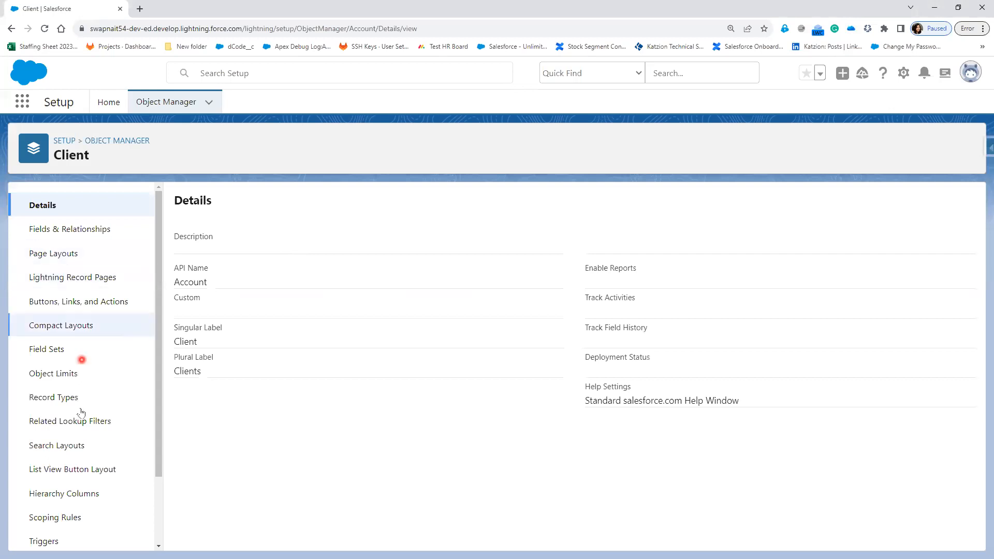
# Step: Scroll the Client object's sidebar down toward Validation Rules
pyautogui.scroll(-2, 49, 538)
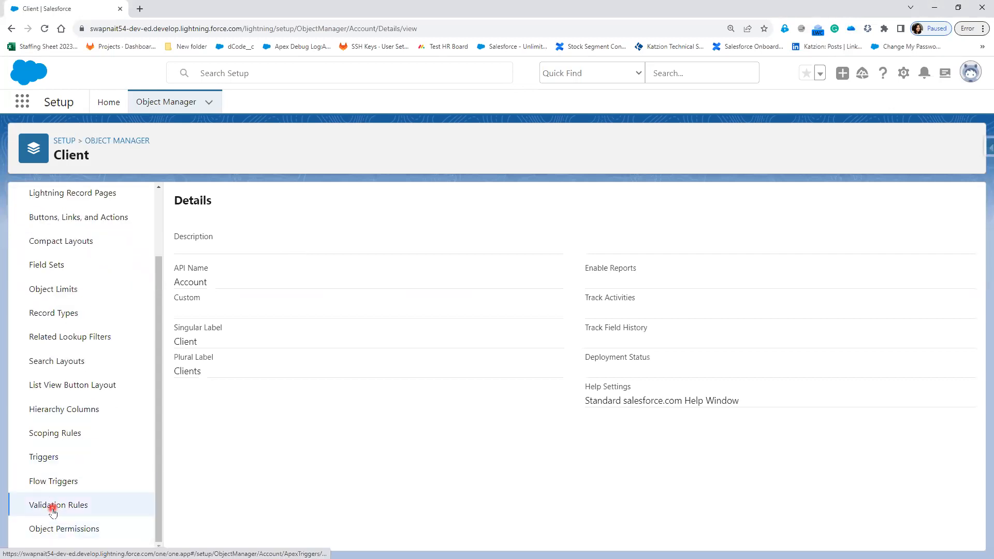
# Step: Open the Client object's Validation Rules and start a new rule
pyautogui.click(52, 507)
pyautogui.click(959, 204)
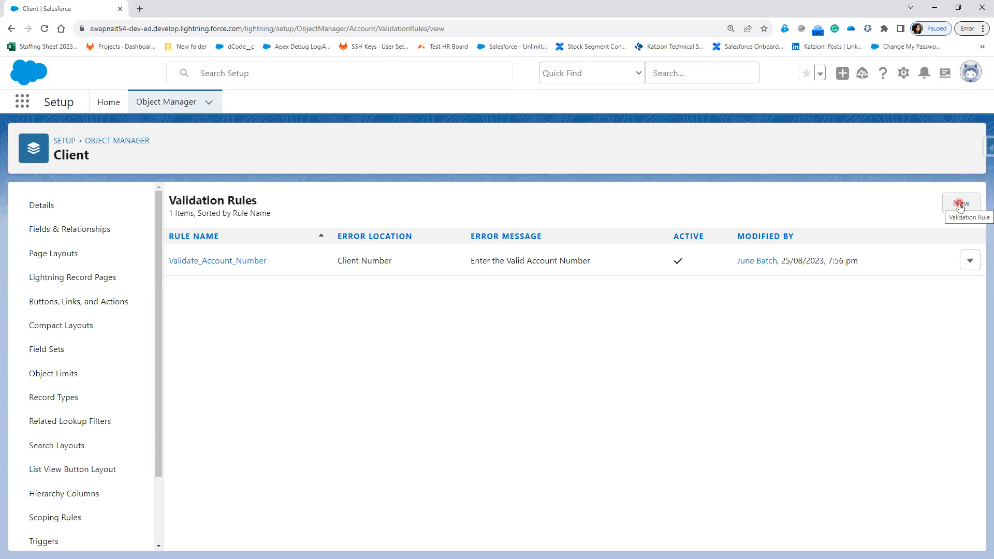
pyautogui.click(959, 205)
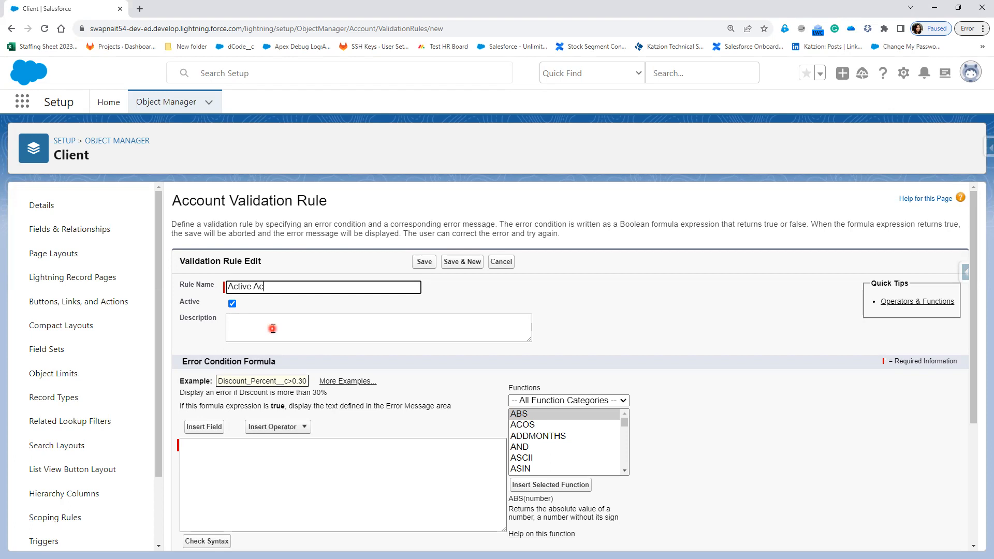
# Step: Name the rule Active_Accounts and insert ISNEW() into the error condition formula
pyautogui.write('s')
pyautogui.press('Tab')
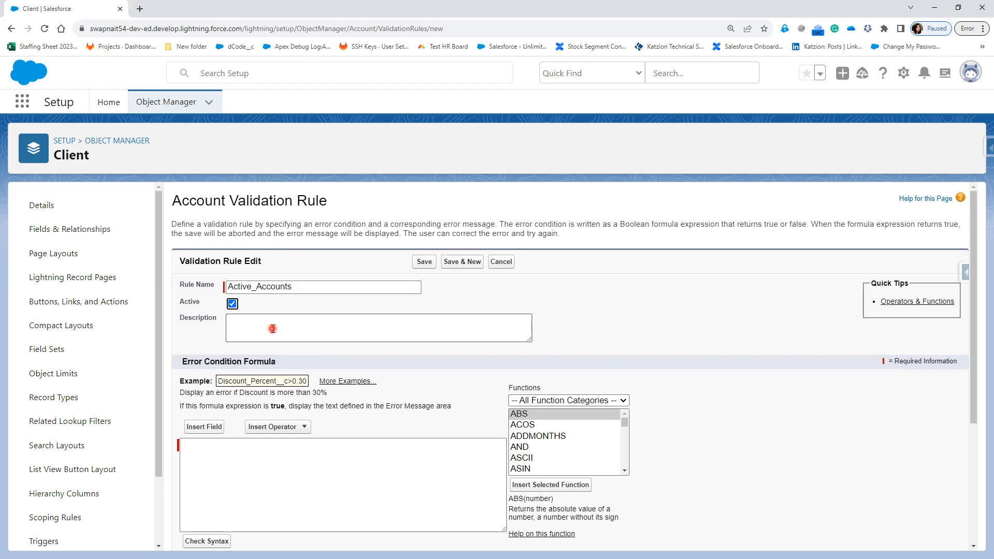
pyautogui.click(267, 449)
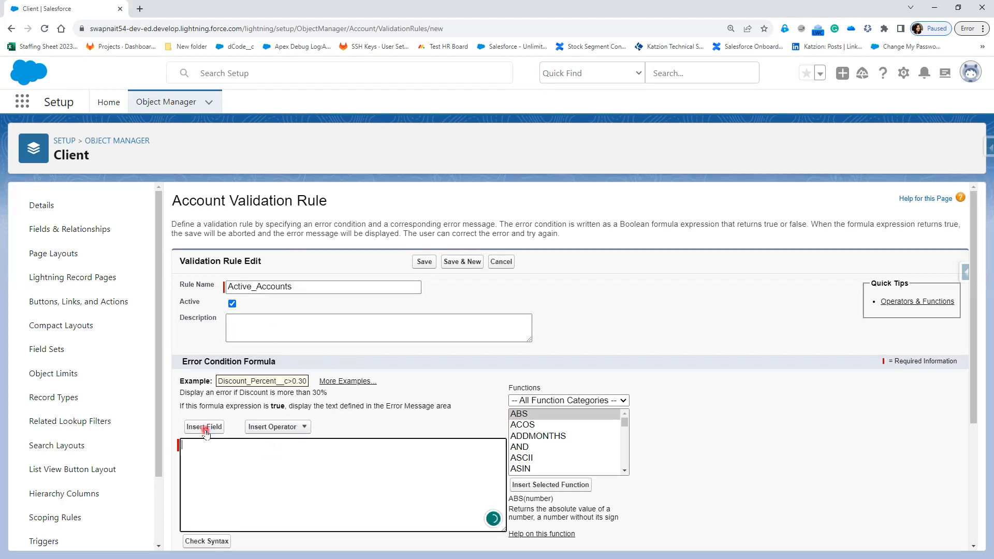
pyautogui.click(204, 427)
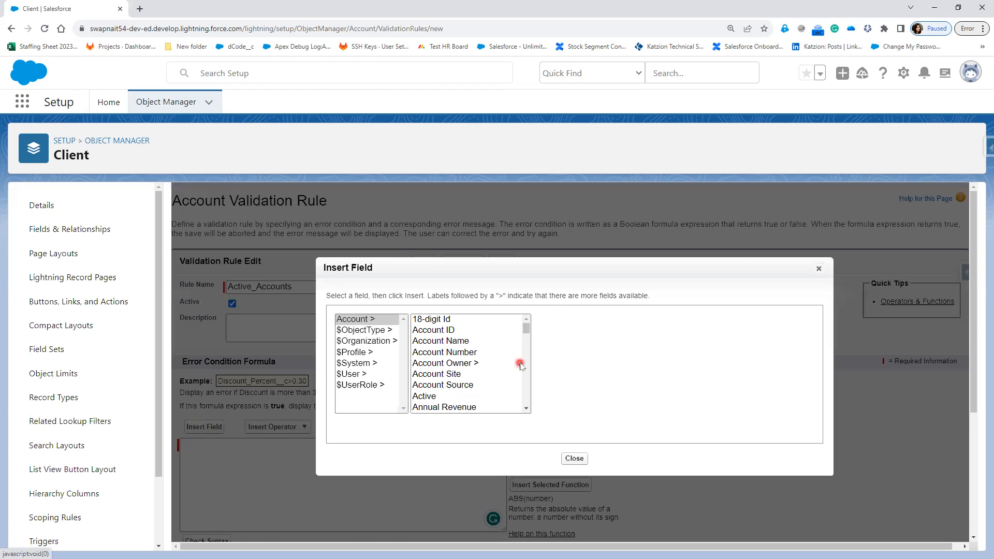
pyautogui.click(817, 269)
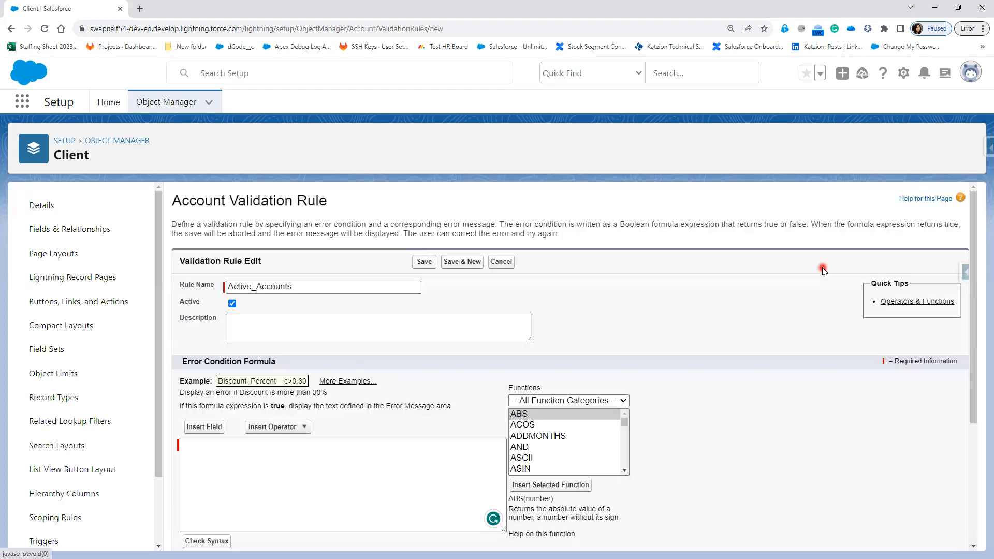
pyautogui.scroll(-2, 565, 455)
pyautogui.scroll(-4, 565, 456)
pyautogui.scroll(-3, 565, 456)
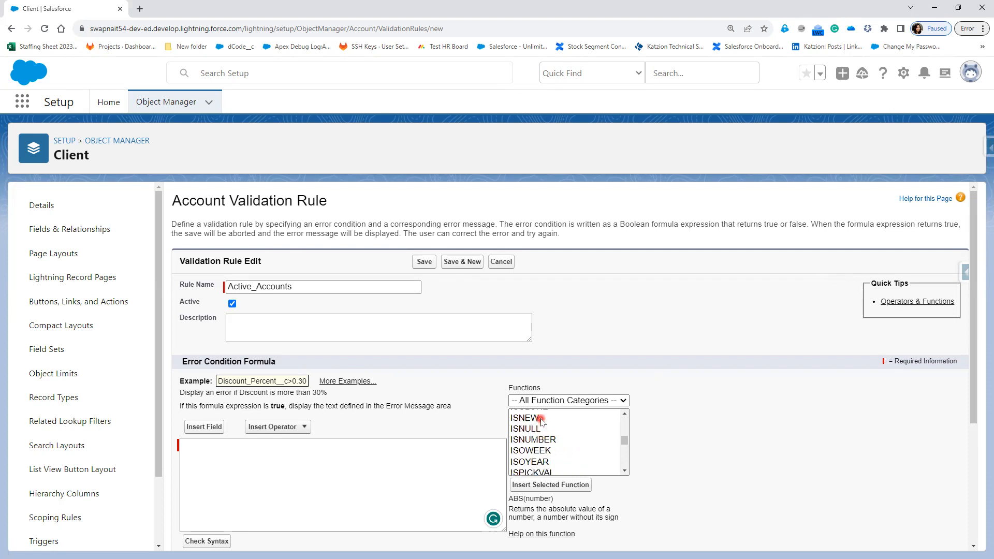
pyautogui.click(541, 423)
pyautogui.click(561, 486)
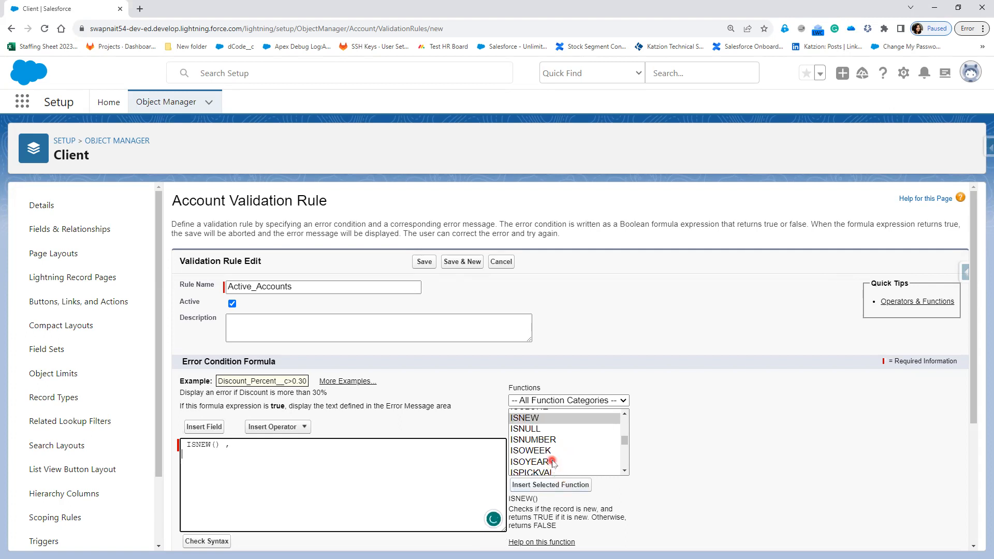
# Step: Add ISPICKVAL to the formula and delete its picklist_field placeholder
pyautogui.scroll(-2, 551, 455)
pyautogui.click(541, 421)
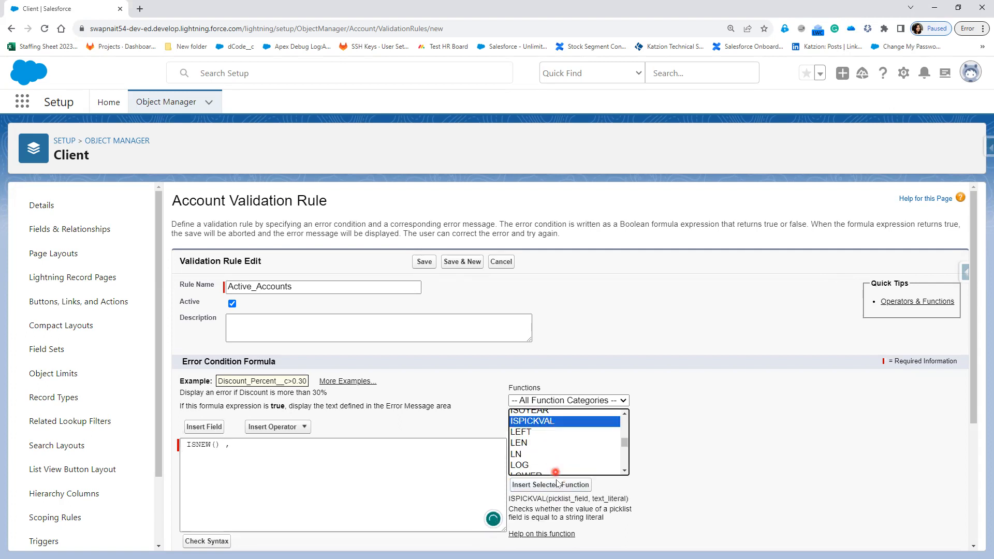
pyautogui.click(558, 485)
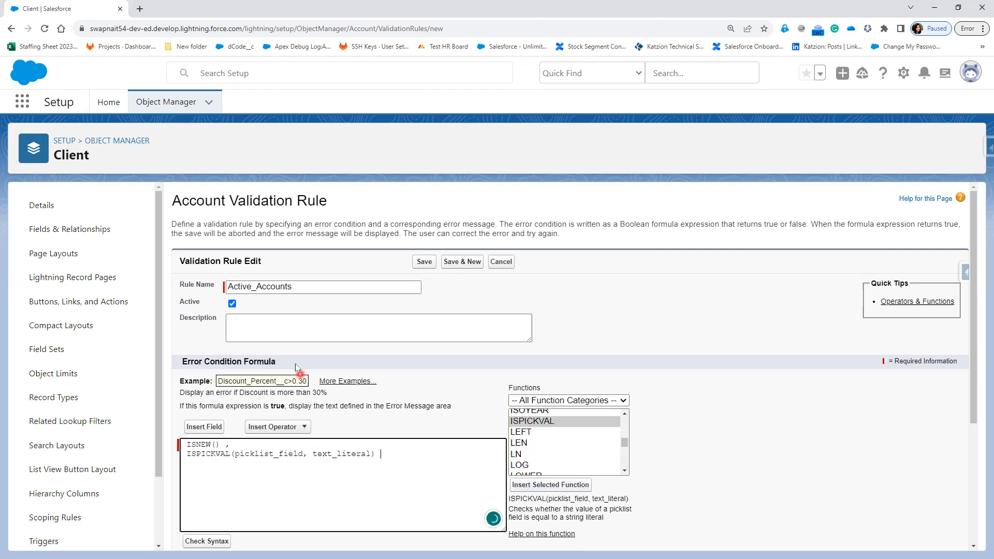
pyautogui.click(261, 468)
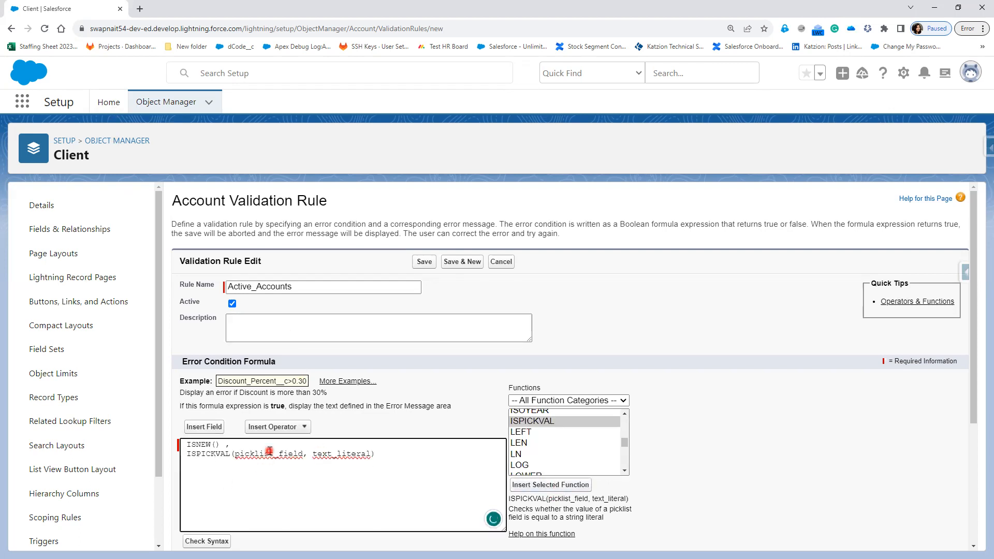
pyautogui.doubleClick(269, 453)
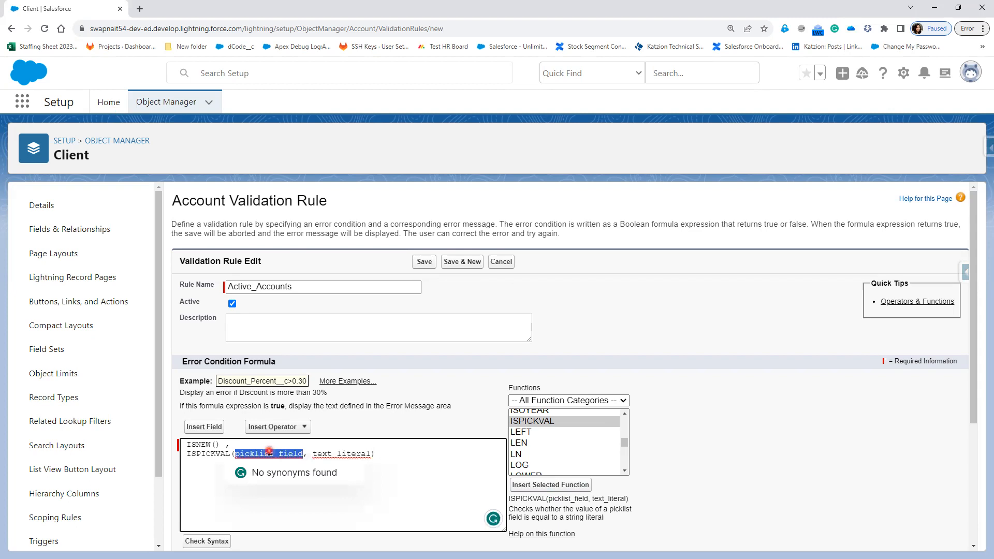
pyautogui.press('BackSpace')
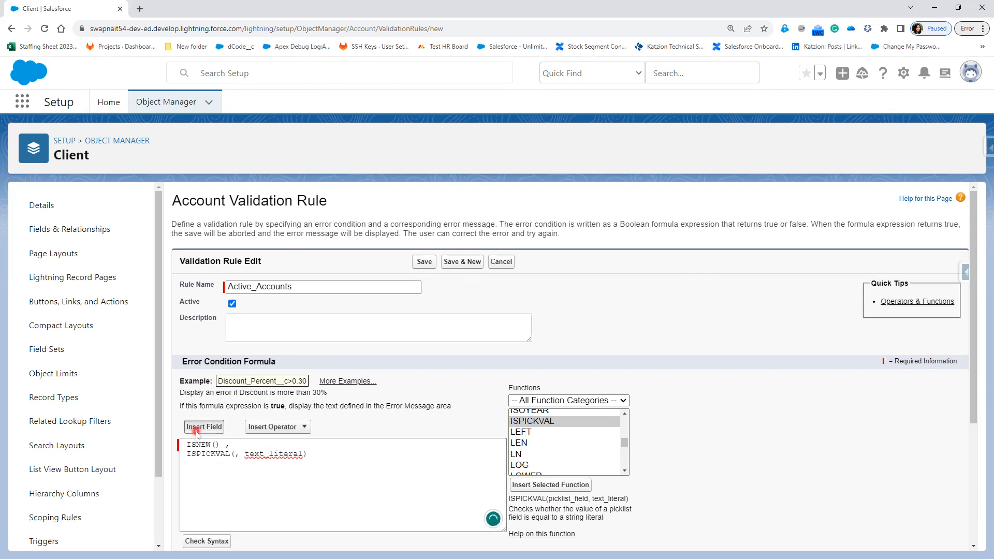
# Step: Fill ISPICKVAL with the Active__c field and the value "Yes"
pyautogui.click(197, 429)
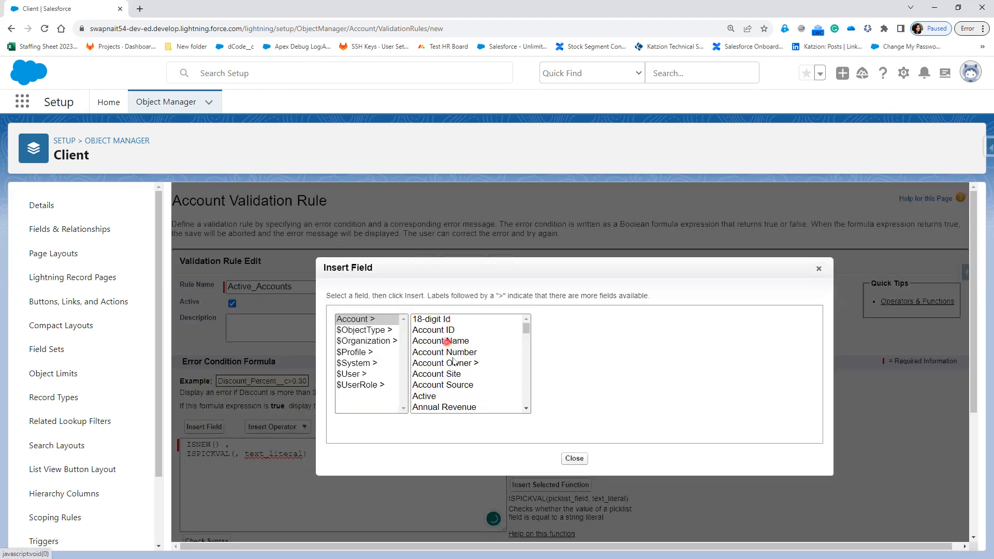
pyautogui.click(438, 397)
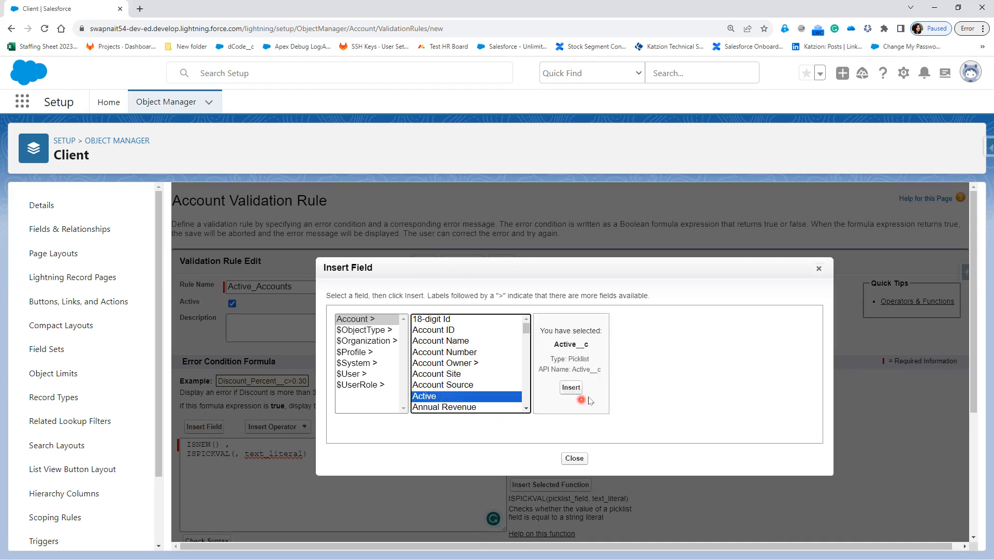
pyautogui.click(569, 392)
pyautogui.doubleClick(324, 454)
pyautogui.press('BackSpace')
pyautogui.write('""')
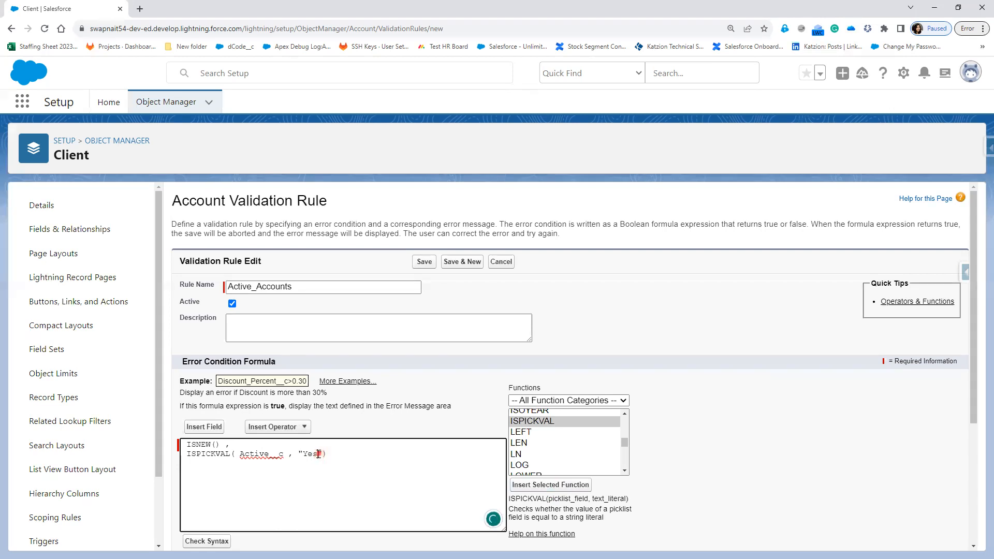
# Step: Wrap the formula in AND( ... ) and check its syntax
pyautogui.click(335, 445)
pyautogui.click(185, 441)
pyautogui.write('AND')
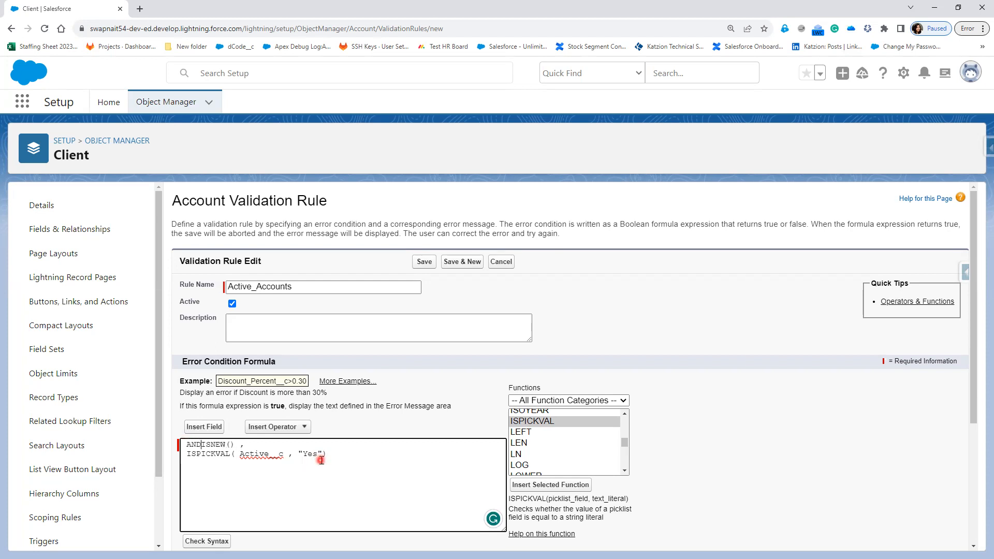
pyautogui.write('(')
pyautogui.press('Return')
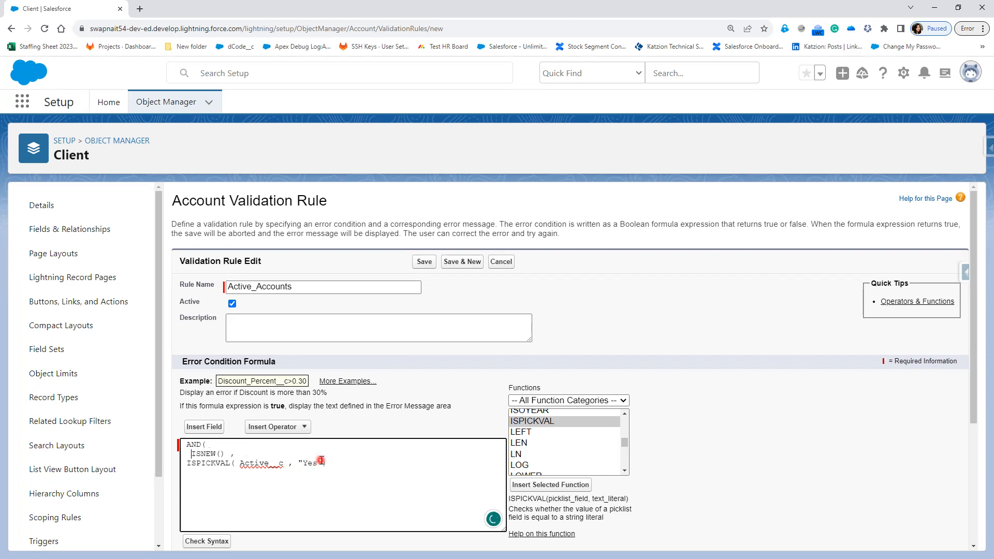
pyautogui.press('BackSpace')
pyautogui.click(346, 465)
pyautogui.write(')')
pyautogui.click(216, 541)
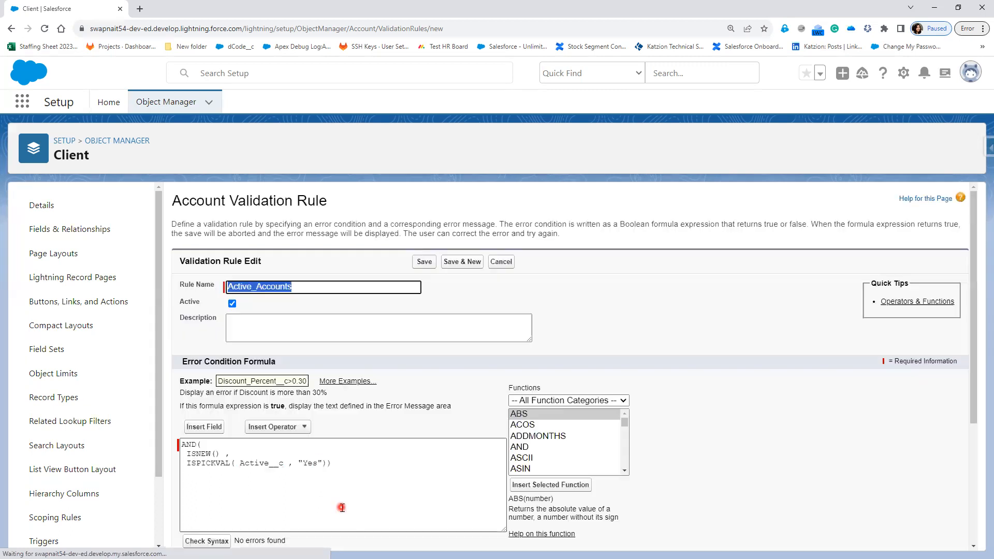
# Step: Enter the error message "New Customer Records Should be always Active" and show it at the Active field
pyautogui.scroll(-4, 341, 508)
pyautogui.click(290, 460)
pyautogui.write('New')
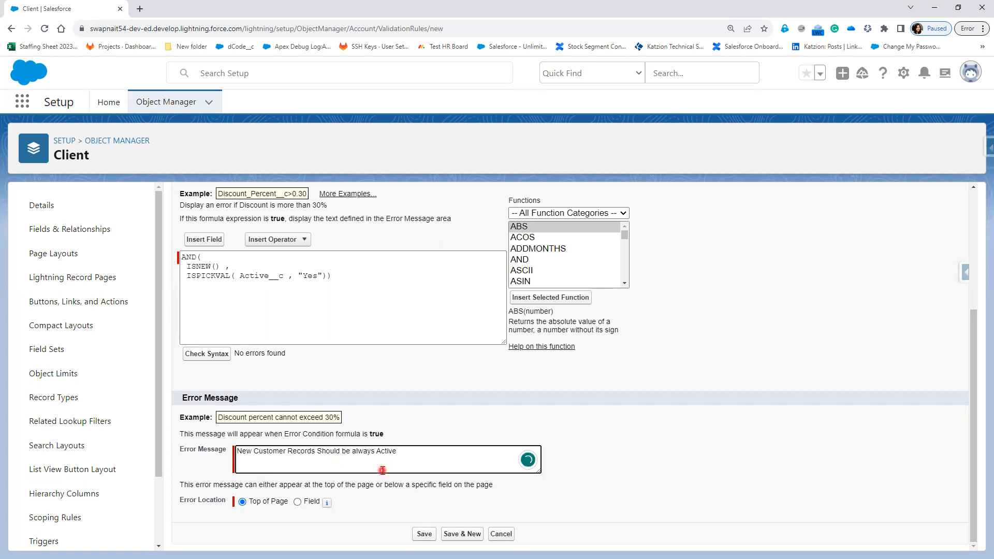
pyautogui.moveTo(323, 499)
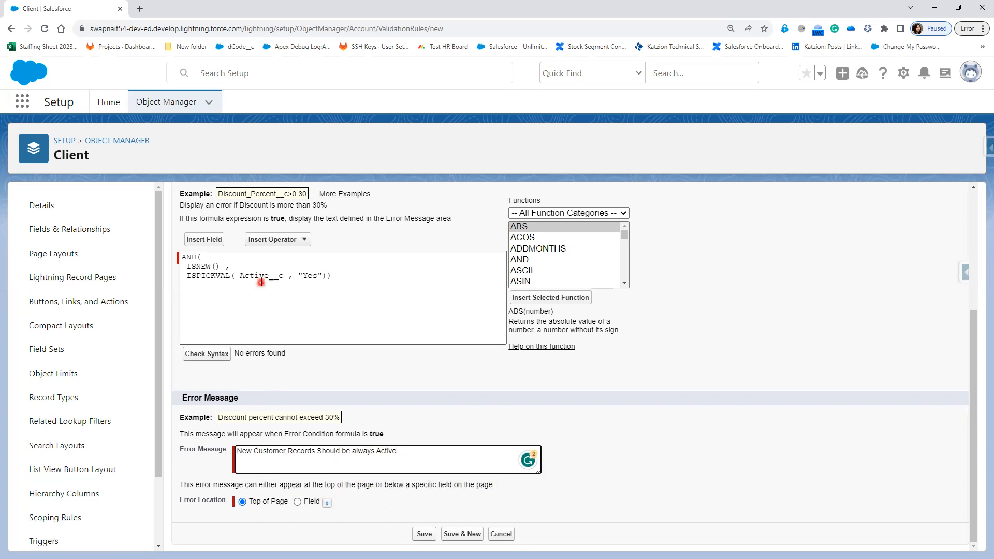
pyautogui.click(297, 502)
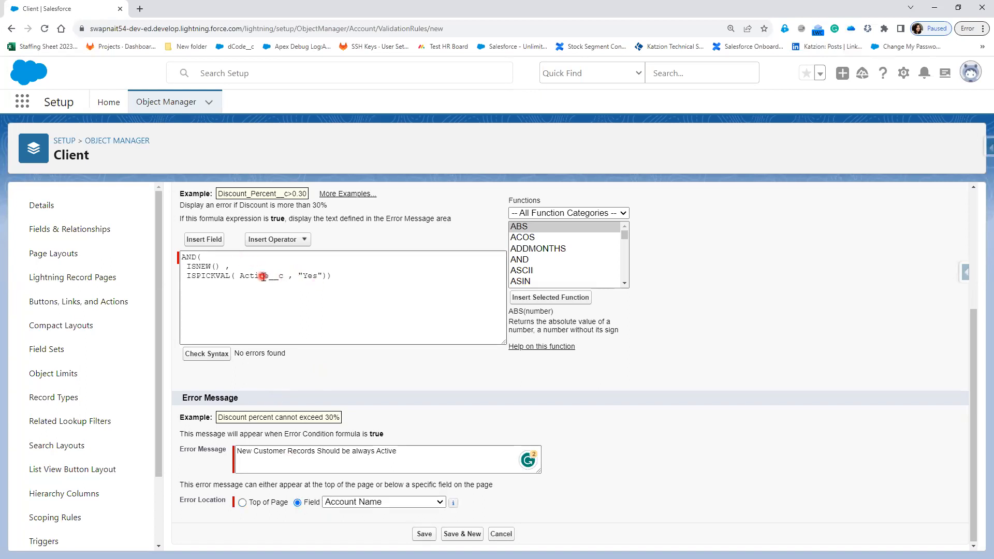
pyautogui.click(360, 503)
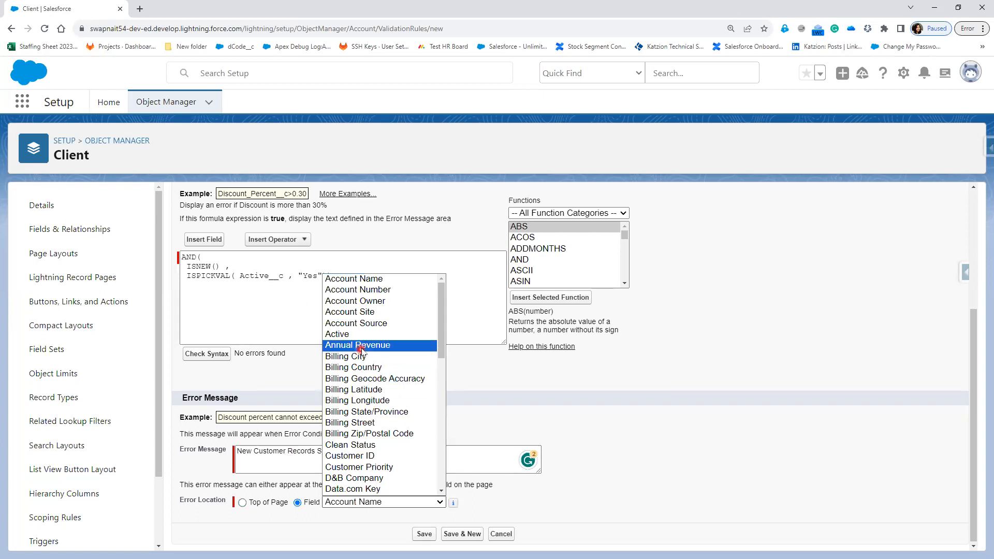
pyautogui.click(336, 334)
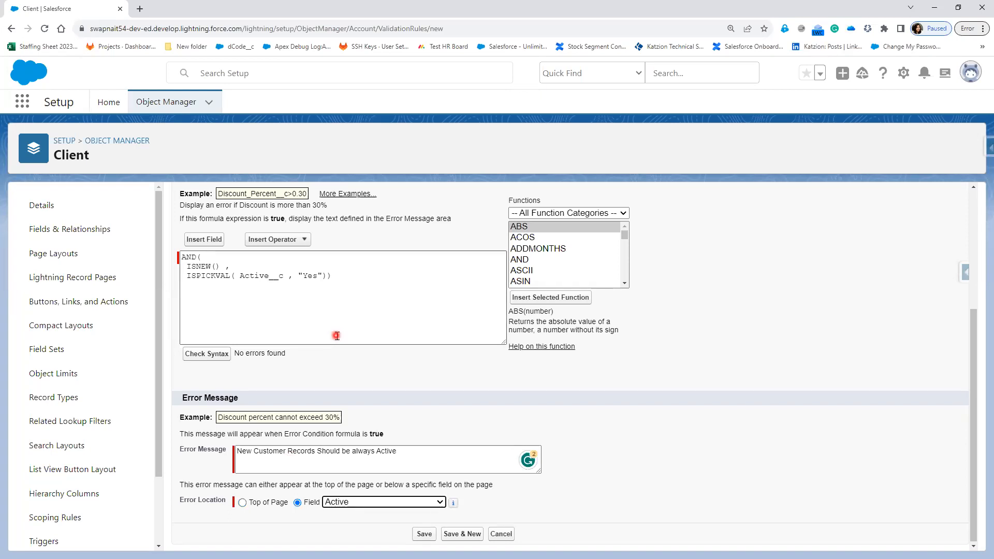
# Step: Save the Active_Accounts validation rule
pyautogui.click(426, 534)
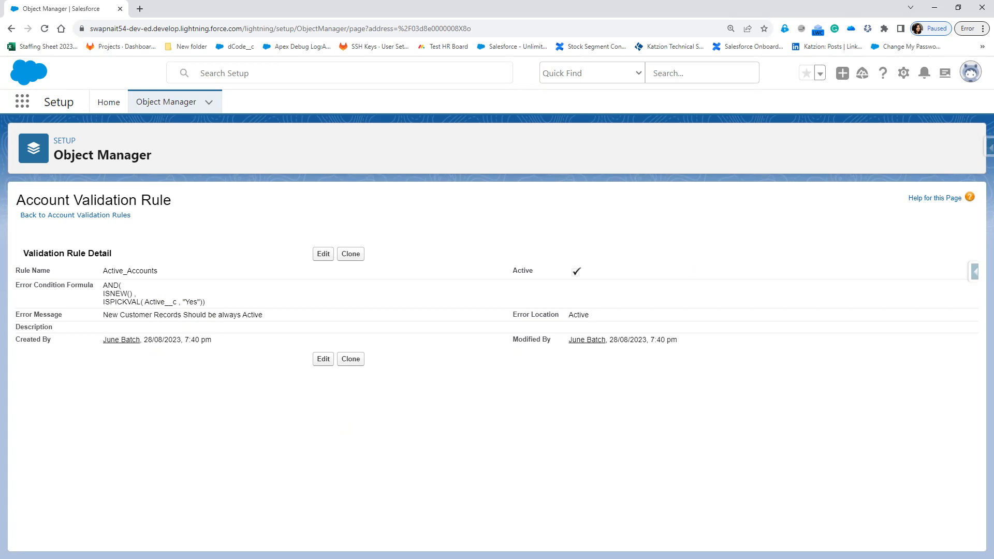
pyautogui.rightClick(98, 14)
# Step: Open the org's main app in a duplicated tab and start a new Client from the Clients list
pyautogui.click(129, 86)
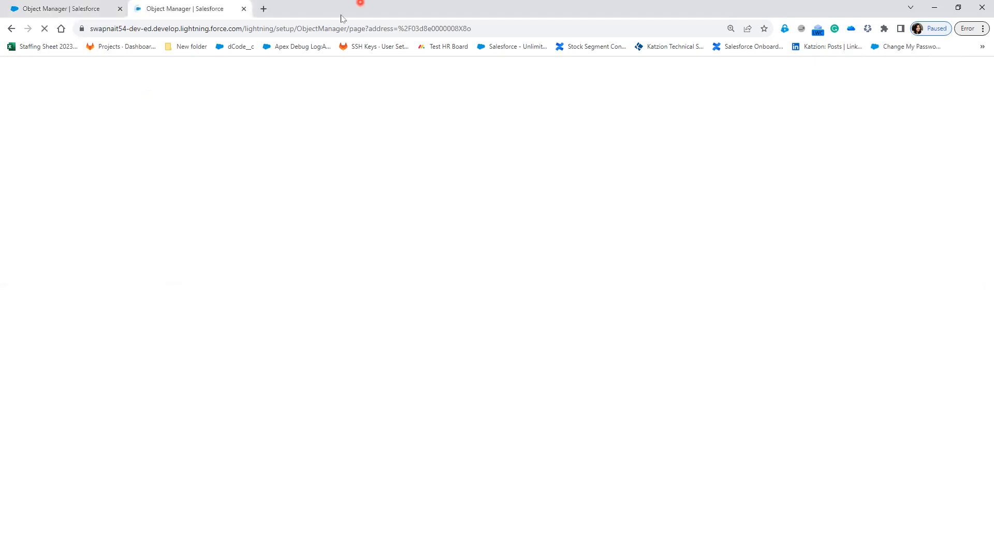
pyautogui.moveTo(244, 28); pyautogui.dragTo(535, 32)
pyautogui.press('BackSpace')
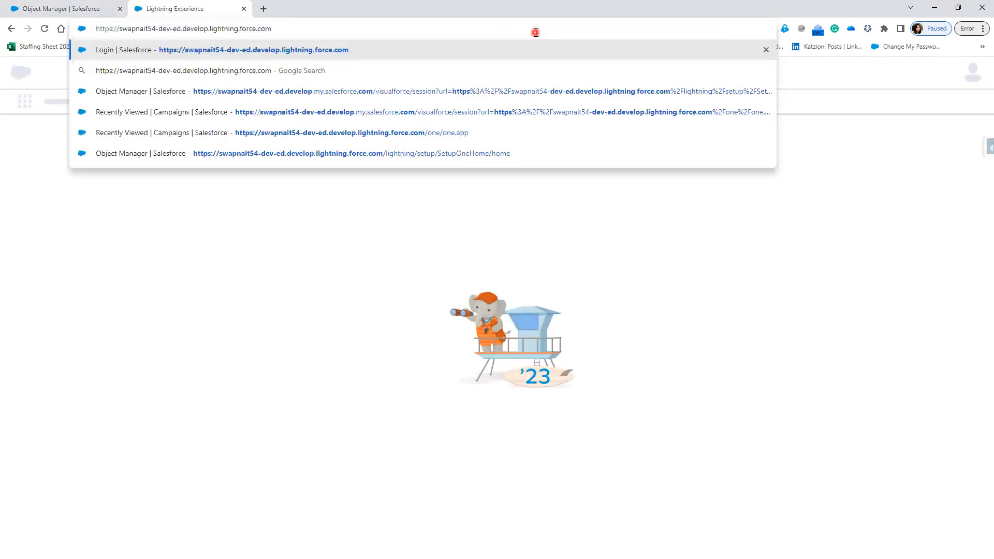
pyautogui.press('Return')
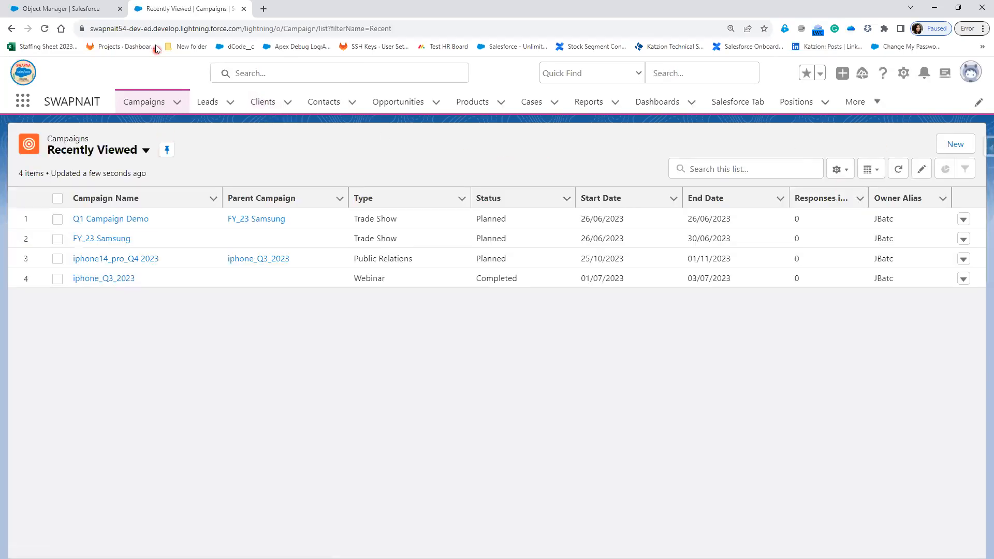
pyautogui.click(264, 103)
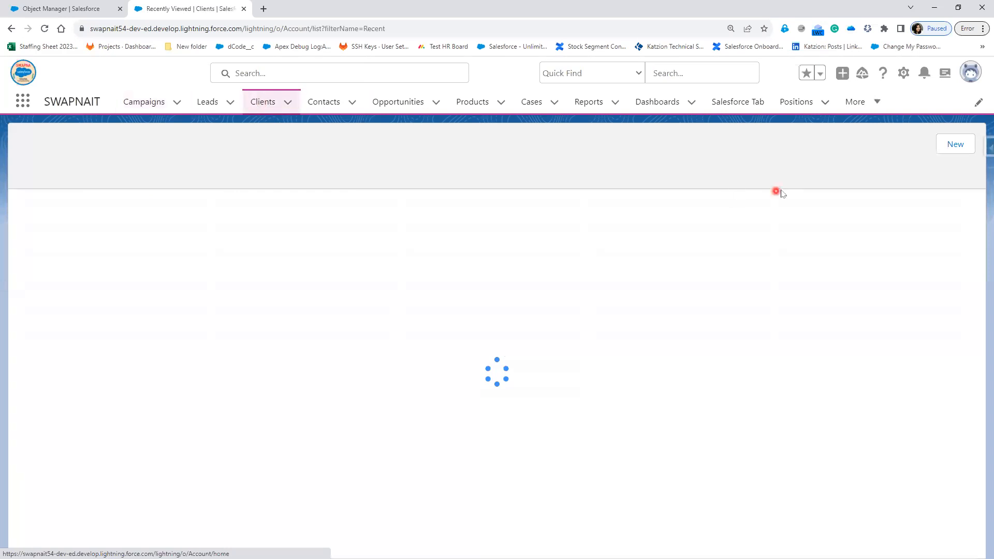
pyautogui.click(906, 145)
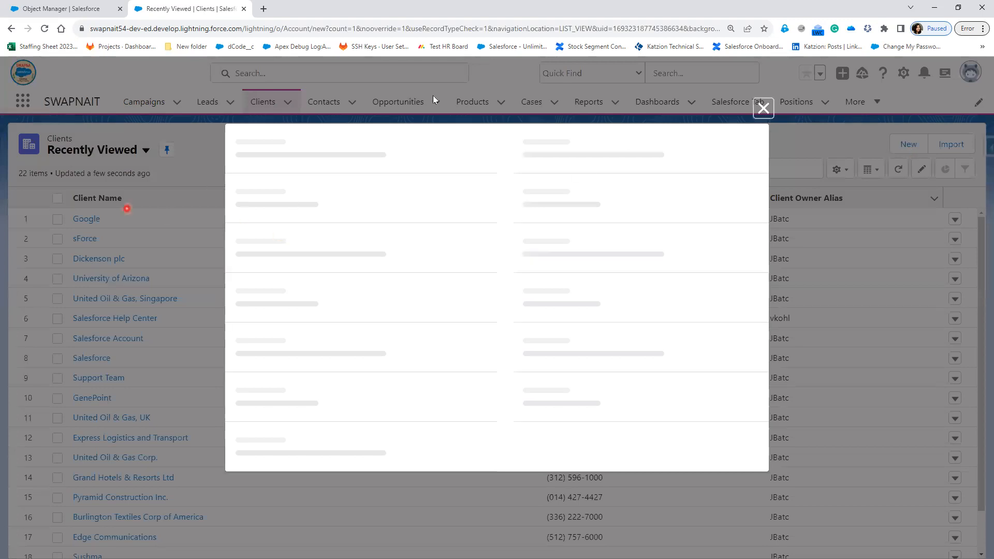
# Step: Open the Active_Accounts rule for editing and review its formula
pyautogui.click(87, 14)
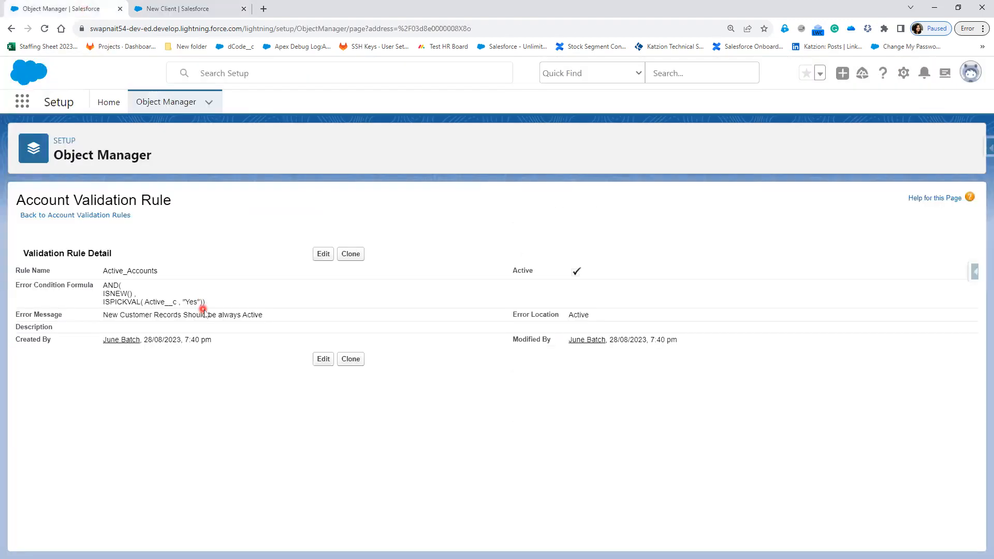
pyautogui.click(320, 256)
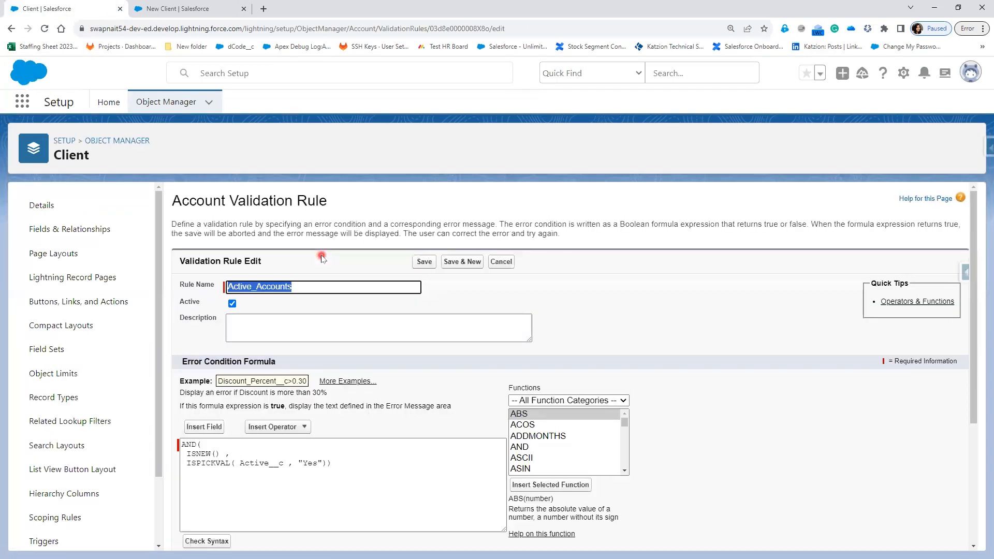
pyautogui.doubleClick(255, 464)
pyautogui.doubleClick(311, 463)
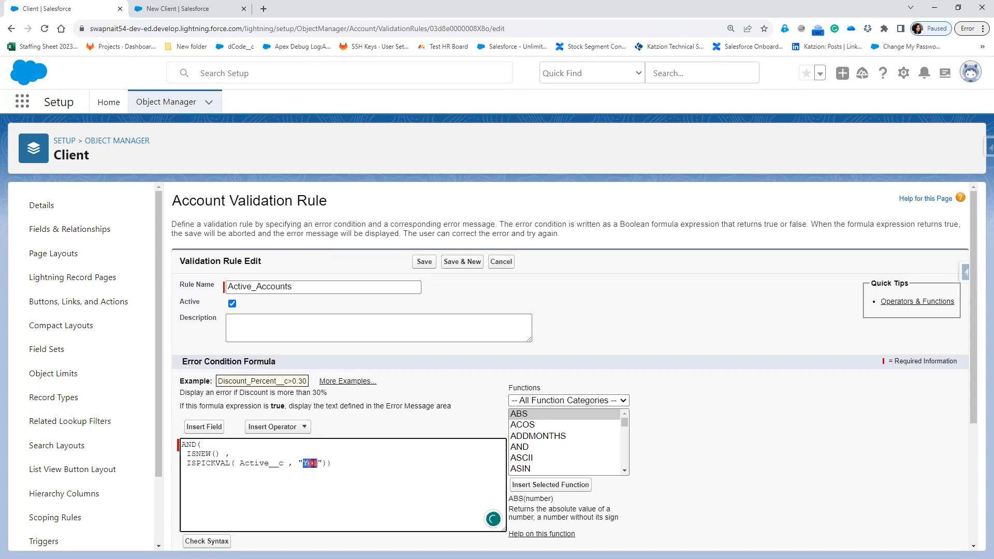
pyautogui.click(370, 463)
pyautogui.moveTo(187, 454); pyautogui.dragTo(325, 466)
pyautogui.scroll(-3, 312, 523)
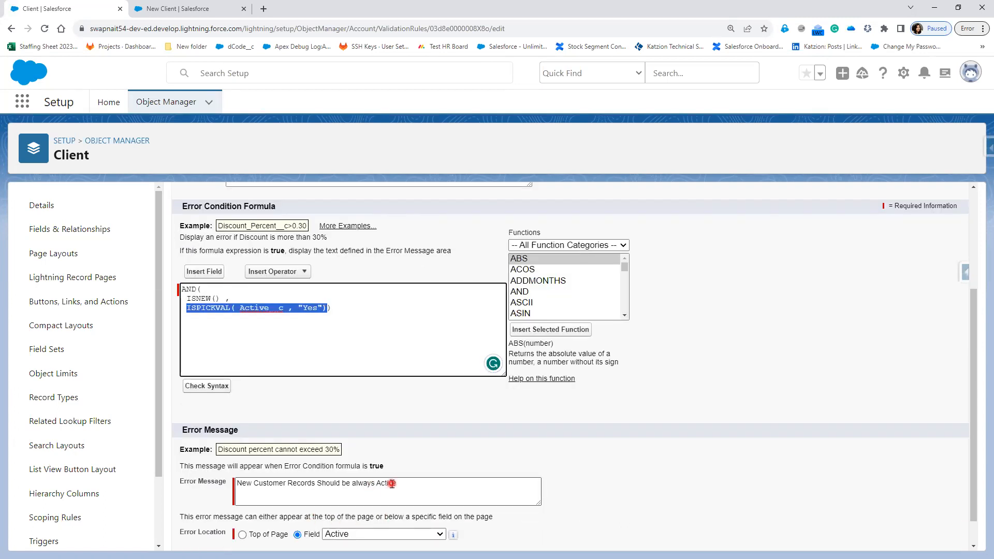
# Step: Wrap the ISPICKVAL check in NOT( ... ) and save the rule
pyautogui.click(215, 337)
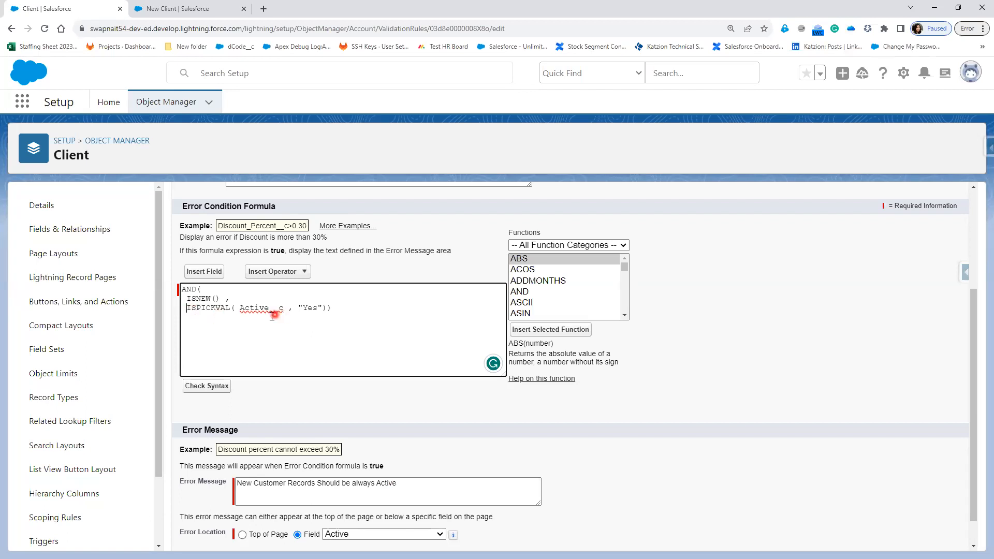
pyautogui.write('NOT(')
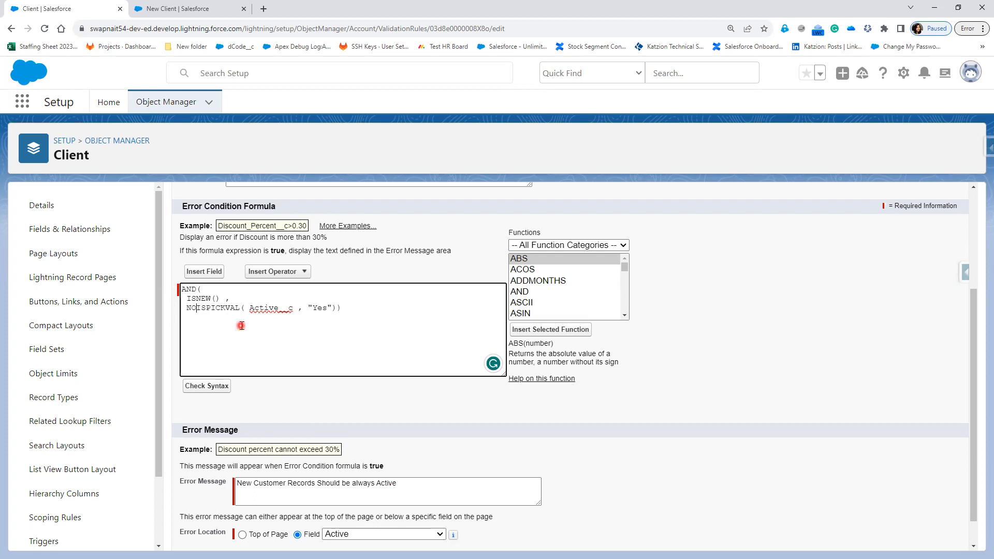
pyautogui.click(366, 308)
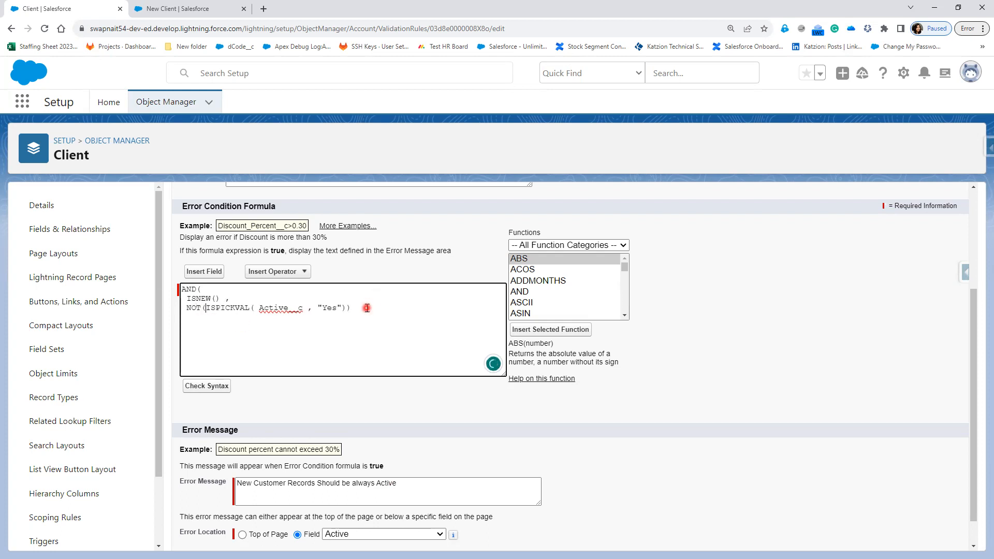
pyautogui.write(')')
pyautogui.scroll(-1, 421, 271)
pyautogui.click(424, 533)
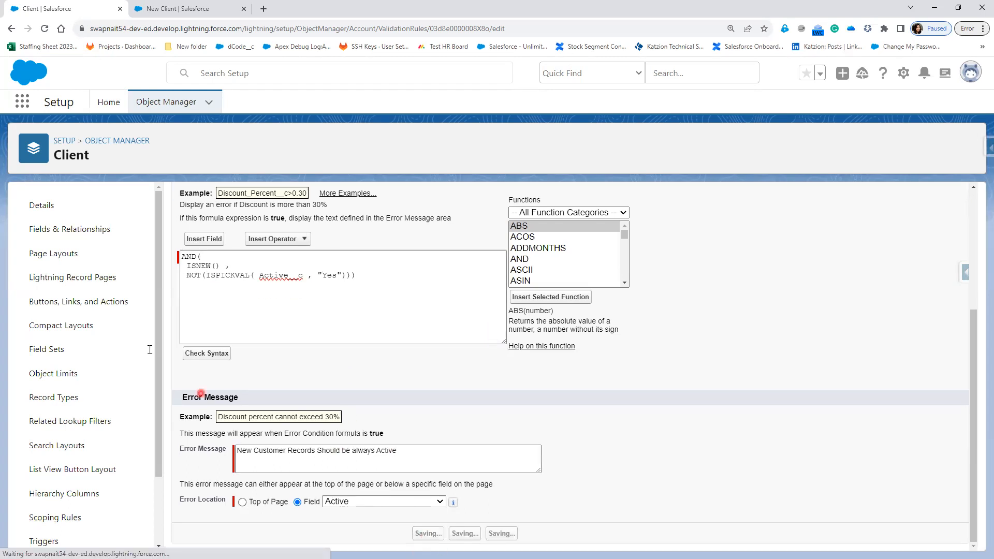
# Step: Enter client name DMart with rating Warm and attempt to save
pyautogui.click(193, 8)
pyautogui.click(296, 252)
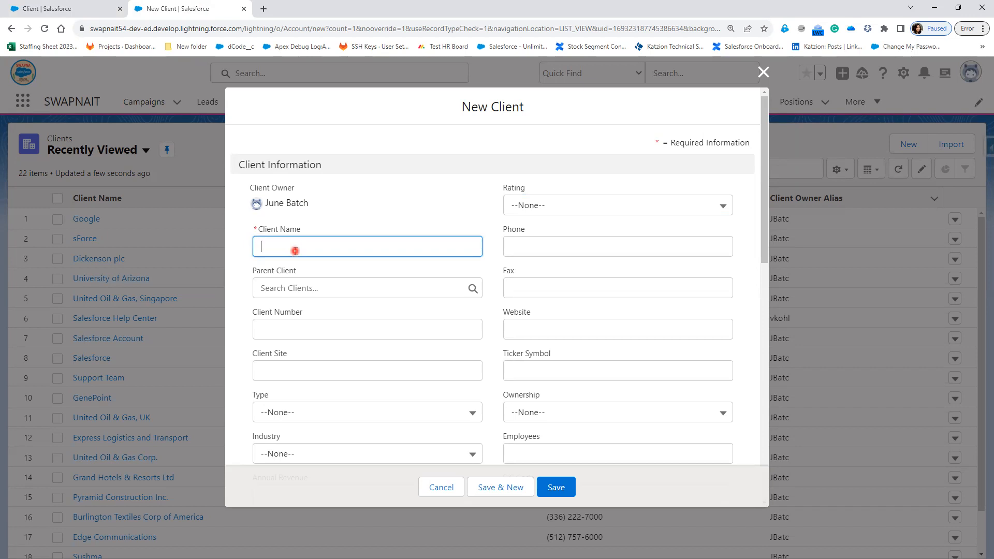
pyautogui.write('DMart')
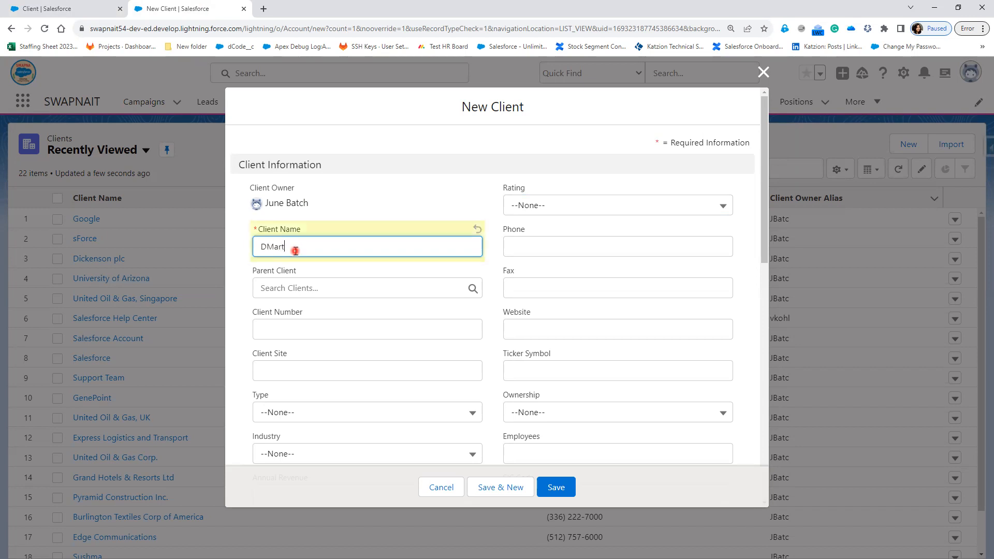
pyautogui.click(533, 205)
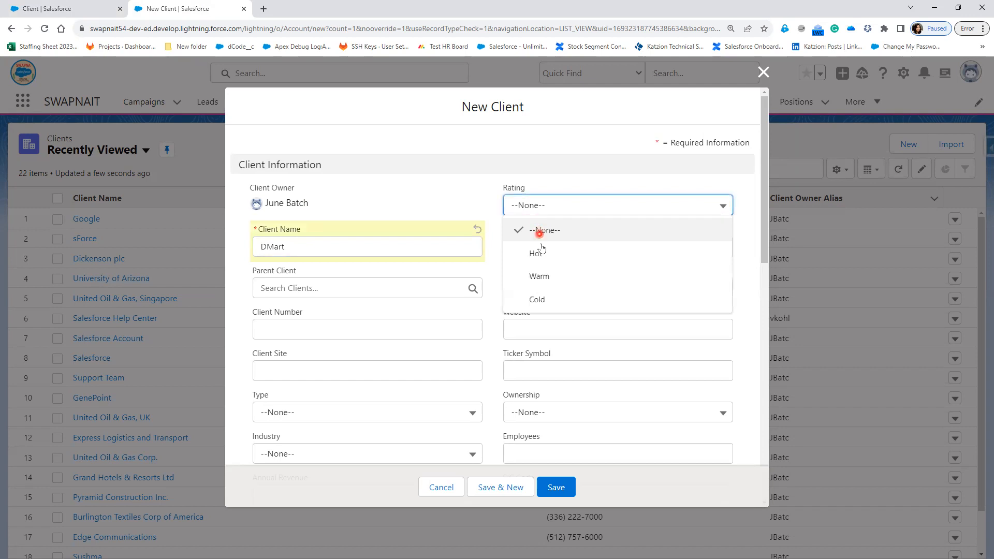
pyautogui.click(539, 275)
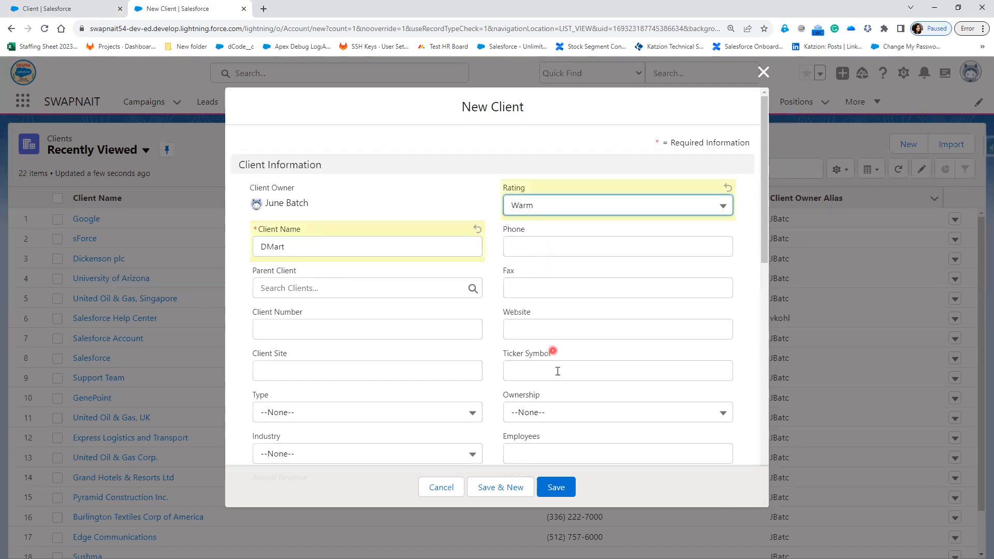
pyautogui.click(552, 488)
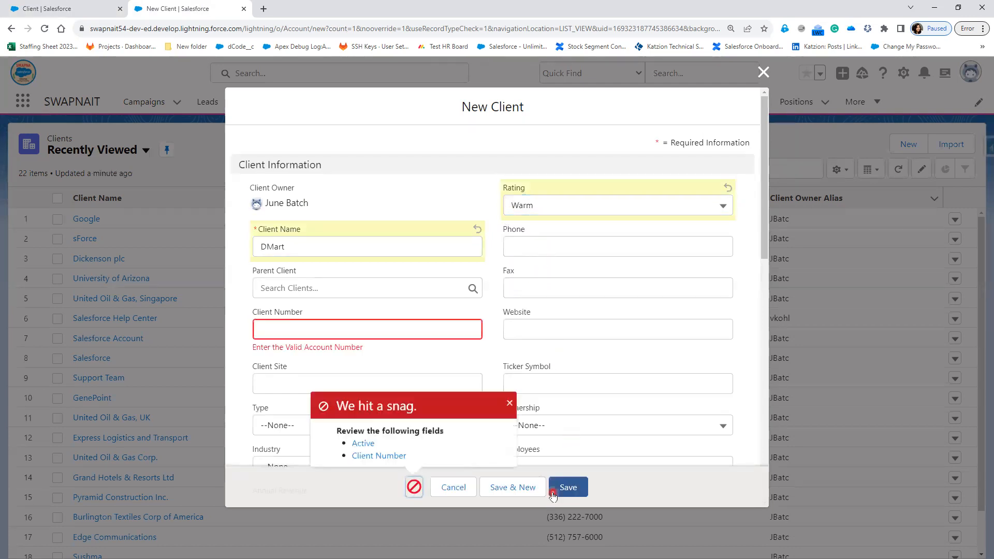
# Step: Add client number CL4333, set Active to Yes, and save the client
pyautogui.click(398, 323)
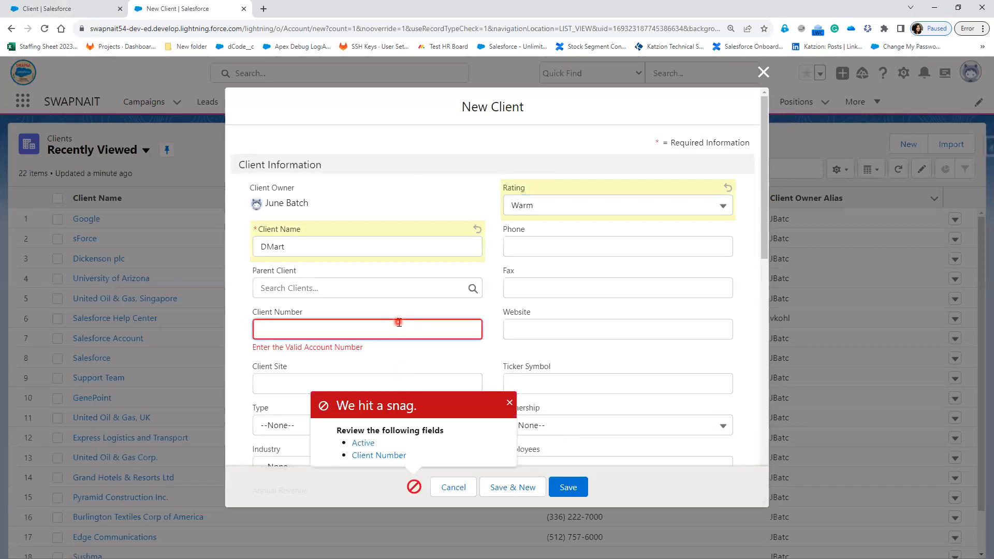
pyautogui.write('CL4333')
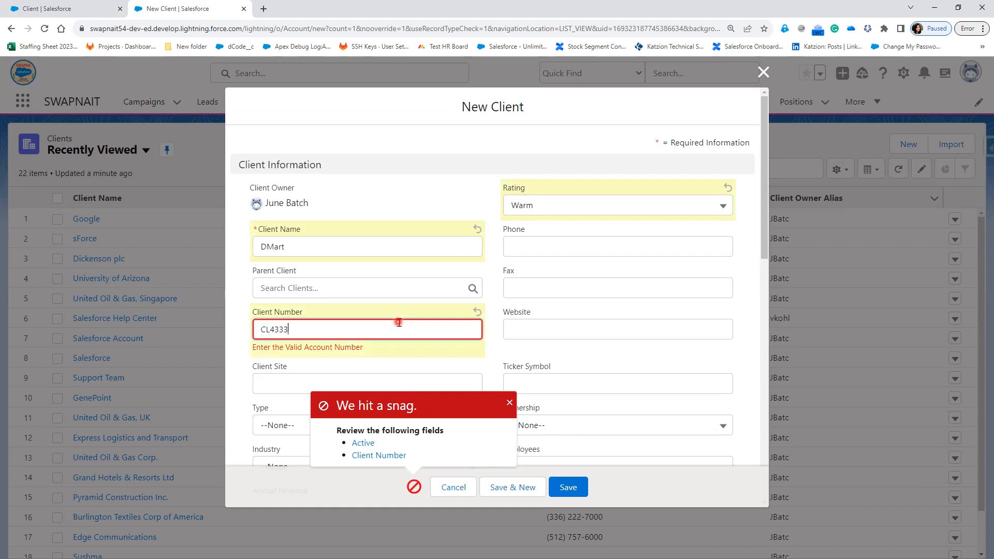
pyautogui.click(571, 492)
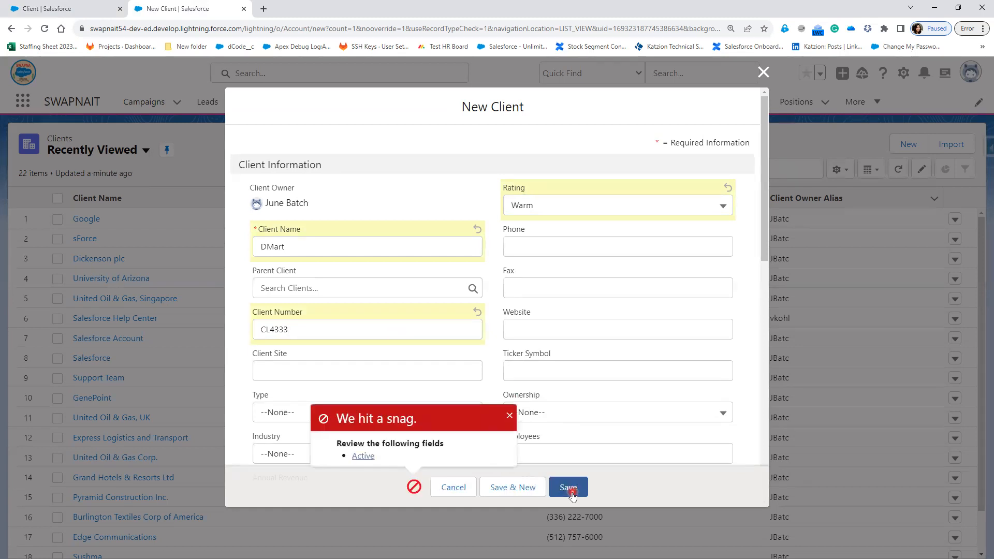
pyautogui.click(358, 448)
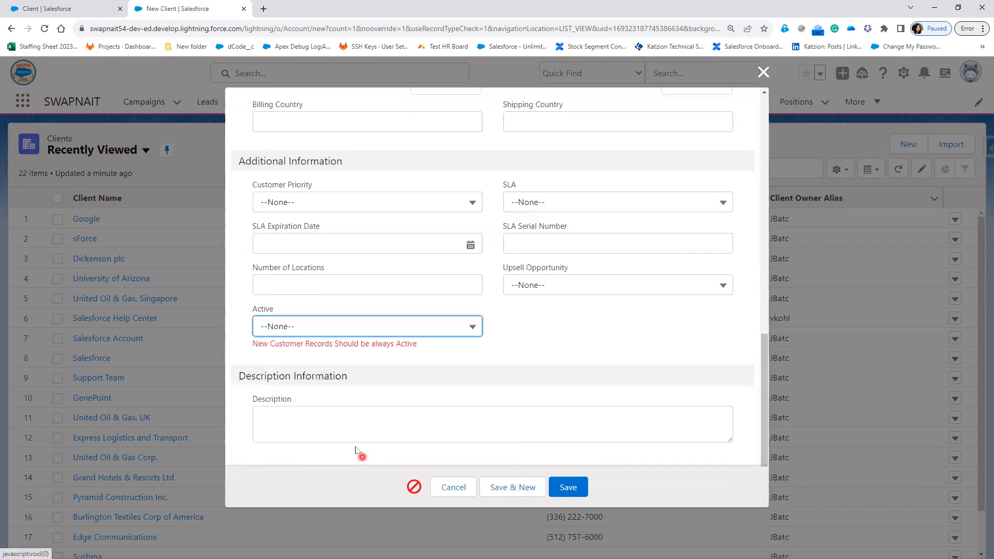
pyautogui.click(317, 326)
pyautogui.click(292, 397)
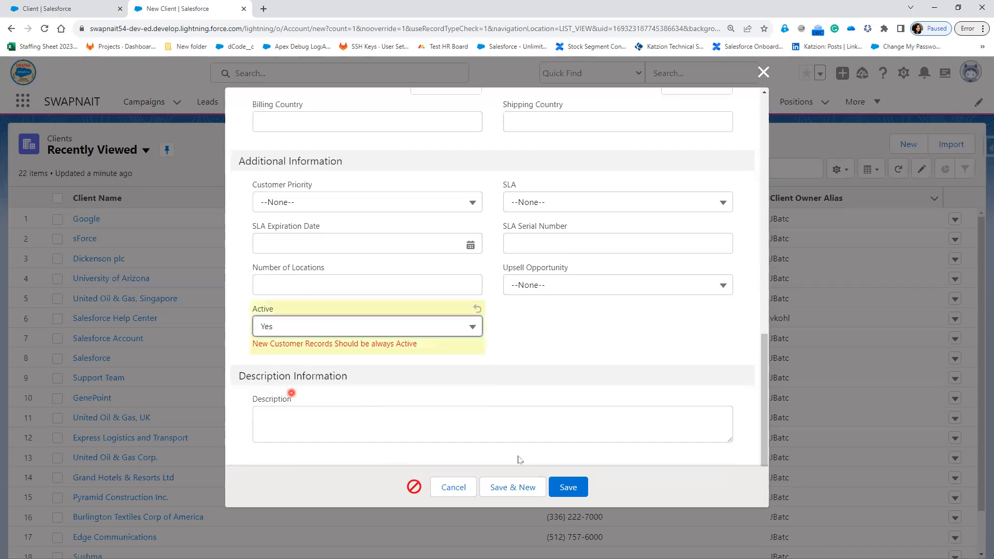
pyautogui.click(569, 492)
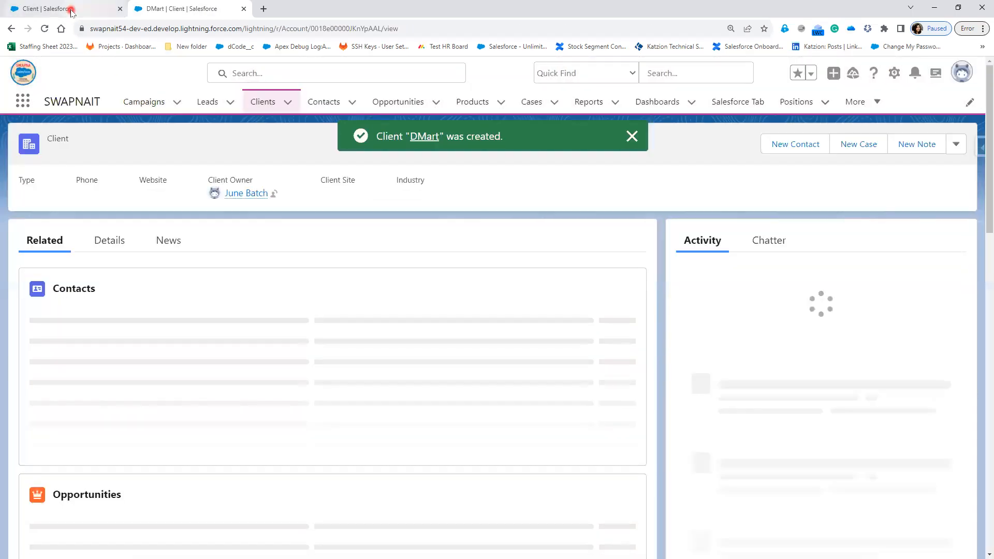
# Step: Clear DMart's Active field to --None-- and save it
pyautogui.click(71, 10)
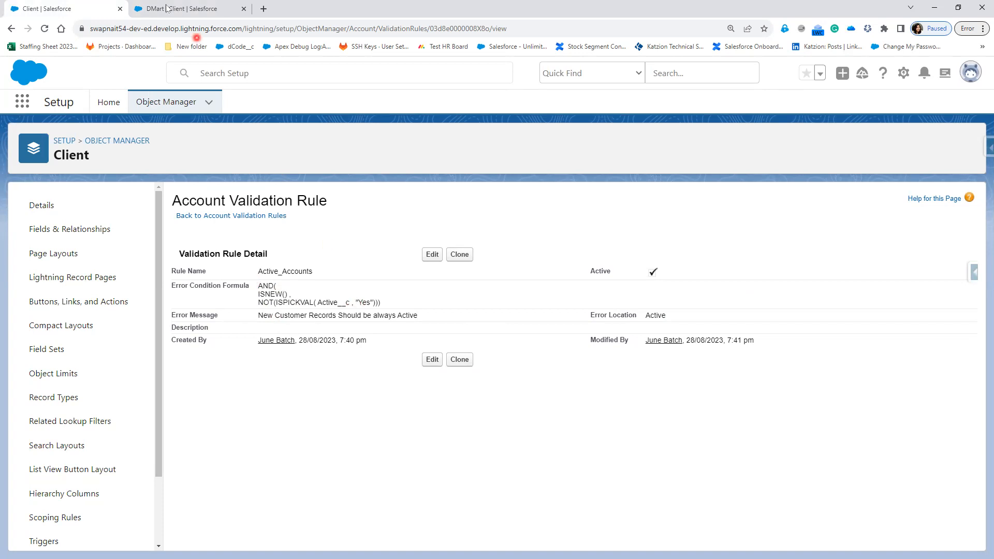
pyautogui.hotkey('ctrl', 'Tab')
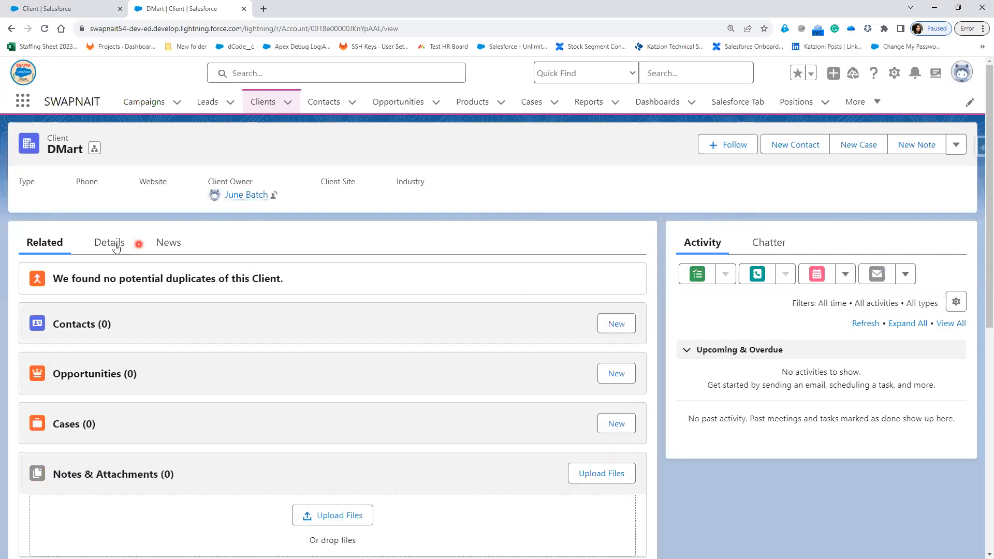
pyautogui.click(114, 244)
pyautogui.scroll(-5, 262, 448)
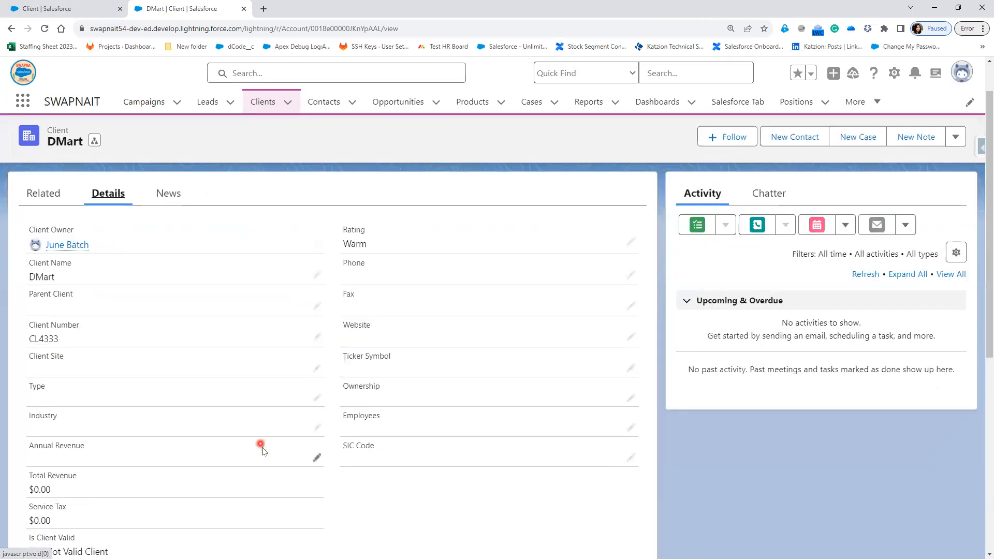
pyautogui.scroll(-3, 262, 451)
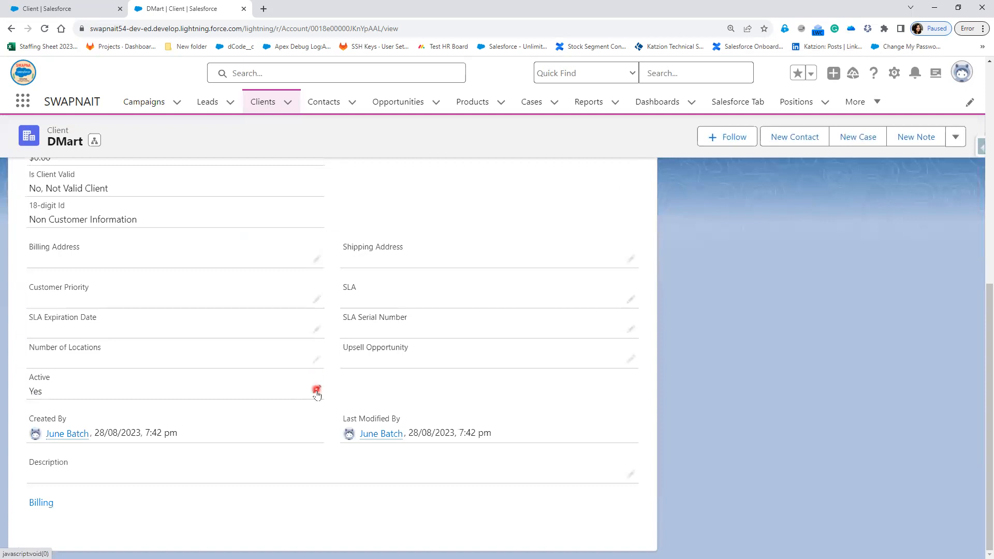
pyautogui.click(316, 390)
pyautogui.click(241, 404)
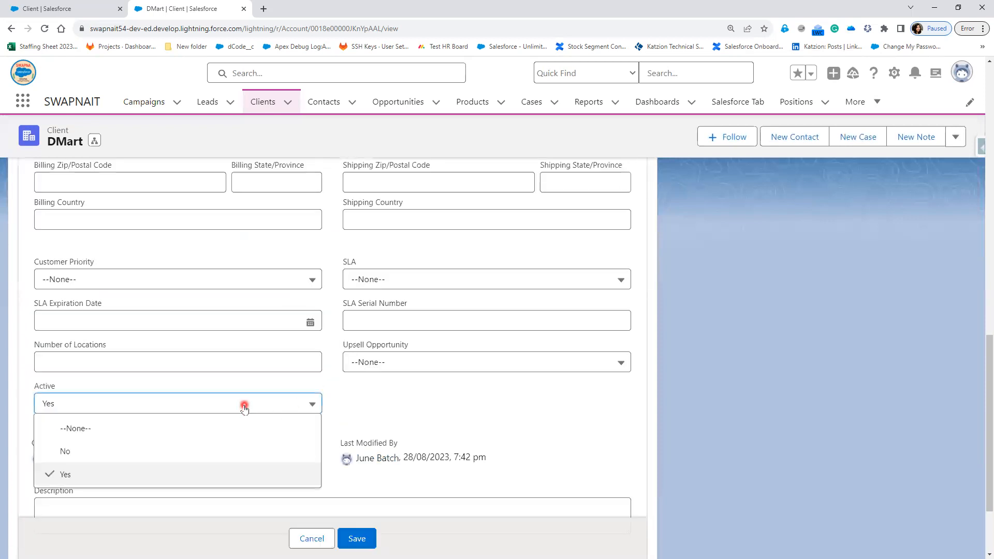
pyautogui.click(190, 428)
pyautogui.click(358, 538)
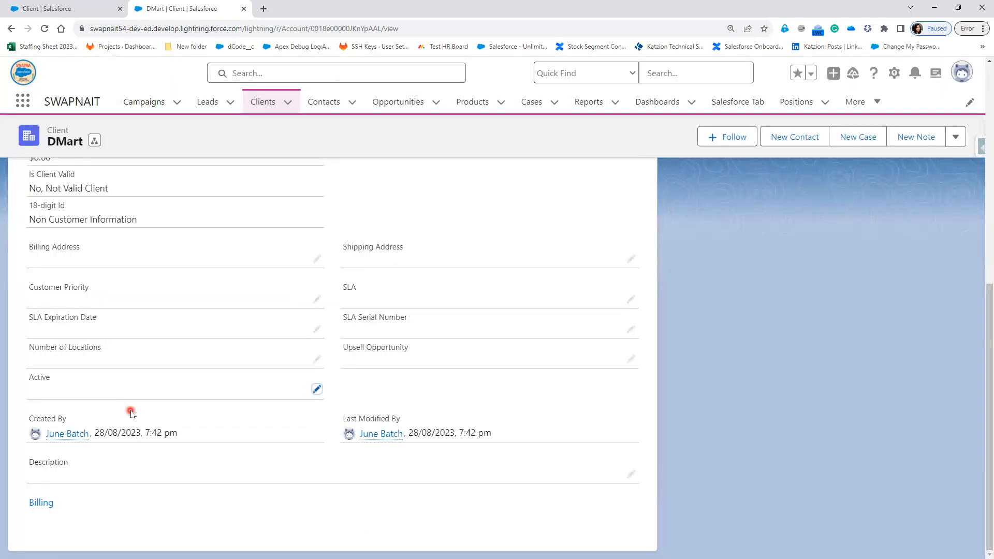
# Step: Return to the Active_Accounts rule page and review its ISNEW() formula
pyautogui.click(45, 6)
pyautogui.moveTo(301, 298); pyautogui.dragTo(257, 294)
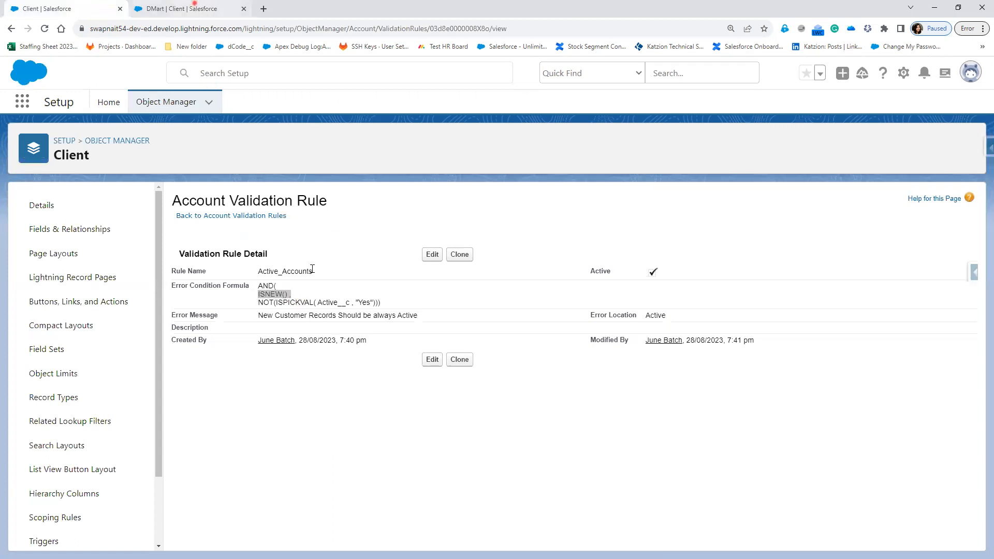
pyautogui.hotkey('ctrl', 'Tab')
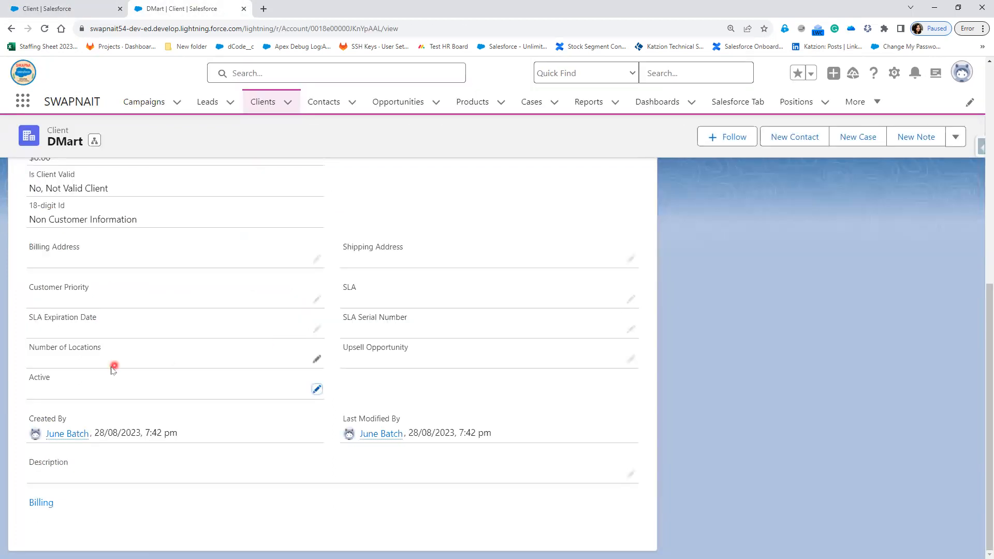
pyautogui.click(51, 5)
pyautogui.hotkey('alt', 'Tab')
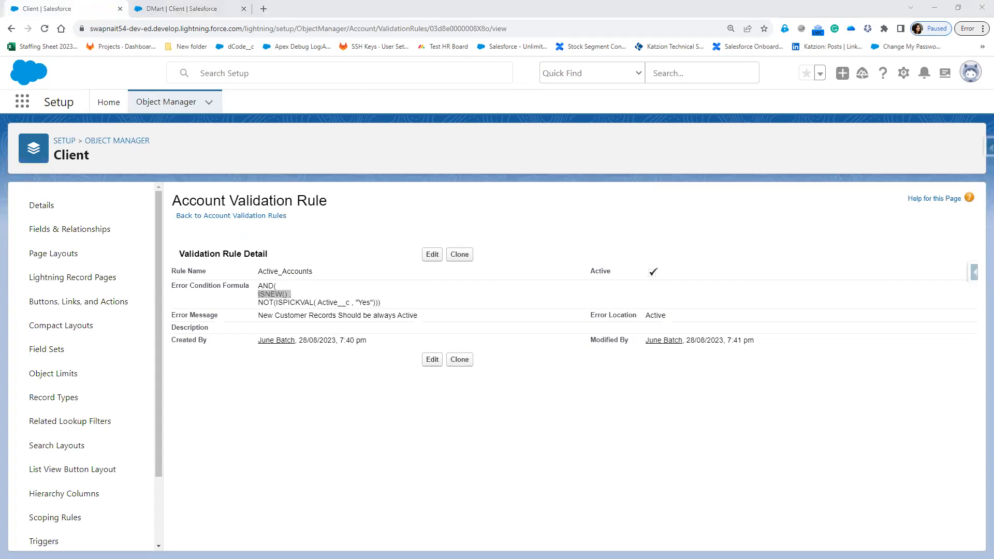
# Step: Reveal the 'Rating should be HOT' use case on slide 4 and add an empty text box beneath it
pyautogui.click(218, 299)
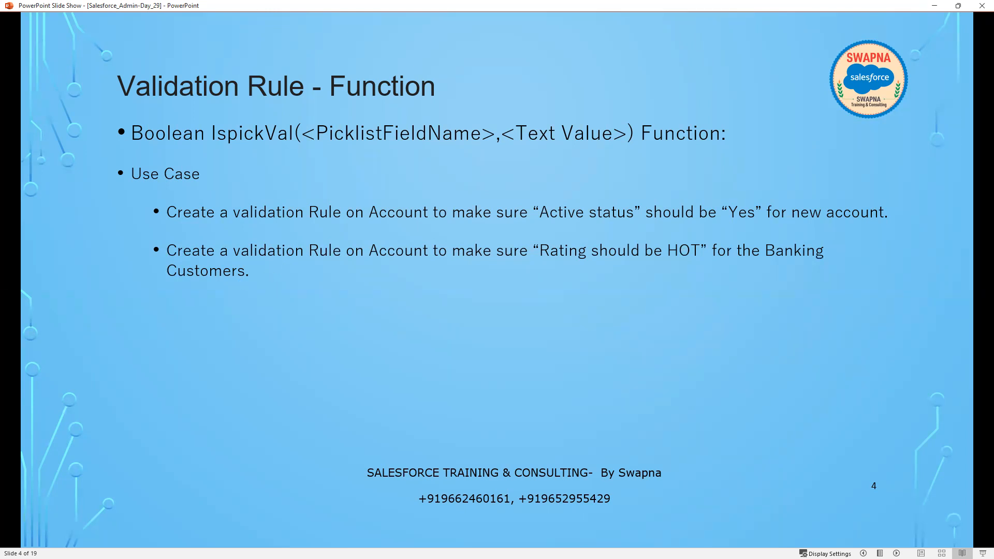
pyautogui.hotkey('alt', 'Tab')
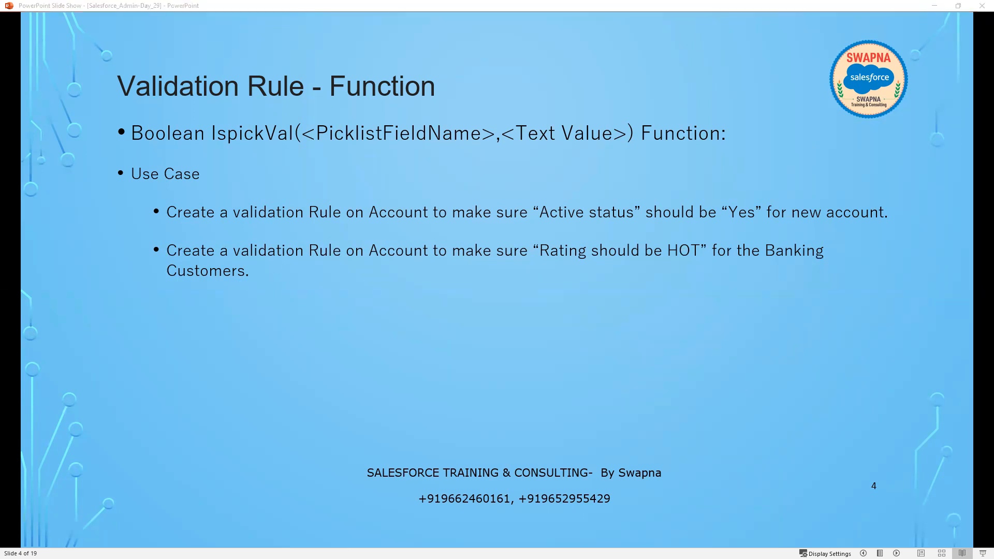
pyautogui.click(332, 292)
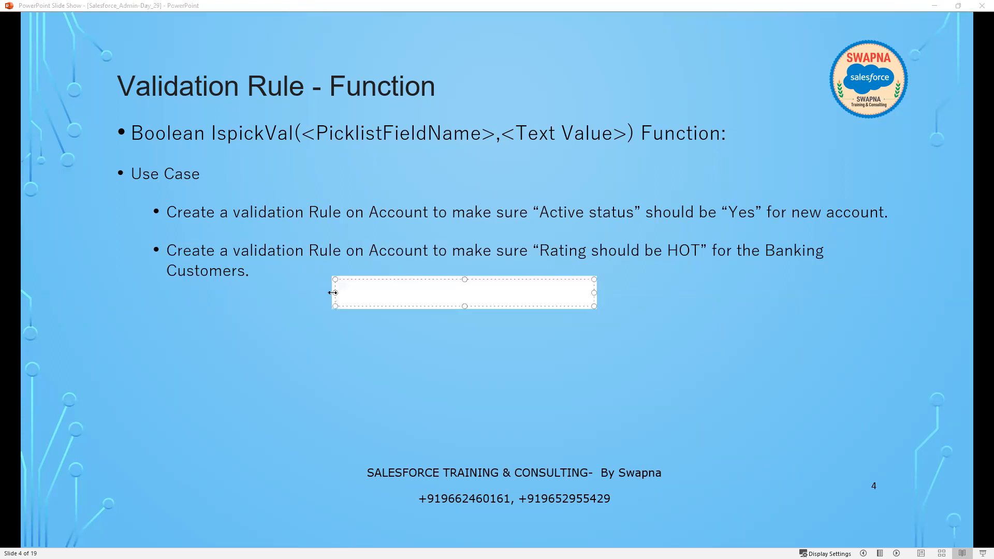
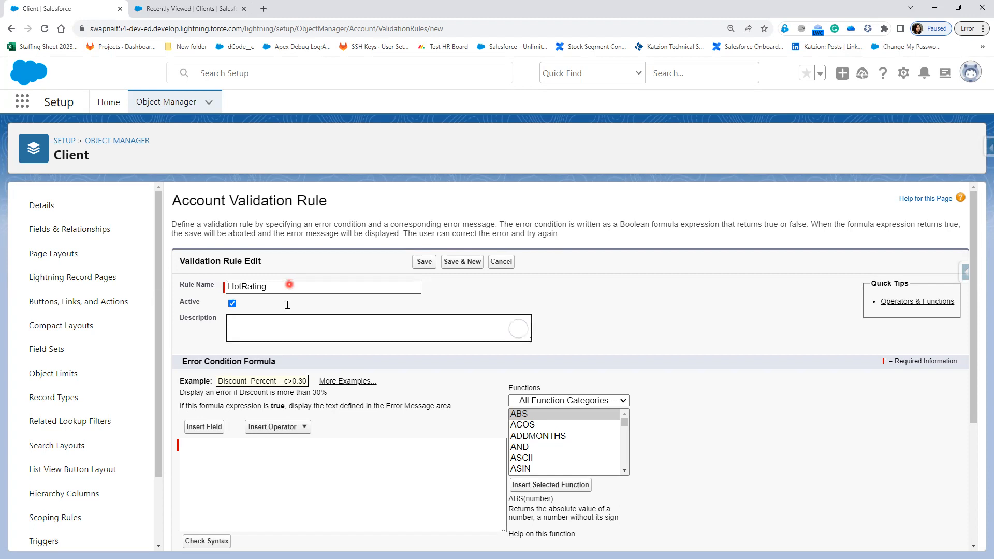
# Step: Paste the AND/ISPICKVAL/PRIORVALUE Cold-to-Hot formula and confirm it has no syntax errors
pyautogui.write('AND( Ispickval(Rating,"Hot"), Ispickval(Priorvalue(Rating),"Cold") )')
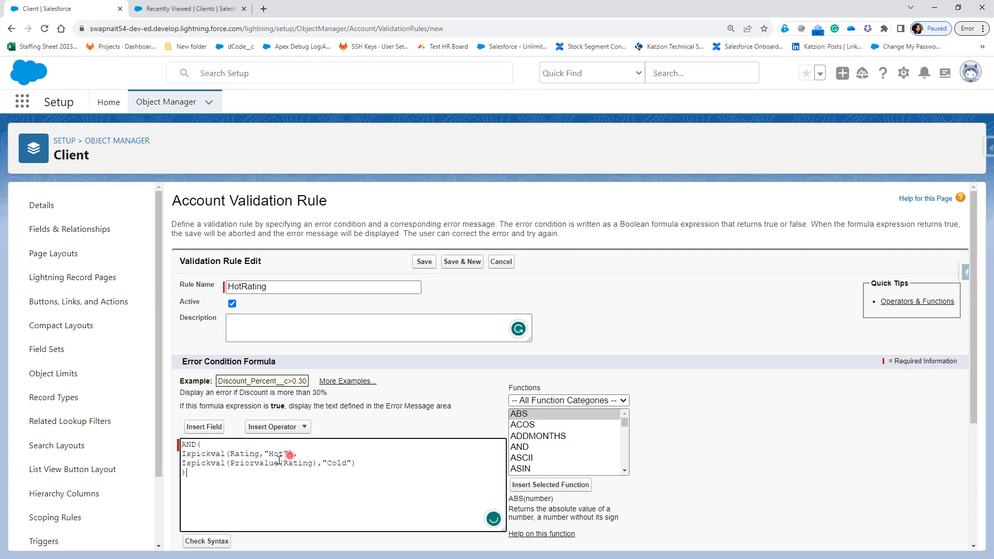
pyautogui.click(223, 540)
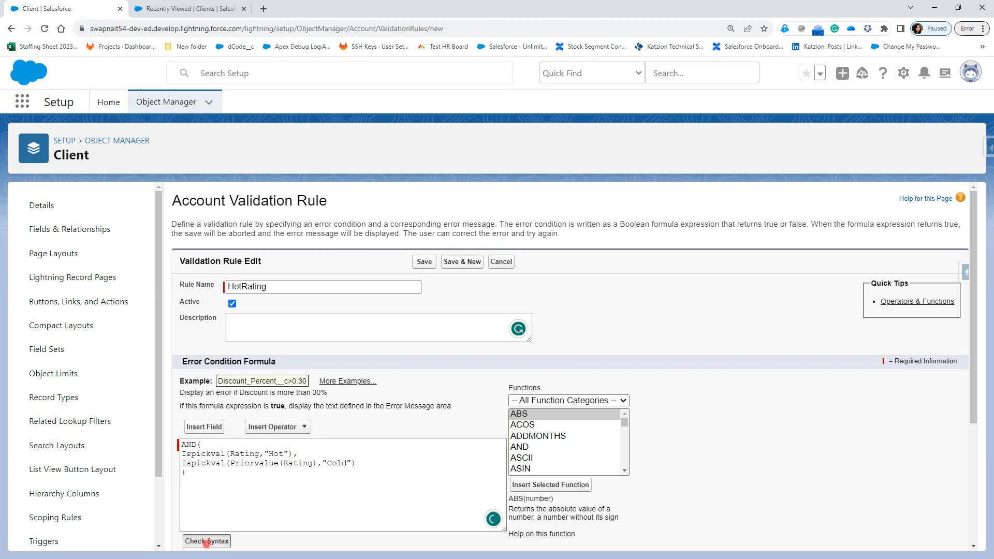
pyautogui.scroll(-3, 307, 504)
# Step: Add a 'Rating From Cold to Hot' error message shown at the Rating field, and save HotRating
pyautogui.click(272, 487)
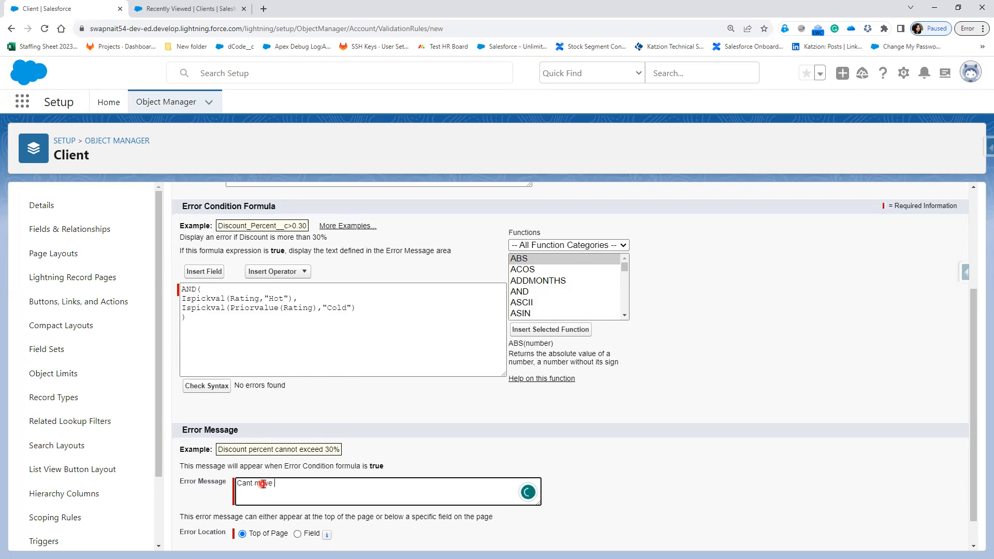
pyautogui.write('ting From Cold to Hot')
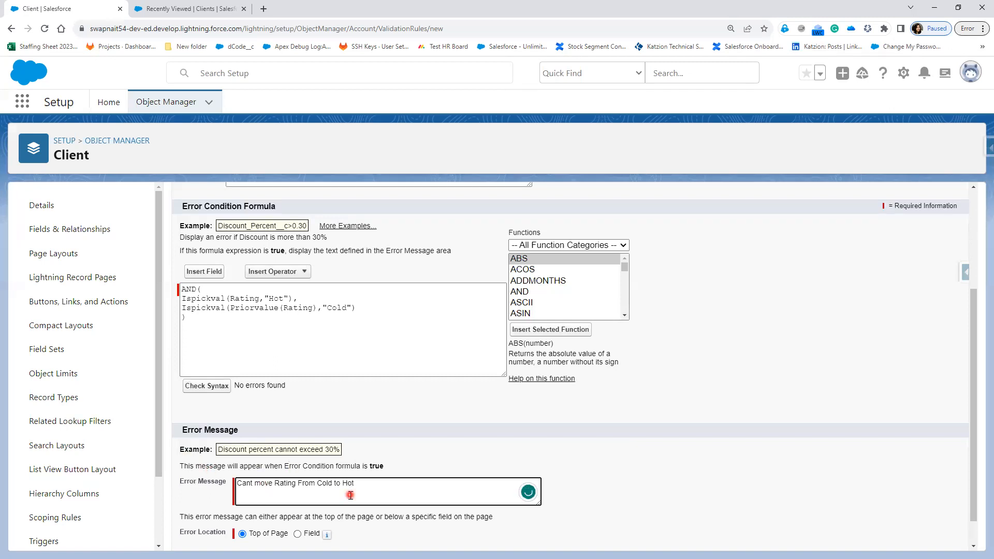
pyautogui.scroll(-1, 305, 501)
pyautogui.click(297, 501)
pyautogui.click(414, 502)
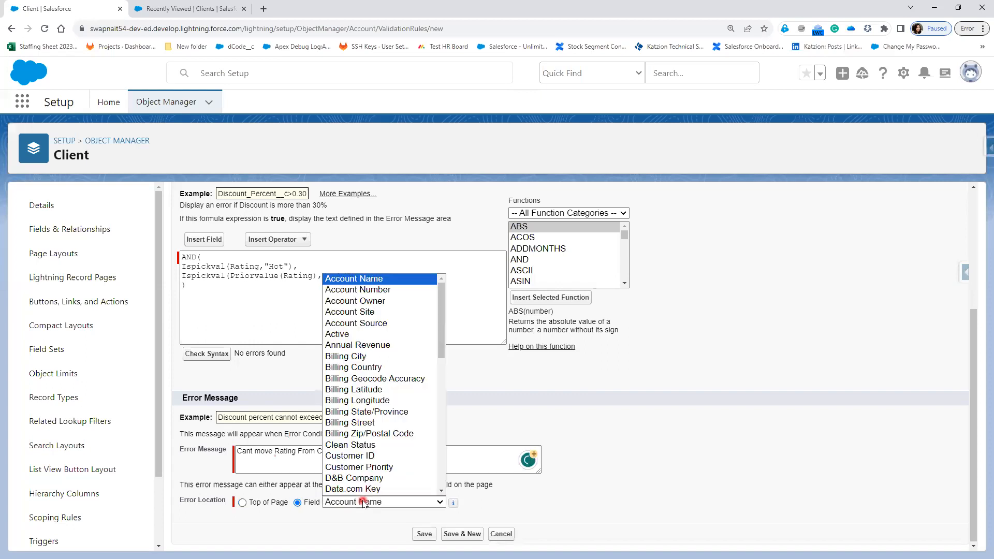
pyautogui.scroll(-4, 367, 437)
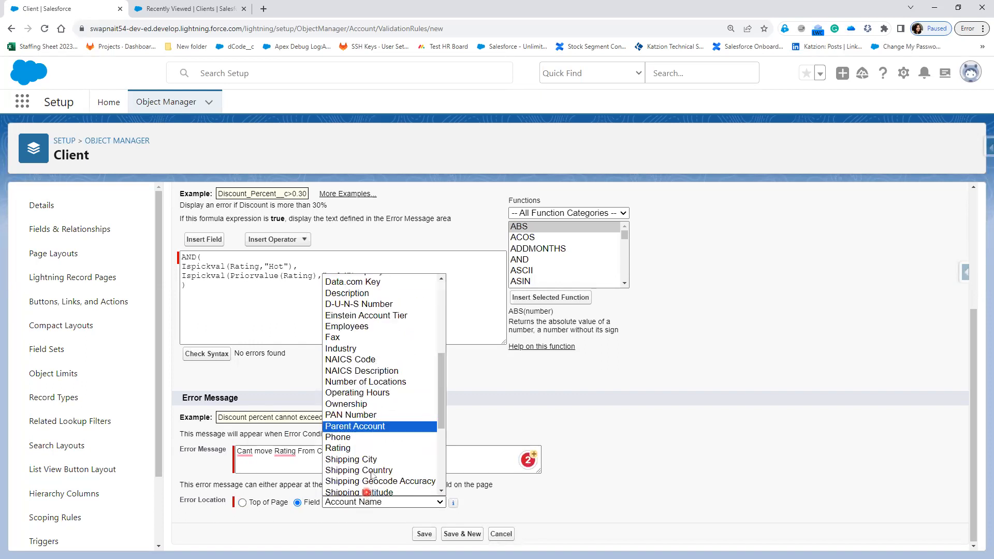
pyautogui.click(366, 448)
pyautogui.click(425, 534)
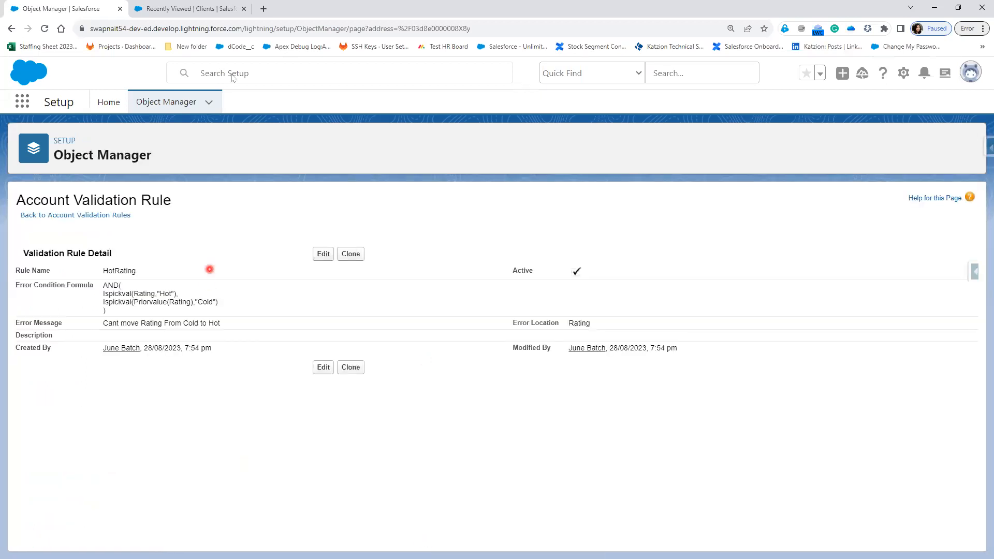
pyautogui.click(195, 7)
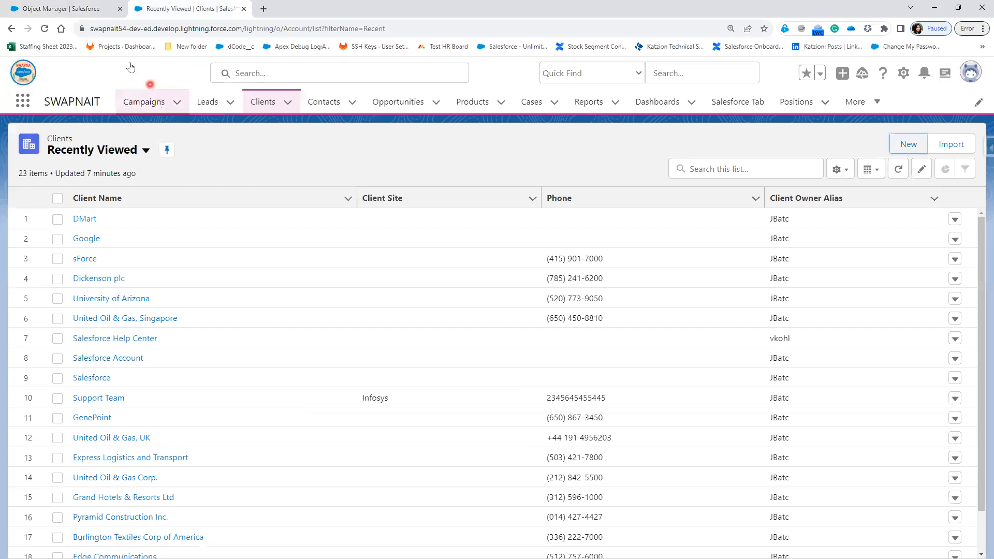
# Step: Refresh the Clients list and open DMart's details, showing Rating Hot and Industry Banking
pyautogui.click(44, 30)
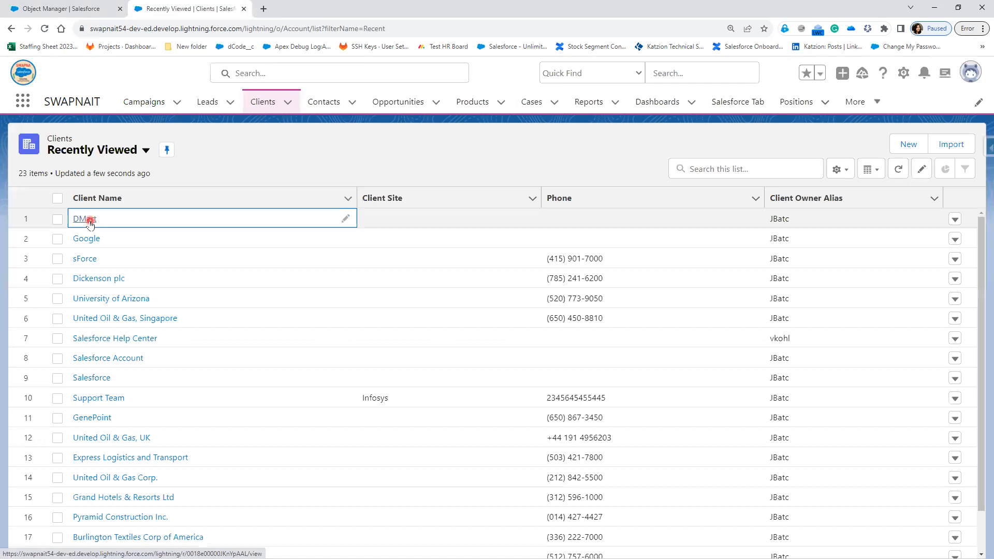
pyautogui.click(60, 9)
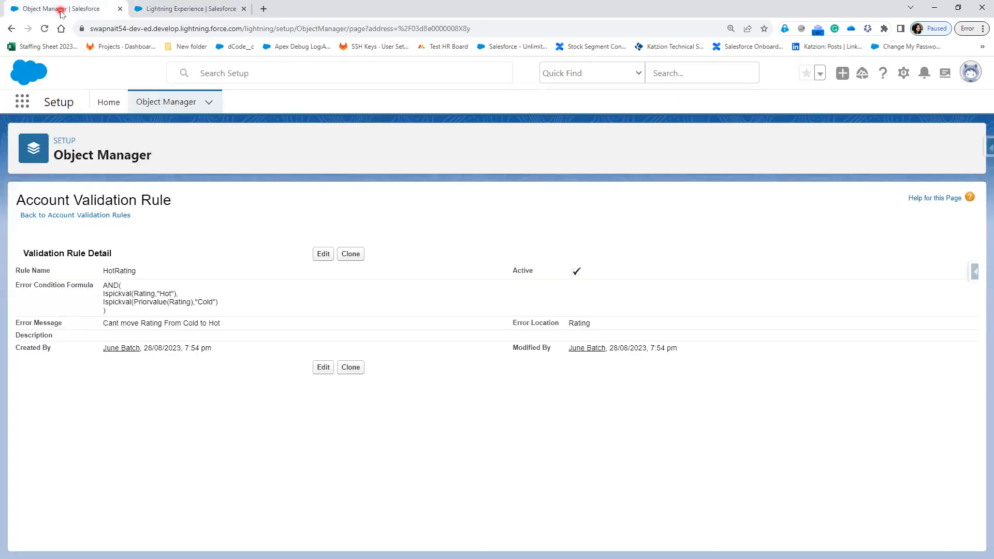
pyautogui.click(206, 15)
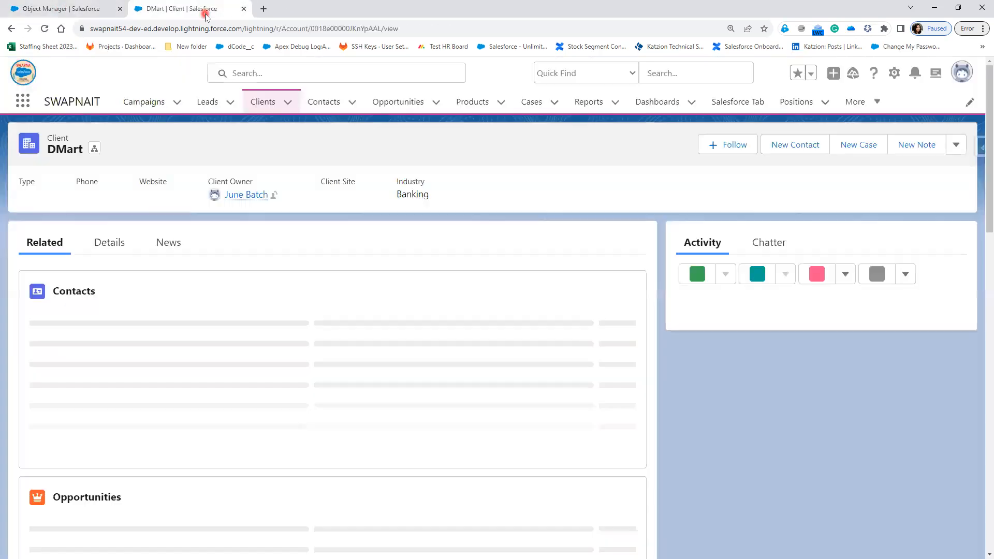
pyautogui.click(114, 244)
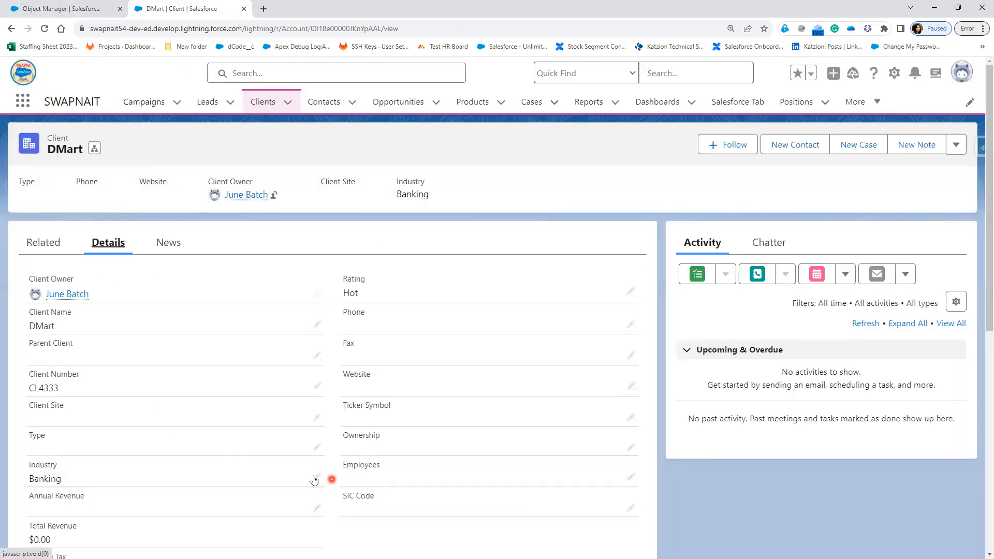
# Step: Change DMart's Industry to Agriculture and Rating to Warm, and save
pyautogui.click(316, 477)
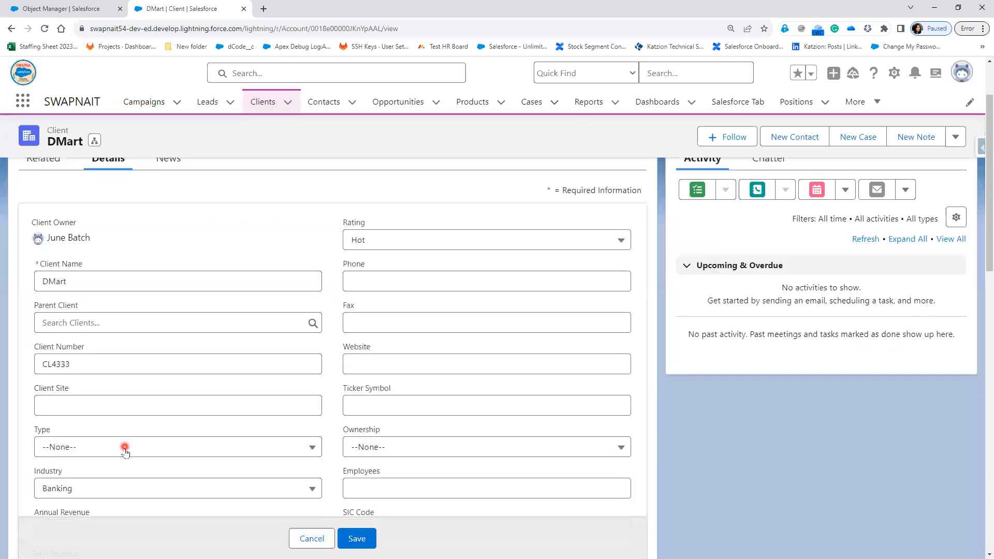
pyautogui.click(126, 492)
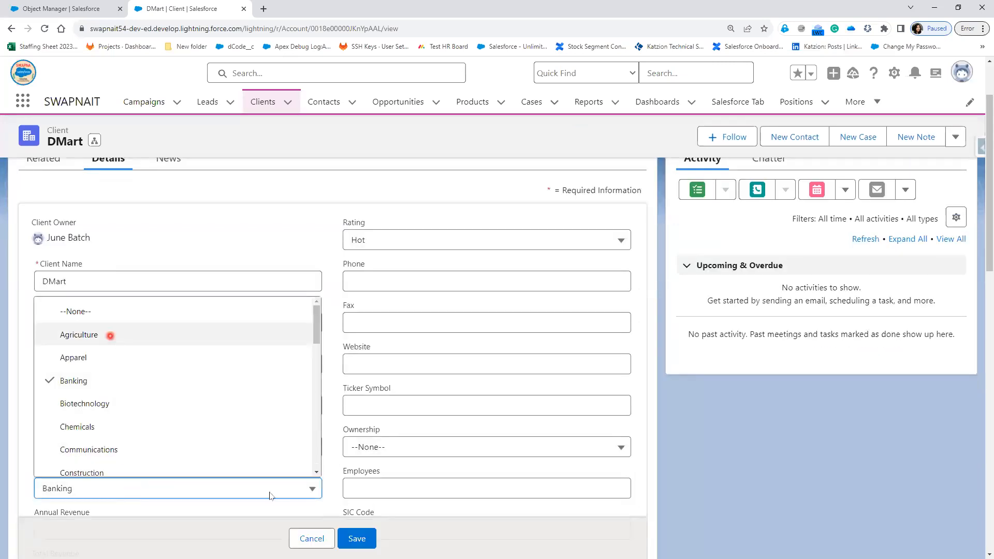
pyautogui.click(110, 336)
pyautogui.click(405, 244)
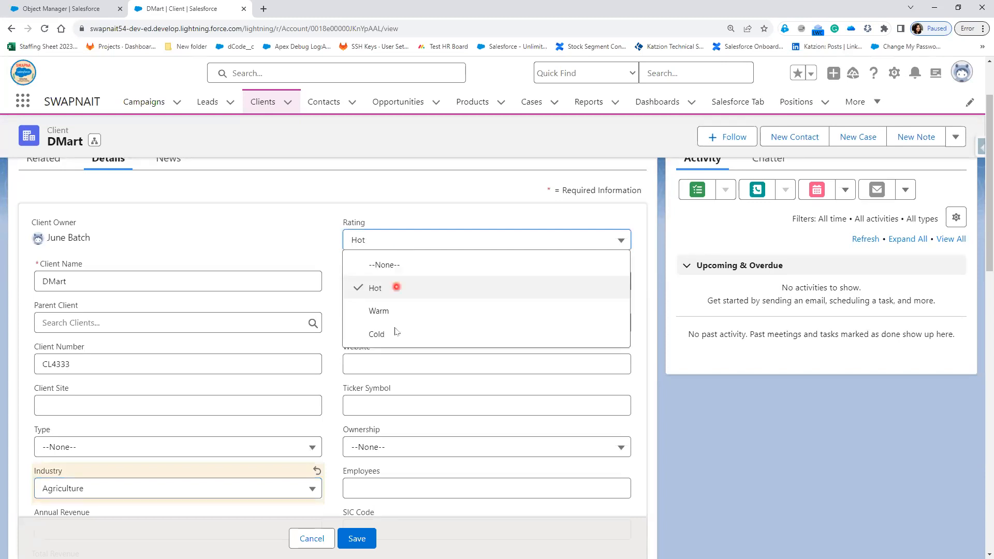
pyautogui.click(393, 312)
pyautogui.click(361, 543)
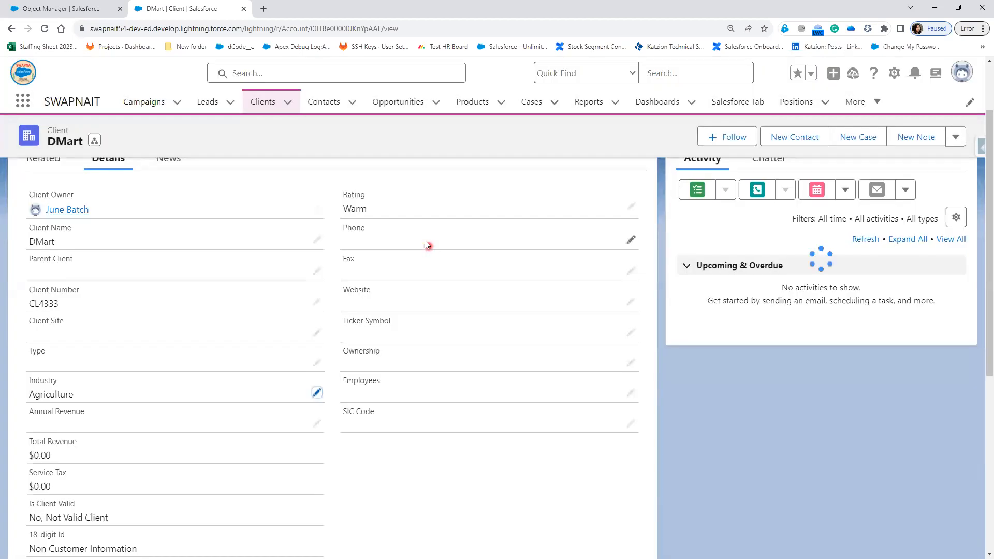
# Step: Change DMart's Rating from Warm to Cold and save
pyautogui.doubleClick(410, 212)
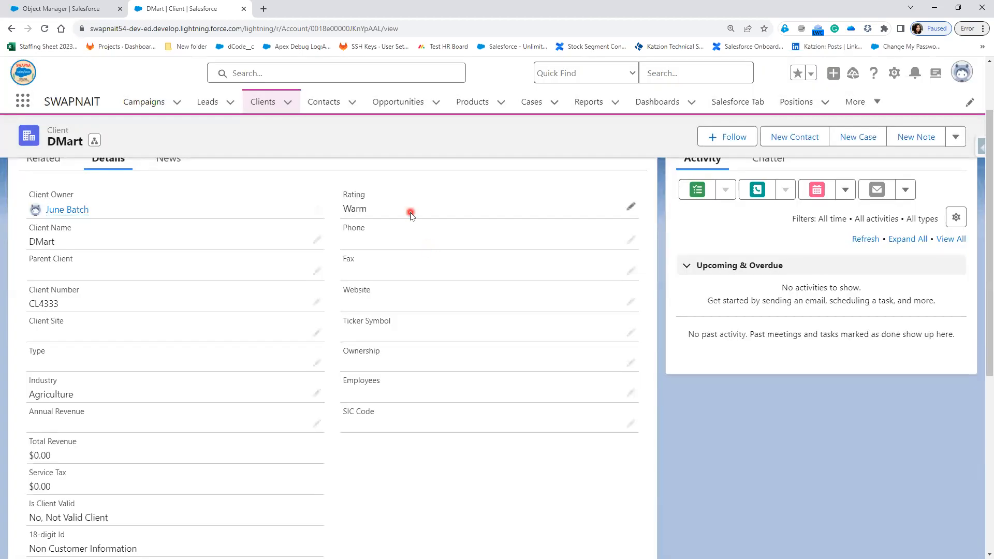
pyautogui.click(392, 240)
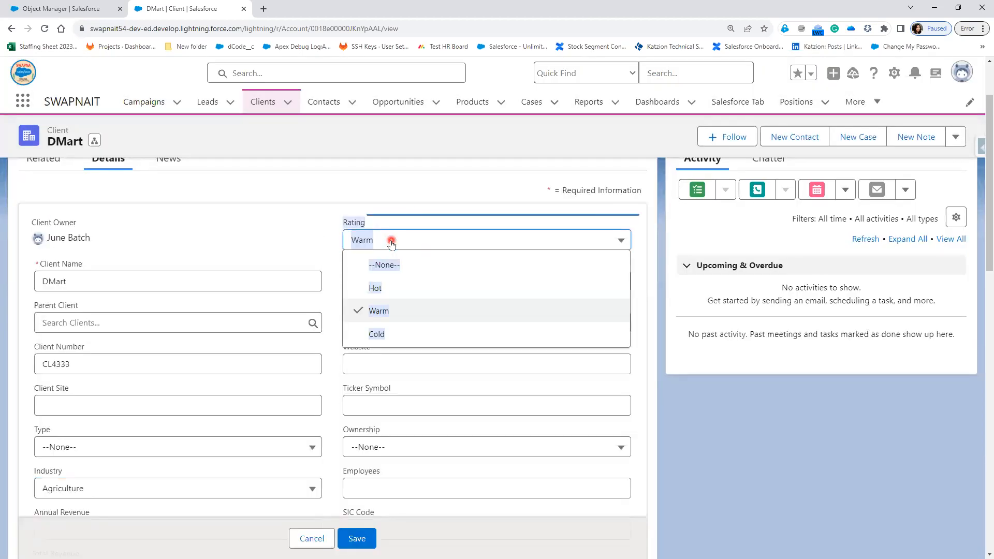
pyautogui.click(387, 335)
pyautogui.click(363, 541)
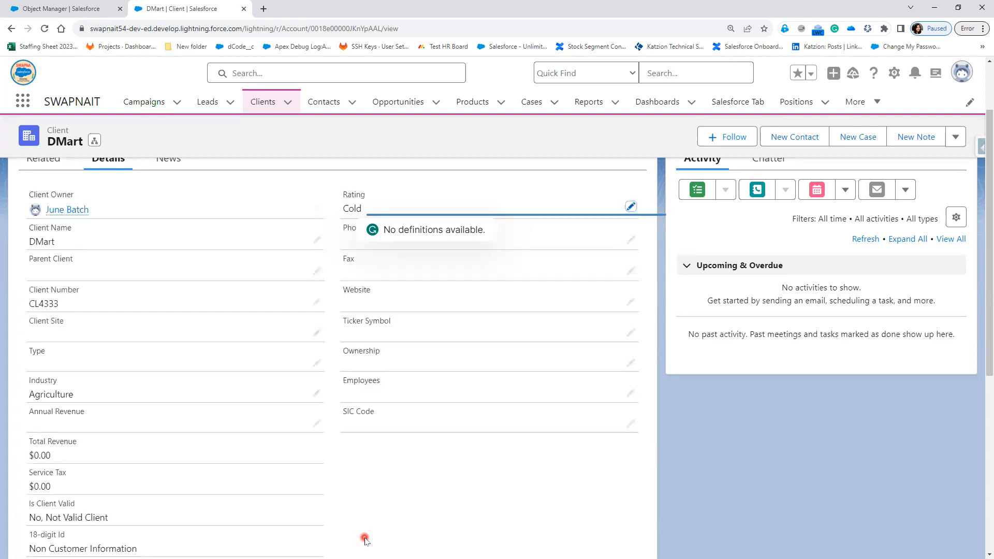
# Step: Try saving Rating as Hot to trigger the HotRating error, then save it as Warm
pyautogui.click(629, 208)
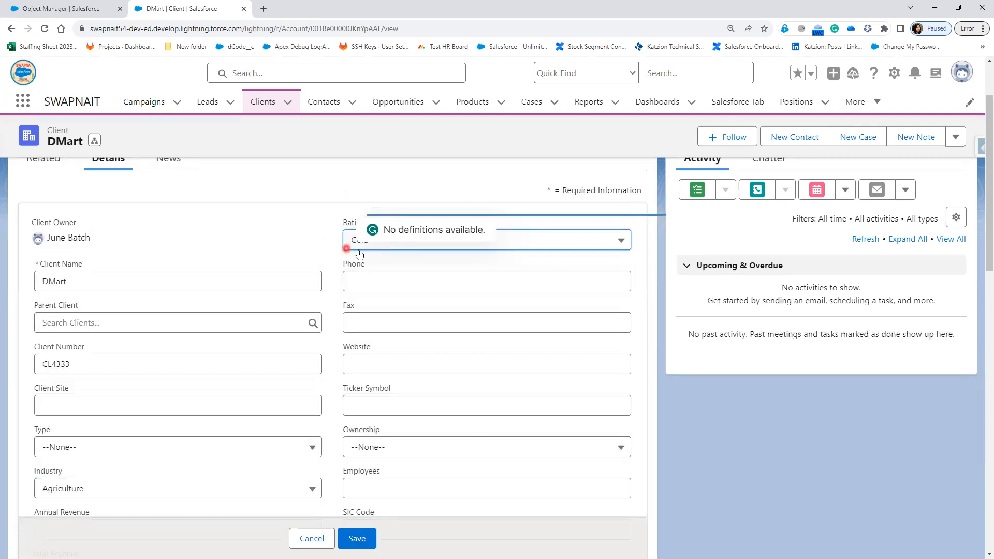
pyautogui.click(563, 241)
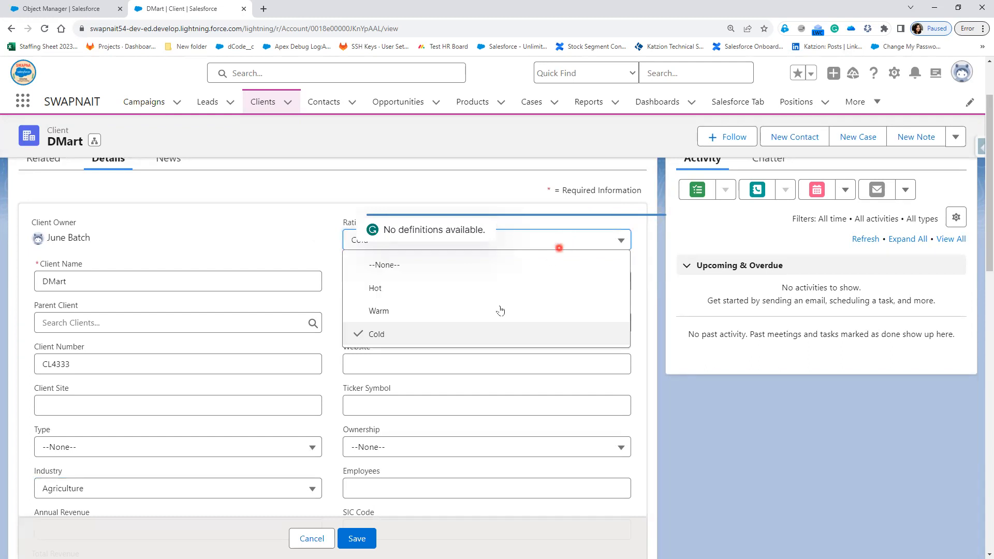
pyautogui.click(408, 296)
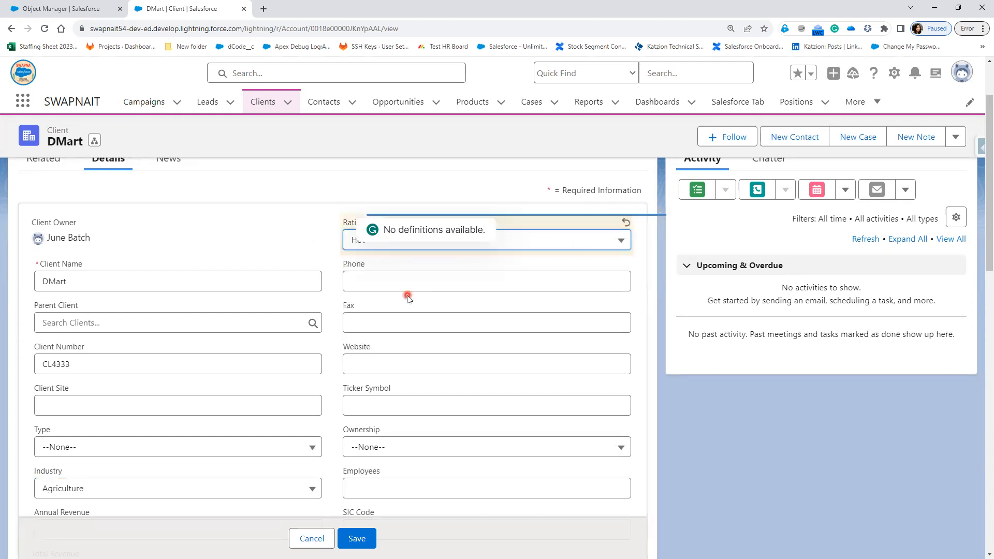
pyautogui.click(357, 538)
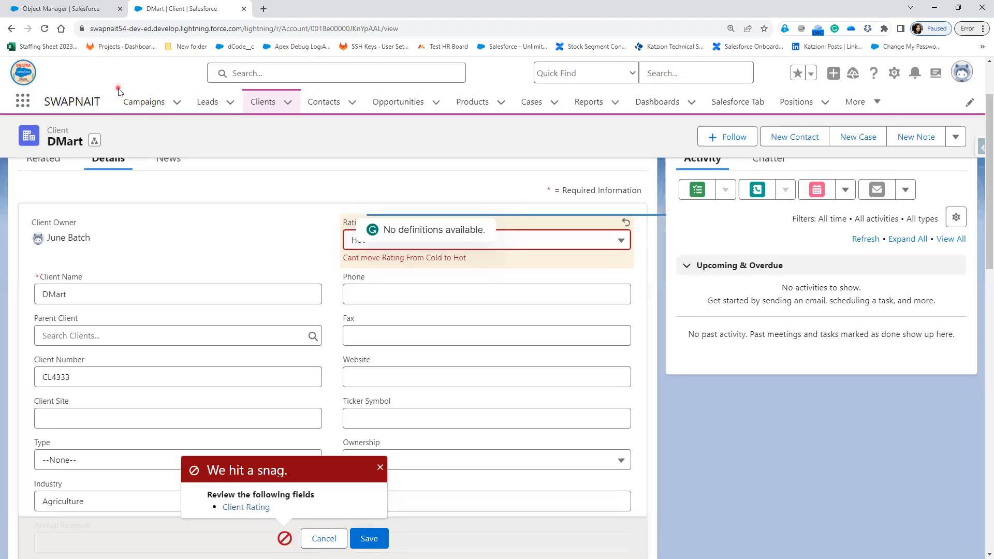
pyautogui.click(414, 245)
pyautogui.click(409, 312)
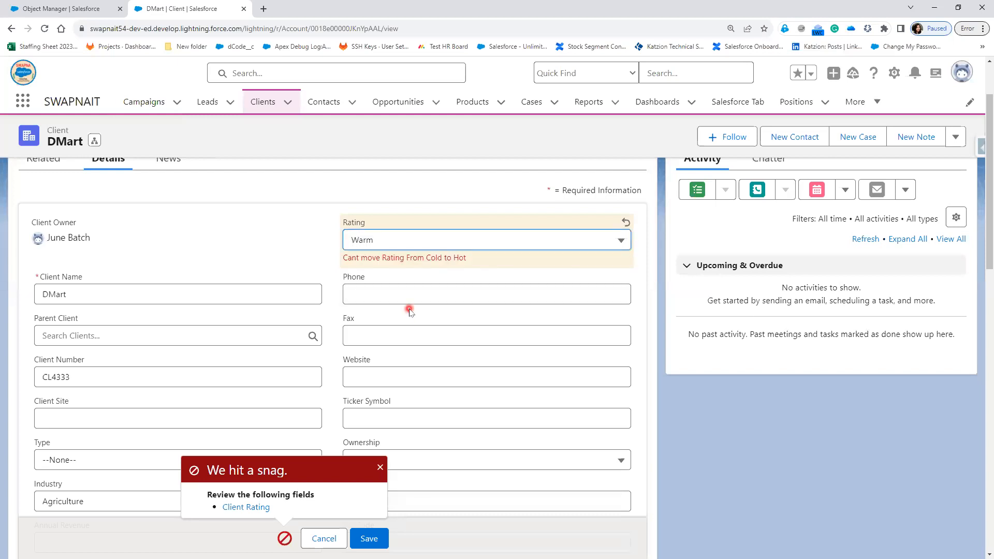
pyautogui.click(368, 539)
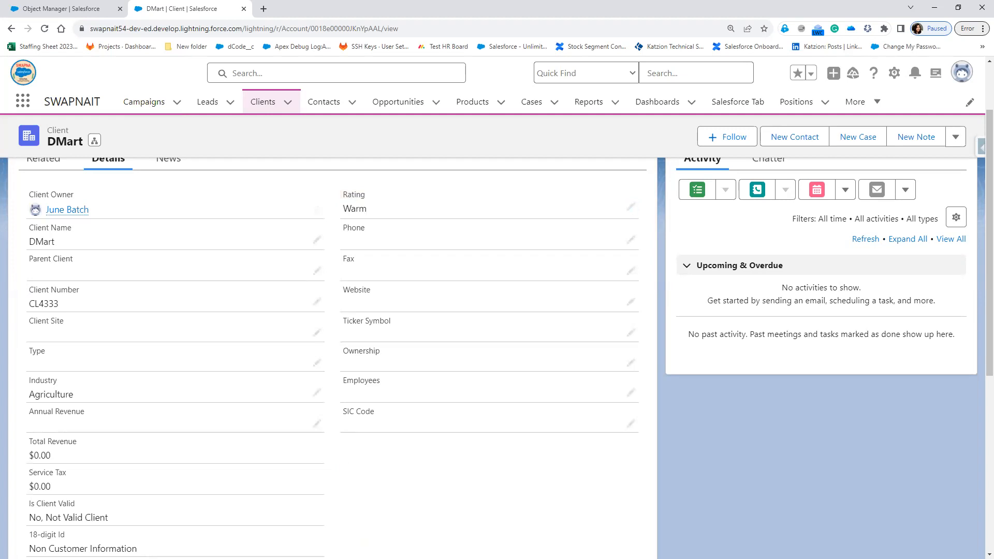
# Step: Advance the slide show to slide 7 'Validation Rule - Function' and reveal the REGEX bullet
pyautogui.hotkey('alt', 'Tab')
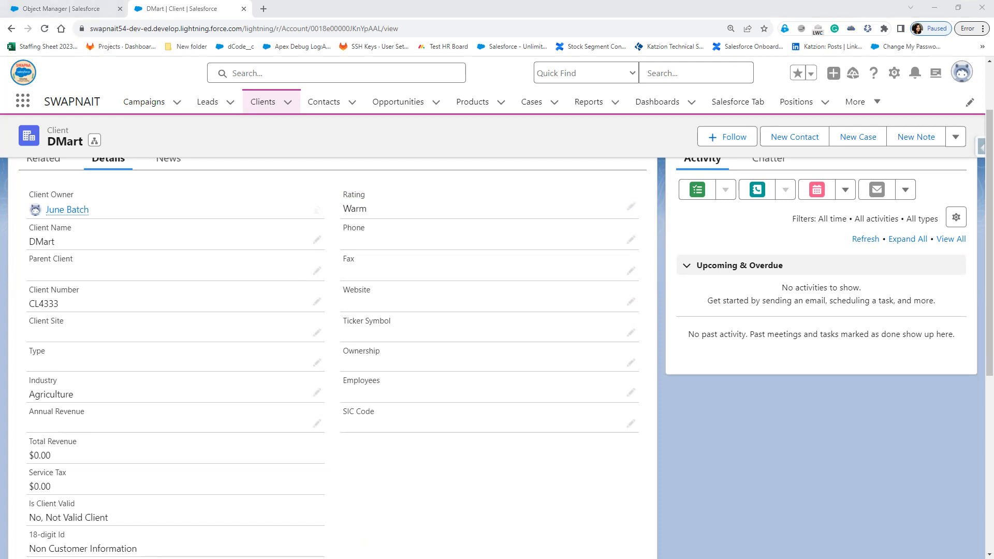
pyautogui.hotkey('alt', 'Tab')
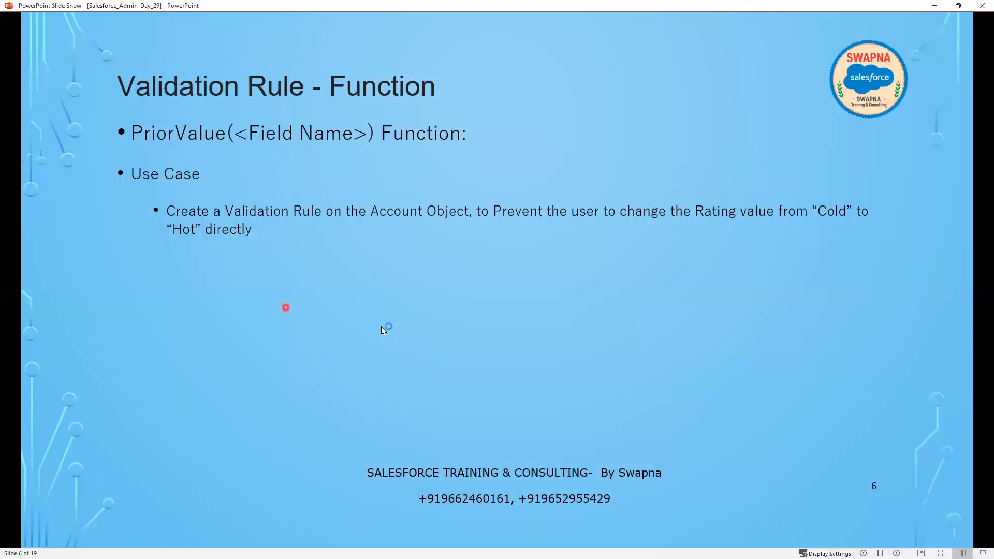
pyautogui.click(437, 383)
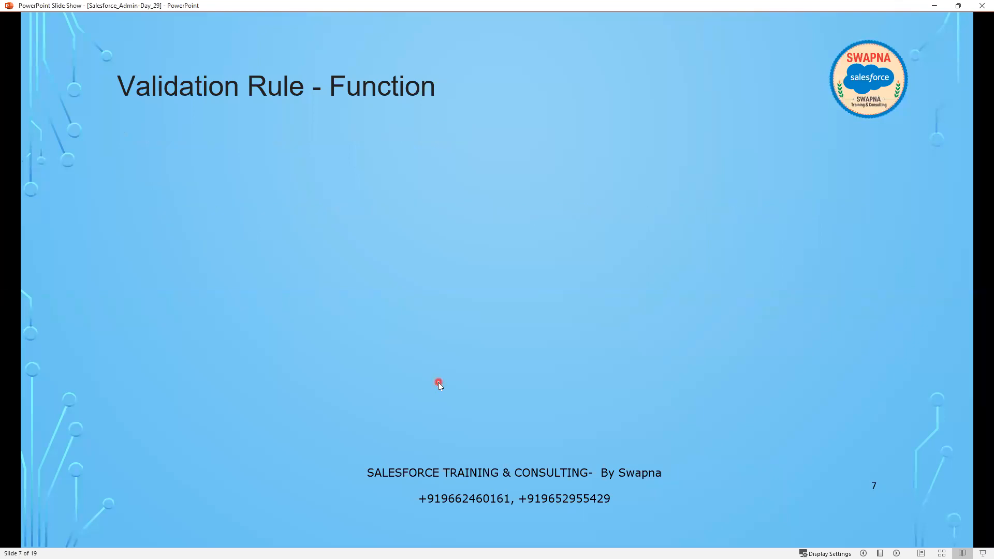
pyautogui.click(438, 382)
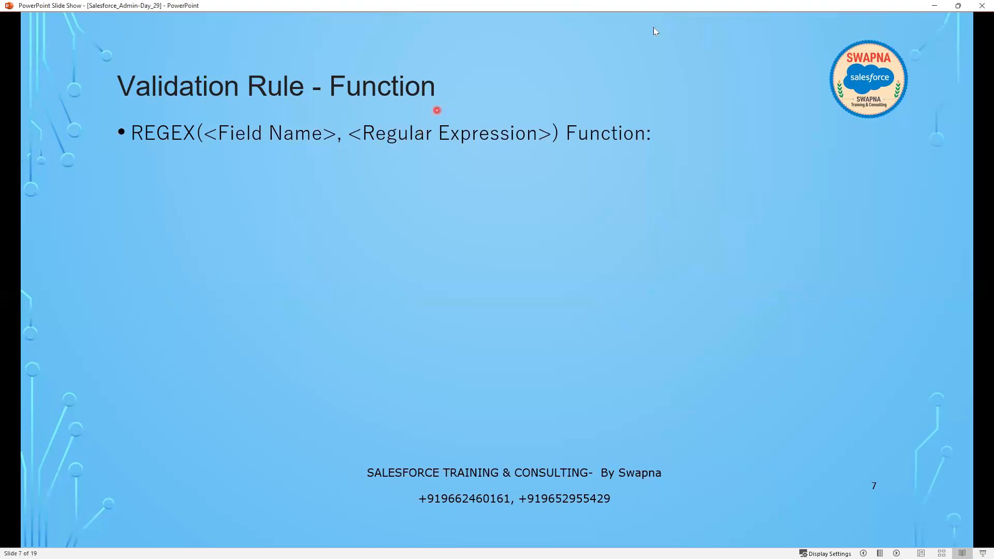
# Step: Save DMart's Phone as the letters-and-digits value 'dgdghj345678'
pyautogui.click(943, 7)
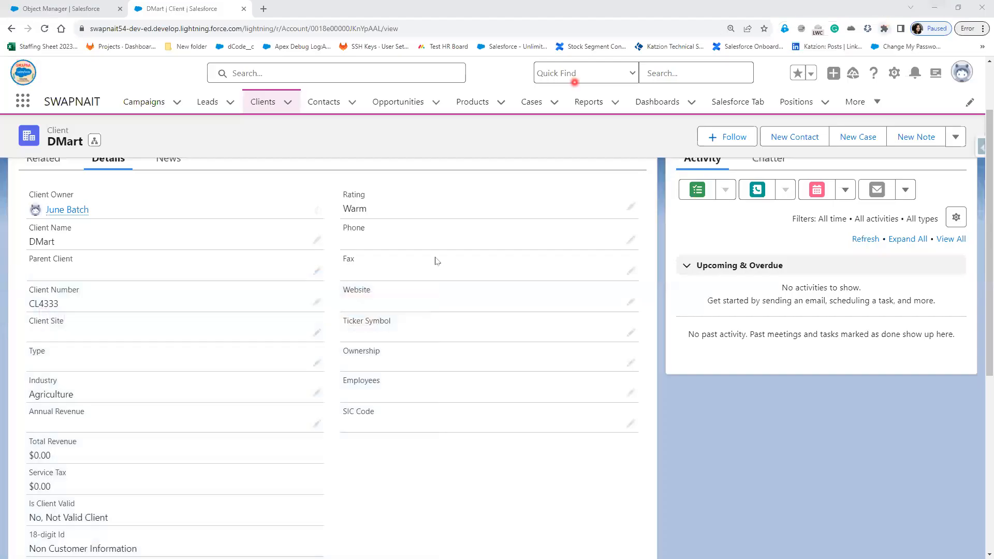
pyautogui.click(632, 241)
pyautogui.write('dgdghj')
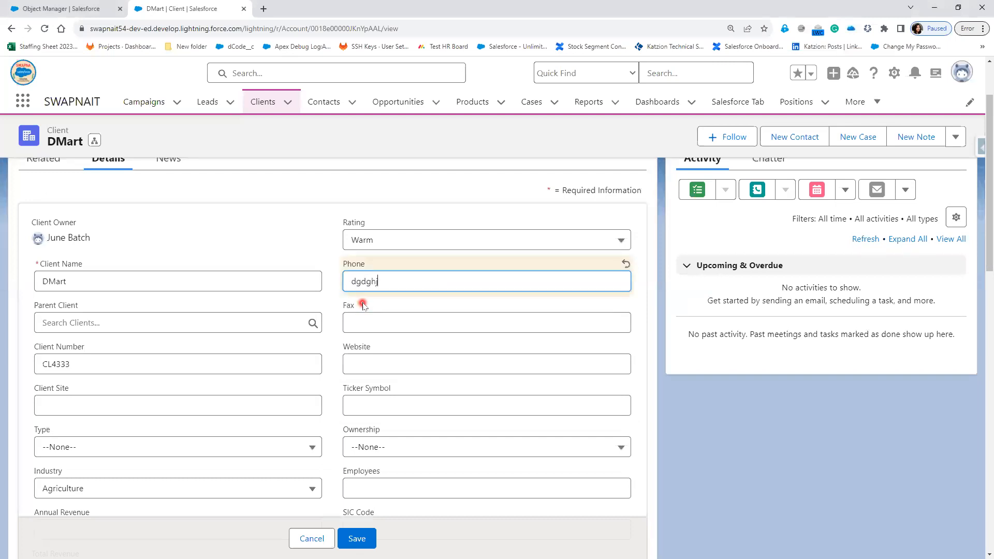
pyautogui.write('345678')
pyautogui.click(359, 539)
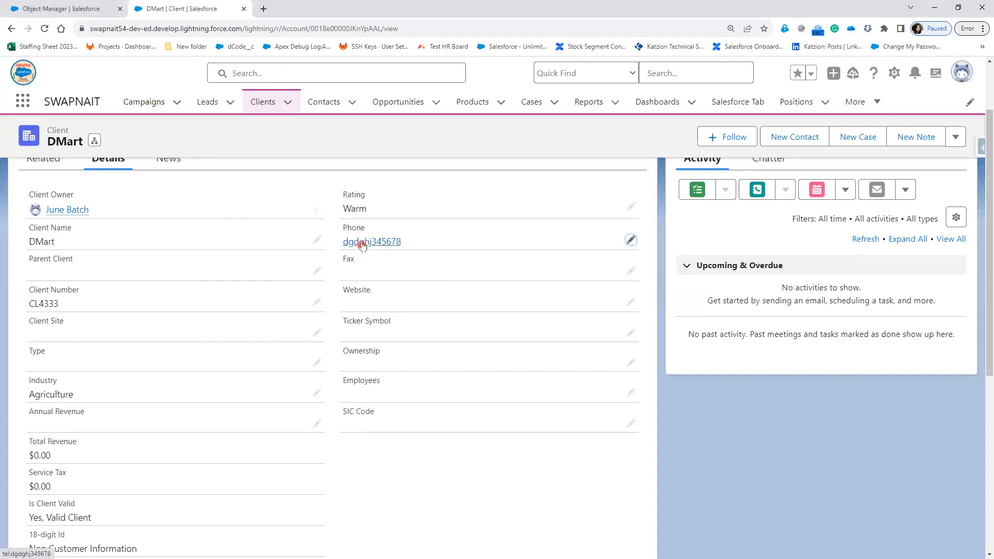
# Step: Replace the Phone value with a dash-formatted number and save the record
pyautogui.click(632, 241)
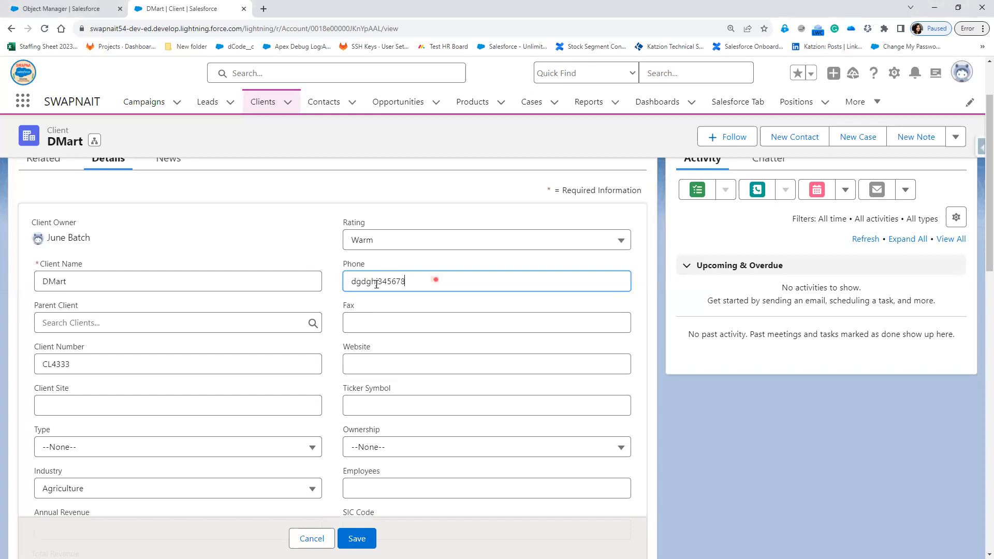
pyautogui.moveTo(437, 278); pyautogui.dragTo(313, 284)
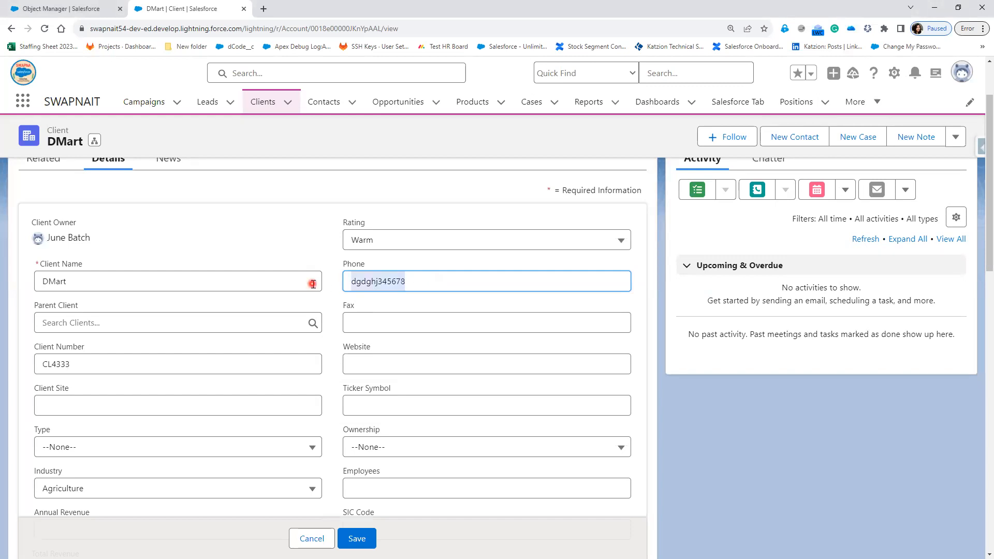
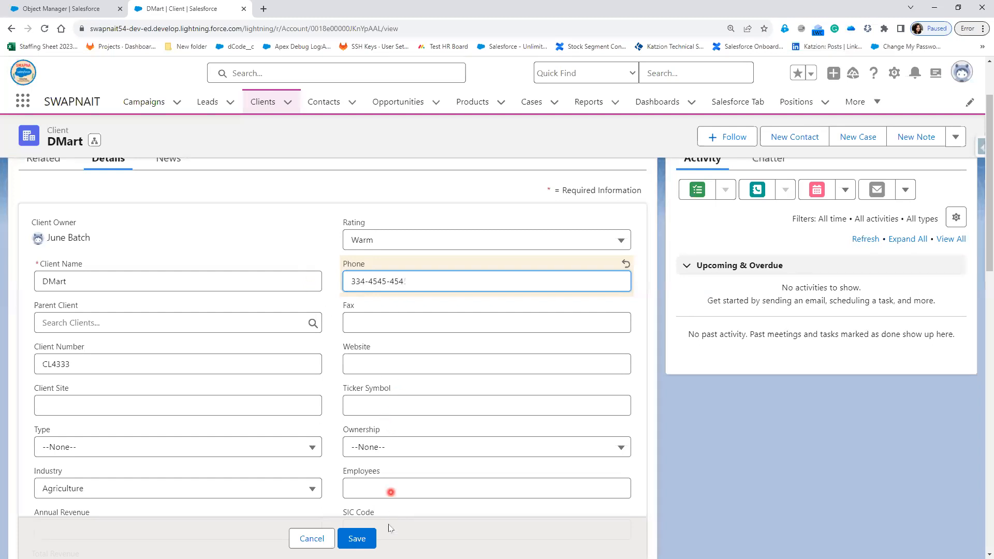
pyautogui.click(356, 538)
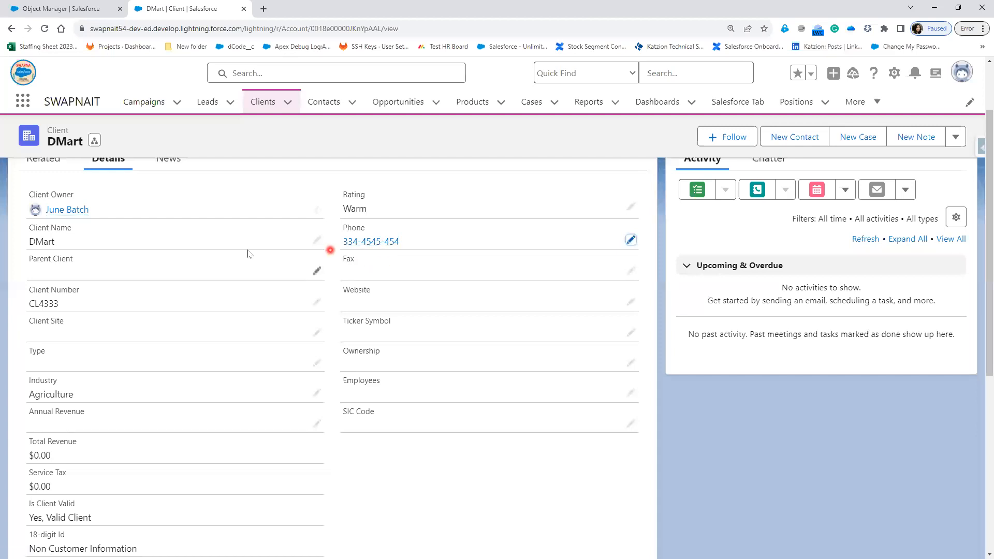
pyautogui.hotkey('alt', 'Tab')
# Step: Load regex101.com in a new browser tab, then go back to slide 7's REGEX bullet
pyautogui.click(263, 10)
pyautogui.write('regex101.com')
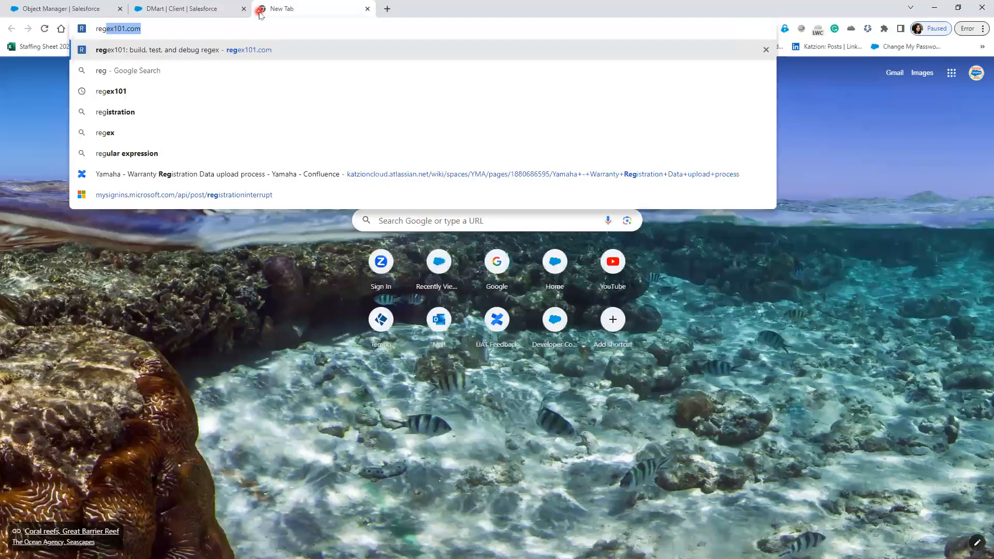
pyautogui.press('Return')
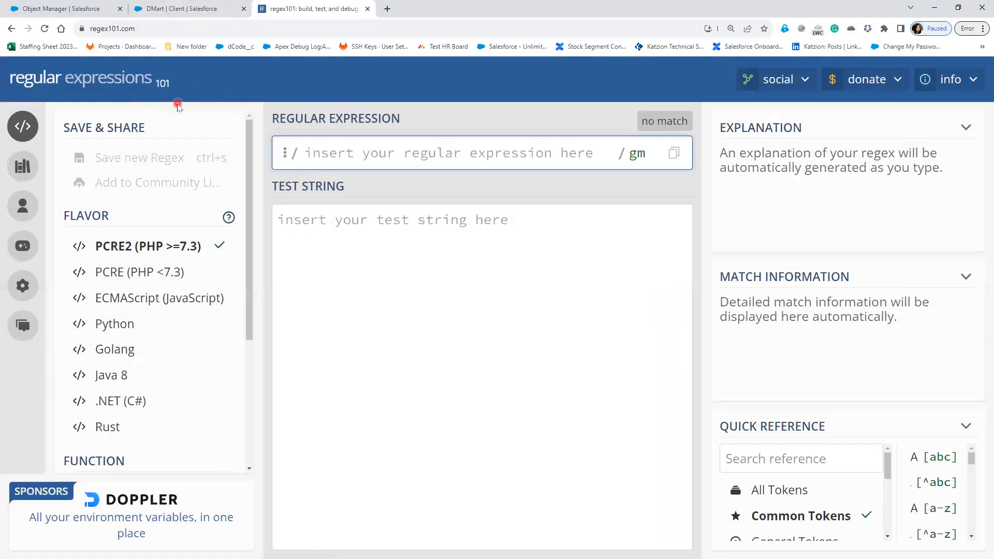
pyautogui.click(152, 30)
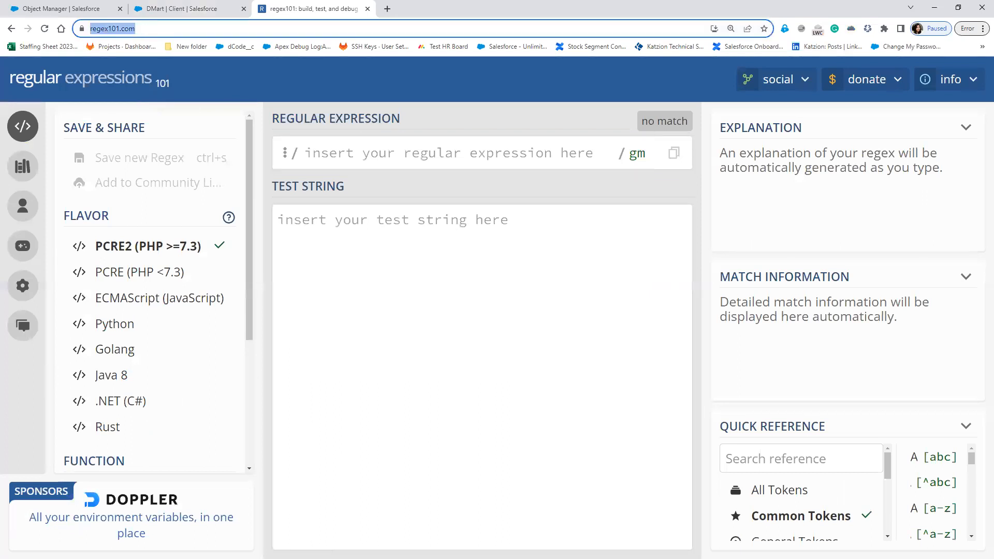
pyautogui.hotkey('alt', 'Tab')
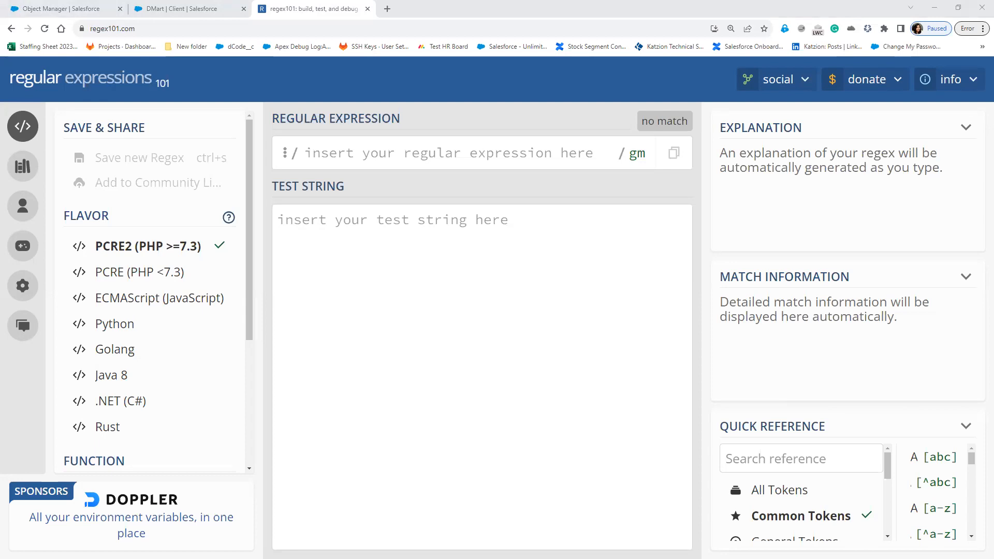
pyautogui.hotkey('alt', 'Tab')
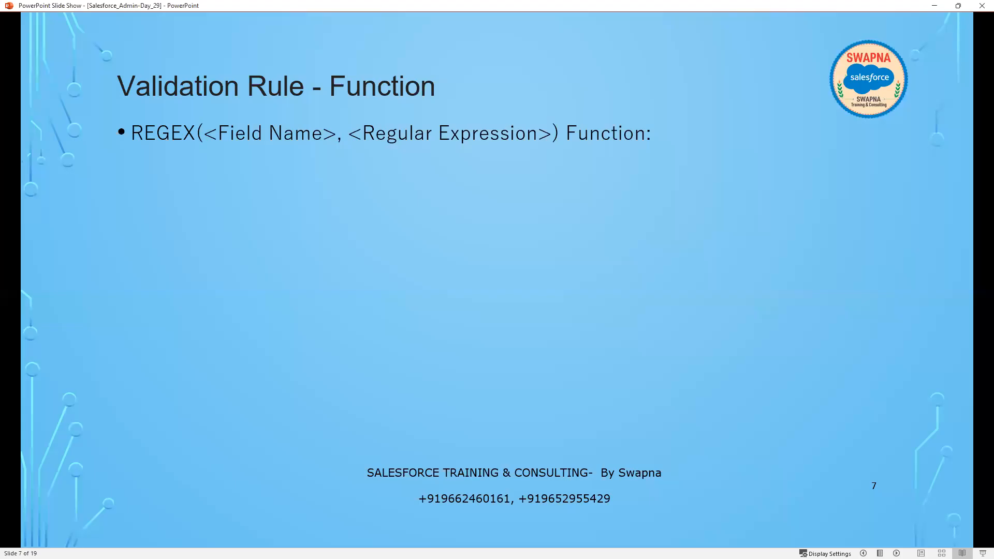
# Step: Reveal the Wild card Characters bullet with its [] character-group and [s p r] sub-points
pyautogui.click(341, 367)
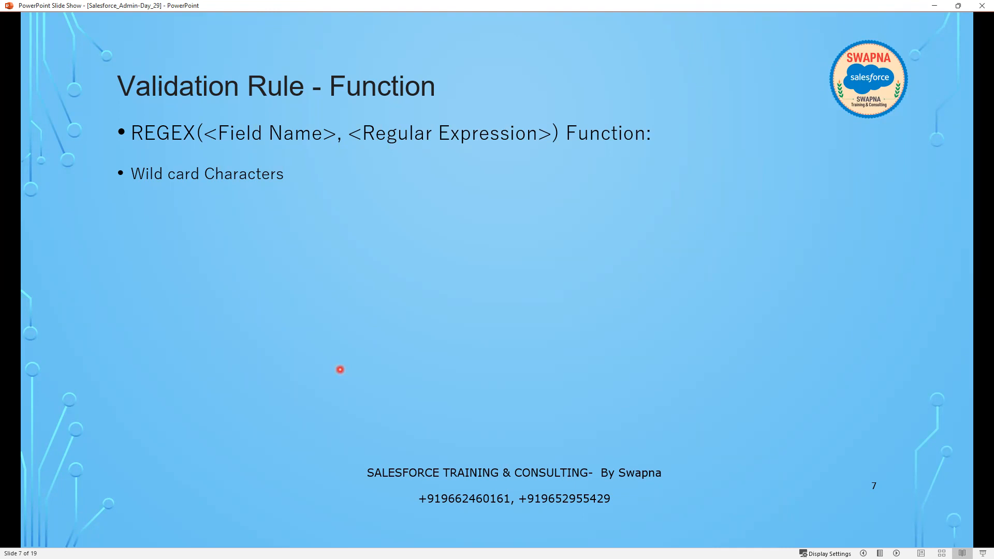
pyautogui.click(340, 369)
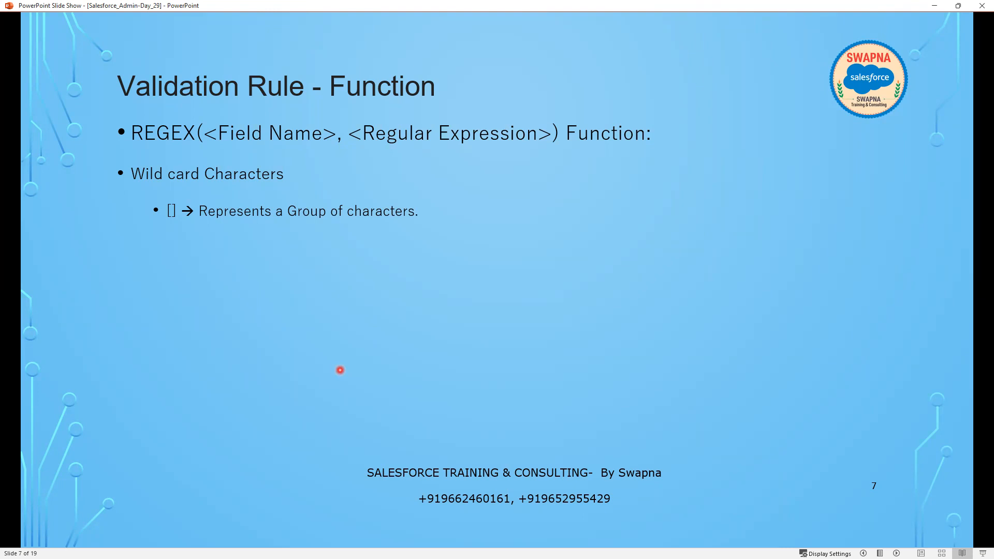
pyautogui.press('Right')
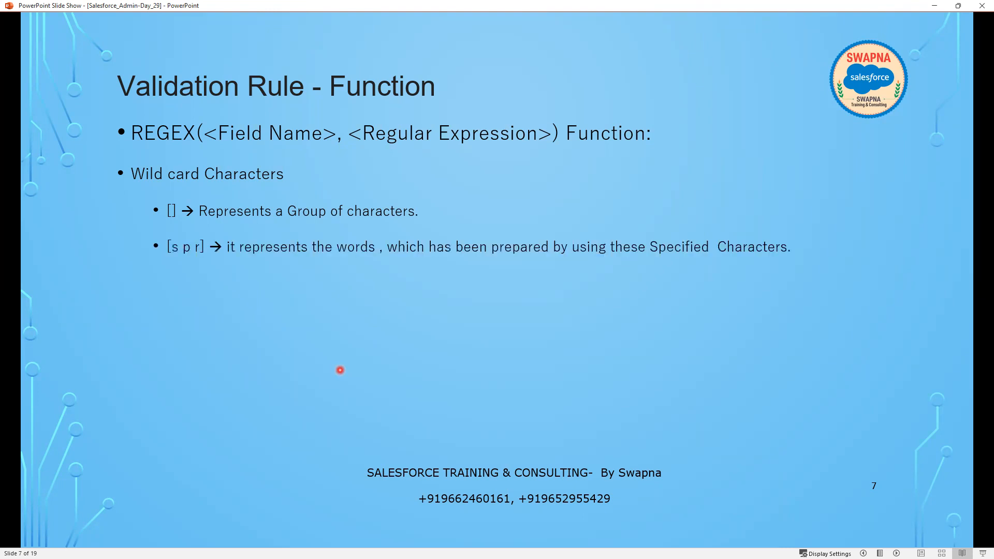
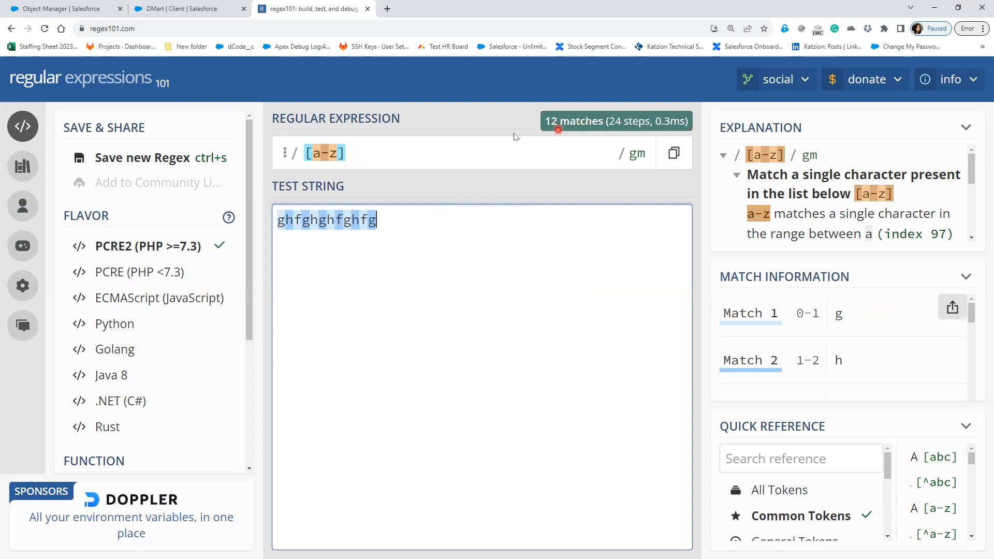
# Step: Change the pattern to [a] and test it on aaaaaafffgdf, so only the six a's match
pyautogui.click(344, 153)
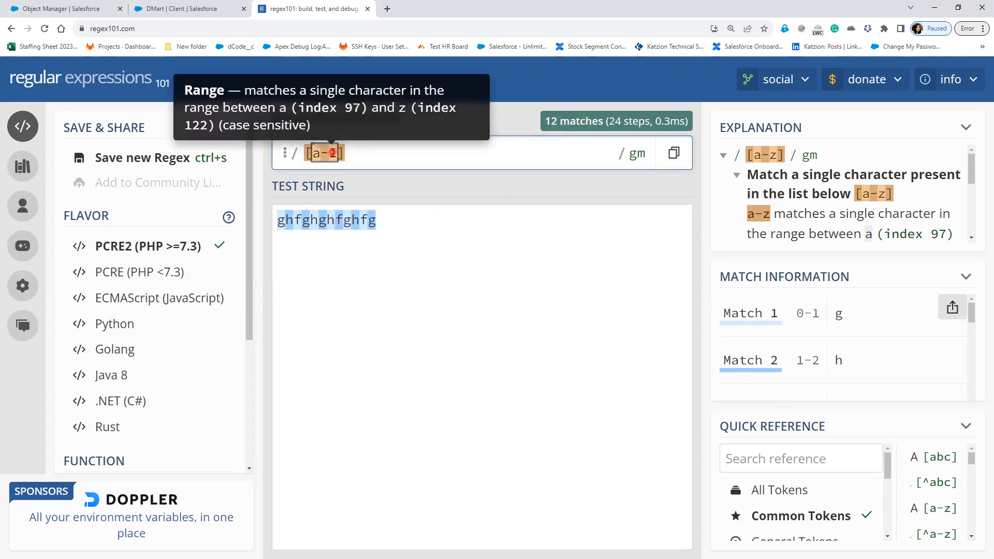
pyautogui.press('BackSpace')
pyautogui.press('BackSpace')
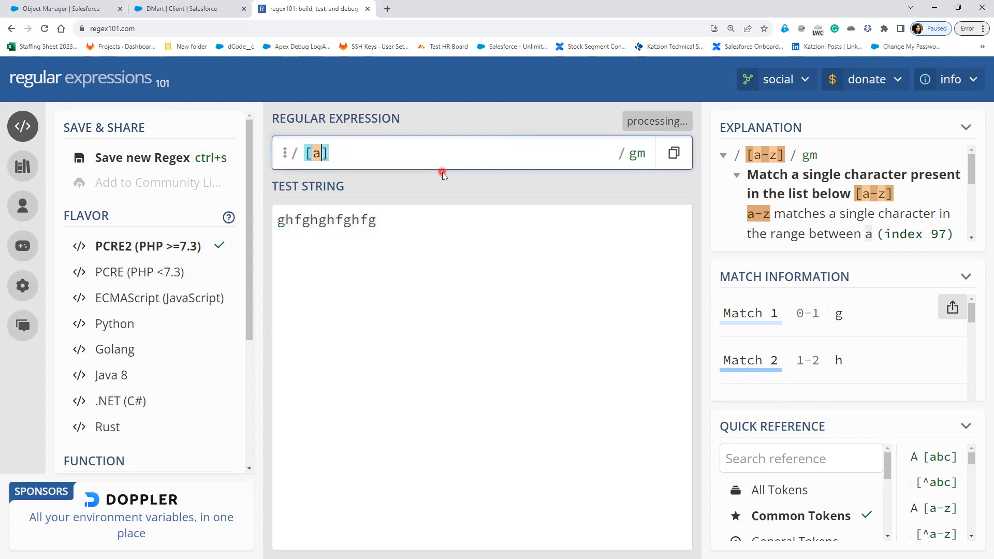
pyautogui.click(398, 222)
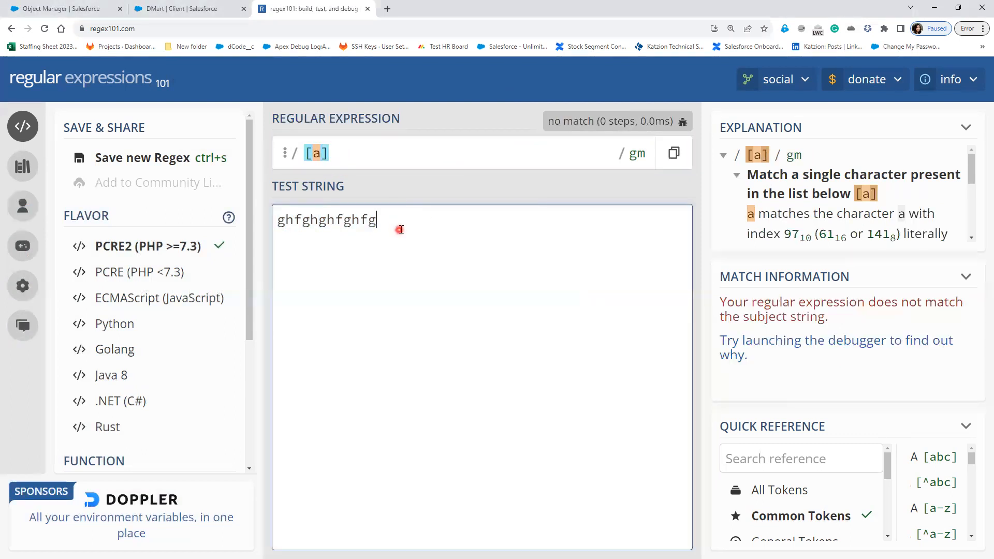
pyautogui.moveTo(381, 219); pyautogui.dragTo(280, 216)
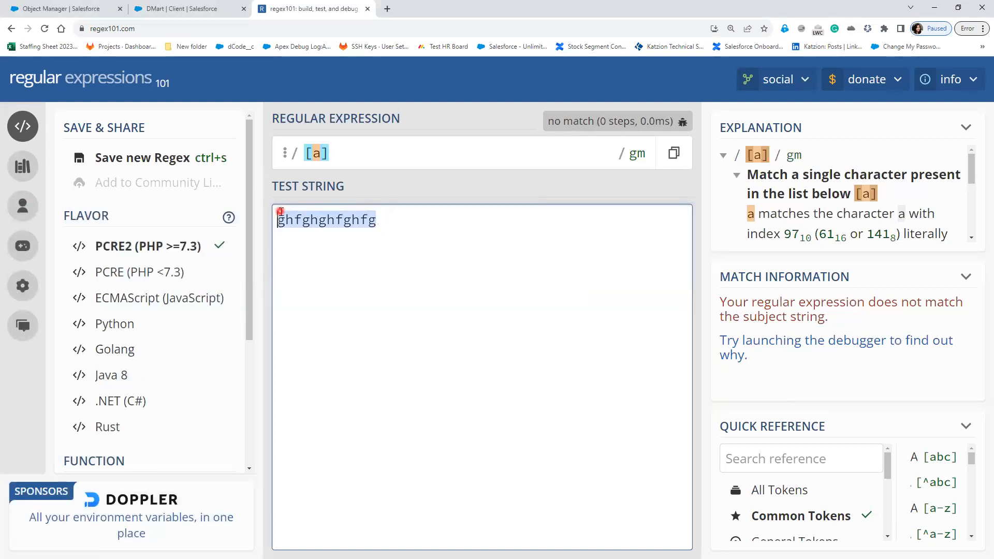
pyautogui.write('a')
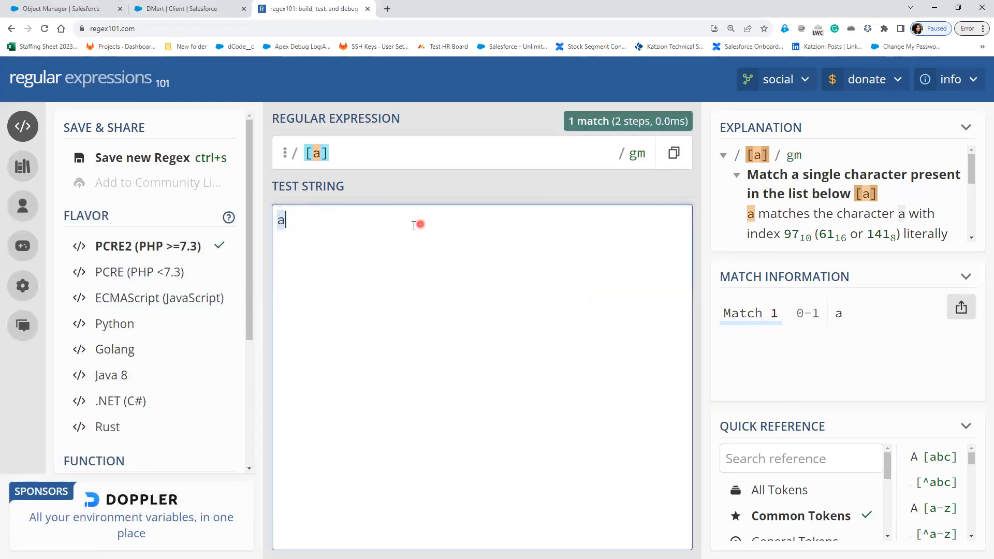
pyautogui.write('aaaaa')
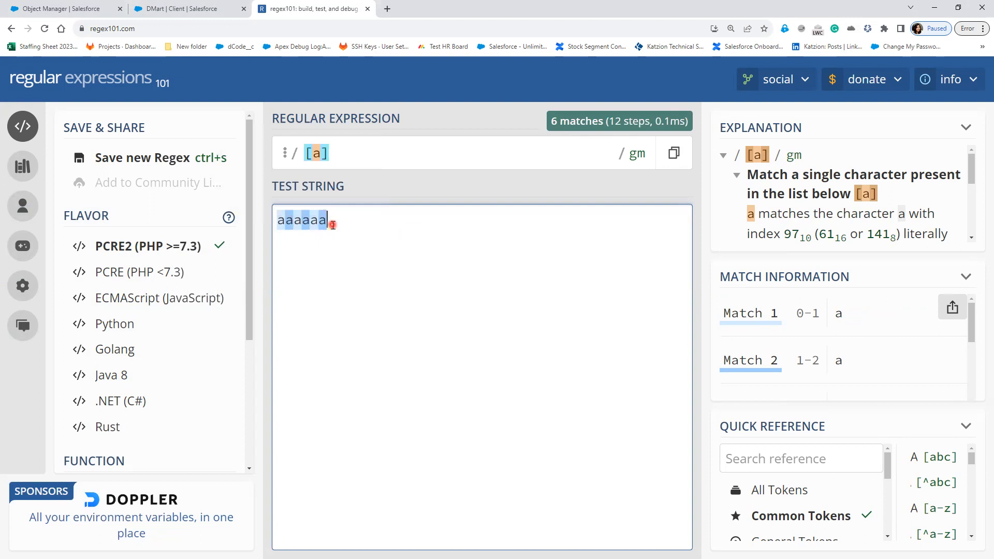
pyautogui.write('fffgdf')
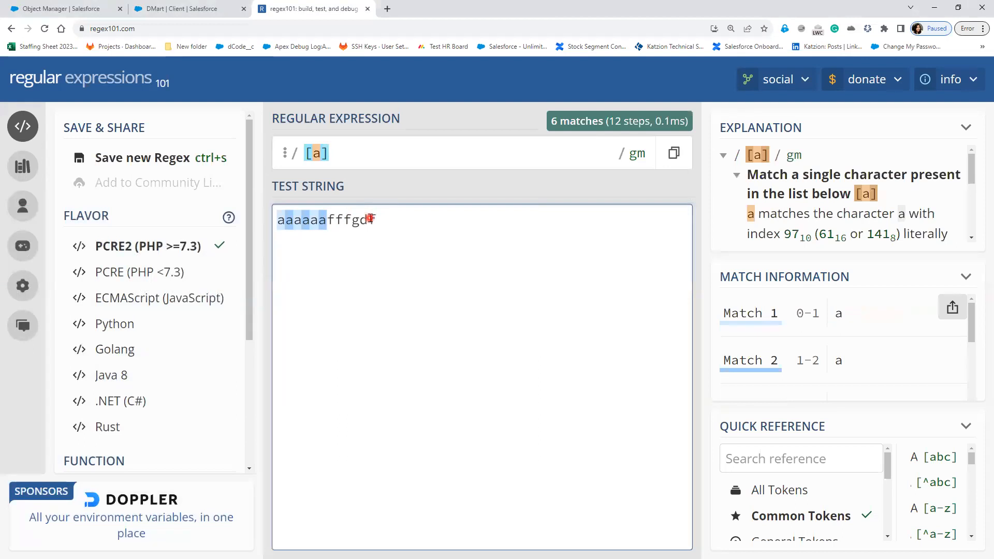
pyautogui.click(334, 220)
pyautogui.scroll(-3, 872, 311)
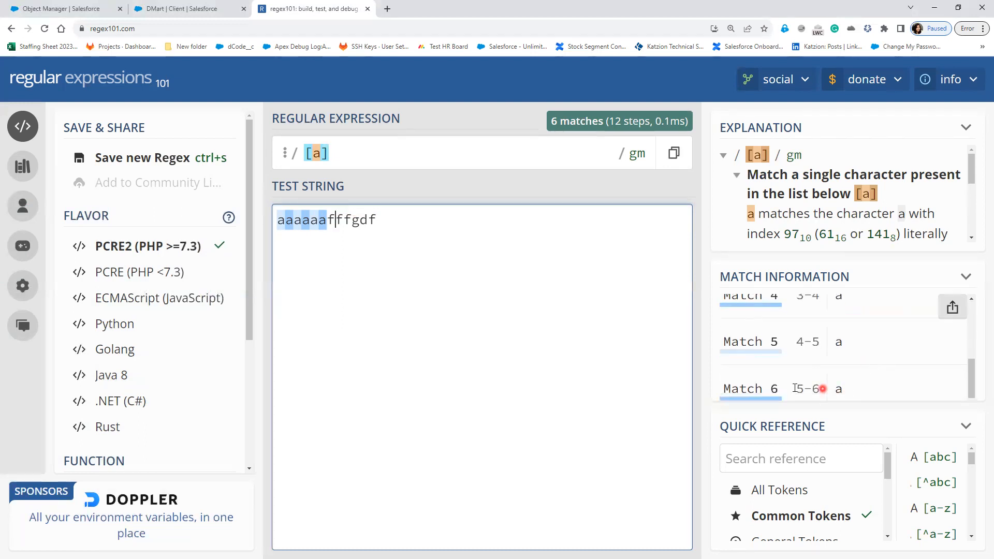
pyautogui.moveTo(331, 214); pyautogui.dragTo(381, 221)
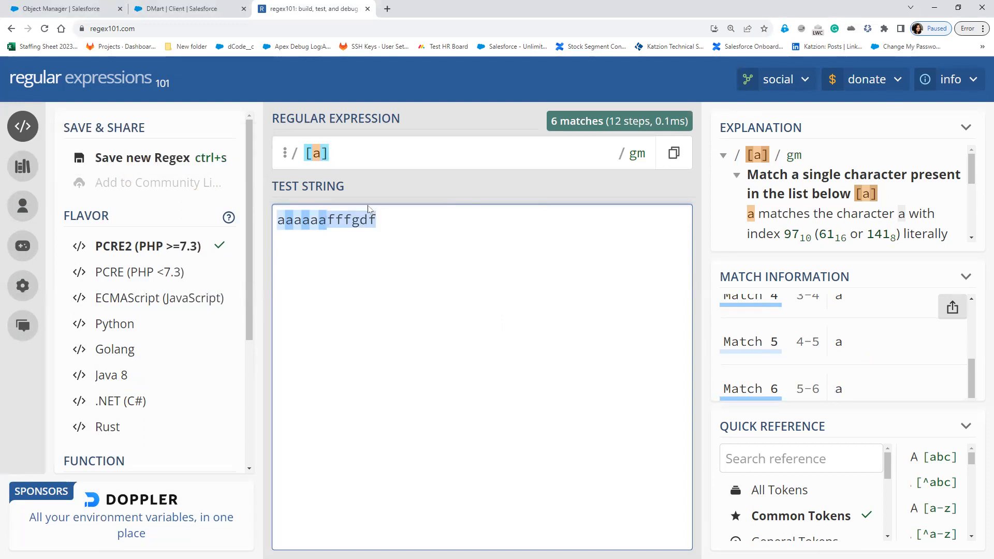
# Step: Add a {1} quantifier to make [a]{1} and test it on a45
pyautogui.click(347, 150)
pyautogui.write('{')
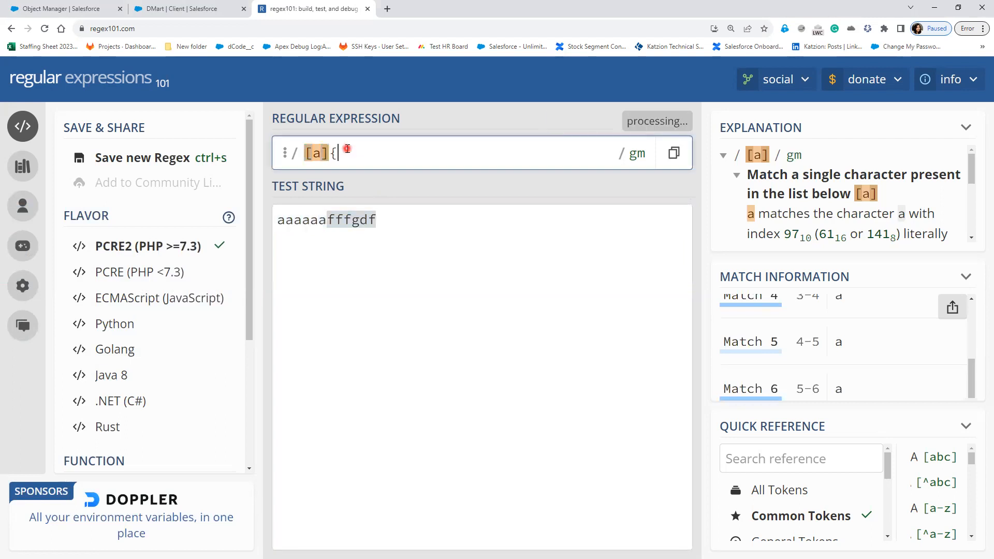
pyautogui.write('1')
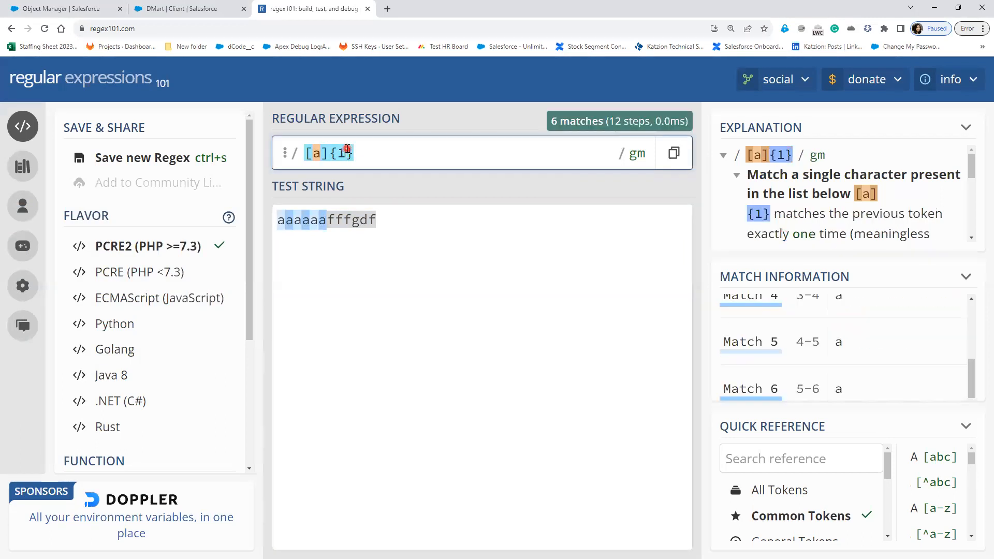
pyautogui.click(406, 221)
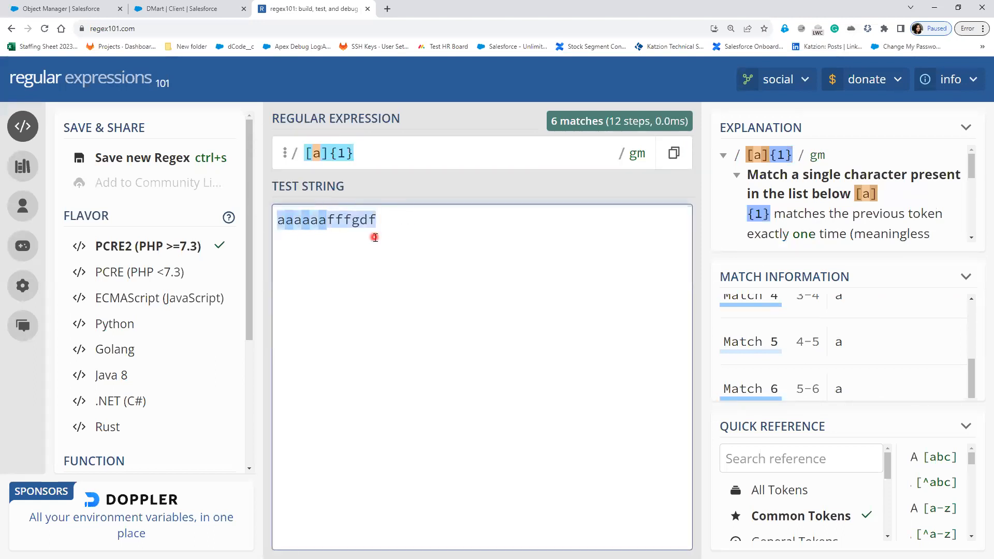
pyautogui.write('a')
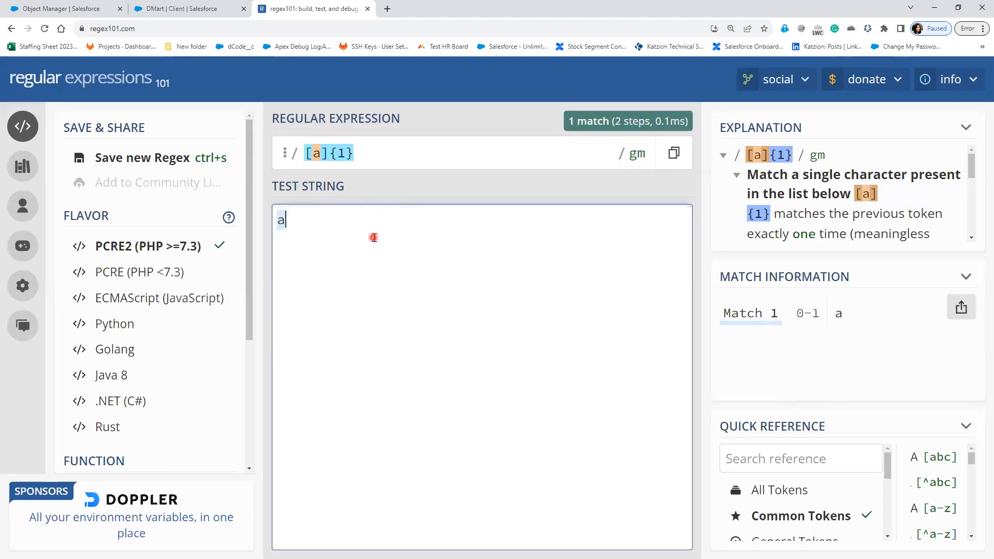
pyautogui.write('fddf')
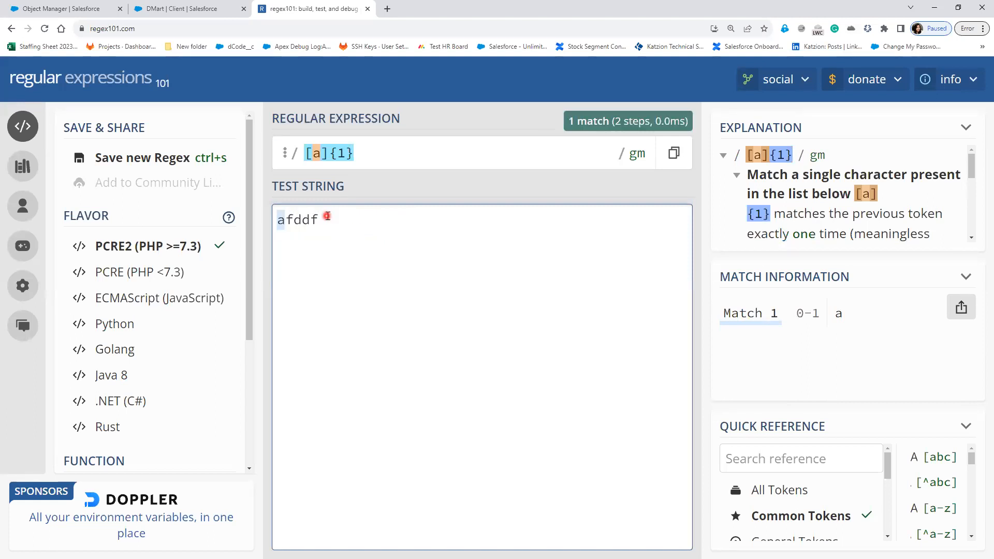
pyautogui.moveTo(326, 217); pyautogui.dragTo(288, 220)
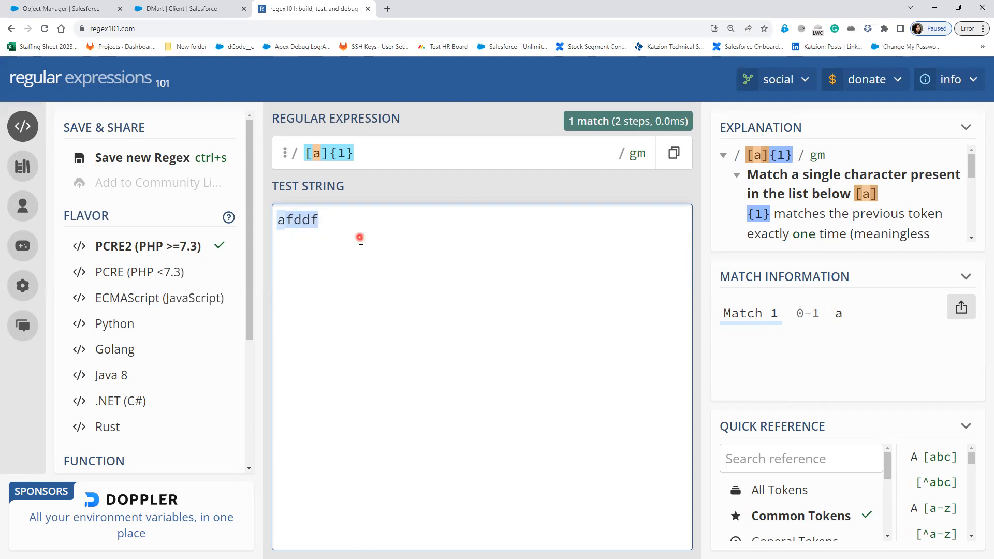
pyautogui.write('45')
# Step: Append a hyphen to get [a]{1}-, trim the test string to a-, and clear the quantifier
pyautogui.click(380, 156)
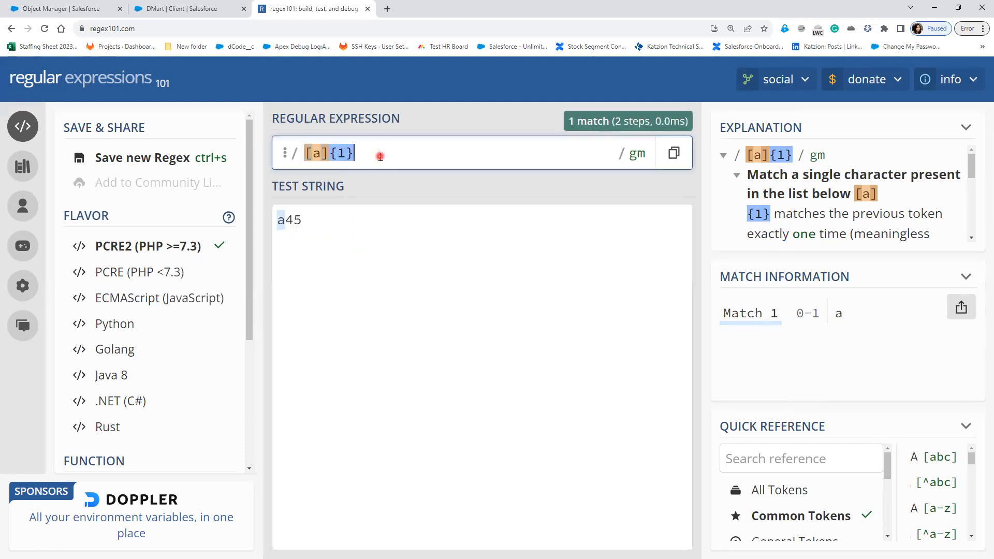
pyautogui.write('-')
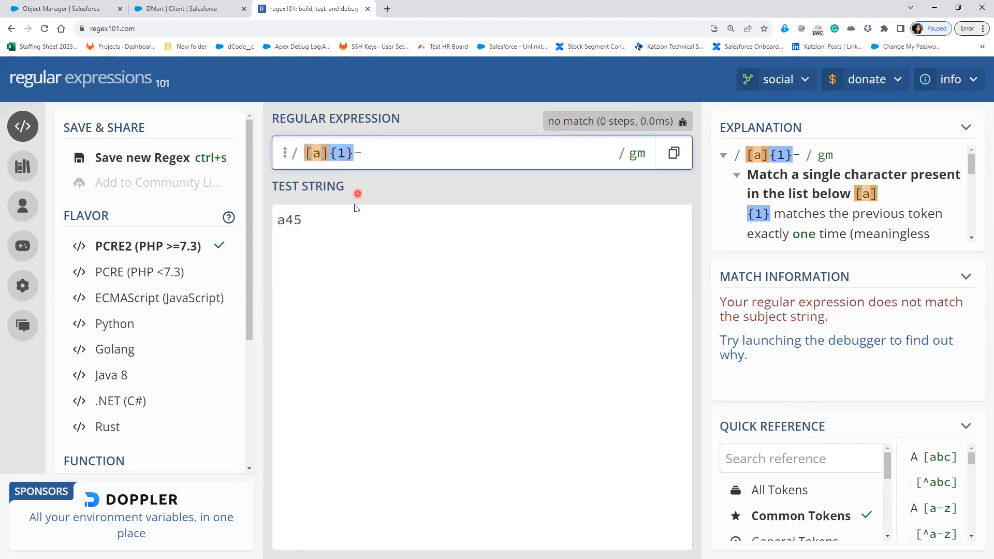
pyautogui.click(352, 208)
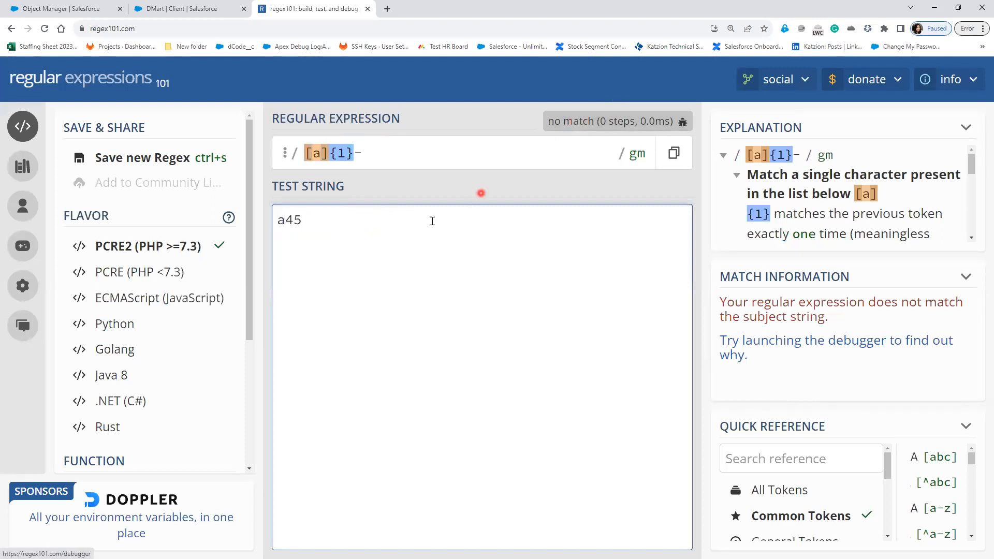
pyautogui.click(329, 226)
pyautogui.write('-')
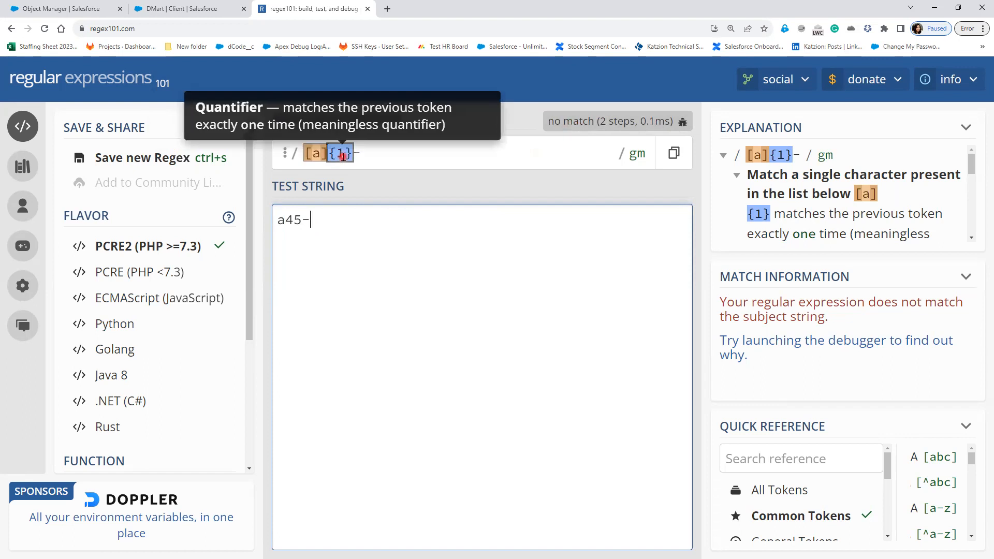
pyautogui.click(358, 273)
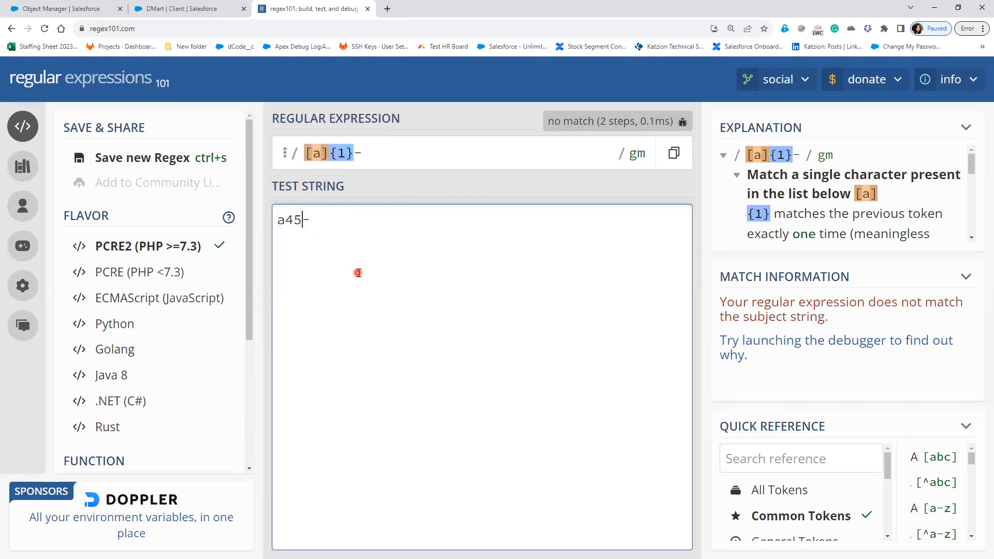
pyautogui.press('BackSpace')
pyautogui.press('BackSpace')
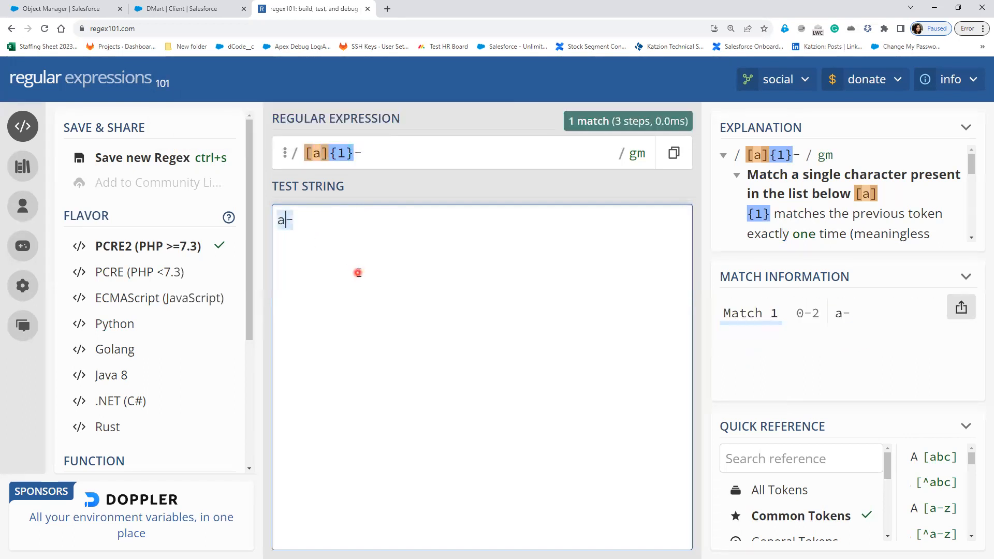
pyautogui.write('kjk')
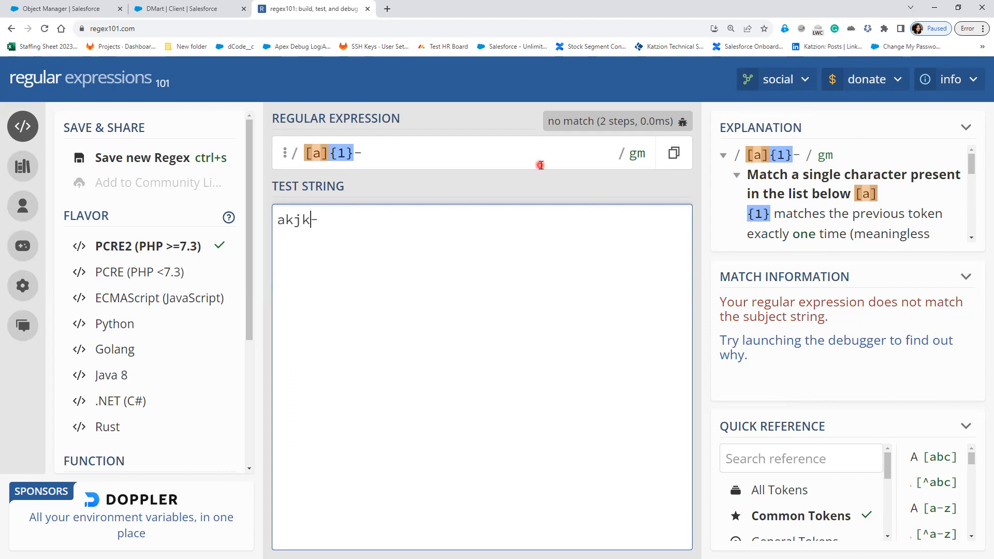
pyautogui.press('BackSpace')
pyautogui.press('BackSpace')
pyautogui.press('BackSpace')
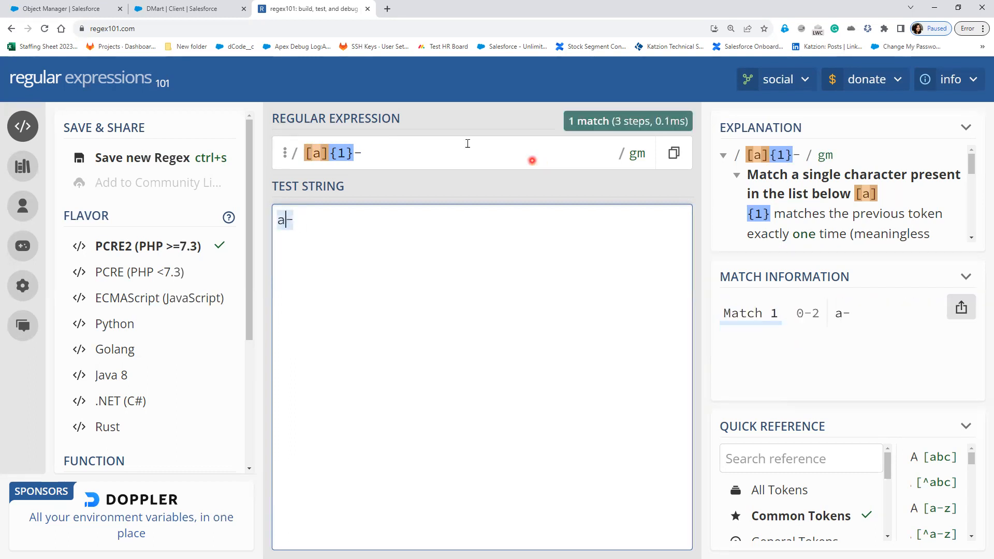
pyautogui.click(345, 154)
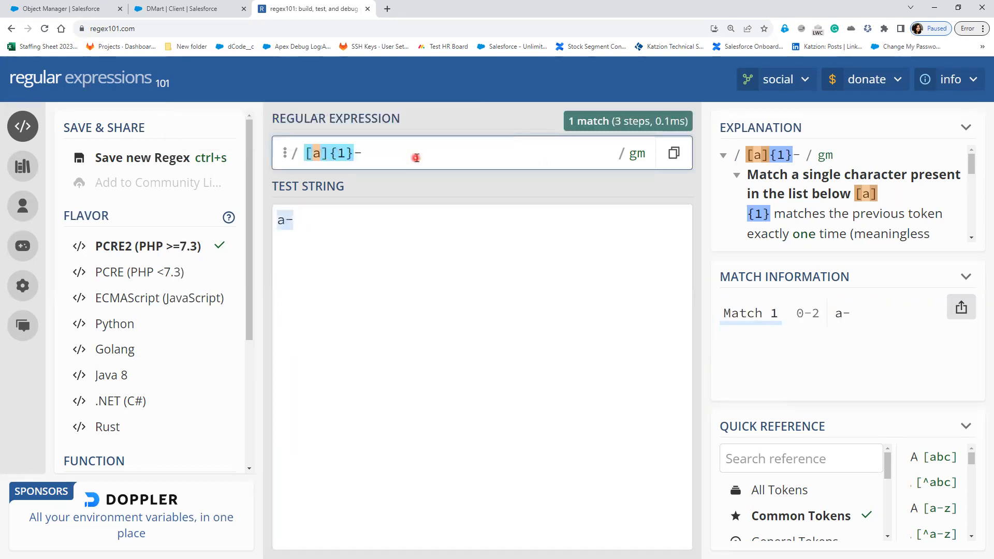
pyautogui.press('BackSpace')
# Step: Set the quantifier to 3 and the class to 0-9, giving [0-9]{3}-
pyautogui.write('4')
pyautogui.press('BackSpace')
pyautogui.write('3')
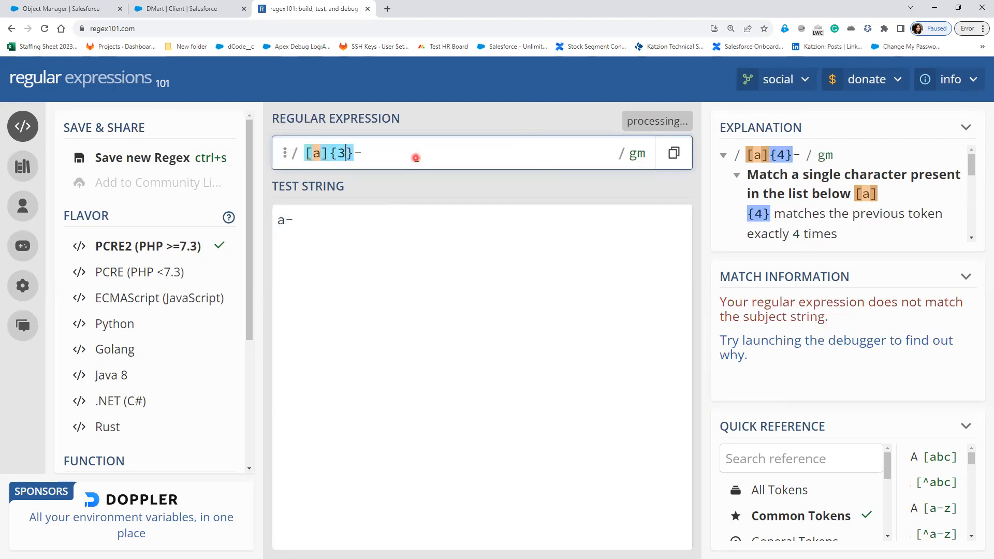
pyautogui.click(321, 157)
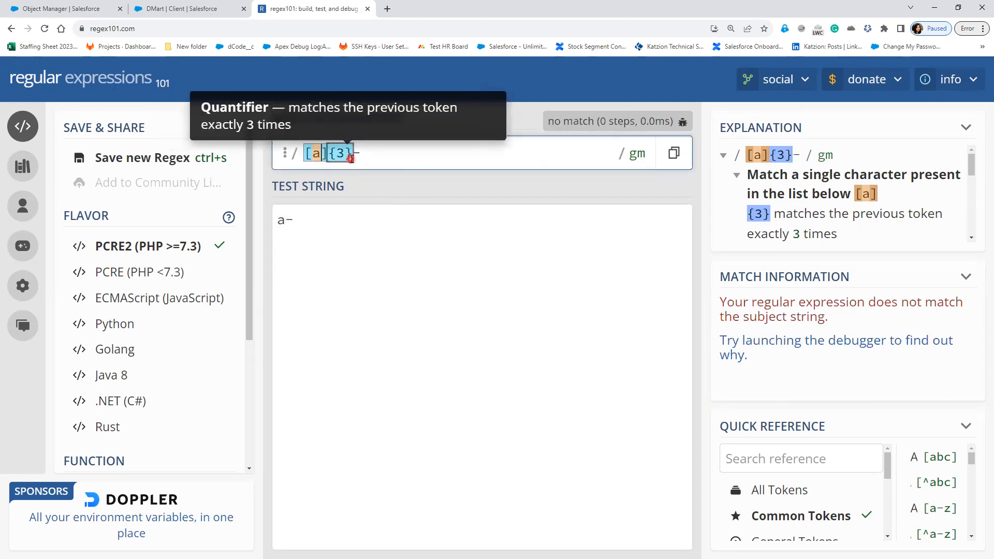
pyautogui.press('BackSpace')
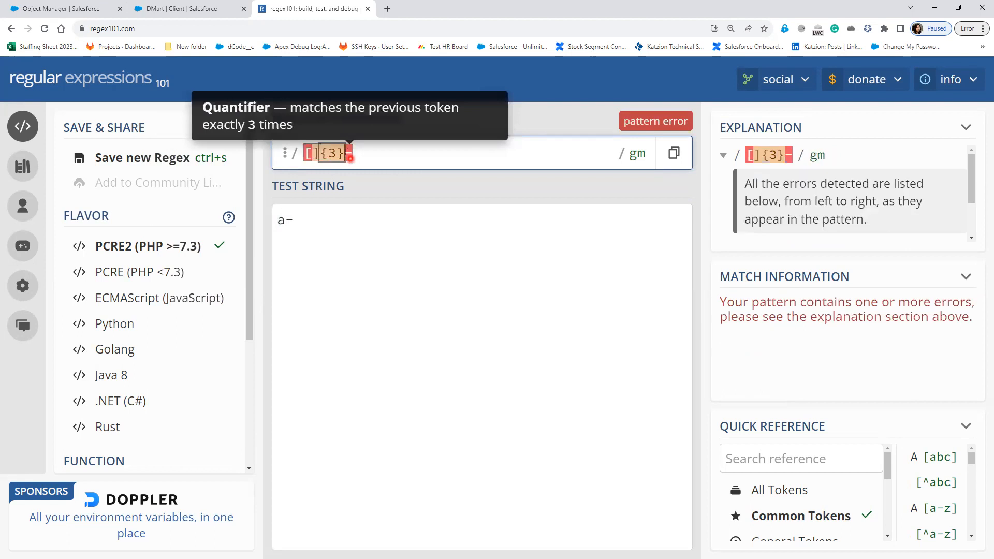
pyautogui.write('0-9')
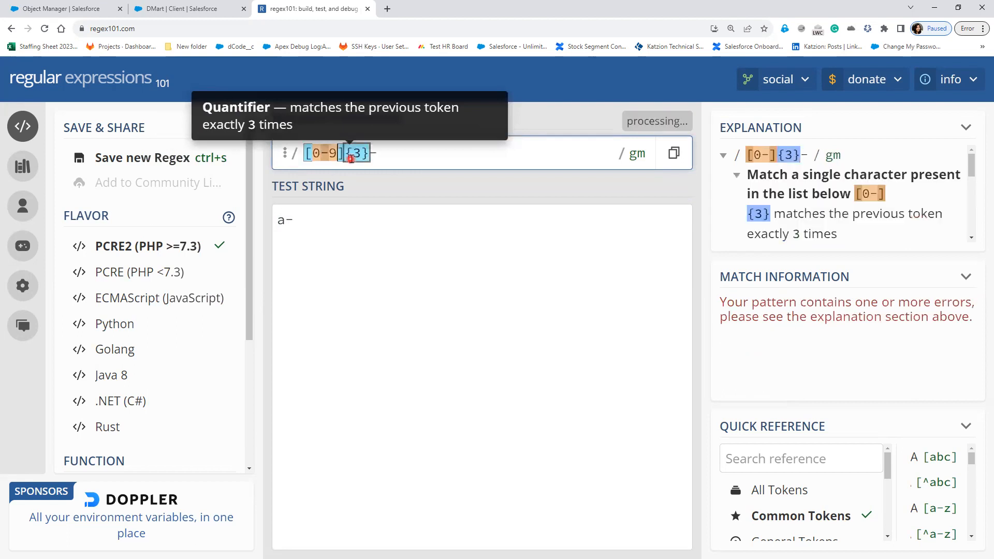
# Step: Test the pattern on 78687-, which matches only 687-
pyautogui.click(285, 219)
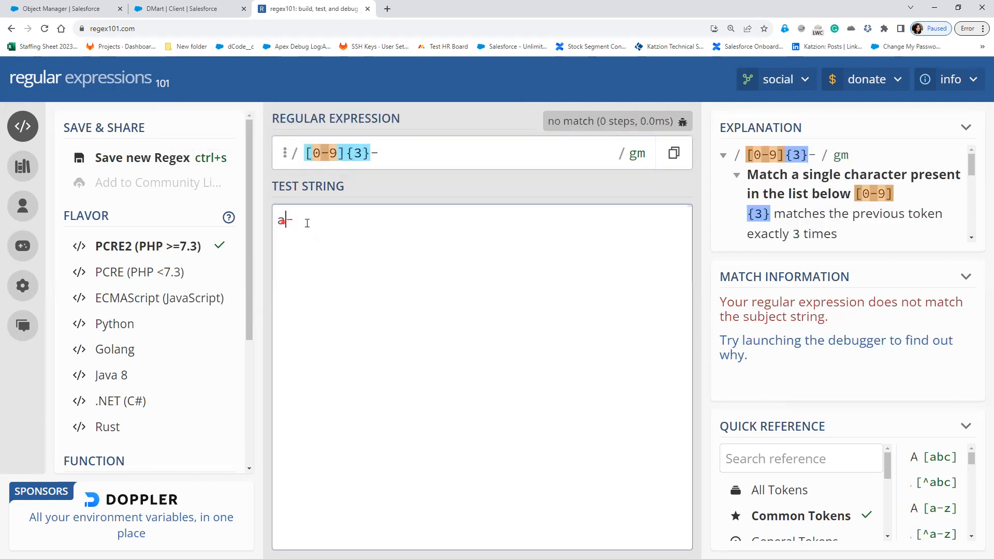
pyautogui.press('BackSpace')
pyautogui.write('786')
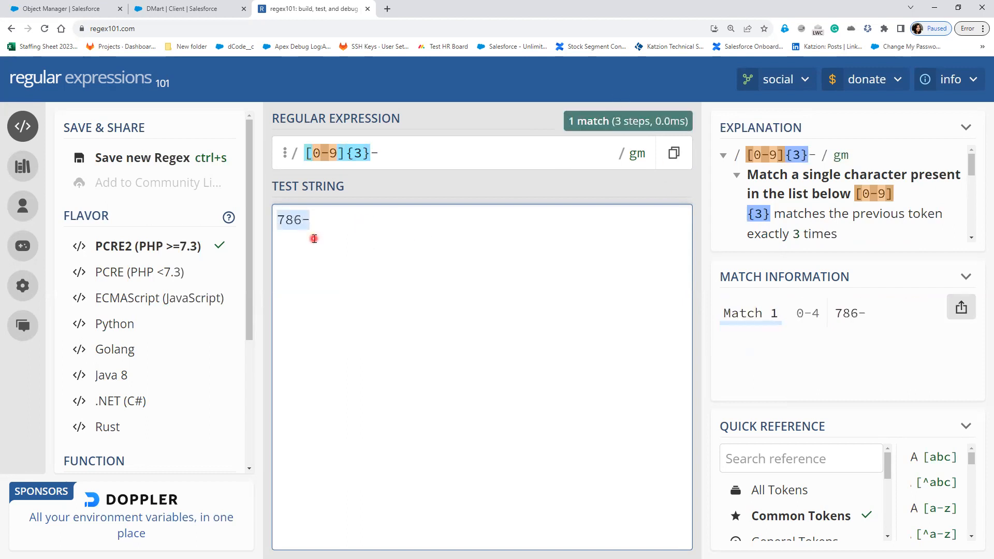
pyautogui.write('87')
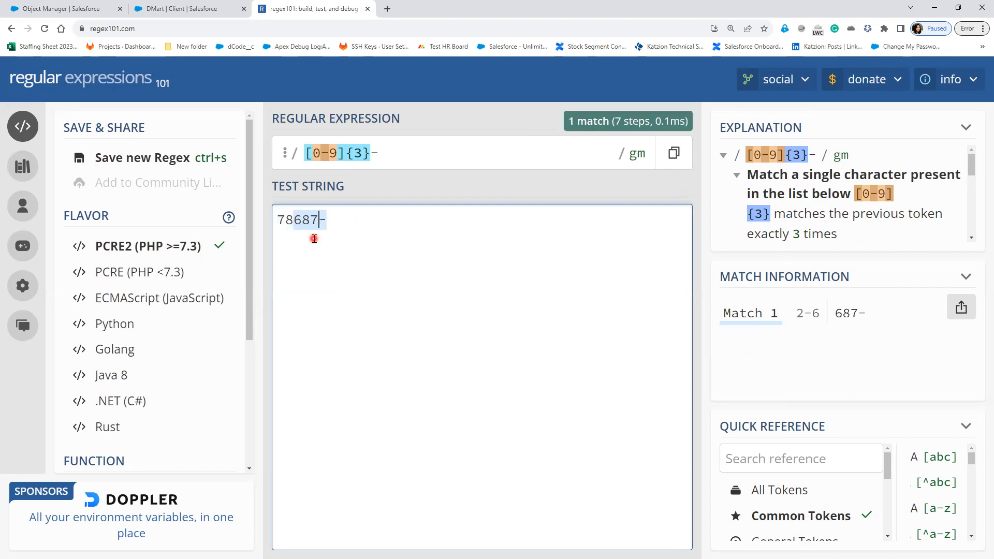
pyautogui.moveTo(309, 222)
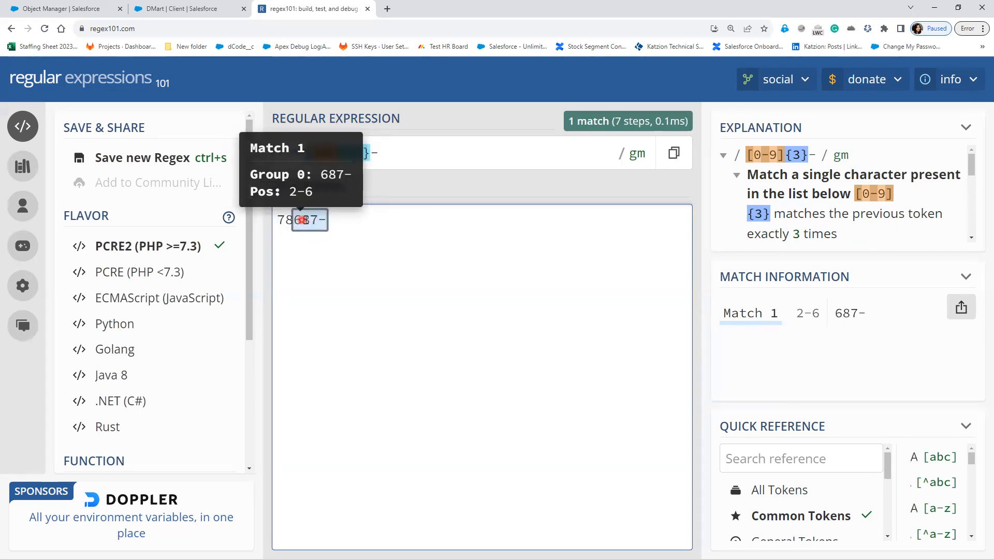
pyautogui.moveTo(290, 221)
pyautogui.mouseDown()
pyautogui.moveTo(274, 222)
pyautogui.moveTo(286, 223)
pyautogui.mouseUp()
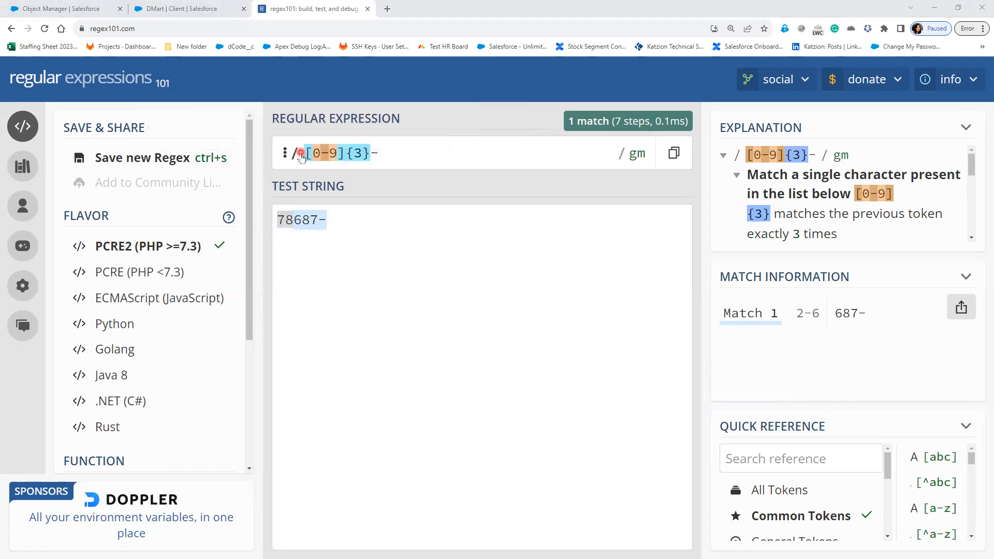
pyautogui.click(339, 154)
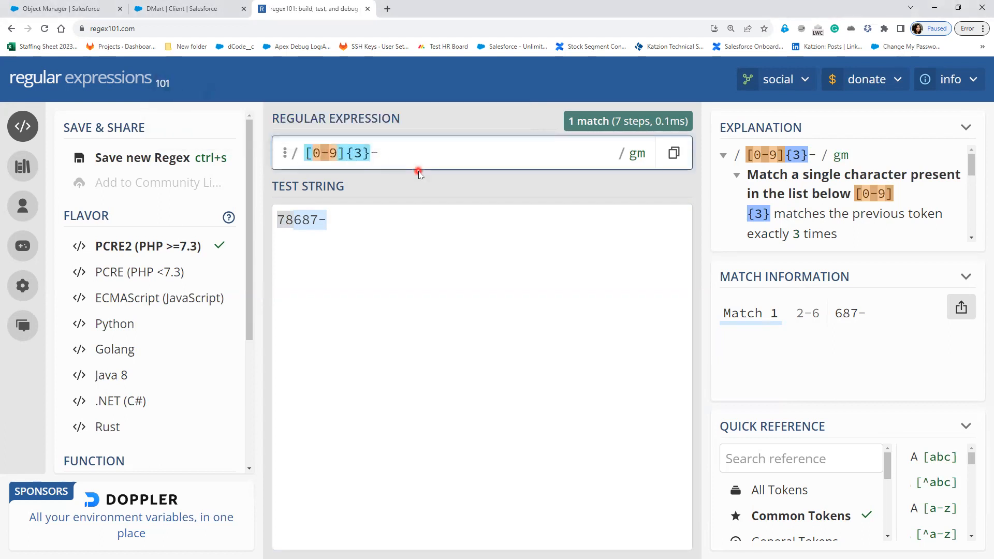
# Step: Rewrite the pattern as [a]?, dropping the digit range, count and hyphen
pyautogui.press('BackSpace')
pyautogui.press('BackSpace')
pyautogui.press('BackSpace')
pyautogui.write('a')
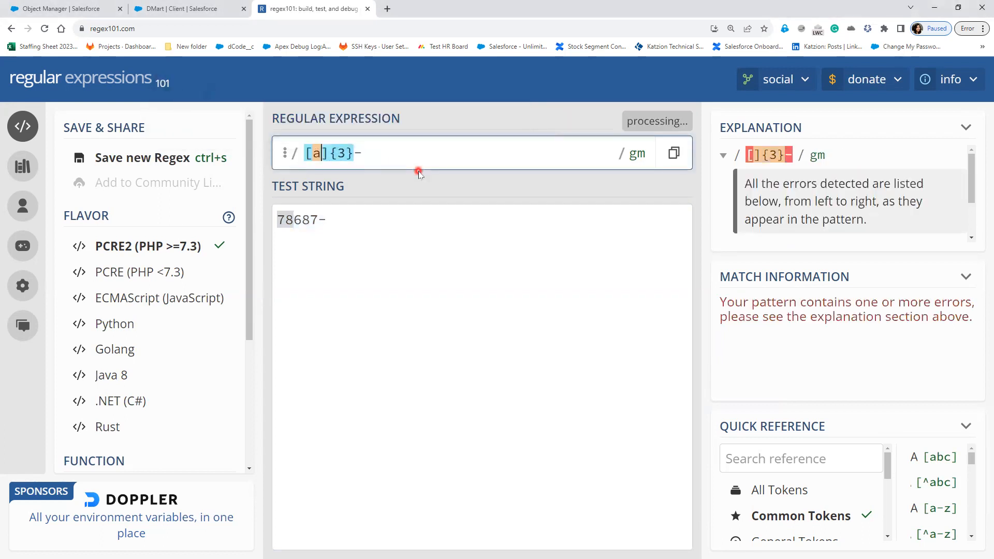
pyautogui.press('Right')
pyautogui.write('?')
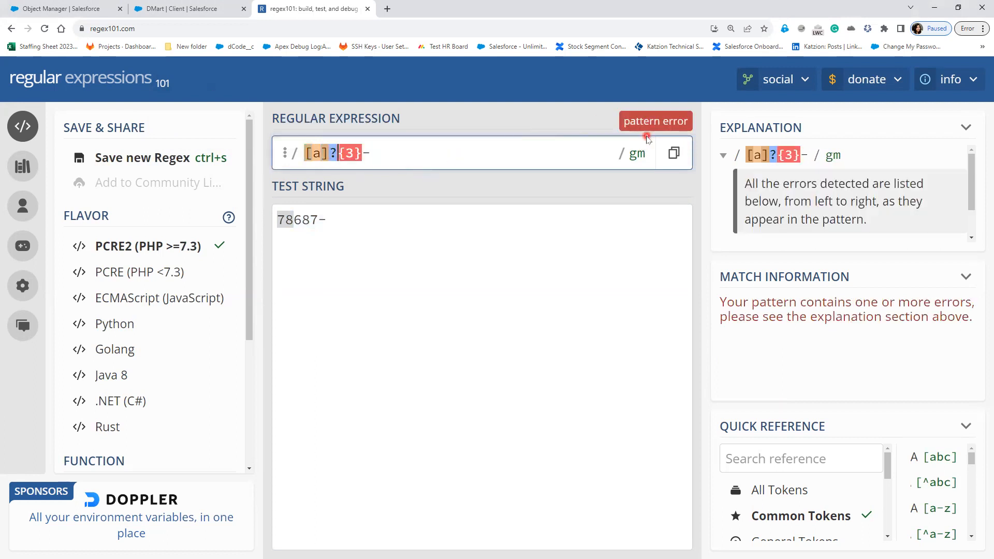
pyautogui.press('Delete')
pyautogui.press('Delete')
pyautogui.press('Delete')
pyautogui.press('Delete')
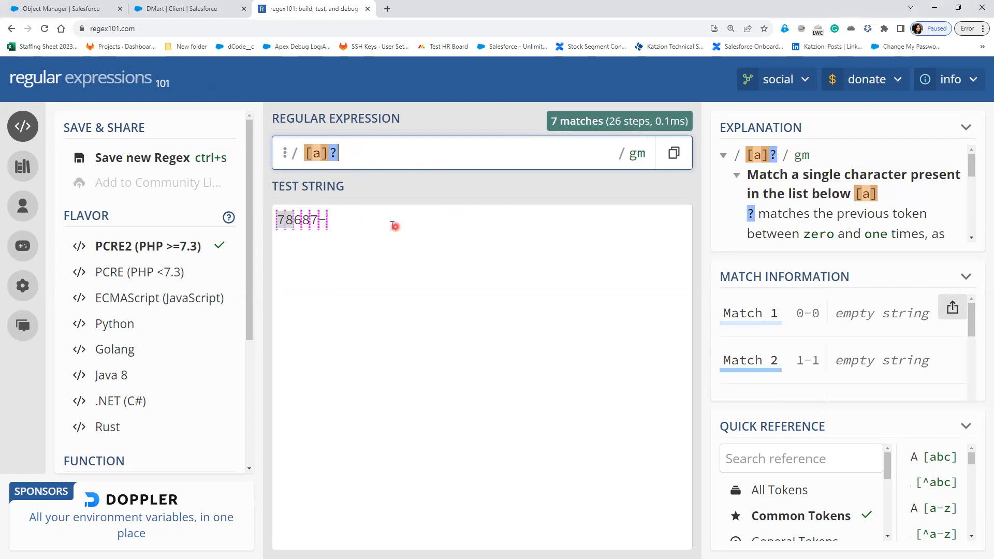
# Step: Test [a]? on fjjhghjjhjhjh, yielding 14 empty matches
pyautogui.moveTo(346, 222); pyautogui.dragTo(262, 221)
pyautogui.write('fjjhghjjhjhjh')
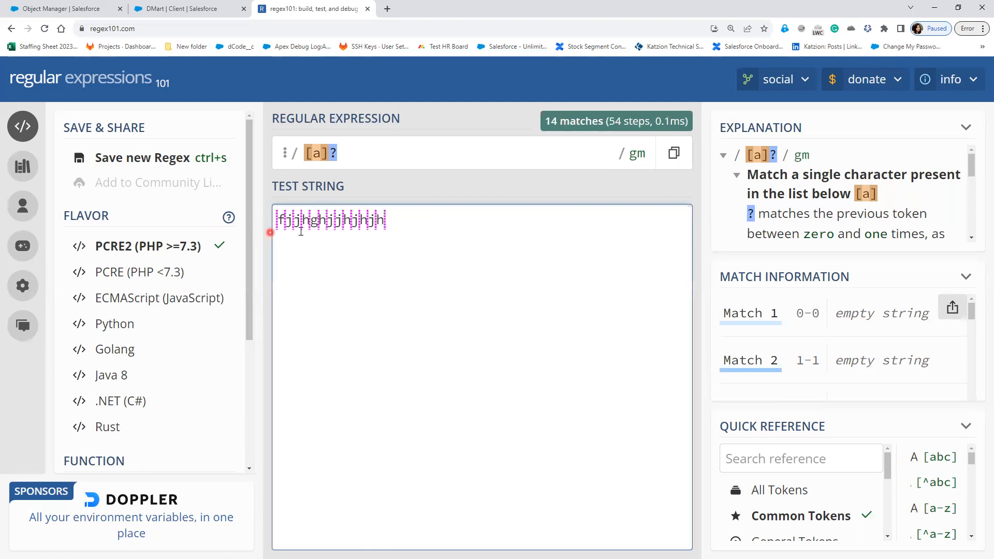
pyautogui.moveTo(330, 152)
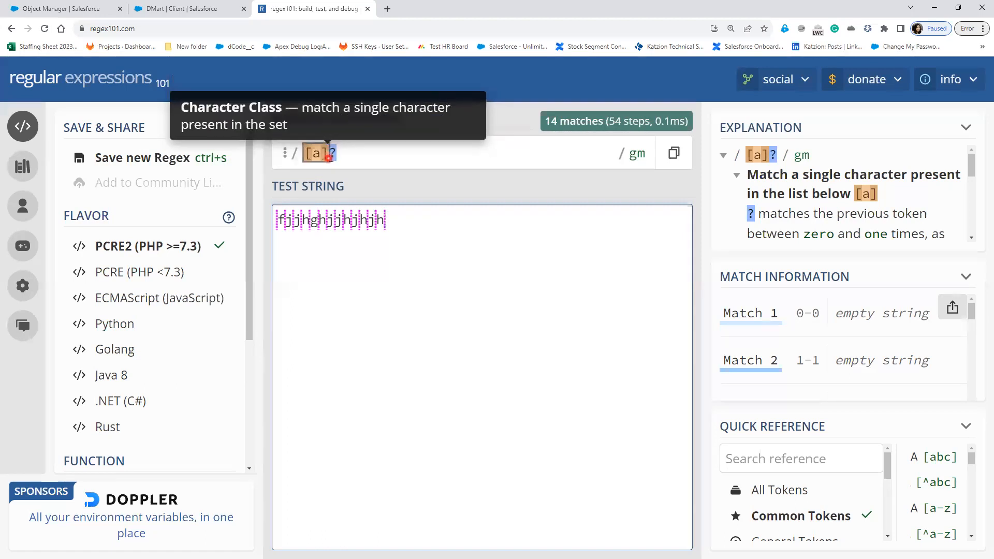
pyautogui.click(335, 152)
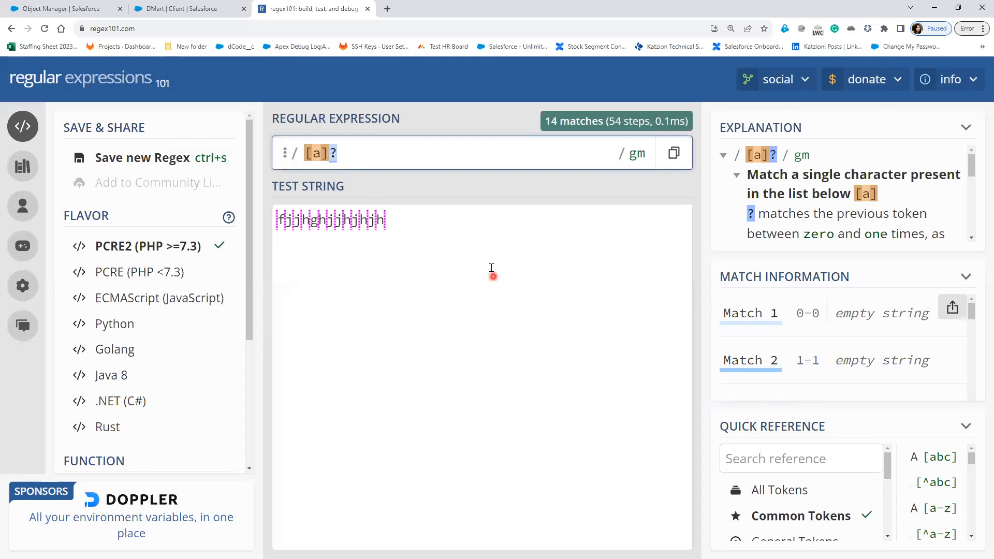
pyautogui.moveTo(439, 220); pyautogui.dragTo(289, 212)
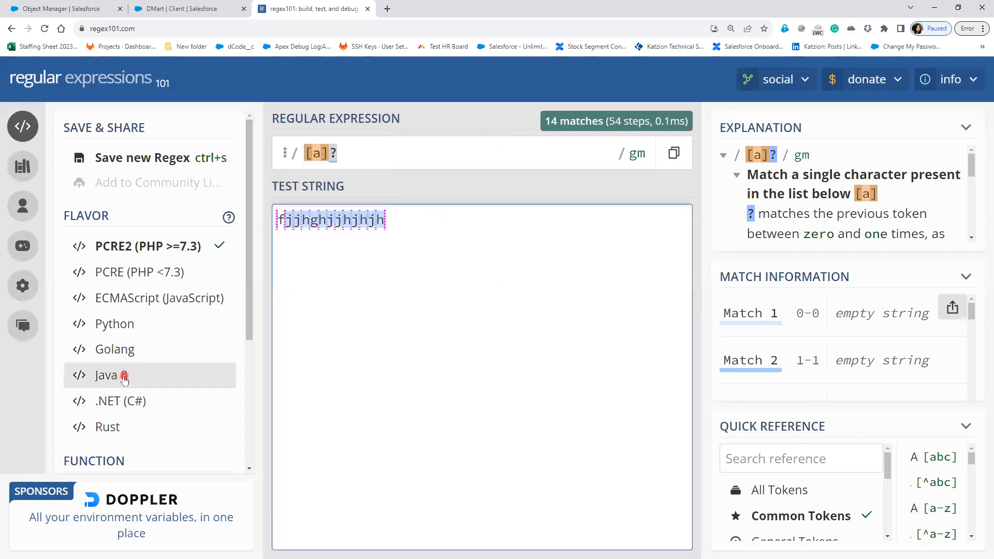
pyautogui.scroll(-3, 150, 382)
# Step: Review the Explanation panel for the ? quantifier, then return to the Account Validation Rule page
pyautogui.moveTo(749, 214); pyautogui.dragTo(927, 215)
pyautogui.moveTo(783, 234); pyautogui.dragTo(911, 187)
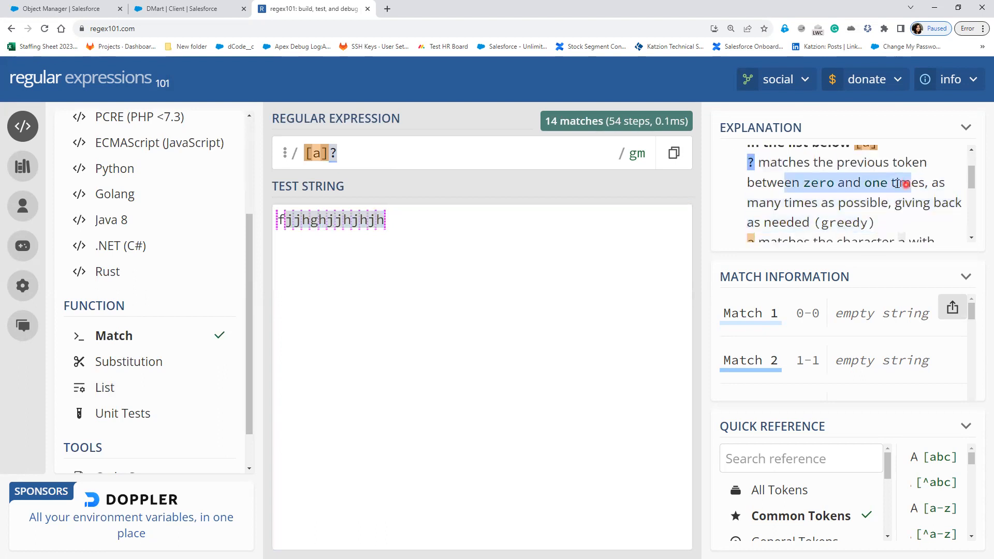
pyautogui.moveTo(750, 204); pyautogui.dragTo(882, 212)
pyautogui.scroll(-1, 872, 215)
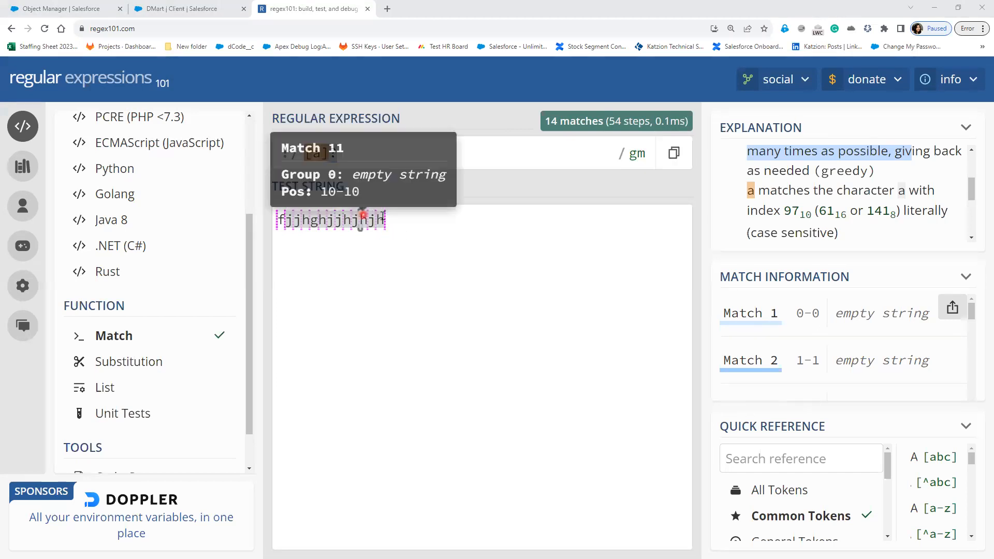
pyautogui.click(71, 8)
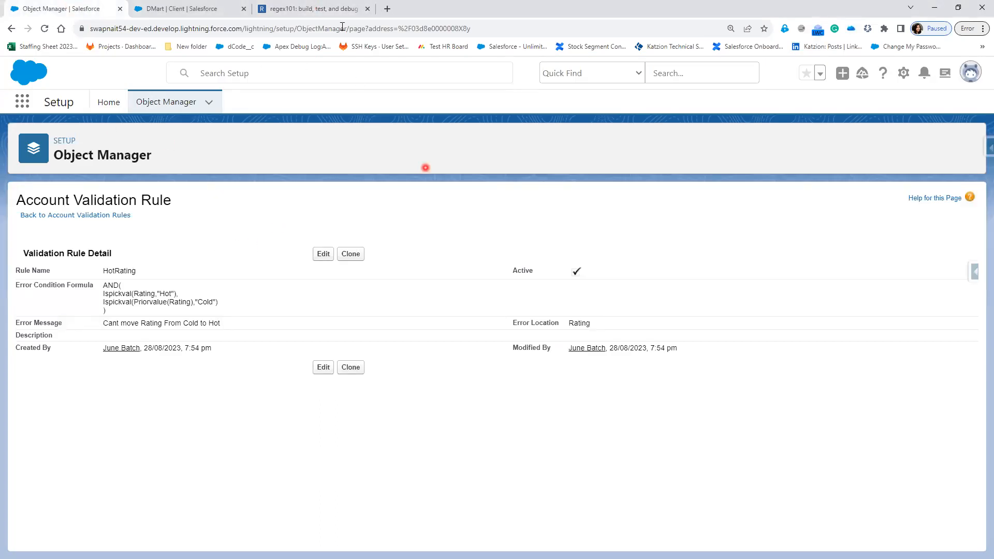
# Step: Open the DMart client record and scroll through its details
pyautogui.click(179, 9)
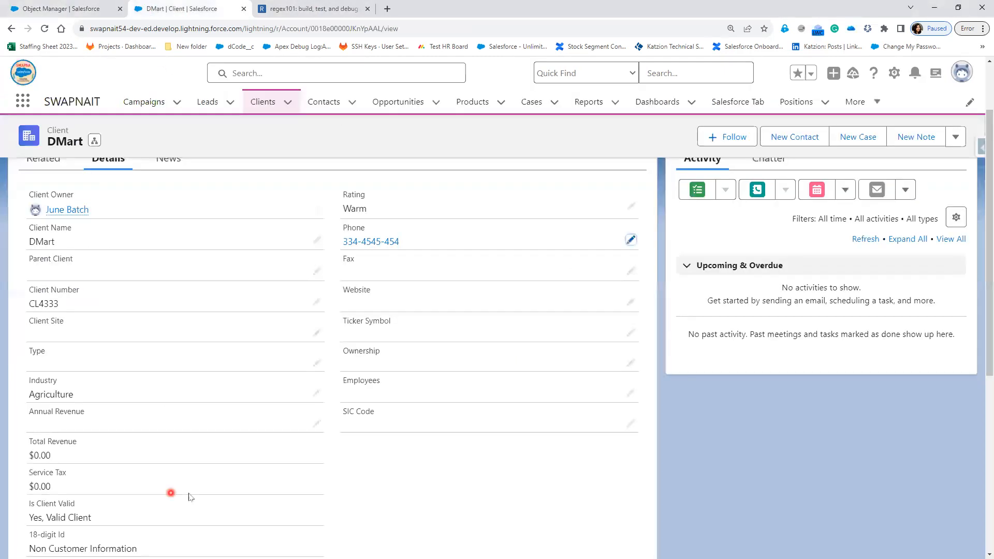
pyautogui.scroll(-2, 194, 494)
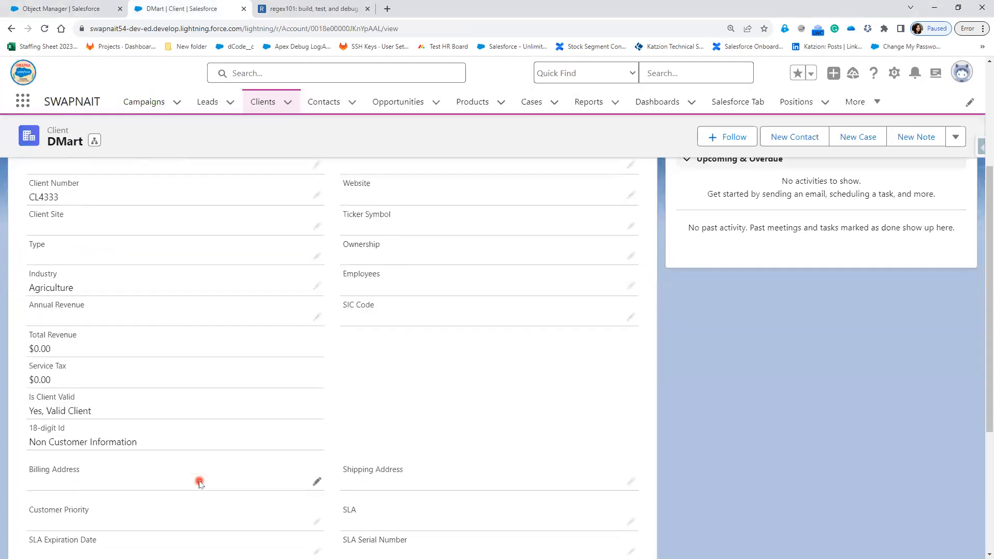
pyautogui.scroll(-2, 200, 483)
pyautogui.scroll(-2, 456, 445)
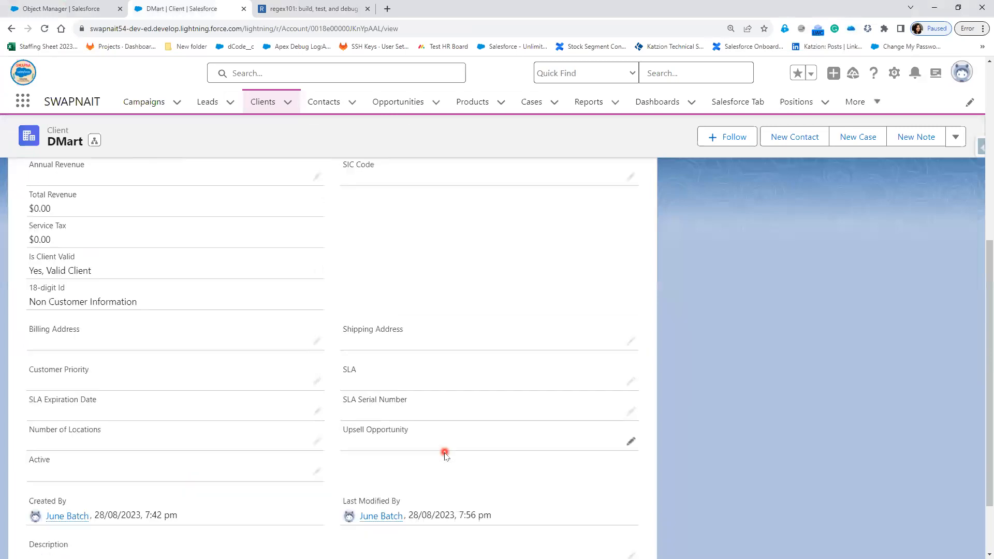
pyautogui.scroll(4, 443, 457)
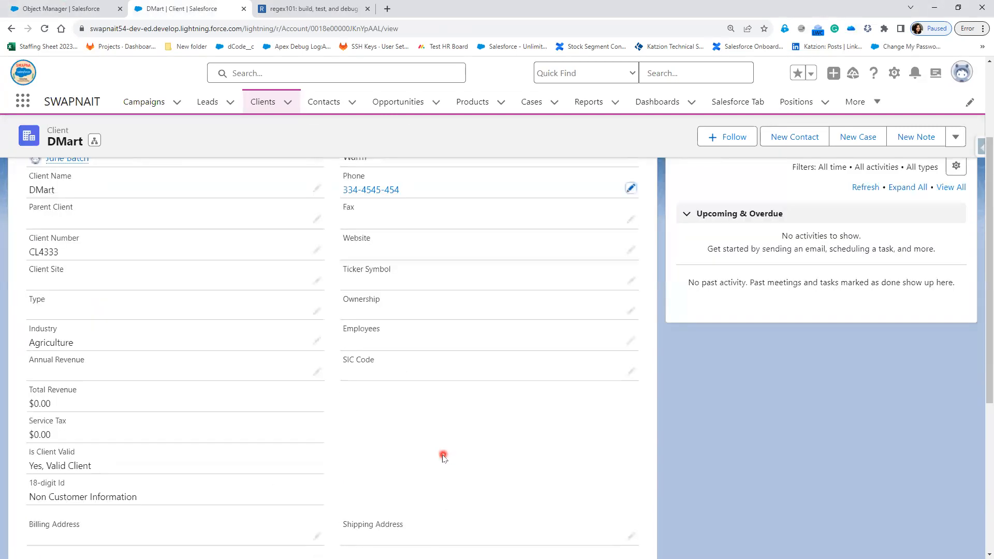
pyautogui.scroll(2, 292, 384)
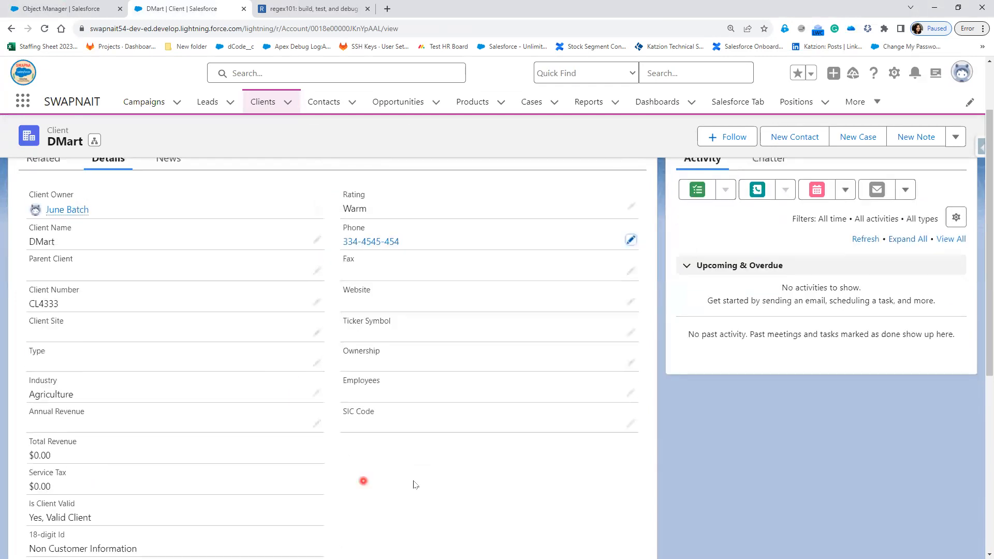
# Step: Search the page for 'Pa', then open the Positions tab's Recently Viewed list
pyautogui.hotkey('ctrl', 'f')
pyautogui.write('Pan')
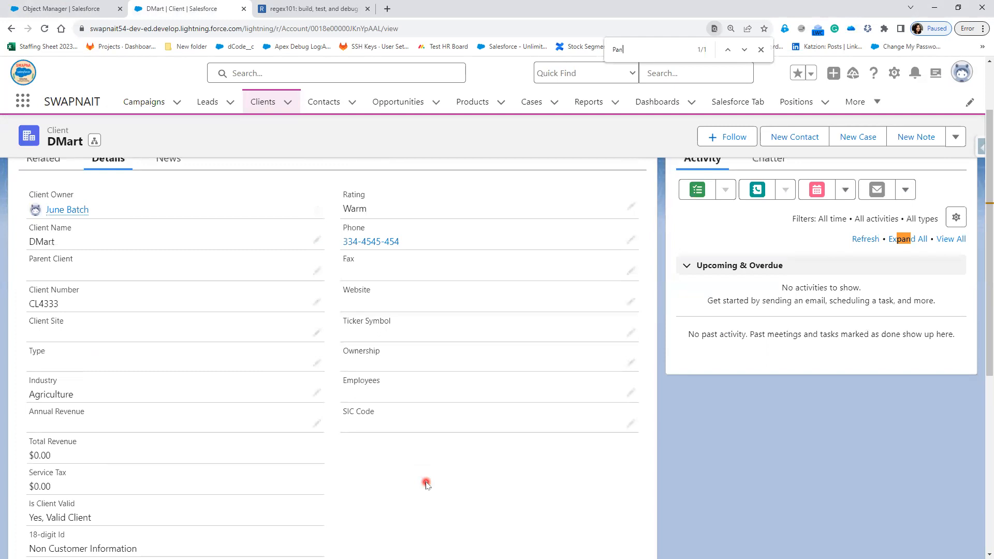
pyautogui.scroll(-4, 362, 468)
pyautogui.scroll(6, 363, 468)
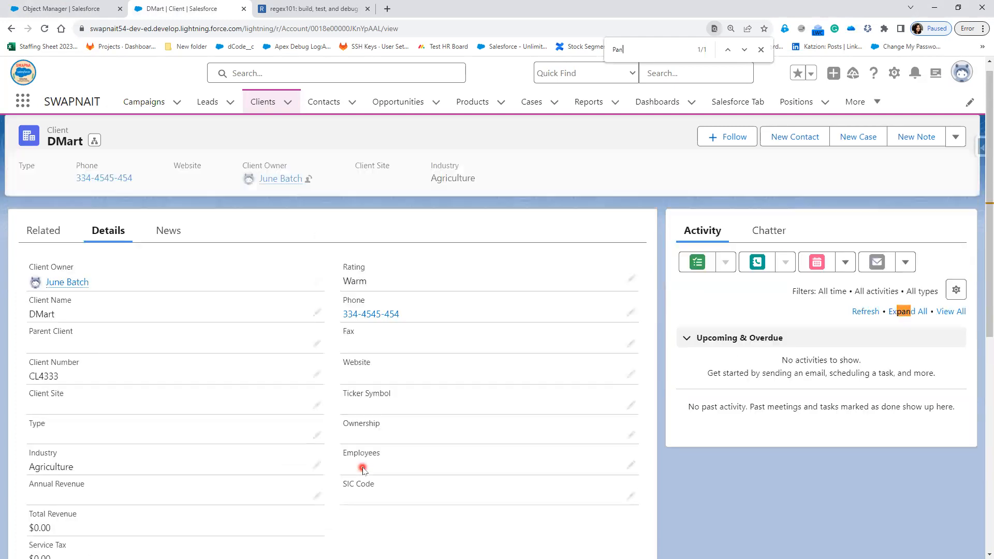
pyautogui.click(873, 106)
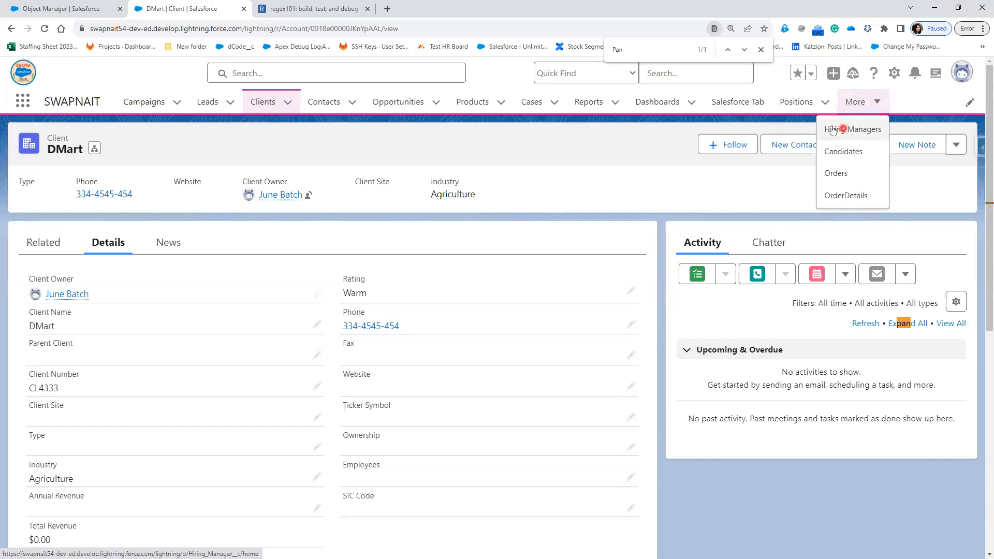
pyautogui.click(792, 102)
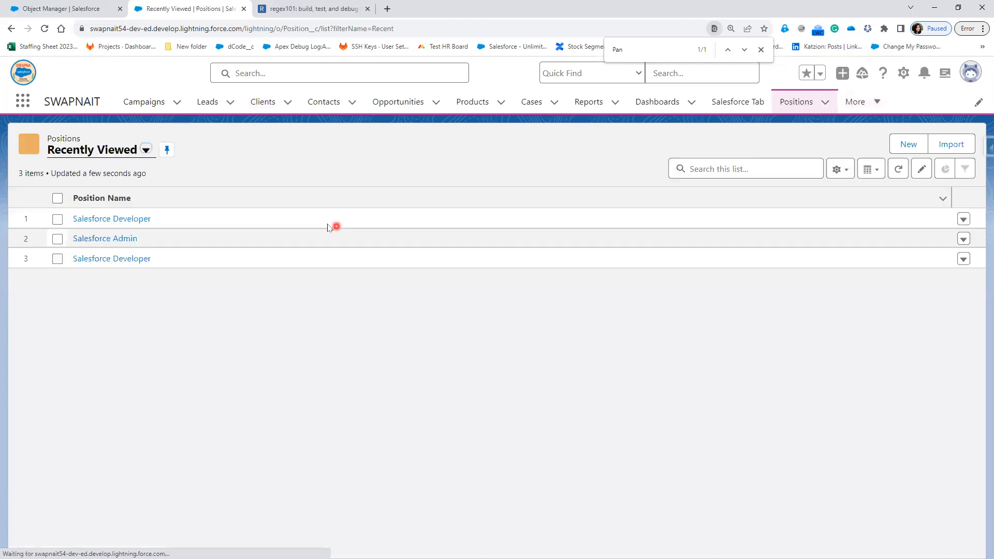
# Step: Open the Salesforce Developer position and expand its Travel Information and Description sections
pyautogui.click(126, 222)
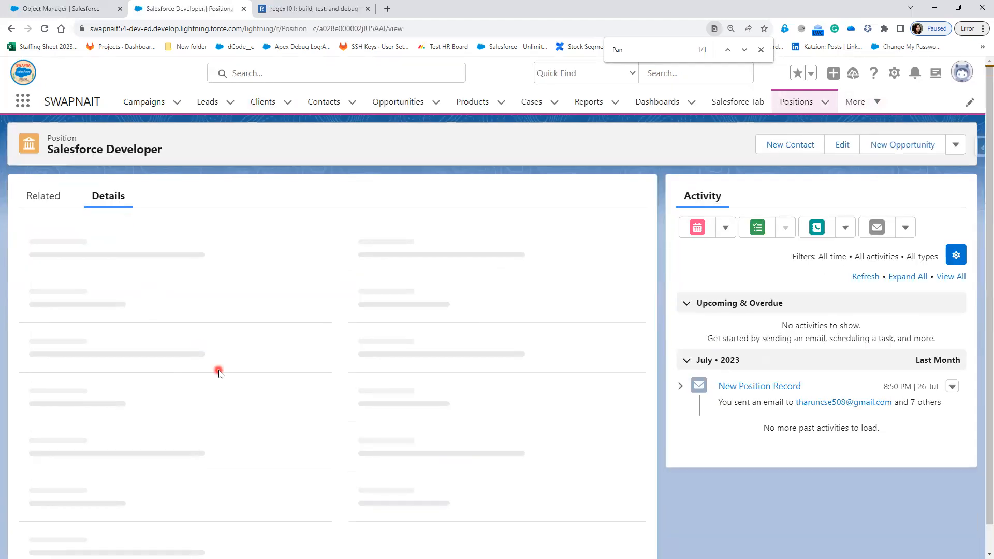
pyautogui.scroll(-1, 212, 436)
pyautogui.scroll(-2, 210, 432)
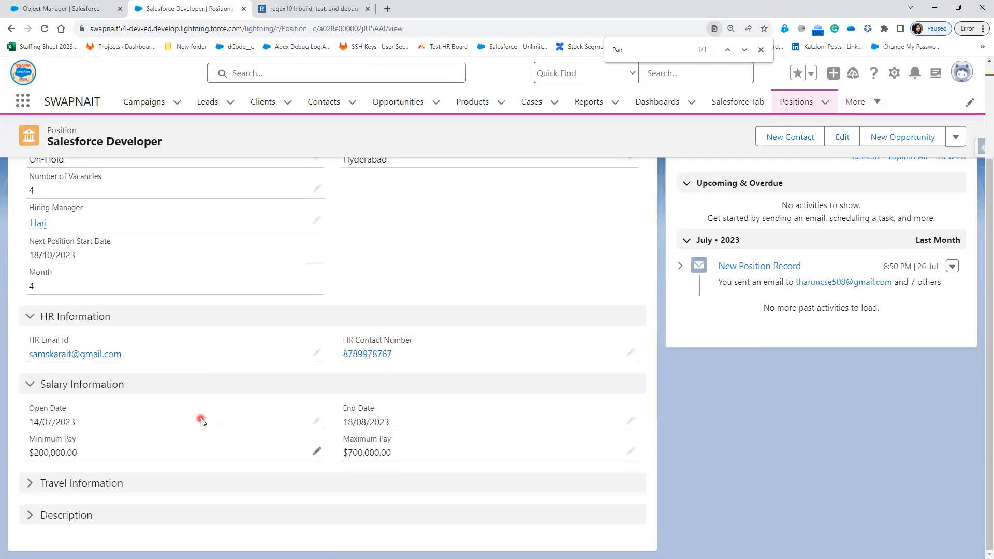
pyautogui.scroll(1, 201, 422)
pyautogui.scroll(1, 201, 422)
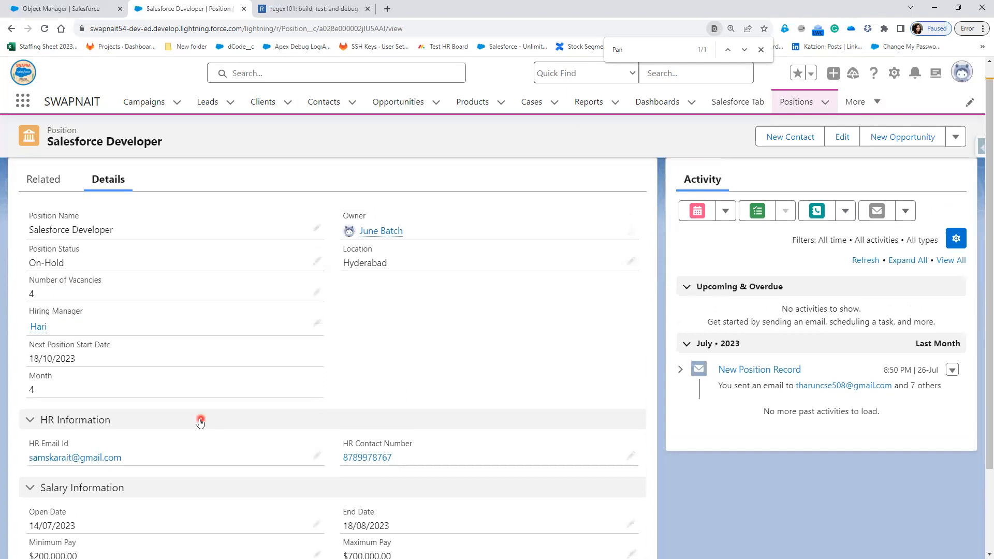
pyautogui.scroll(-2, 80, 473)
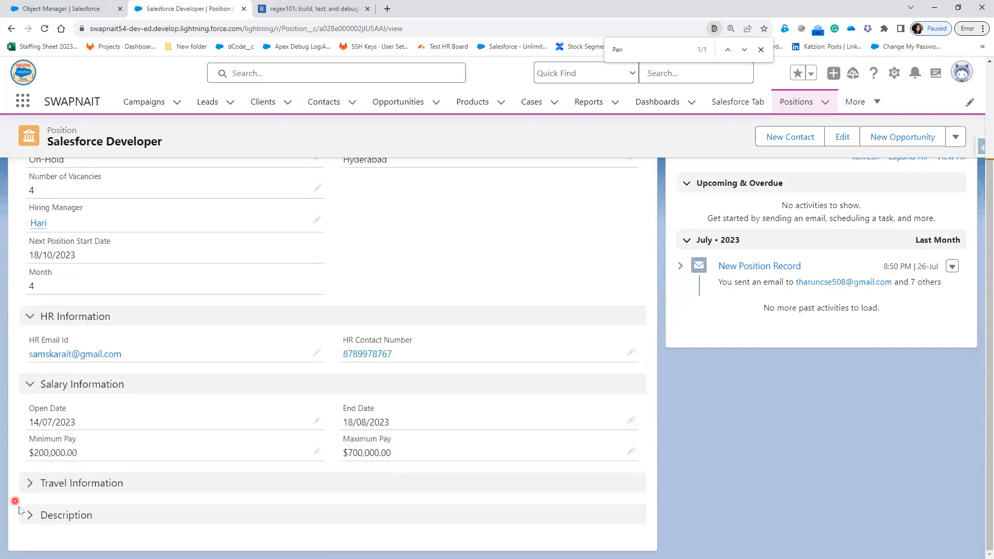
pyautogui.click(28, 486)
pyautogui.scroll(-1, 46, 518)
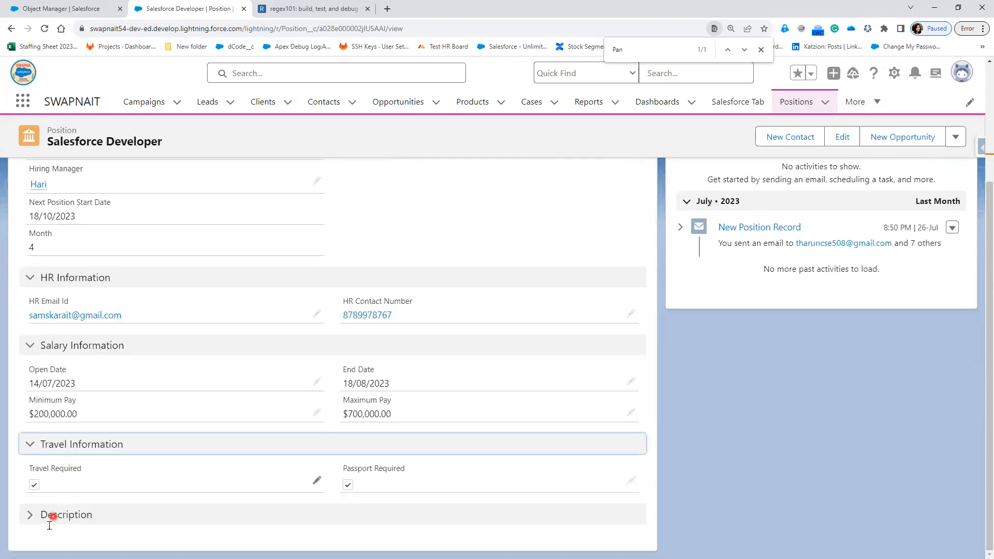
pyautogui.click(30, 515)
pyautogui.scroll(-4, 465, 393)
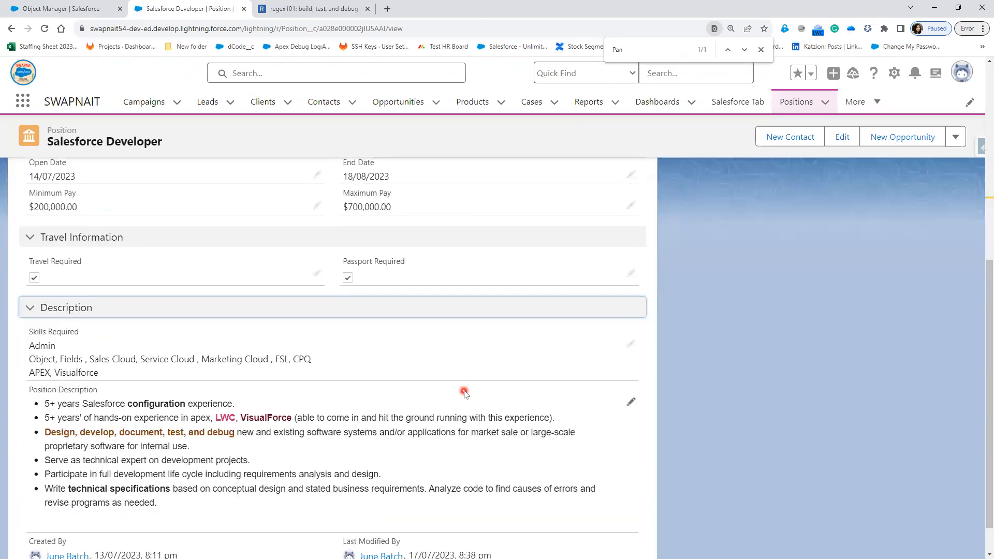
pyautogui.scroll(7, 464, 393)
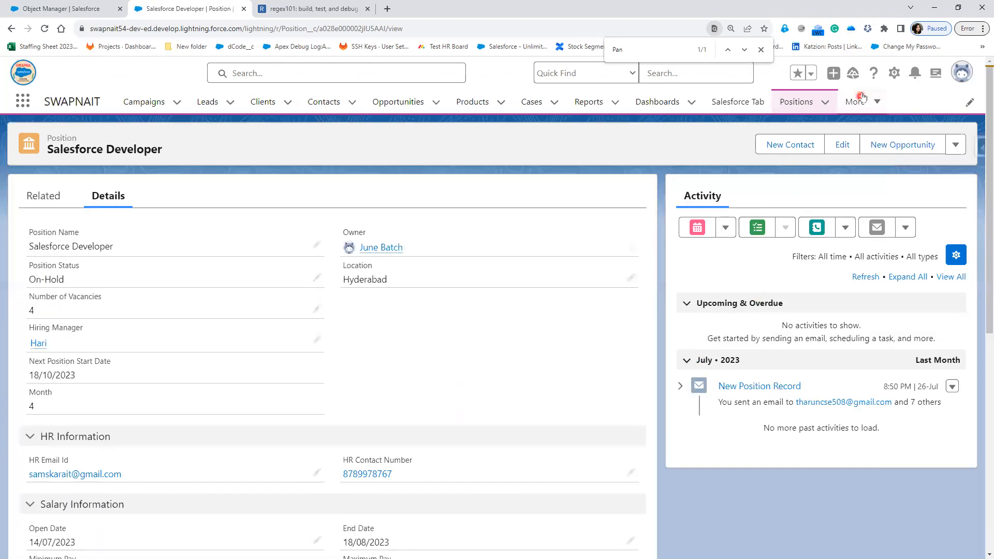
# Step: Look at candidate record CID-002 under Candidates, then go to the Clients list
pyautogui.click(873, 104)
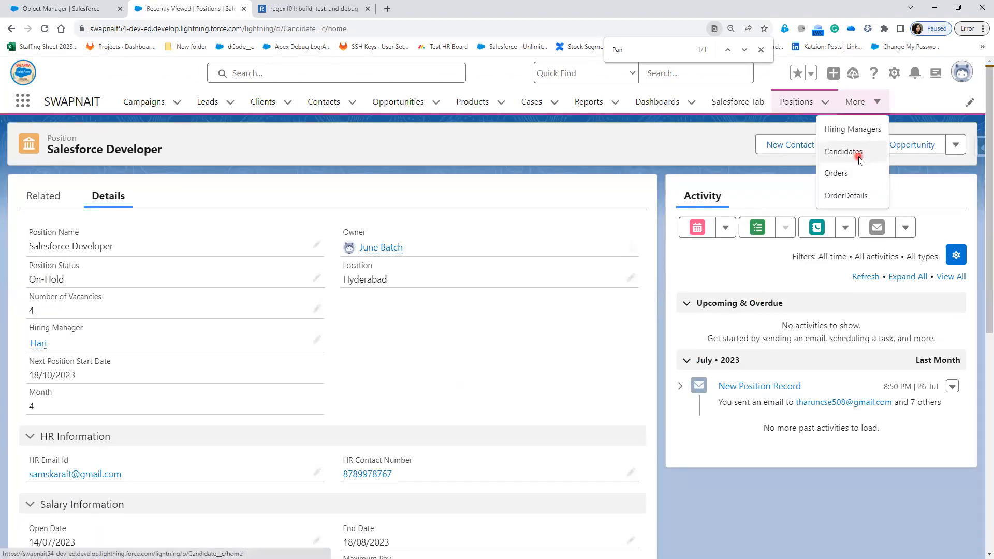
pyautogui.click(857, 154)
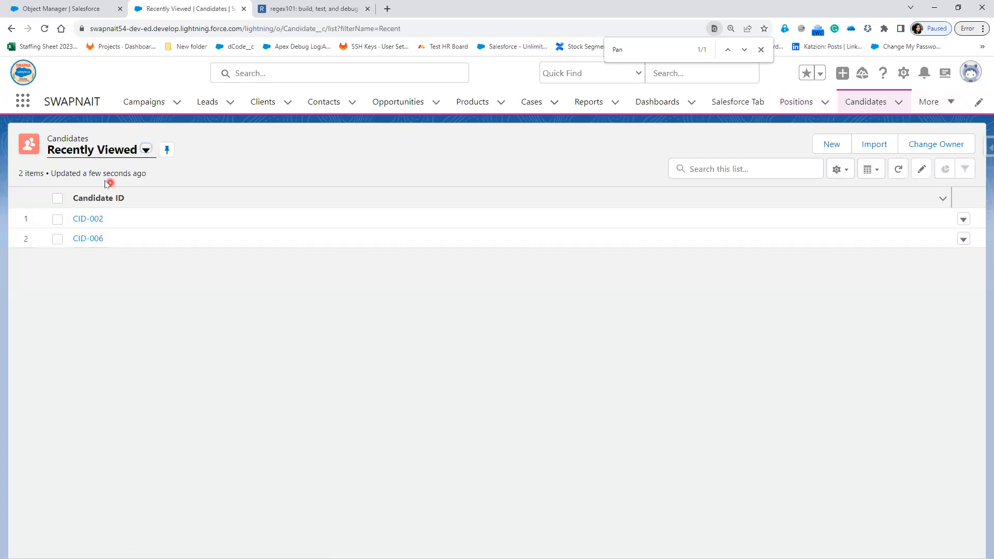
pyautogui.click(91, 219)
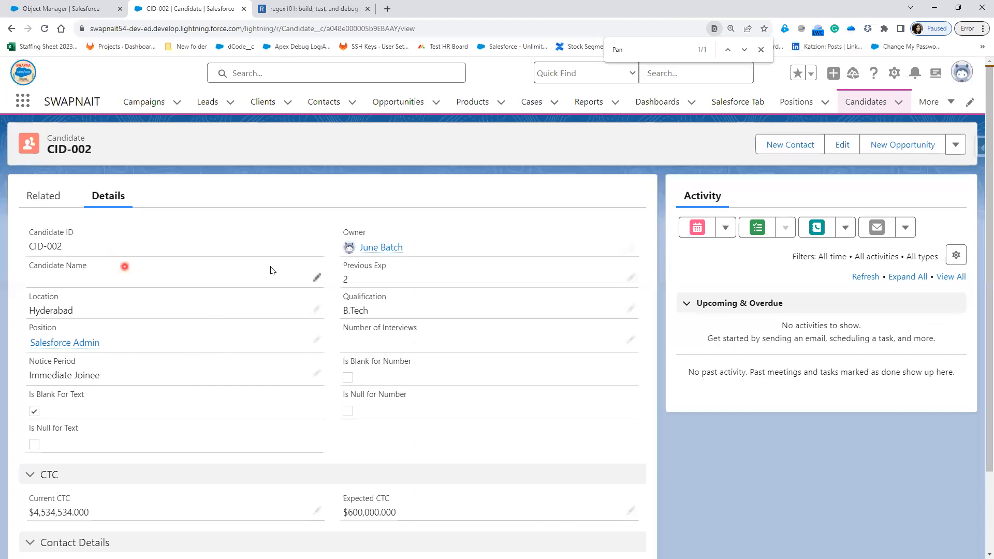
pyautogui.scroll(-2, 230, 475)
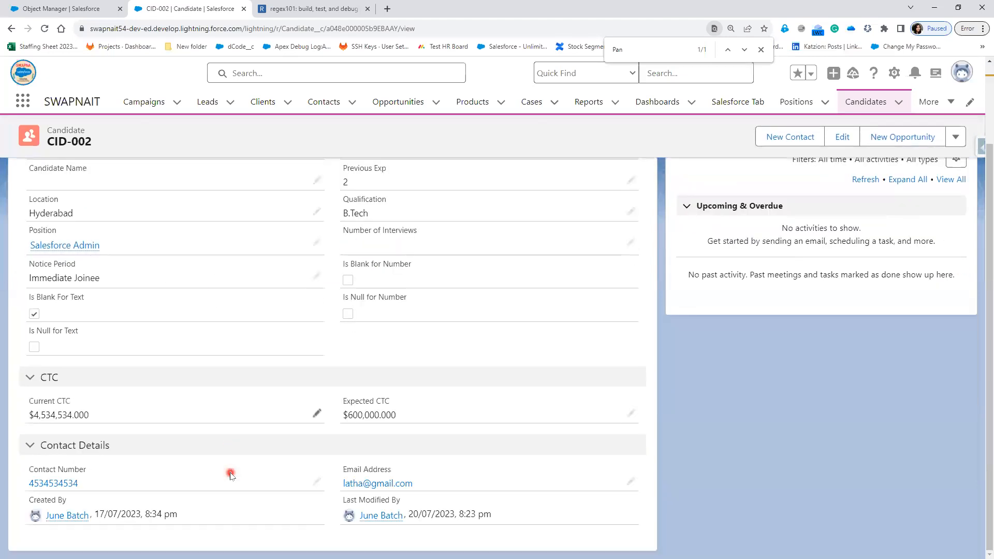
pyautogui.scroll(2, 228, 472)
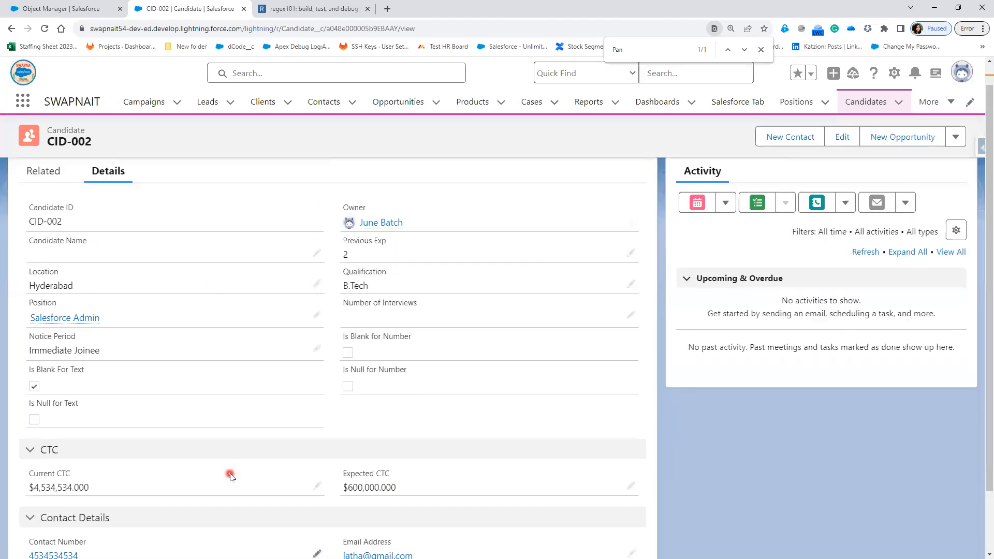
pyautogui.click(265, 110)
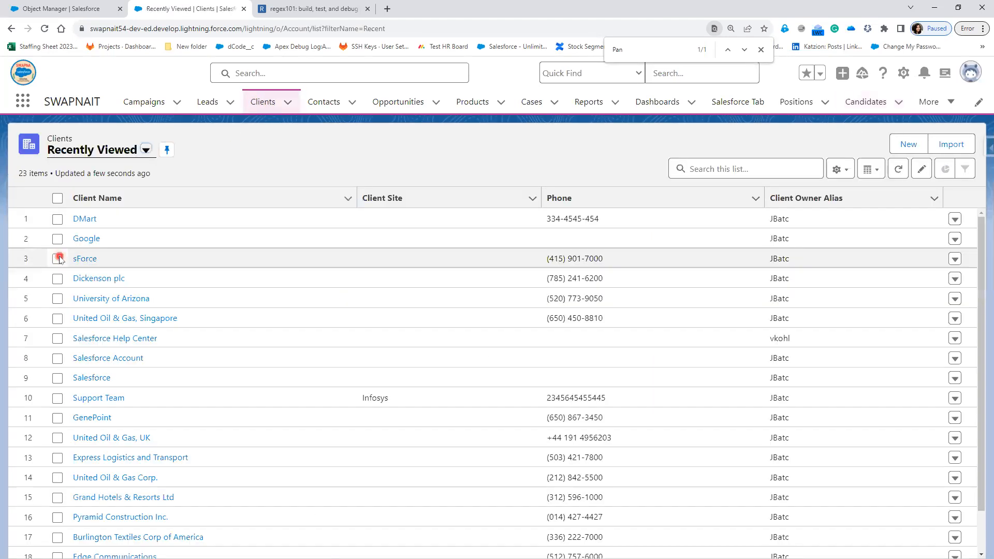
# Step: Enter a hyphen-formatted ten-digit number in the Google client's Phone field, then return to regex101
pyautogui.click(86, 238)
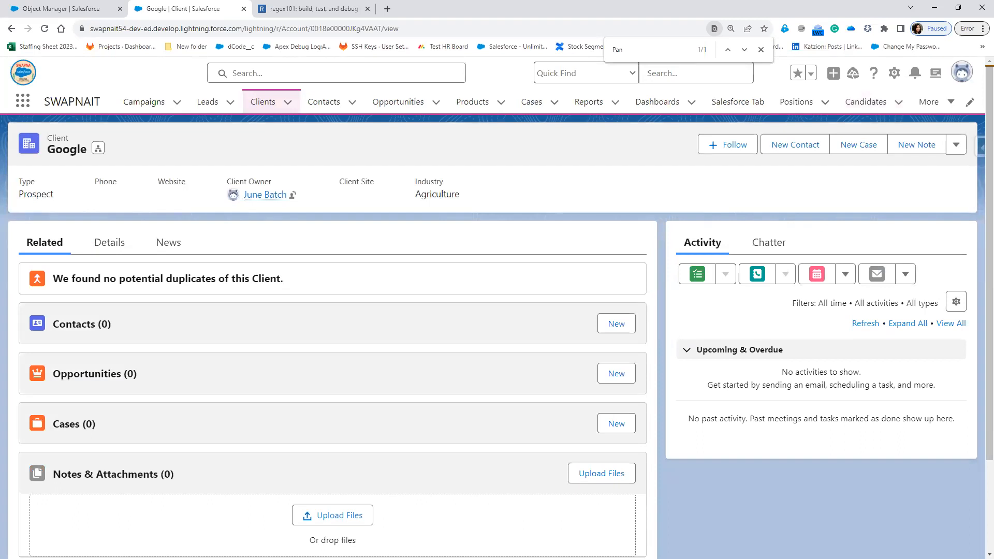
pyautogui.click(105, 253)
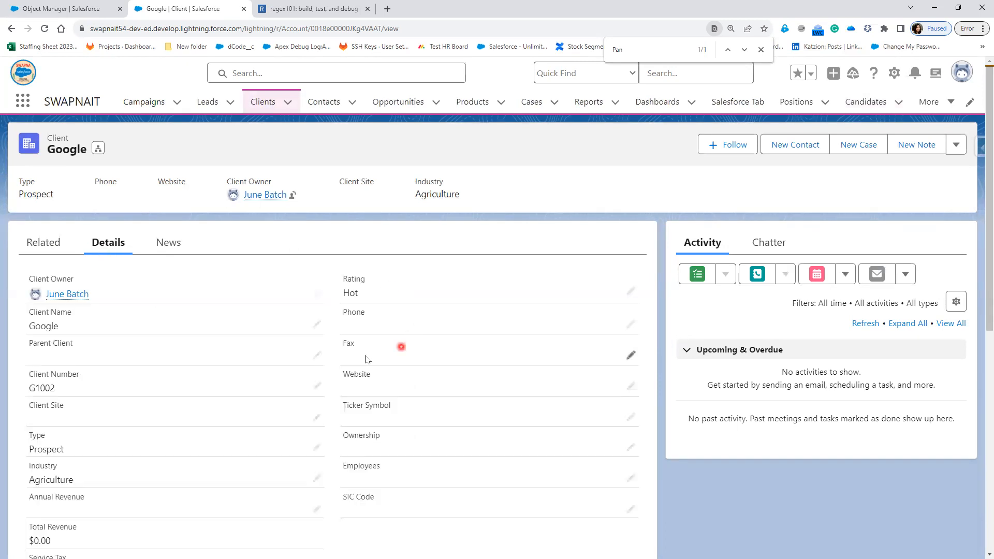
pyautogui.click(631, 326)
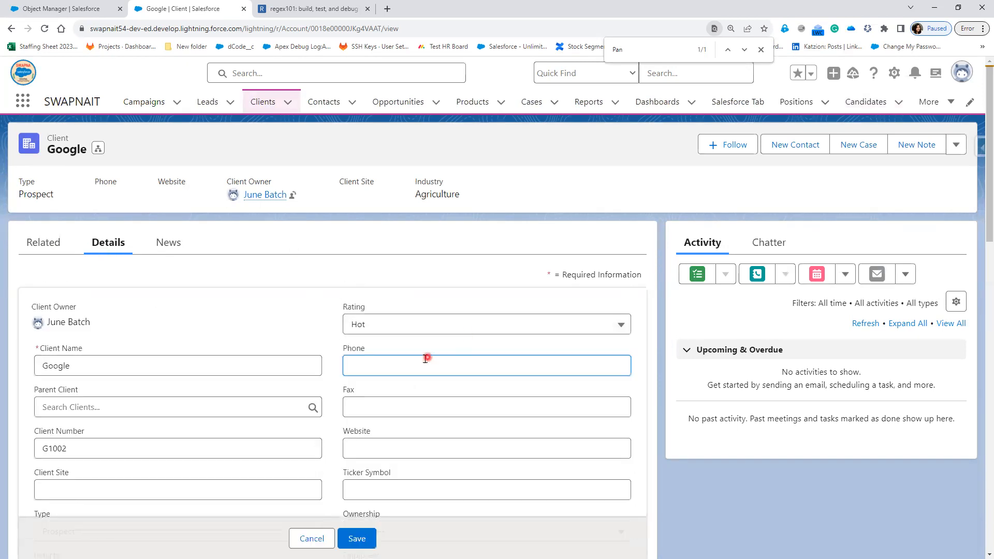
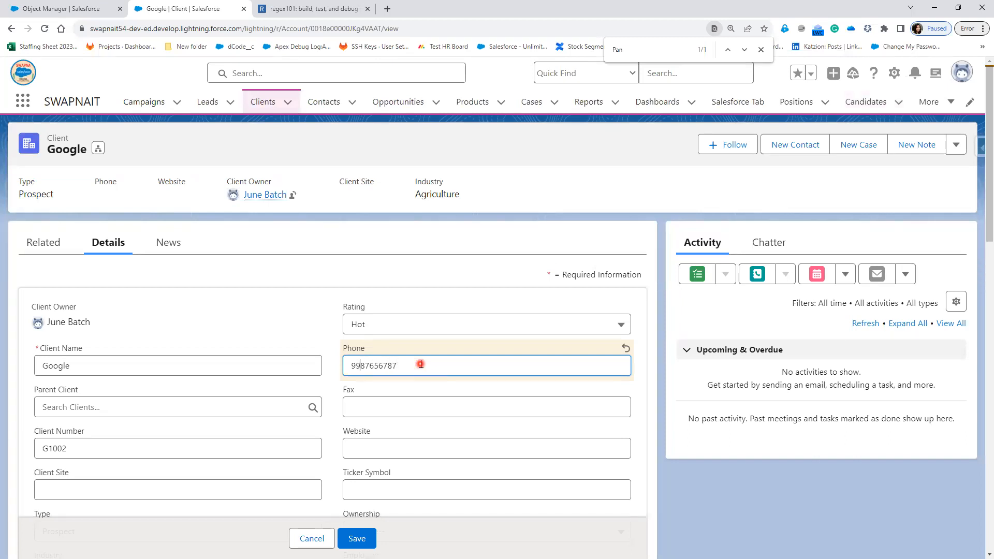
pyautogui.write('-765-')
pyautogui.moveTo(417, 368); pyautogui.dragTo(349, 362)
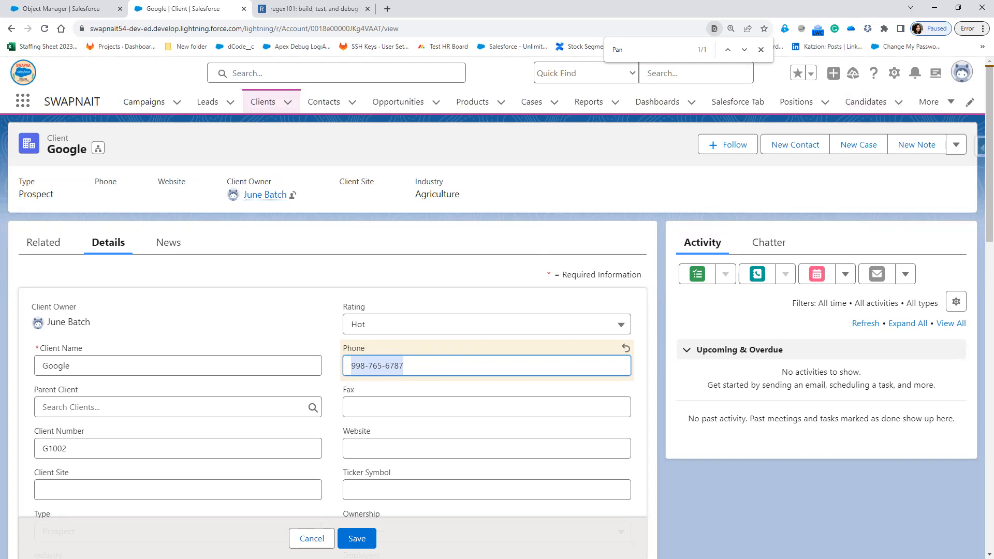
pyautogui.click(301, 6)
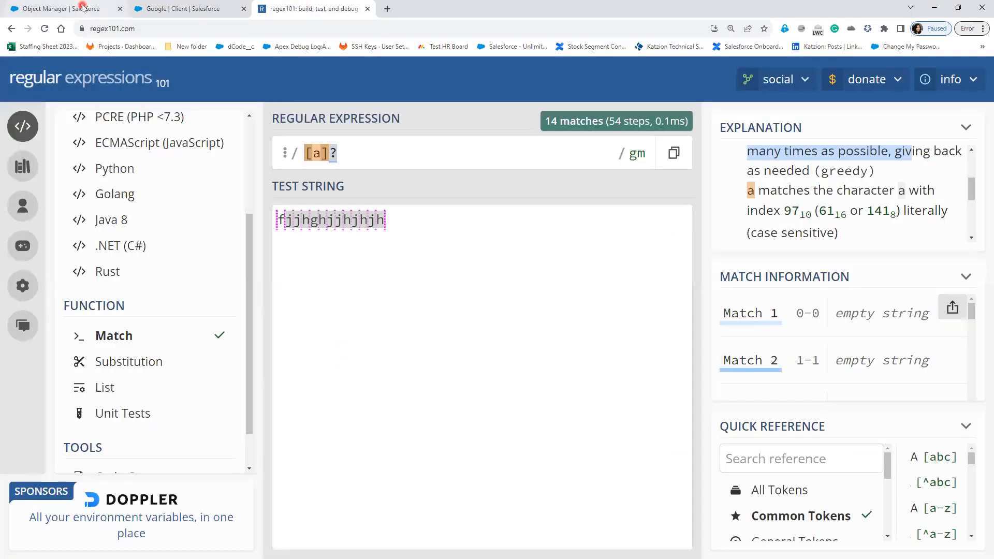
# Step: In Object Manager, search 'c', open the Client object and go to its Validation Rules
pyautogui.click(82, 6)
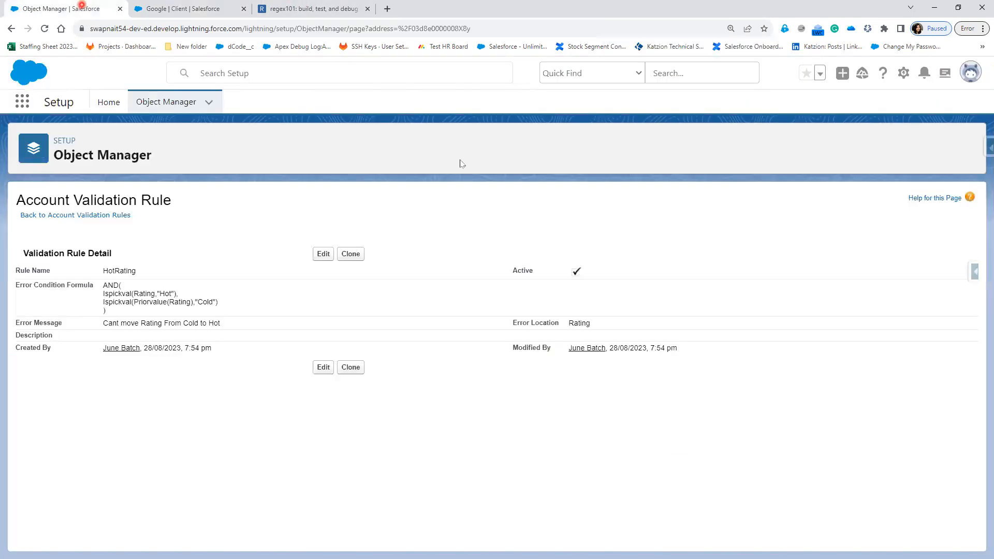
pyautogui.click(178, 101)
pyautogui.click(140, 209)
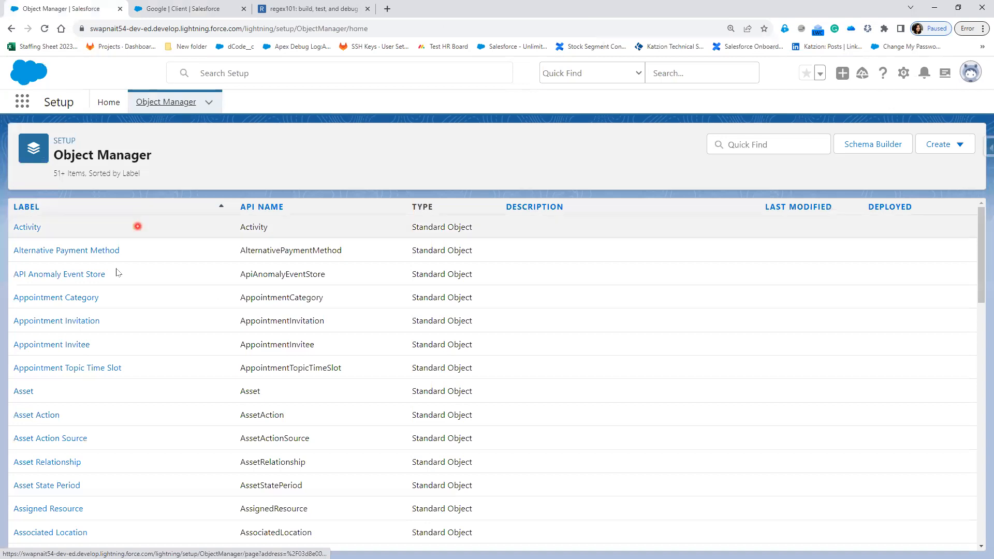
pyautogui.click(776, 146)
pyautogui.write('client')
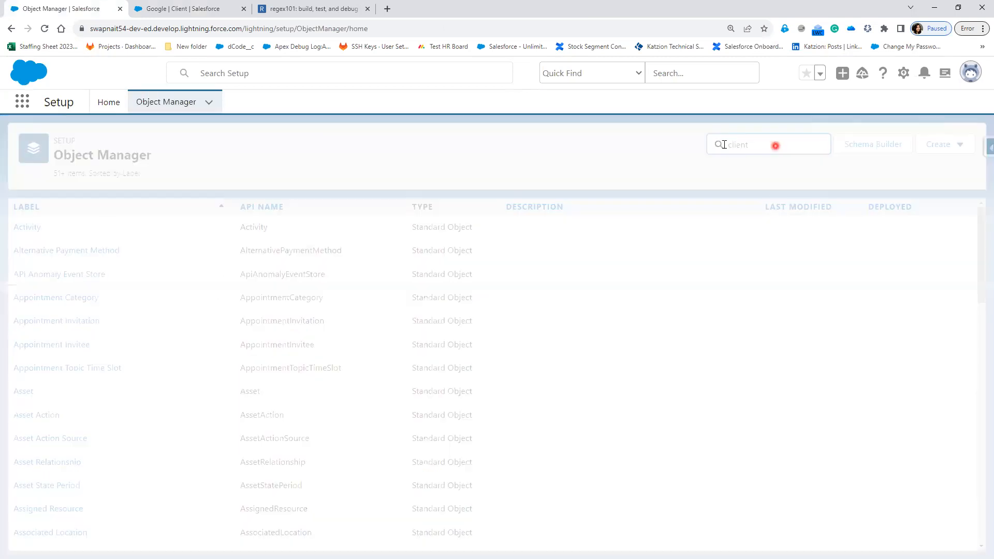
pyautogui.click(28, 228)
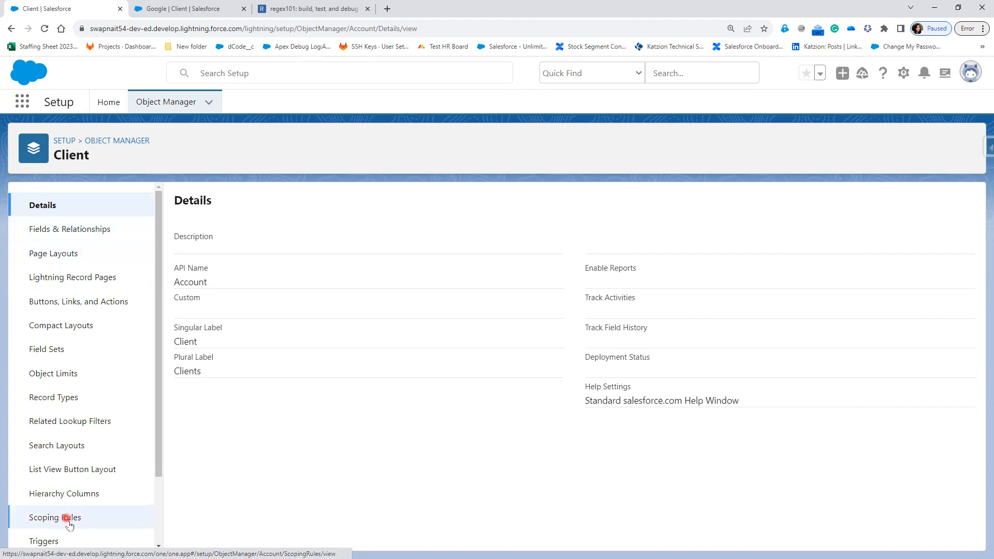
pyautogui.scroll(-2, 67, 518)
pyautogui.click(51, 505)
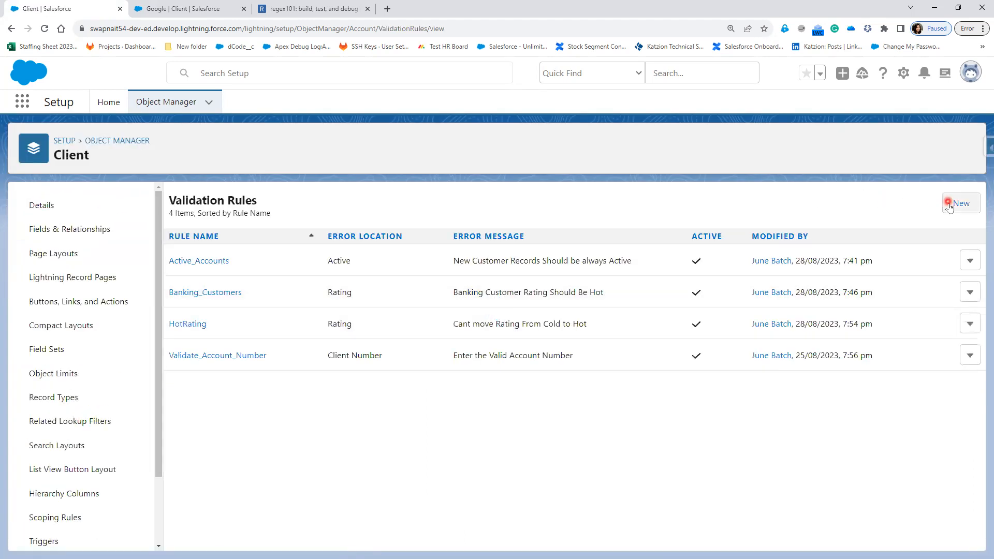
# Step: Create a new Client validation rule named Validate_Phone_Number
pyautogui.click(953, 204)
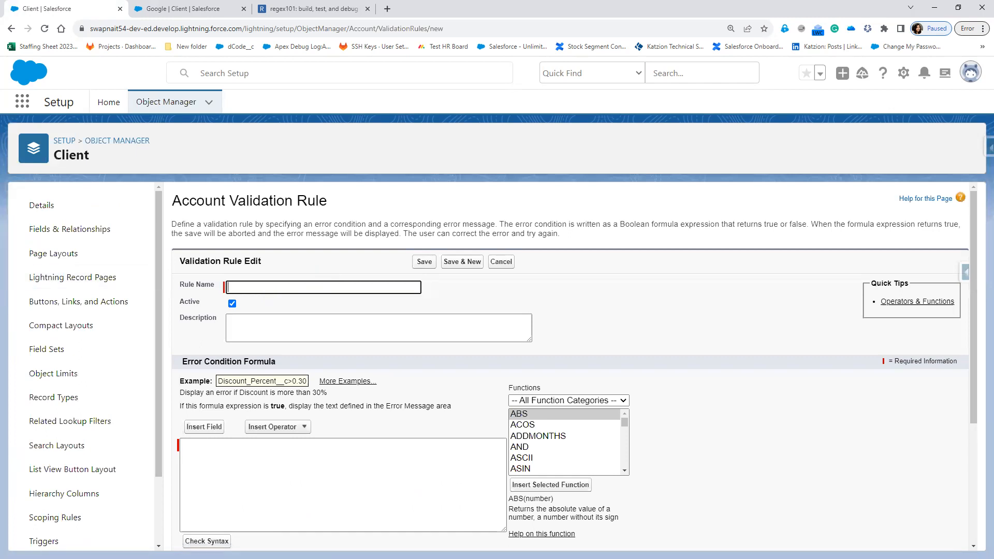
pyautogui.click(337, 288)
pyautogui.write('Validate Phone Number')
# Step: Insert the REGEX function into the error condition formula
pyautogui.click(264, 466)
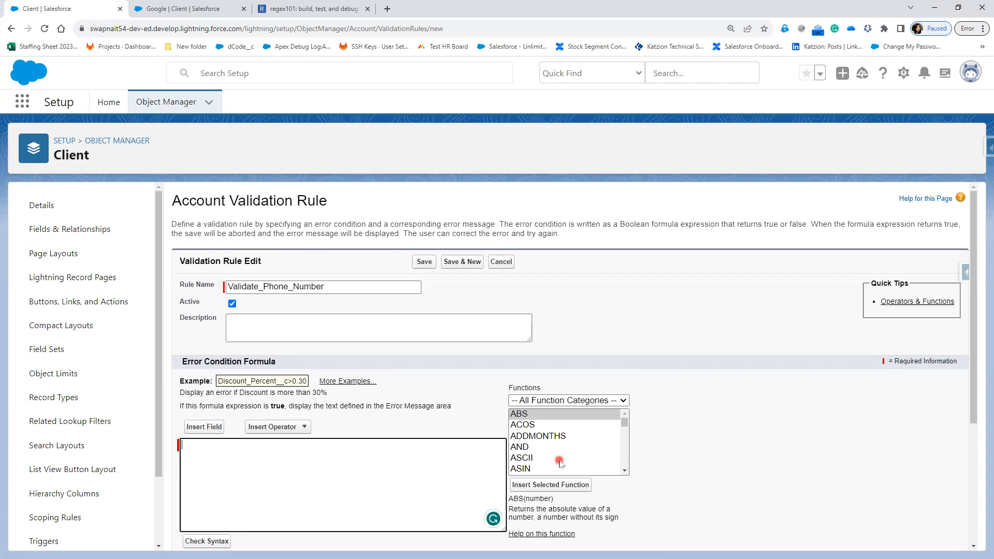
pyautogui.scroll(-9, 559, 462)
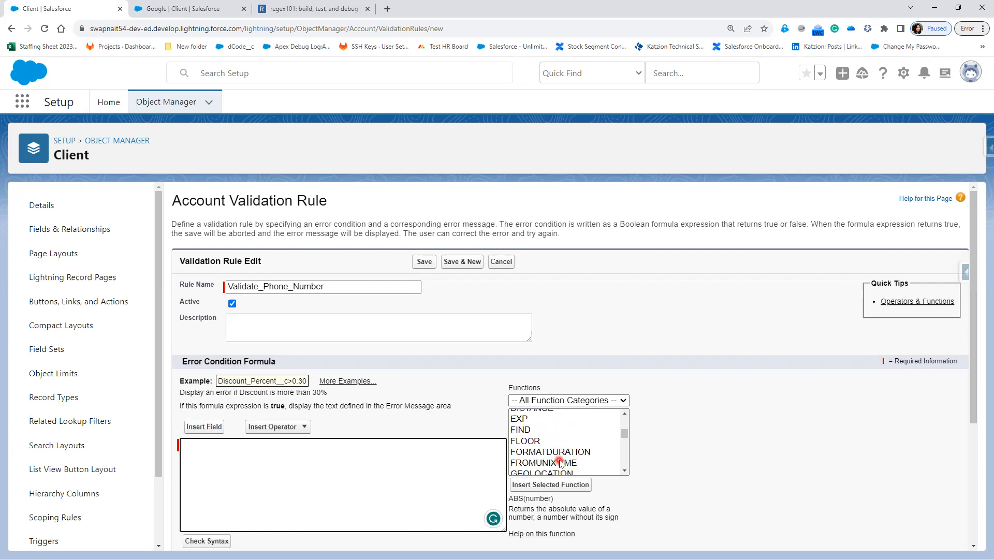
pyautogui.scroll(-5, 559, 461)
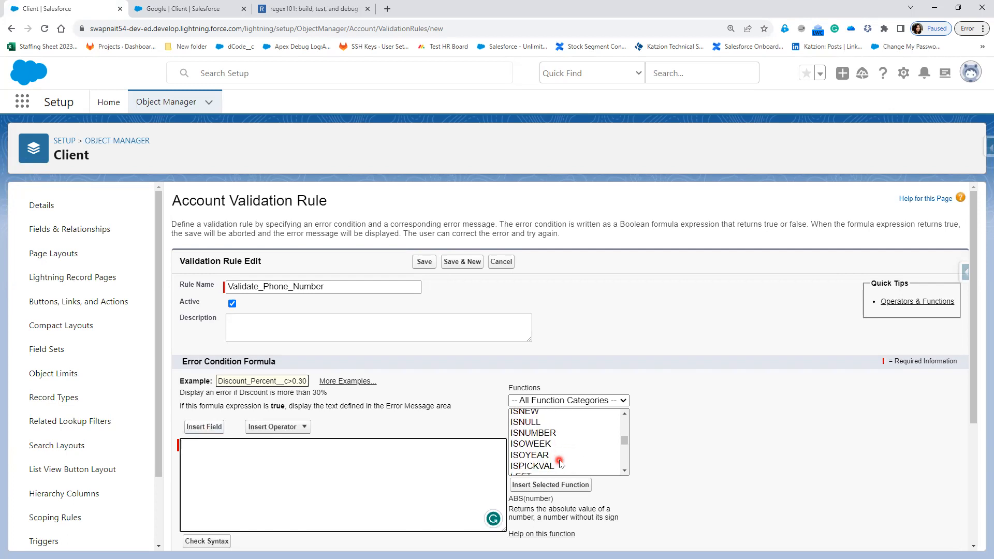
pyautogui.scroll(-6, 559, 462)
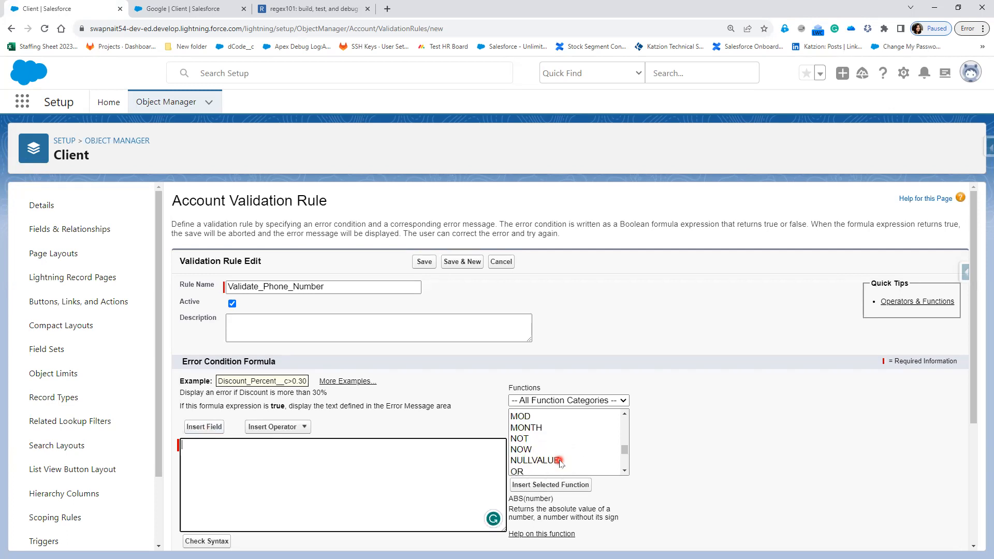
pyautogui.scroll(-2, 559, 462)
pyautogui.click(530, 417)
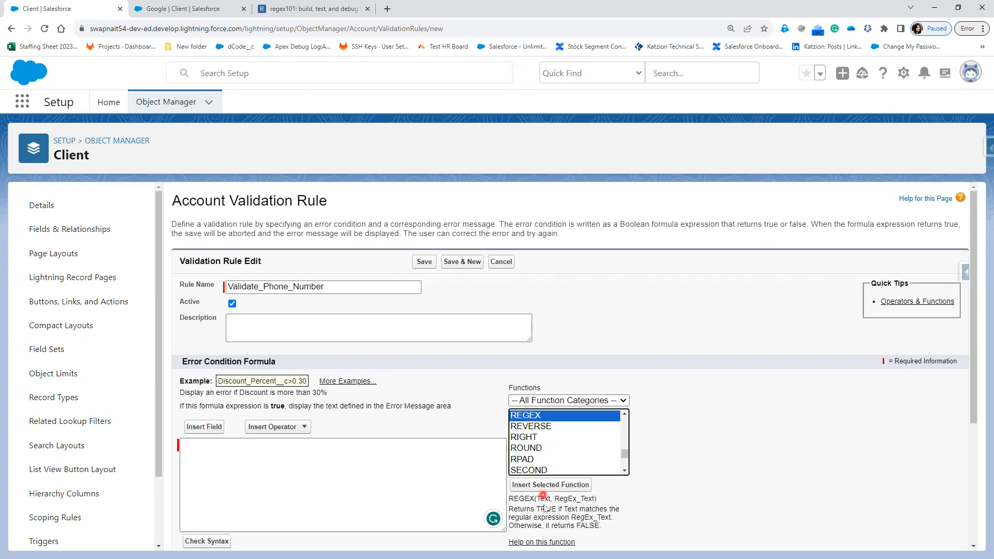
pyautogui.click(544, 485)
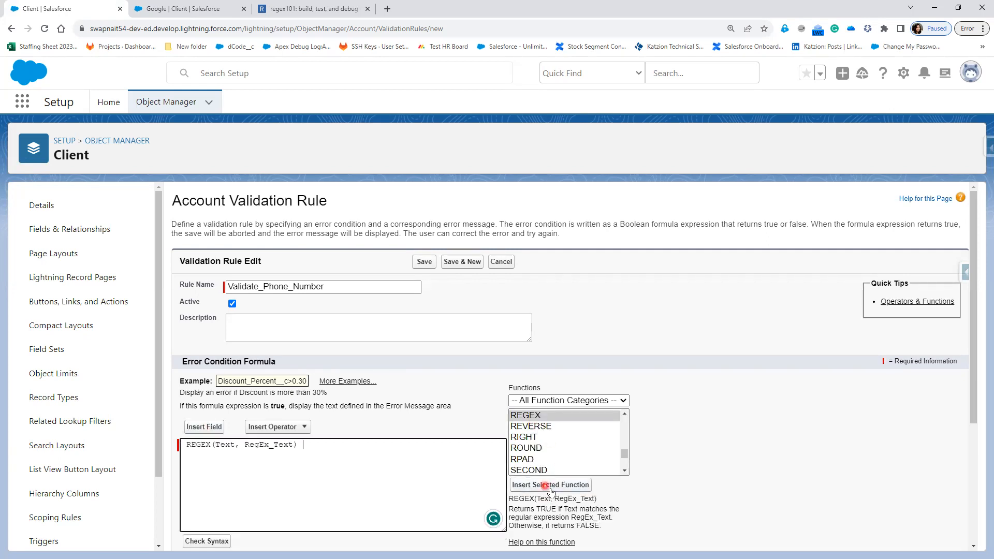
# Step: Replace REGEX's Text placeholder with the Account Phone field, giving REGEX( Phone , RegEx_Text)
pyautogui.doubleClick(220, 444)
pyautogui.click(201, 427)
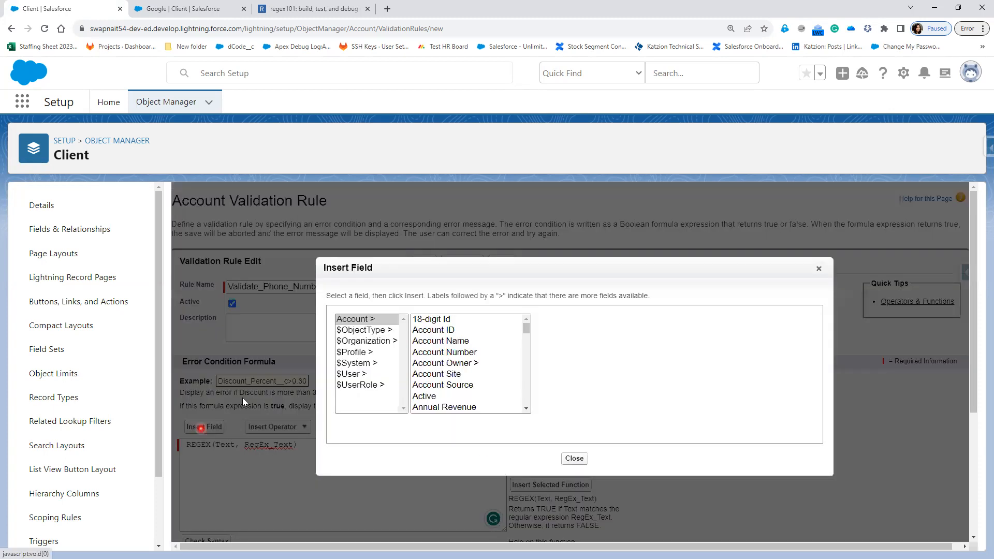
pyautogui.scroll(-2, 470, 392)
pyautogui.scroll(-4, 470, 391)
pyautogui.scroll(-5, 470, 392)
pyautogui.scroll(-2, 470, 392)
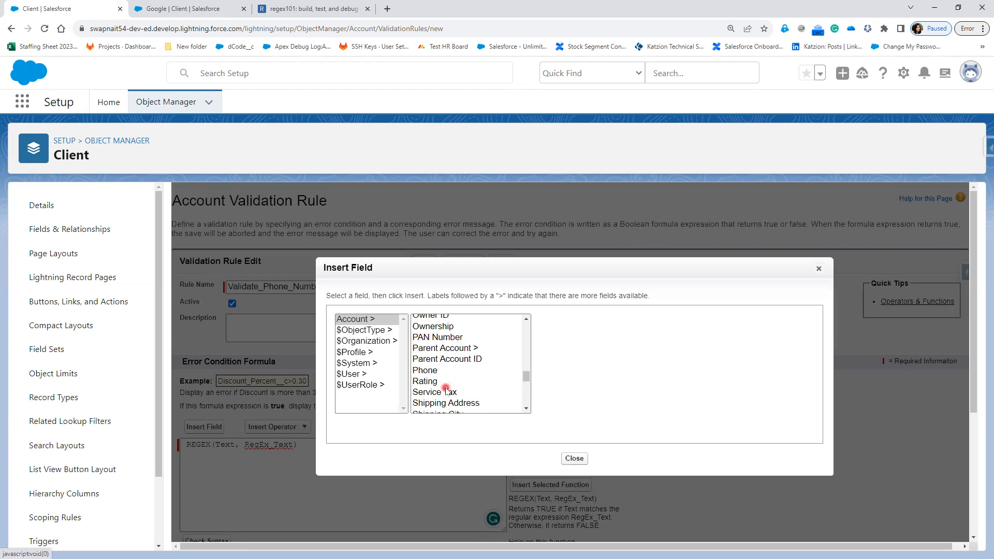
pyautogui.click(434, 372)
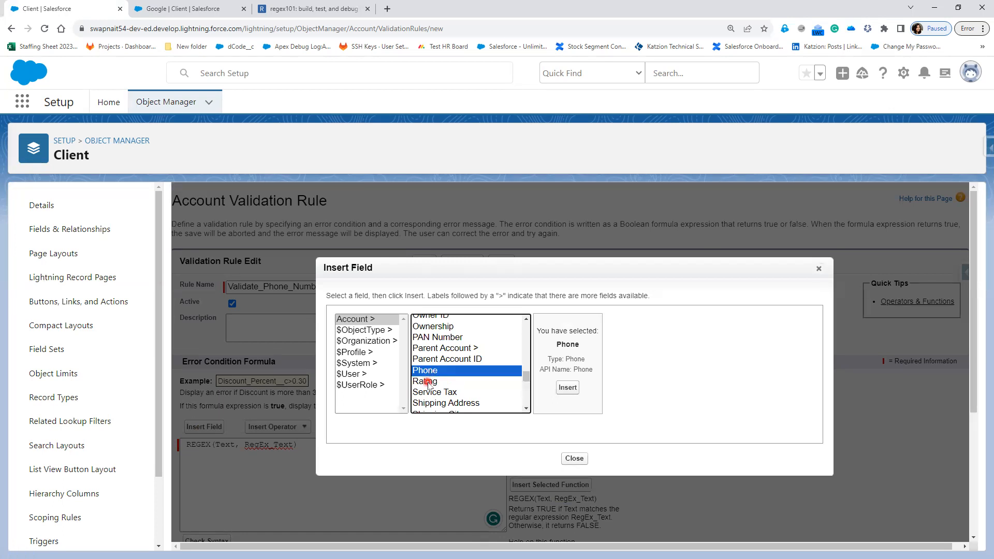
pyautogui.click(567, 388)
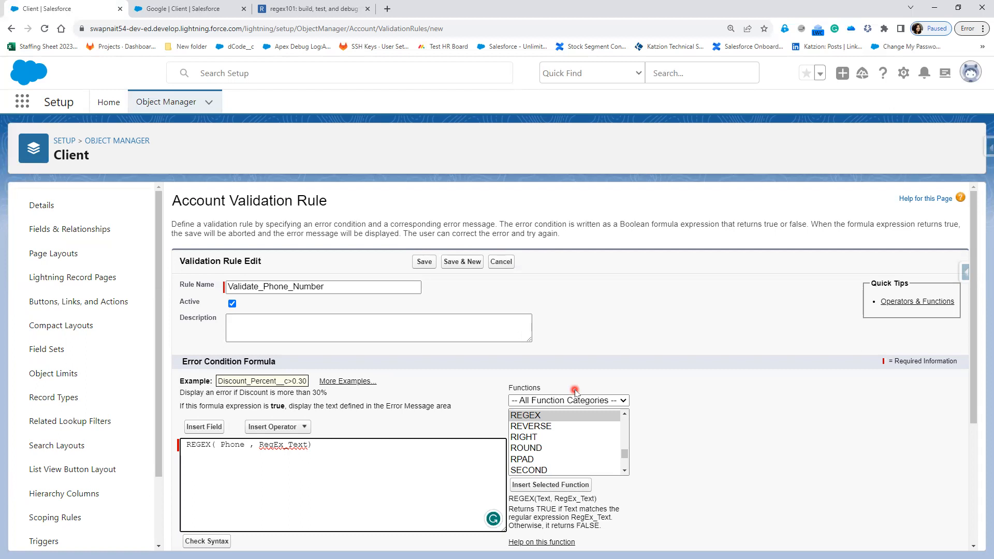
# Step: Replace the RegEx_Text placeholder with '[0-9]{3}-[0-9]{3}-[0-9]{4}' and confirm the formula has no syntax errors
pyautogui.doubleClick(289, 444)
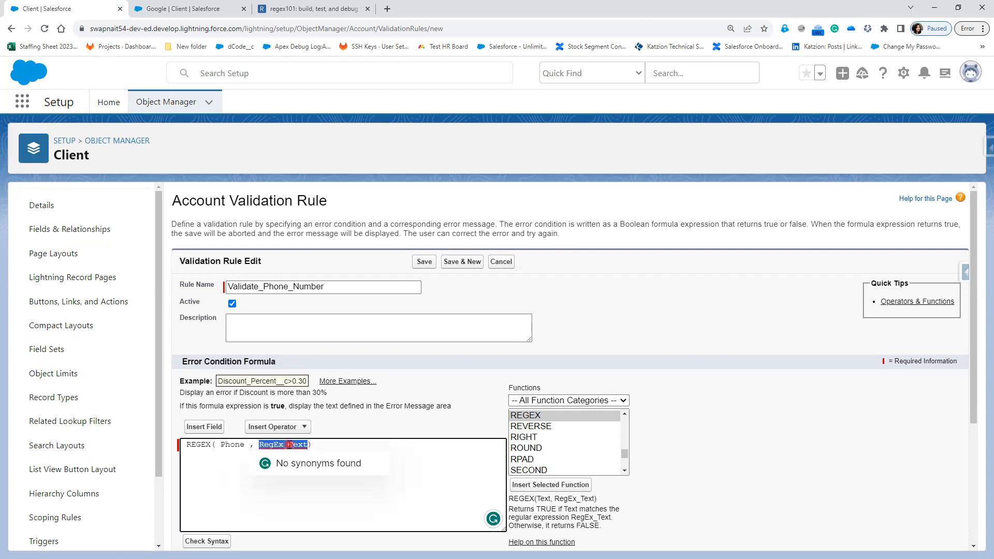
pyautogui.press('BackSpace')
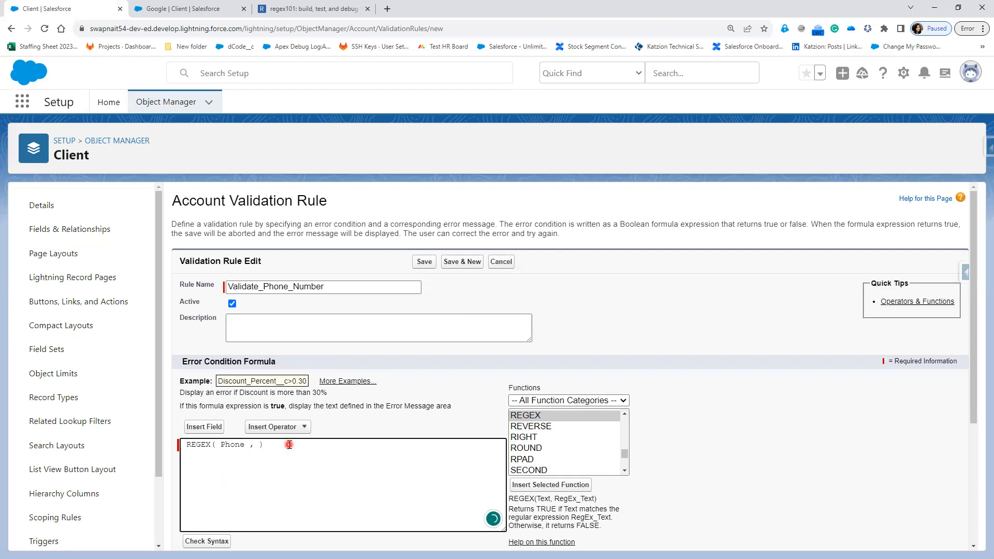
pyautogui.write("'")
pyautogui.write('[]')
pyautogui.write('3}-[0-9]{3}-')
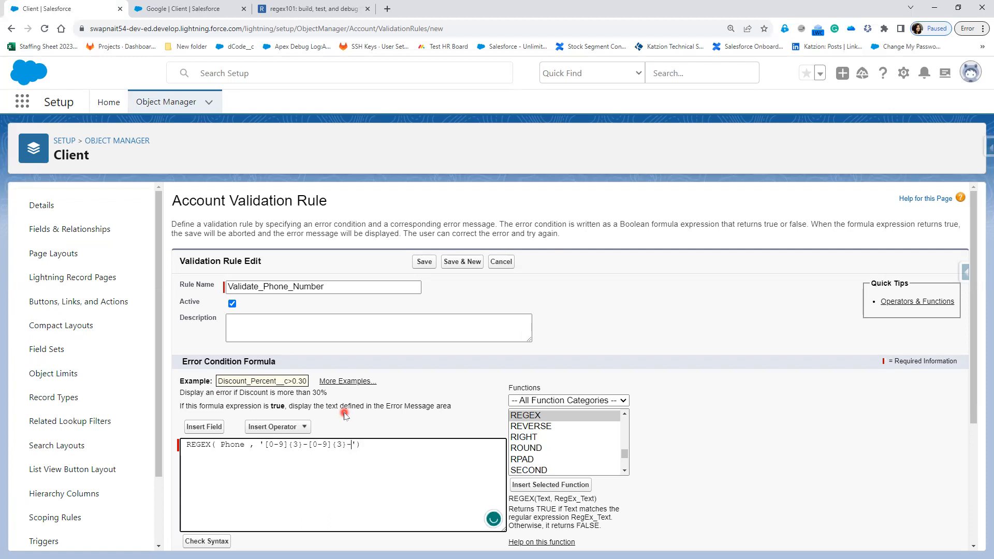
pyautogui.write('[]0-9{4')
pyautogui.click(210, 541)
pyautogui.scroll(-2, 377, 477)
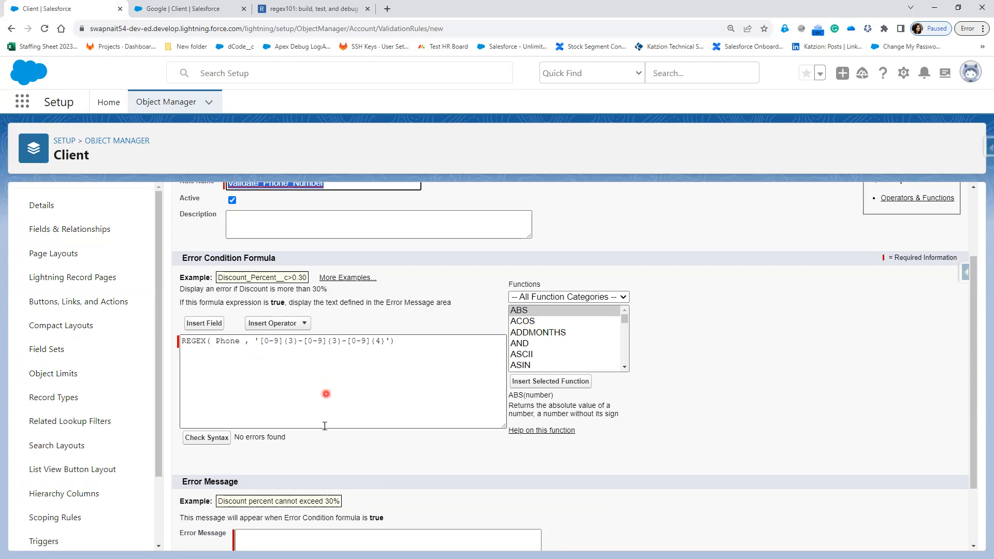
# Step: Enter the error message 'Please enter Valid Phone Number xxx-xxx-xxxx'
pyautogui.scroll(-1, 265, 439)
pyautogui.click(307, 489)
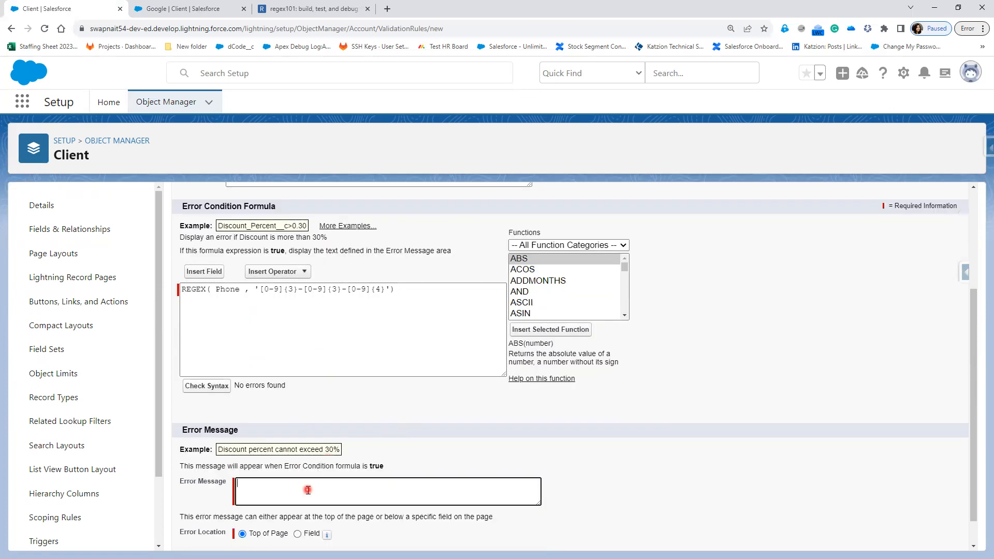
pyautogui.write('Enter')
pyautogui.press('BackSpace')
pyautogui.press('BackSpace')
pyautogui.press('BackSpace')
pyautogui.press('BackSpace')
pyautogui.press('BackSpace')
pyautogui.write('Pleas')
pyautogui.write('e Ve')
pyautogui.write('nter Va')
pyautogui.write('lid Phon')
pyautogui.write('e Number xxx-xxx-xxxx')
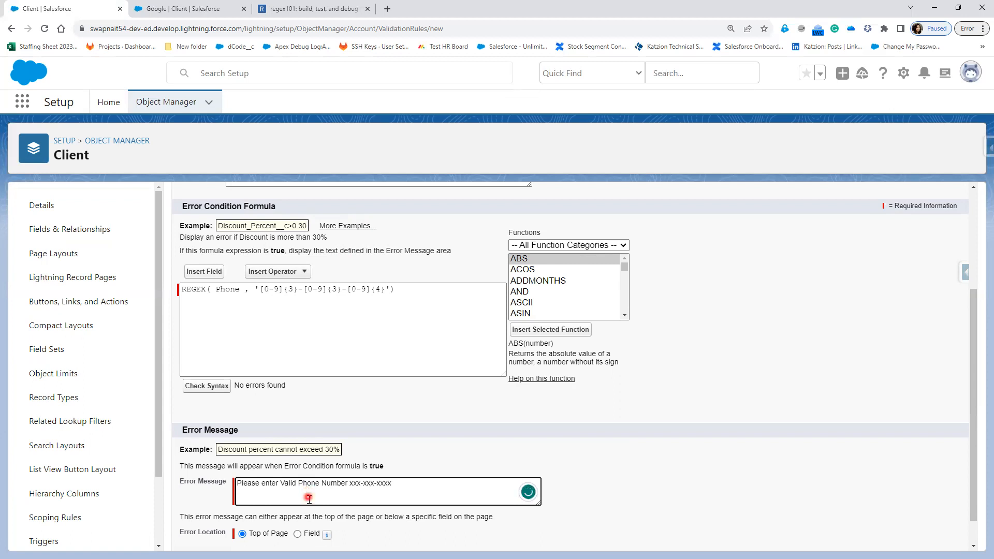
pyautogui.scroll(-1, 308, 492)
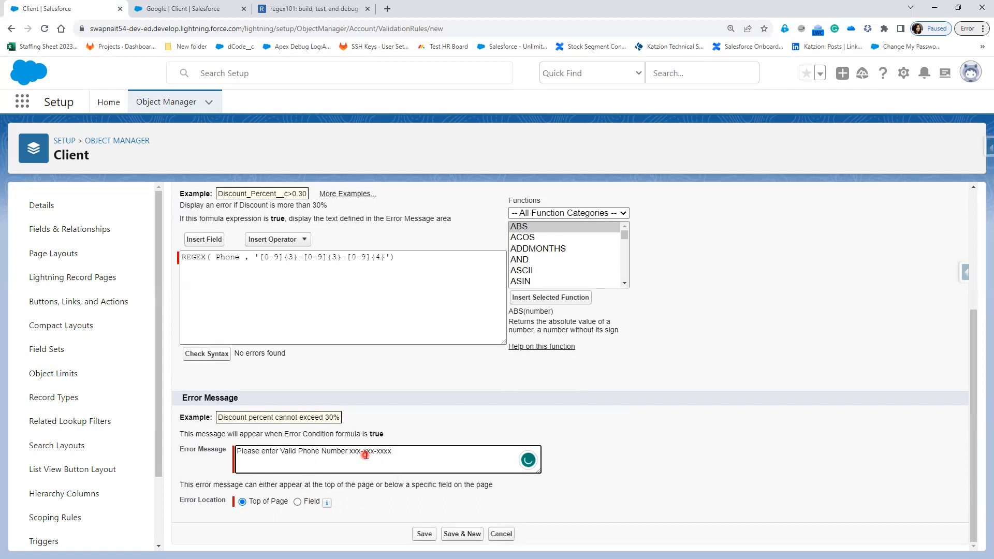
pyautogui.click(298, 502)
# Step: Set the error location to Field and choose the Phone field
pyautogui.click(381, 502)
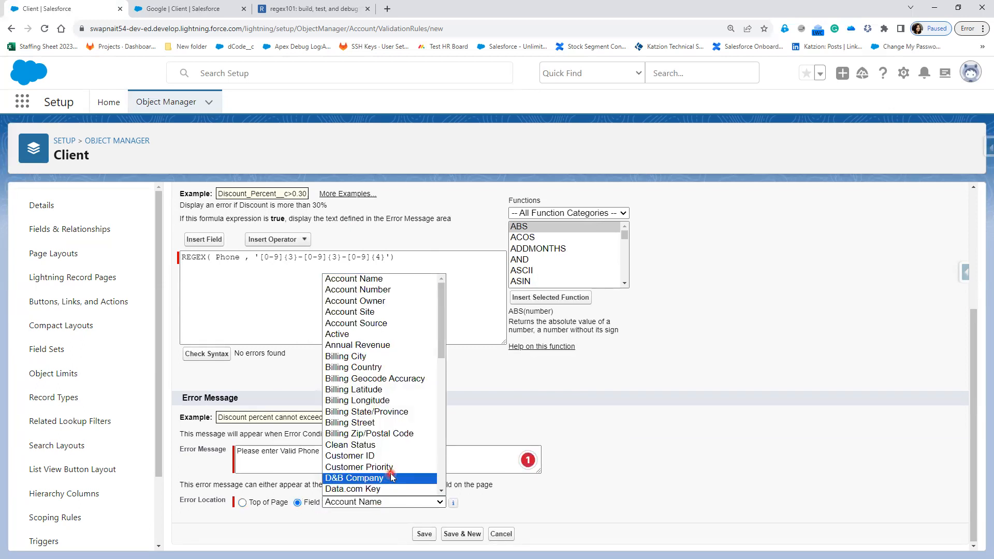
pyautogui.scroll(-10, 391, 476)
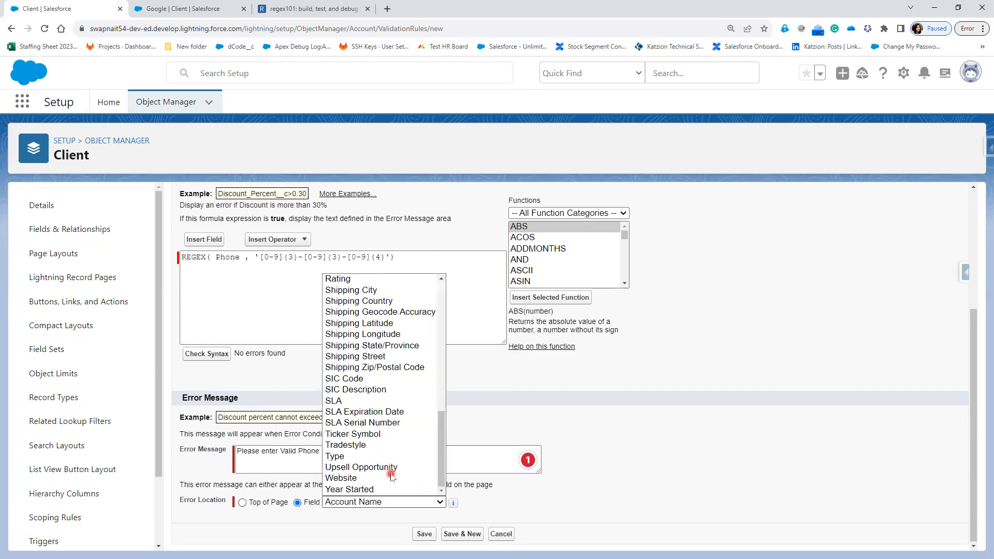
pyautogui.scroll(3, 370, 403)
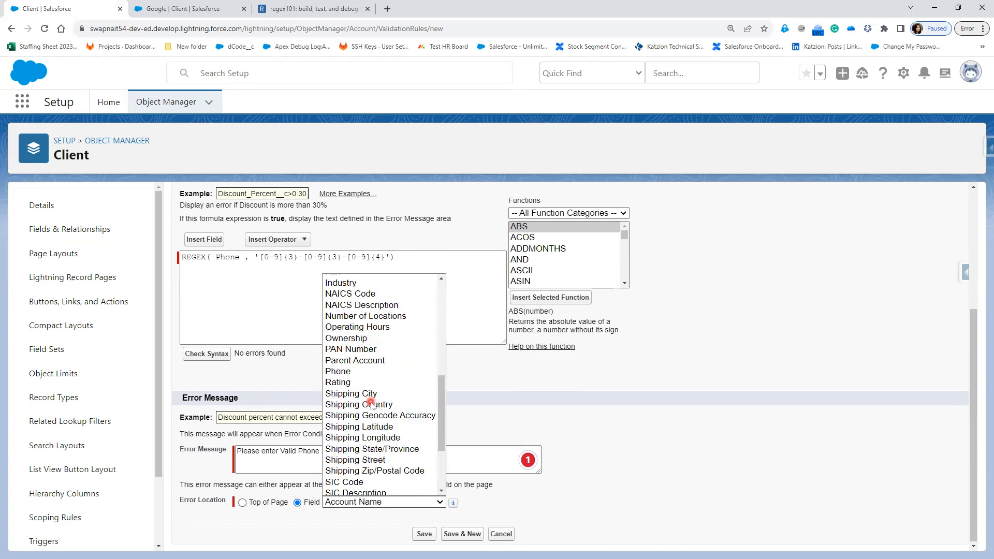
pyautogui.click(362, 370)
# Step: Save the rule, then reopen it, wrap the condition in NOT( … ), and save again
pyautogui.click(425, 534)
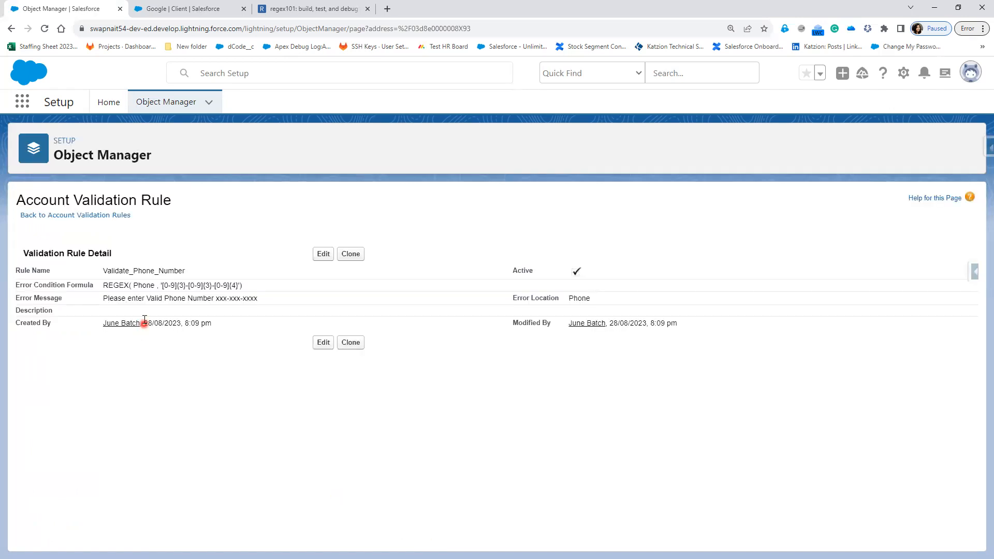
pyautogui.click(323, 254)
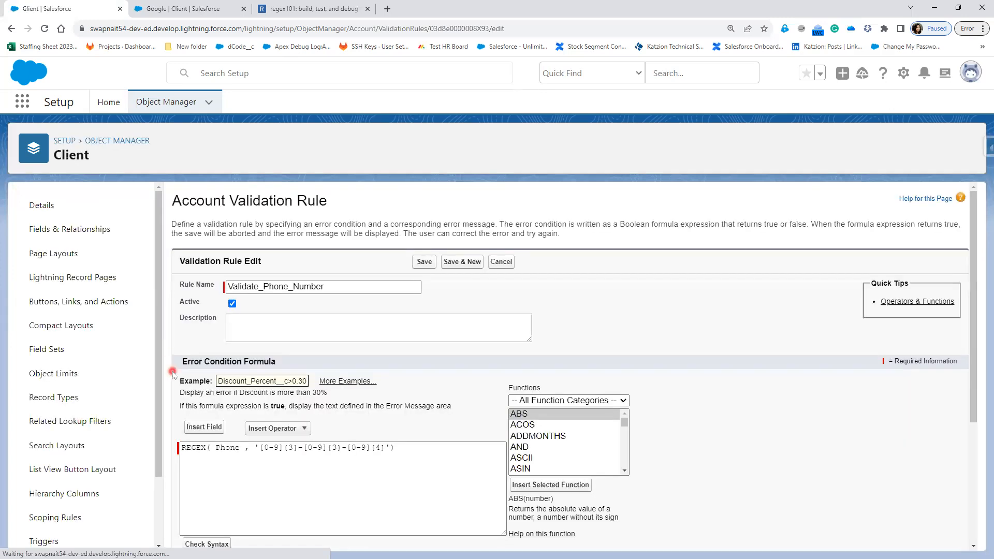
pyautogui.click(182, 446)
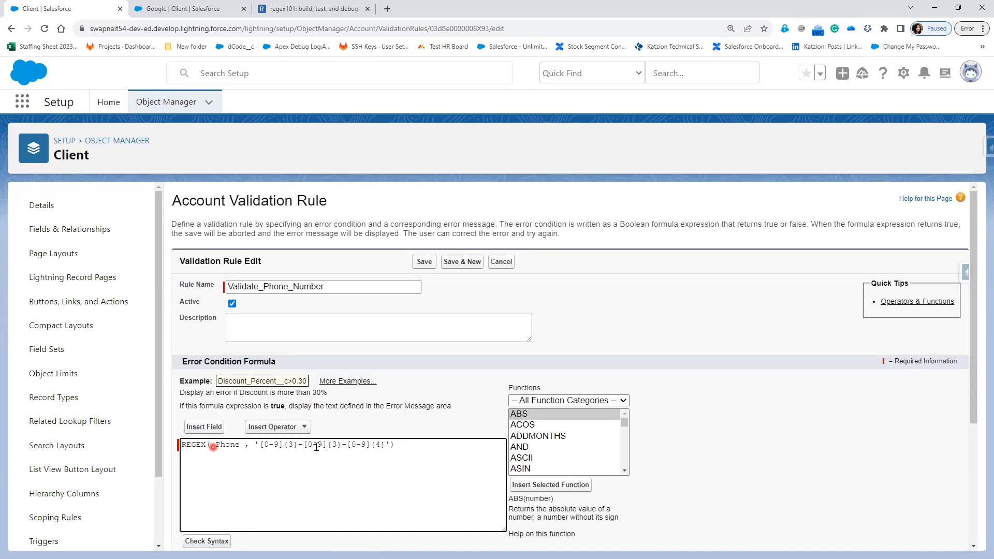
pyautogui.write('NOT(')
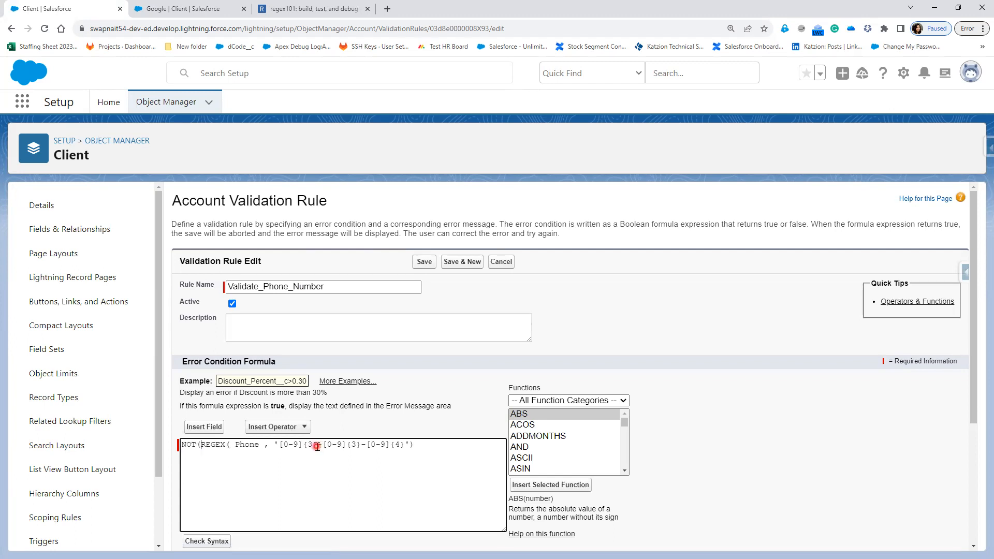
pyautogui.click(459, 445)
pyautogui.write(')')
pyautogui.click(423, 263)
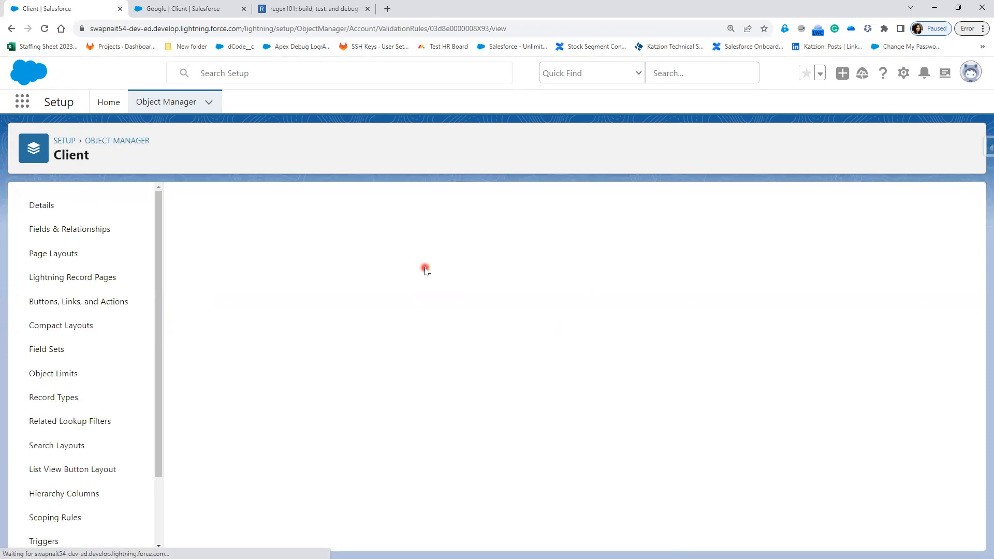
# Step: On the Google client record, try saving a letters-only Phone value and then unformatted digits
pyautogui.click(187, 11)
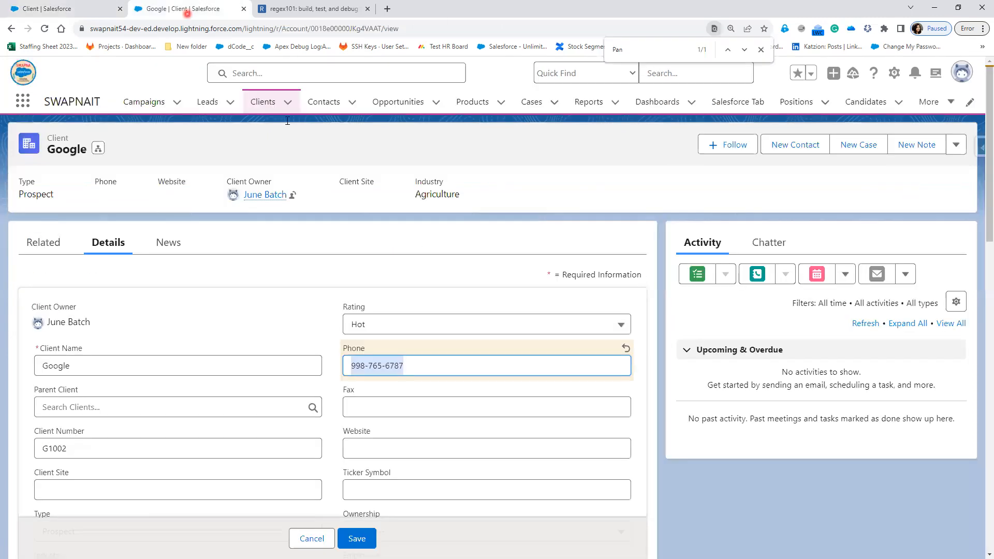
pyautogui.write('dsfghj')
pyautogui.click(363, 538)
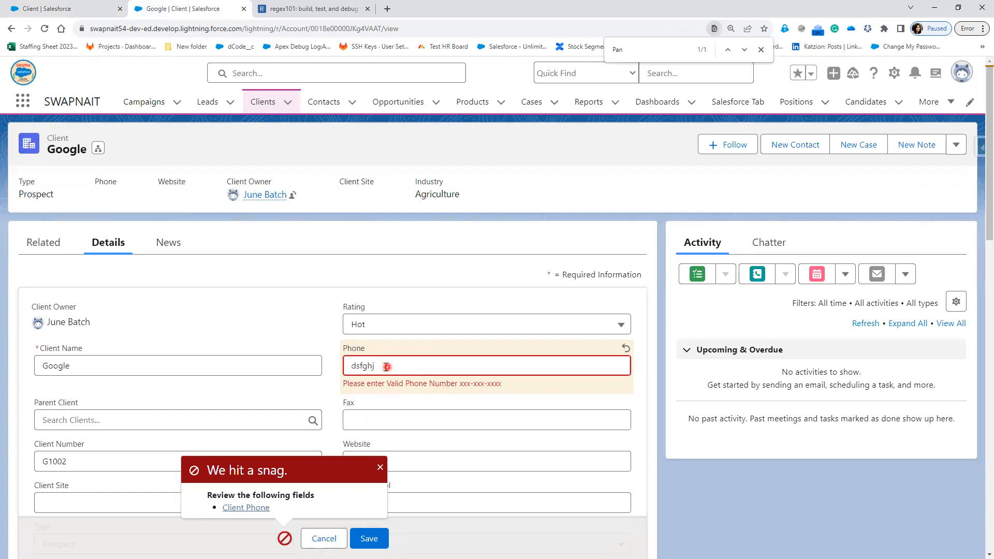
pyautogui.doubleClick(356, 368)
pyautogui.write('45678976543')
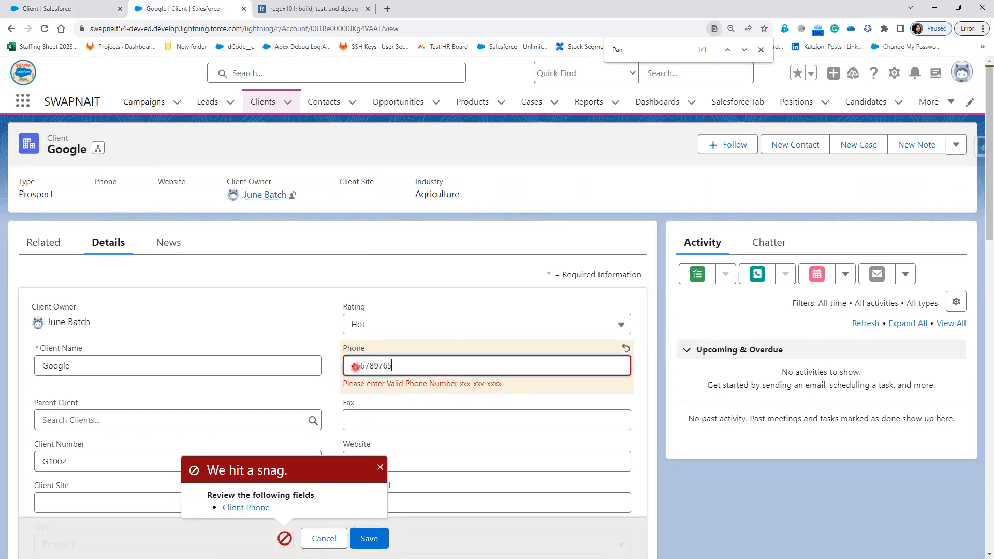
pyautogui.click(379, 542)
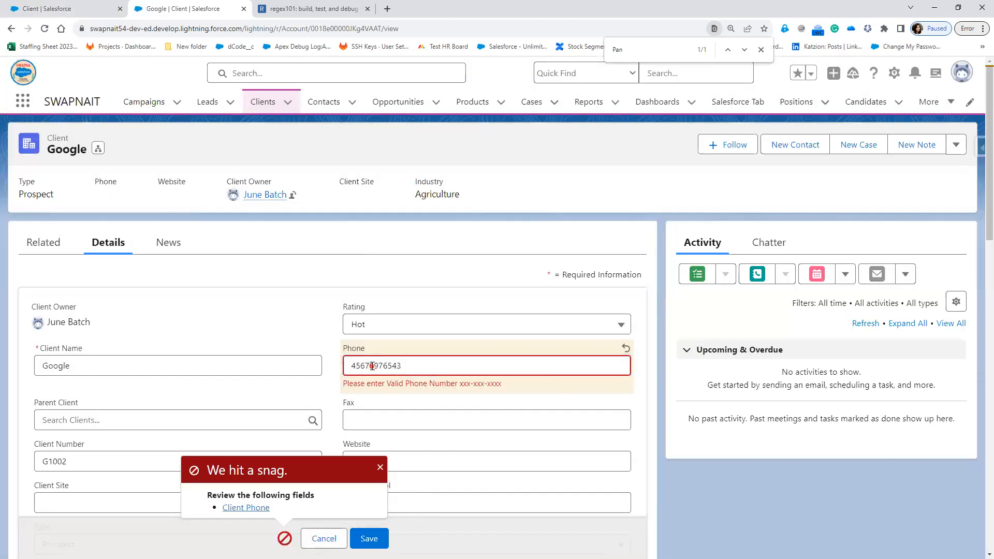
# Step: Reformat the Phone value as xxx-xxx-xxxx, drop the extra trailing digit, and save it
pyautogui.doubleClick(372, 366)
pyautogui.click(366, 366)
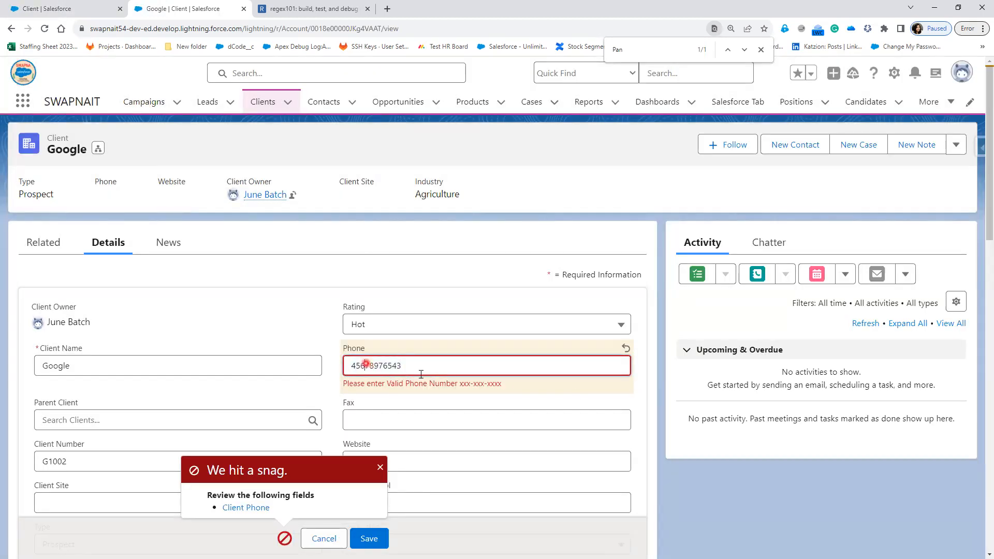
pyautogui.write('-')
pyautogui.press('Right')
pyautogui.press('Right')
pyautogui.press('Right')
pyautogui.write('-')
pyautogui.click(368, 539)
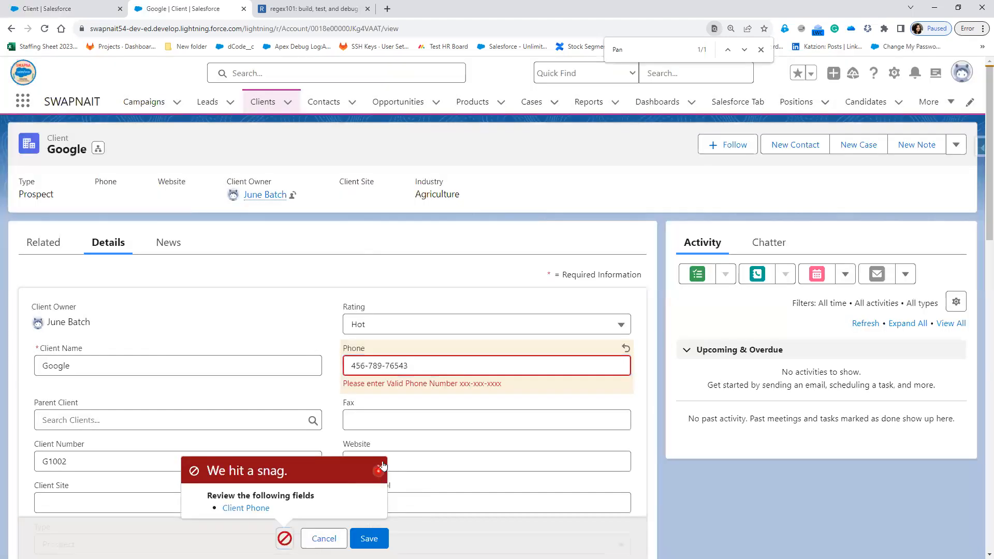
pyautogui.click(419, 363)
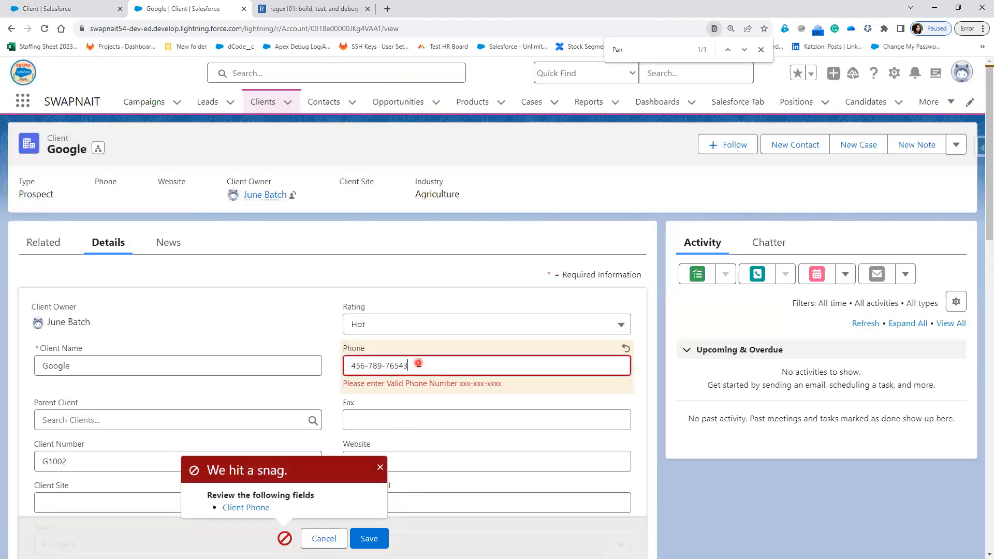
pyautogui.press('BackSpace')
pyautogui.click(375, 539)
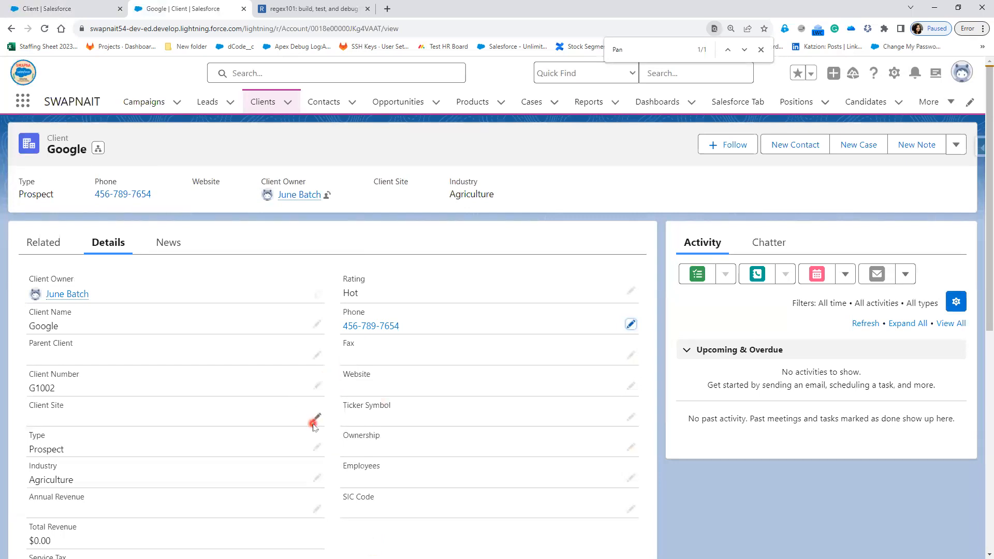
# Step: Scroll the record's details down to Description and switch to Notepad++
pyautogui.scroll(-3, 410, 506)
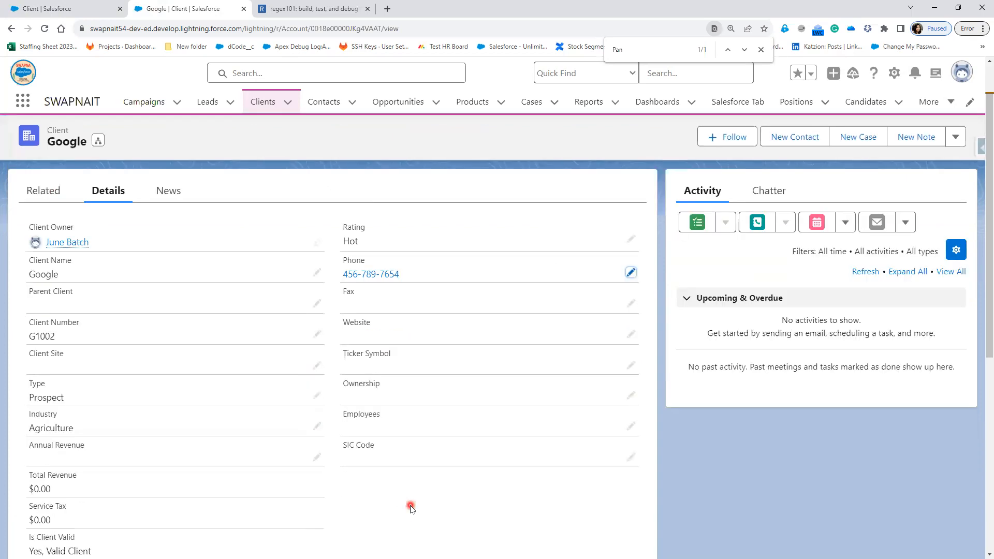
pyautogui.scroll(-1, 410, 507)
pyautogui.scroll(-2, 410, 506)
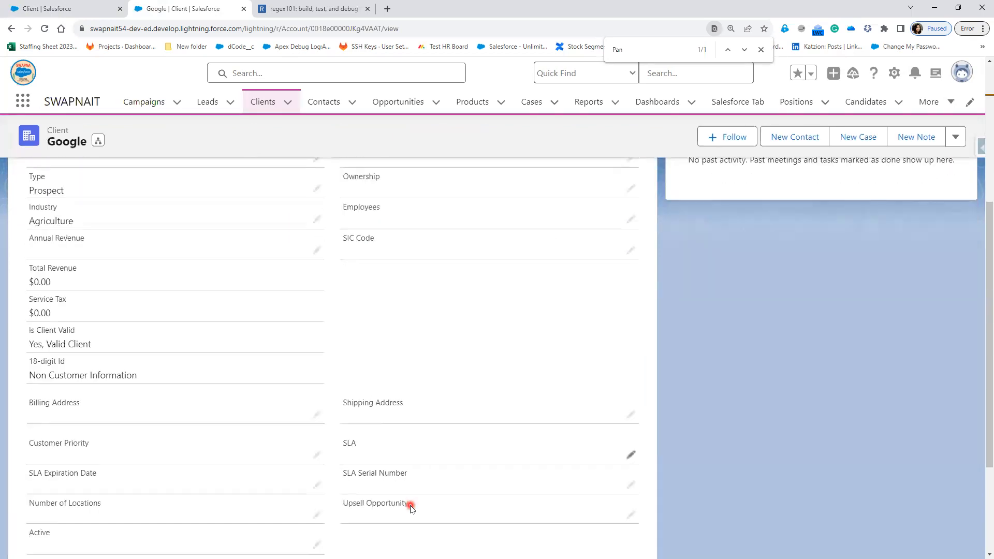
pyautogui.scroll(-2, 410, 506)
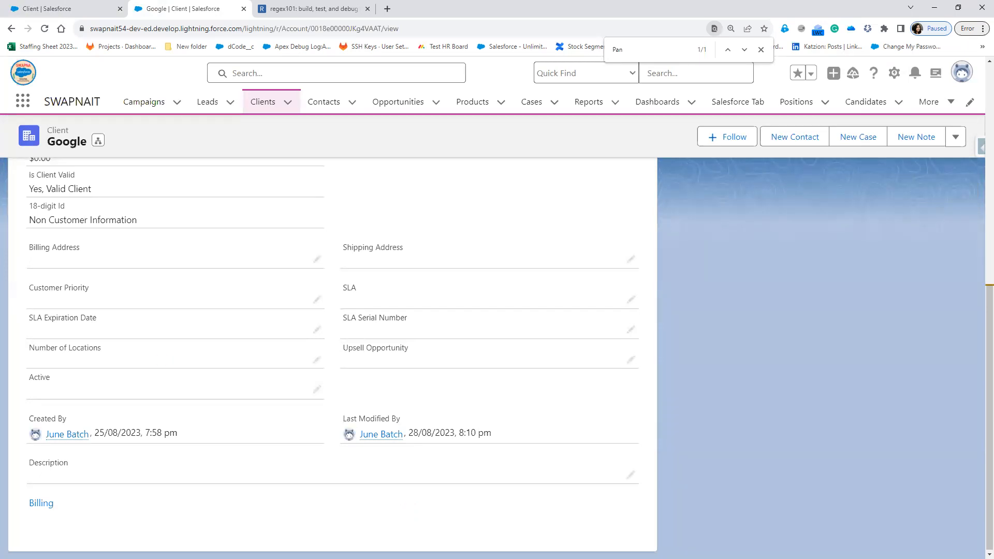
pyautogui.hotkey('alt', 'Tab')
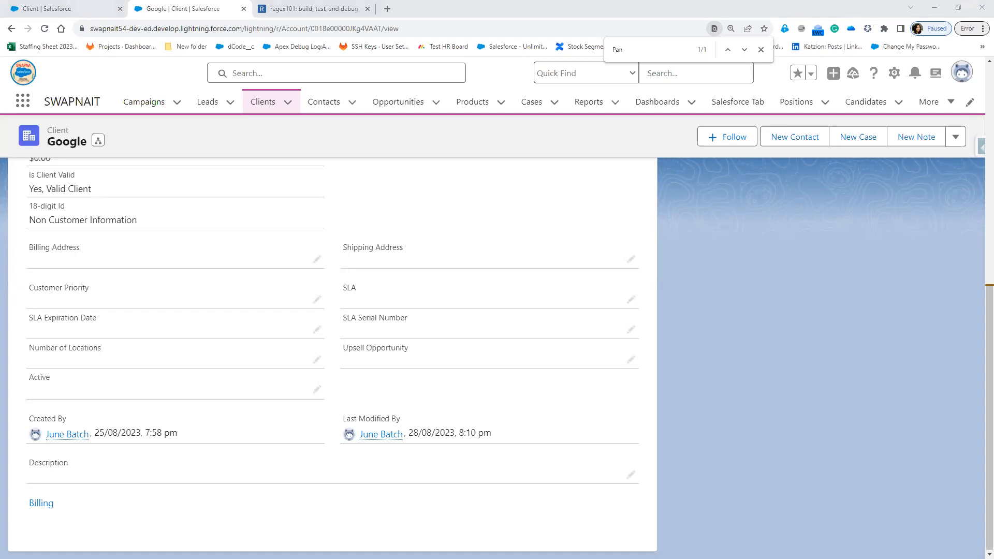
# Step: Clear the old notes and type the heading 'PAN Number :'
pyautogui.hotkey('alt', 'Tab')
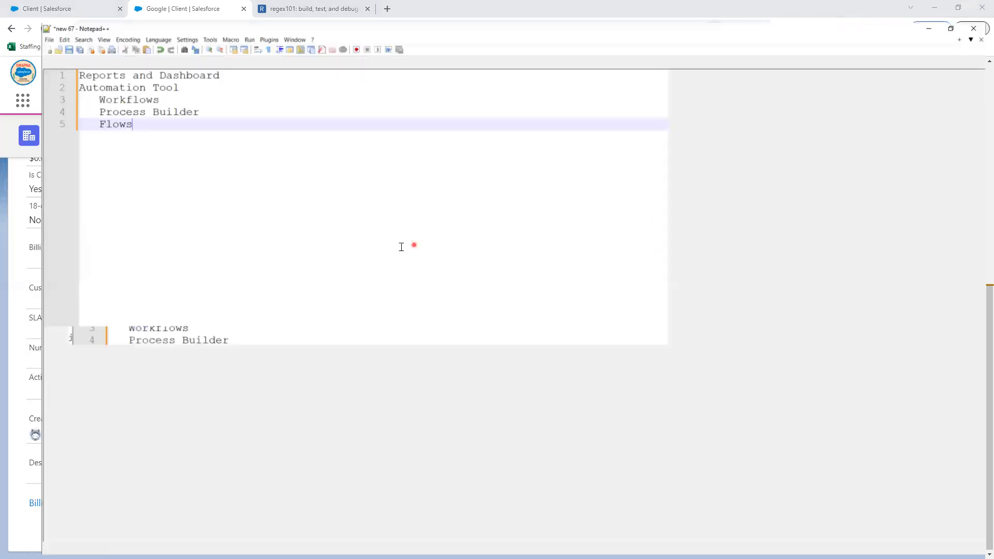
pyautogui.hotkey('ctrl', 'a')
pyautogui.press('Delete')
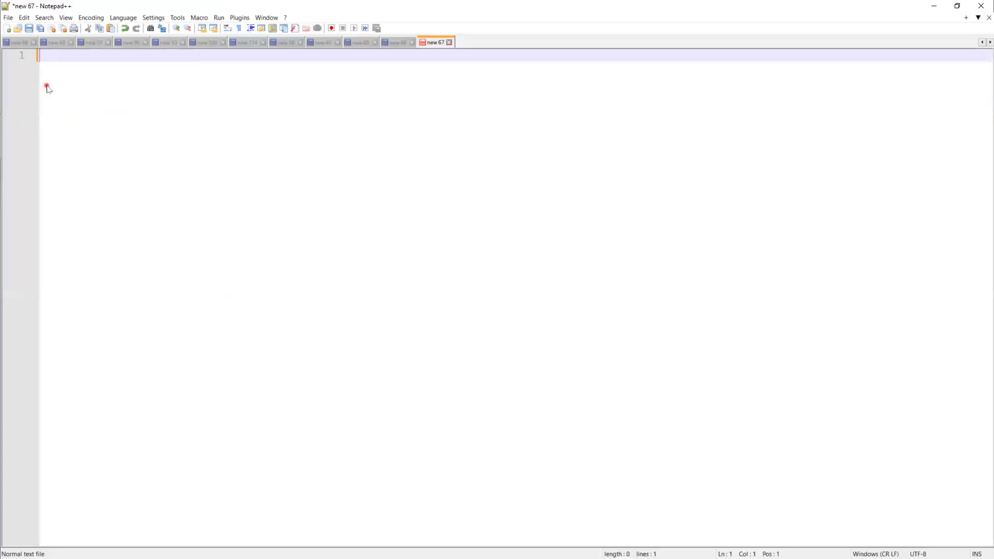
pyautogui.press('Return')
pyautogui.press('Return')
pyautogui.write('PAN ')
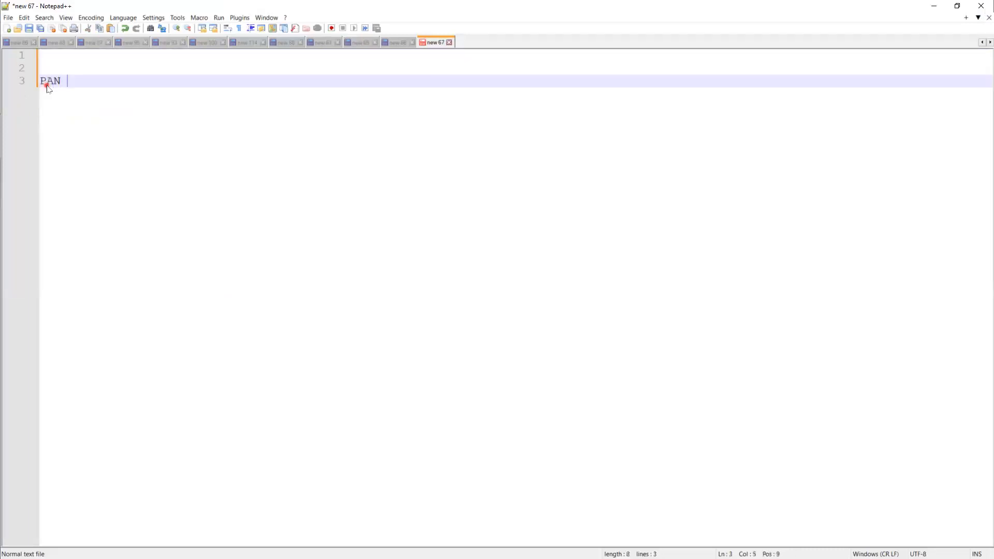
pyautogui.write('NUMBER')
pyautogui.press('BackSpace')
pyautogui.press('BackSpace')
pyautogui.press('BackSpace')
pyautogui.press('BackSpace')
pyautogui.press('BackSpace')
pyautogui.write('umber :')
# Step: Type a sample PAN number split into groups, with a dash line underneath
pyautogui.press('Return')
pyautogui.press('Return')
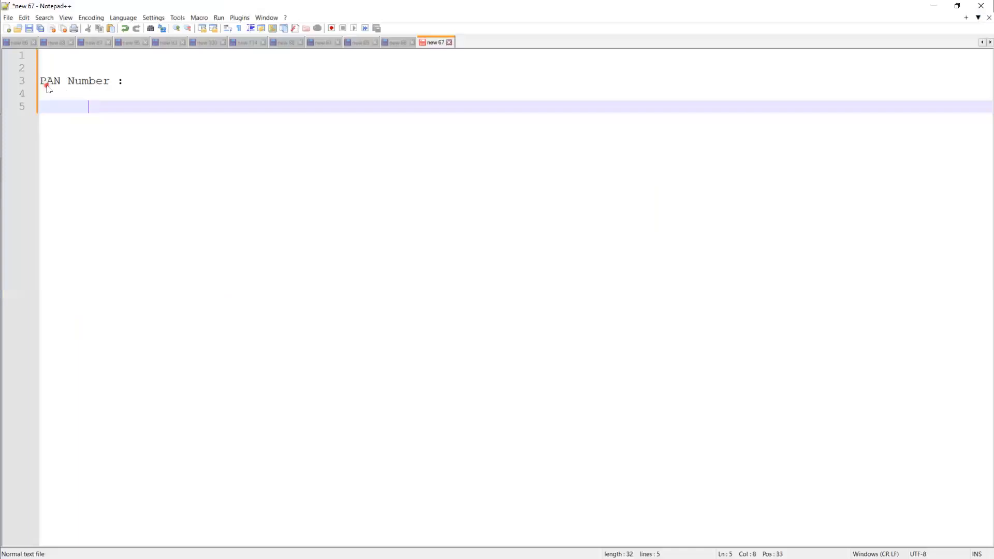
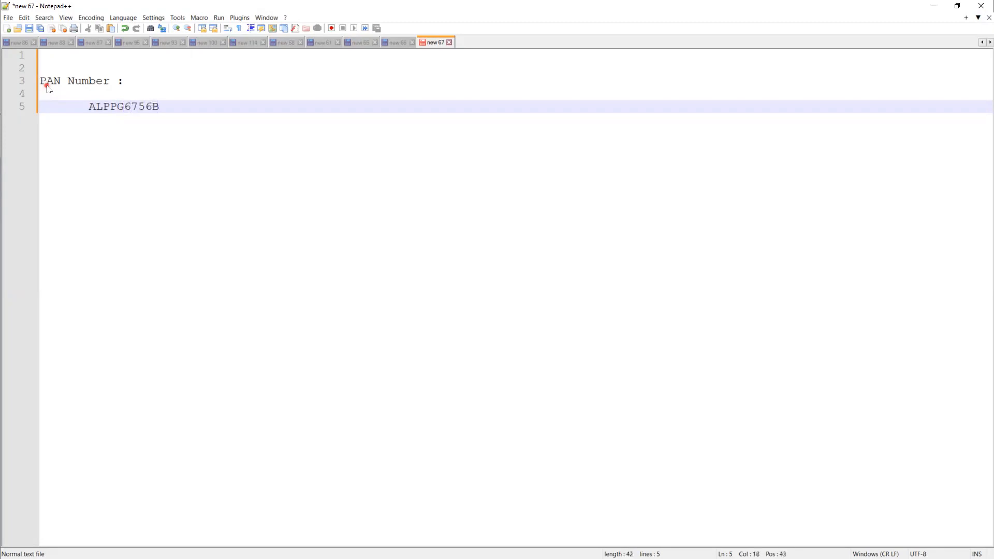
pyautogui.press('Return')
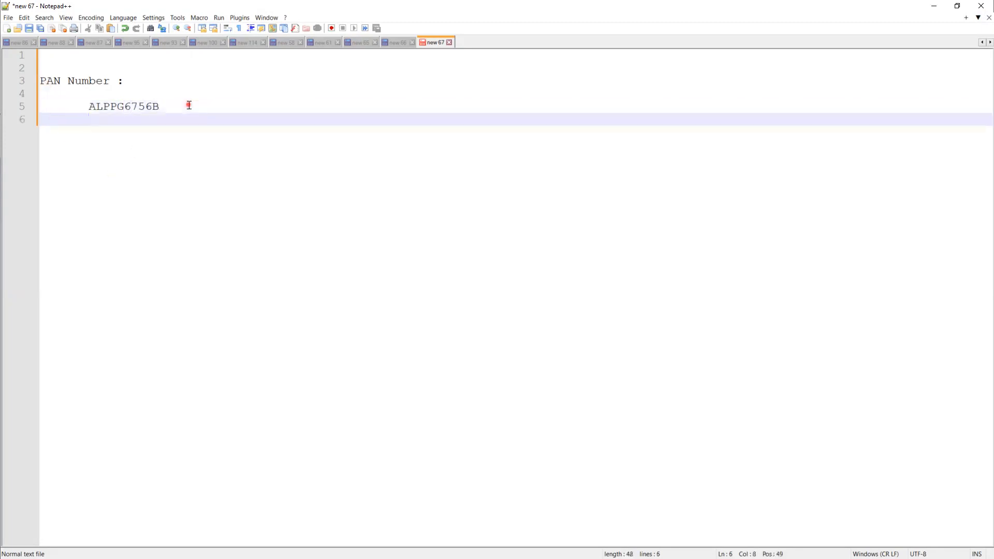
pyautogui.write('----------')
pyautogui.click(125, 107)
pyautogui.click(128, 147)
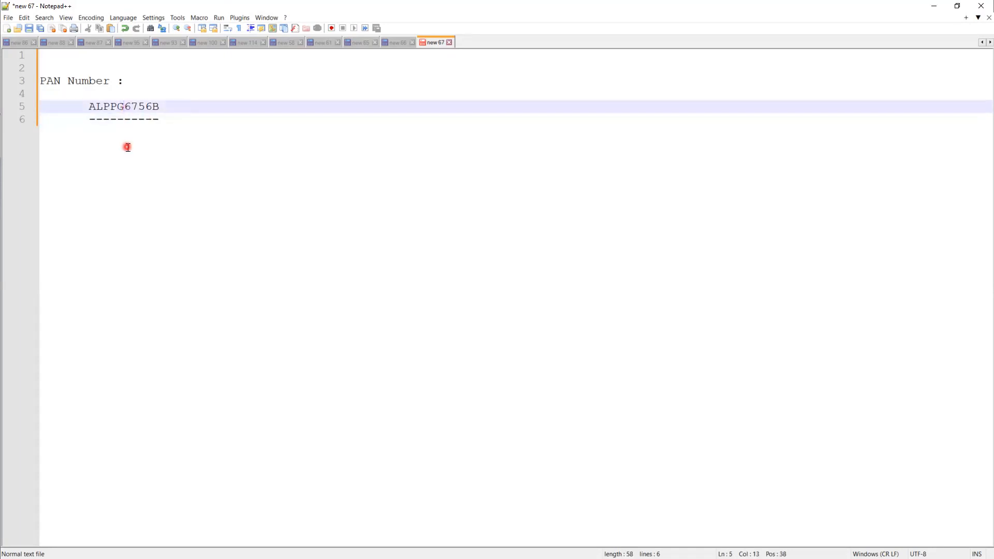
pyautogui.press('Down')
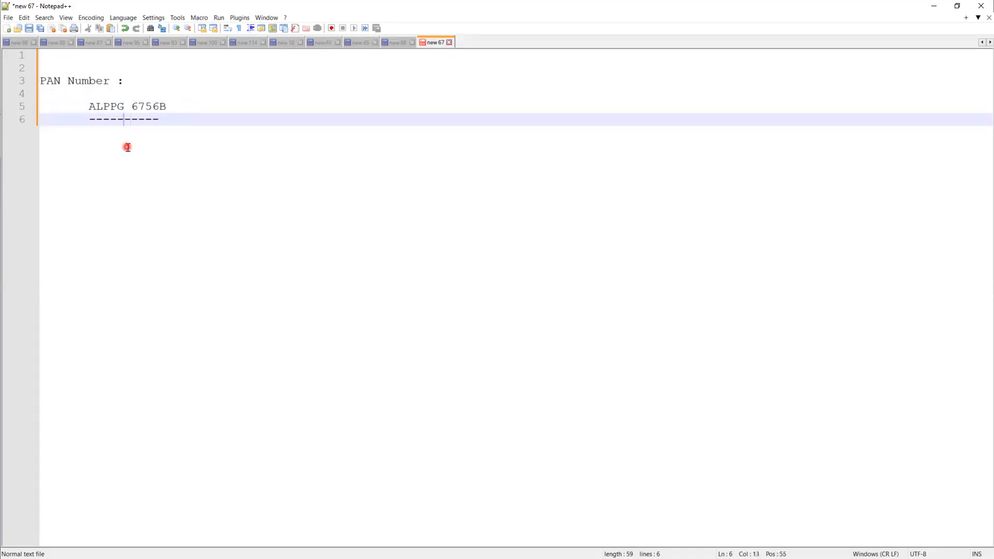
pyautogui.press('End')
# Step: Add group counts 5, 4 and 1 below the dashes and begin the pattern with [A-Z]
pyautogui.press('Return')
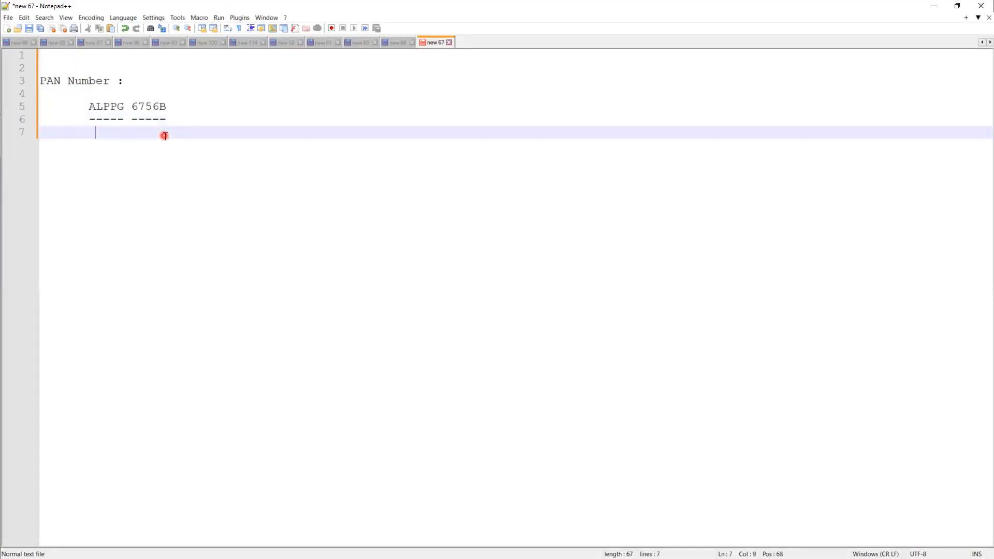
pyautogui.write('5')
pyautogui.click(160, 120)
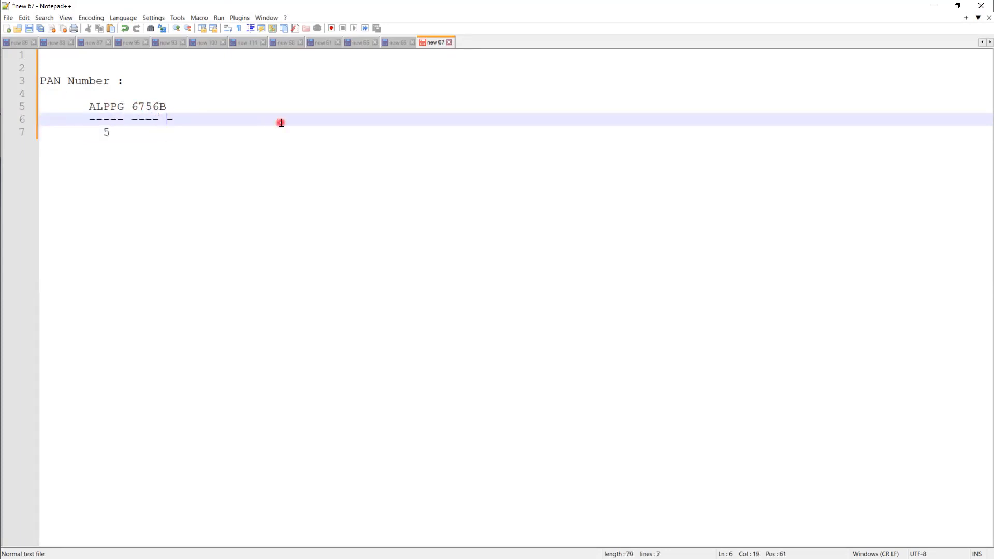
pyautogui.press('Up')
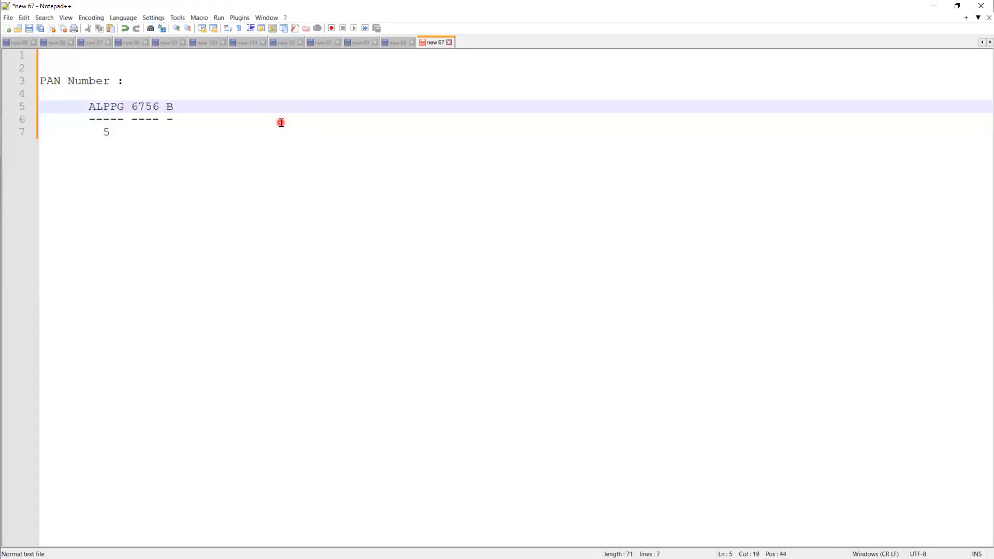
pyautogui.click(144, 135)
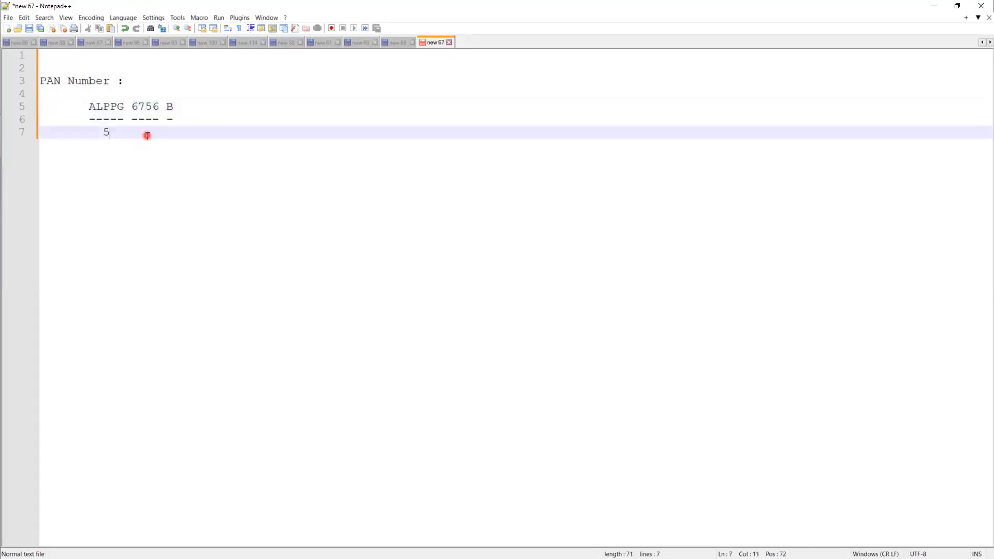
pyautogui.write('4   1')
pyautogui.press('Return')
pyautogui.press('Return')
pyautogui.press('BackSpace')
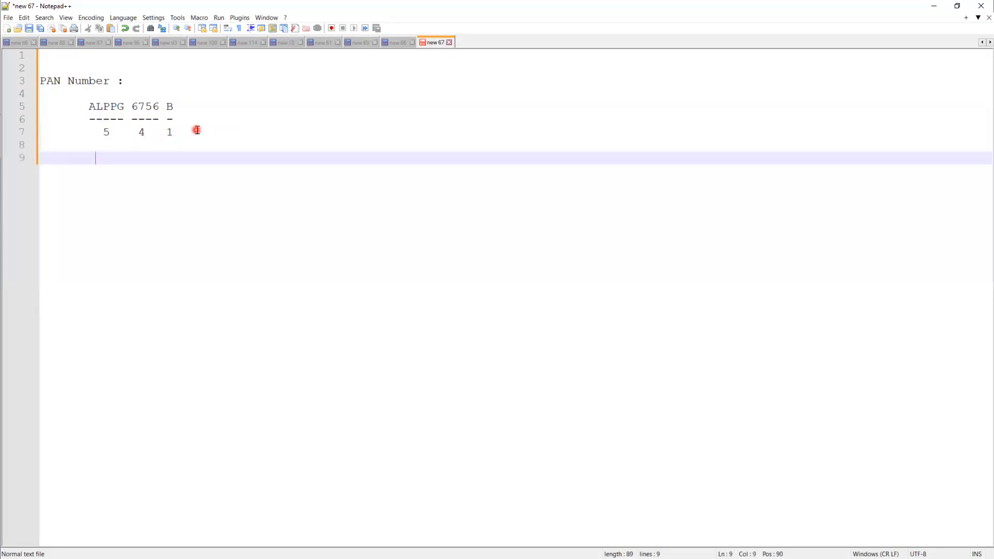
pyautogui.write('[]')
pyautogui.write('A')
pyautogui.write('-')
pyautogui.write('Z')
# Step: Finish the pattern as [A-Z]{5}[0-9]{4}[A-Z]{1}, removing a mistyped parenthesis
pyautogui.press('Right')
pyautogui.write('{}')
pyautogui.write('5')
pyautogui.write('[')
pyautogui.write('0-9')
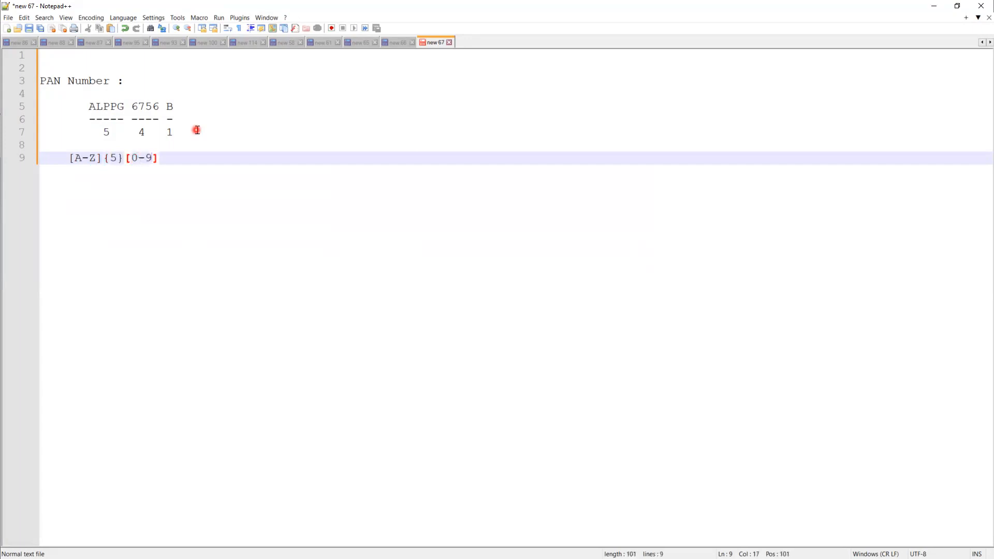
pyautogui.write('{4)')
pyautogui.press('BackSpace')
pyautogui.write('[A-')
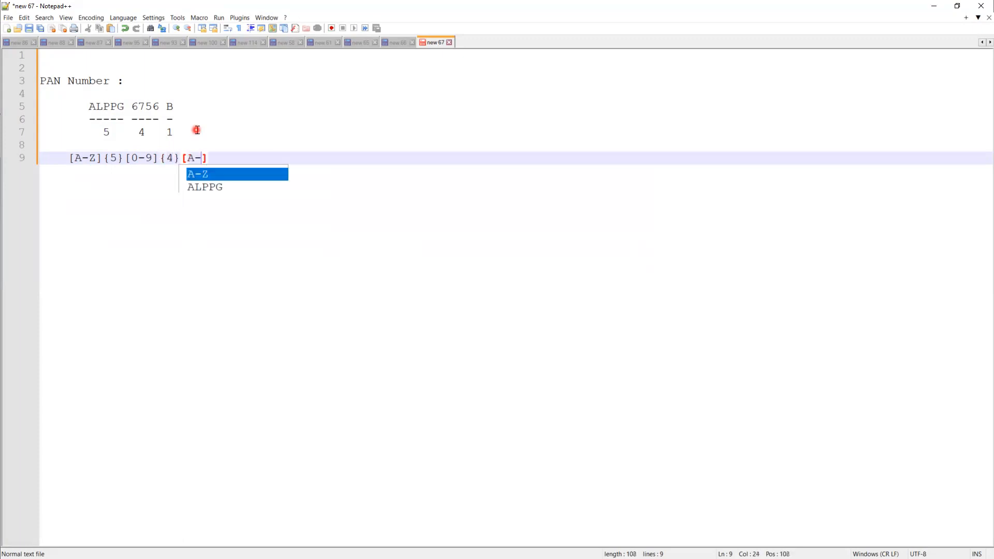
pyautogui.write('Z')
pyautogui.write(']')
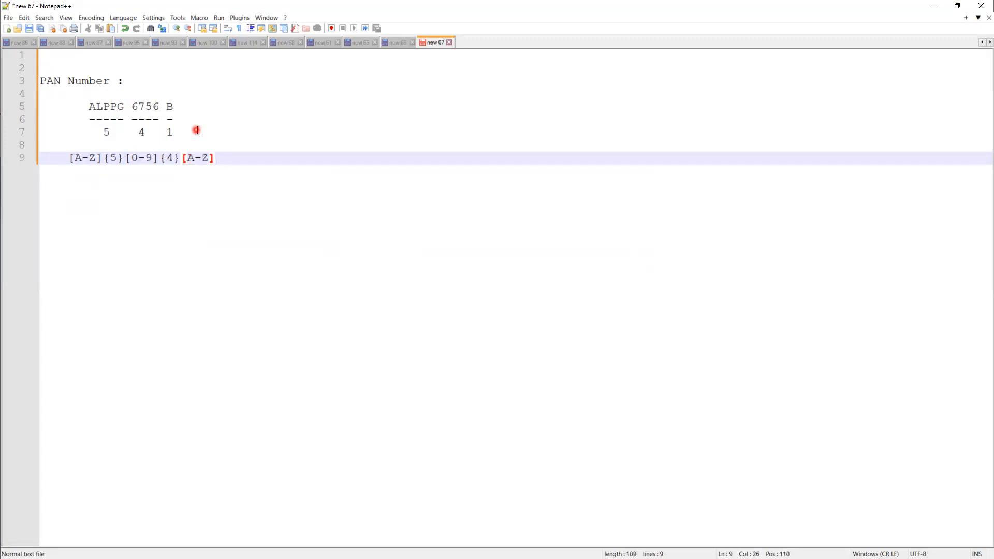
pyautogui.write('{1')
# Step: Highlight the sample's five letters and the first A-Z range in the pattern
pyautogui.doubleClick(108, 107)
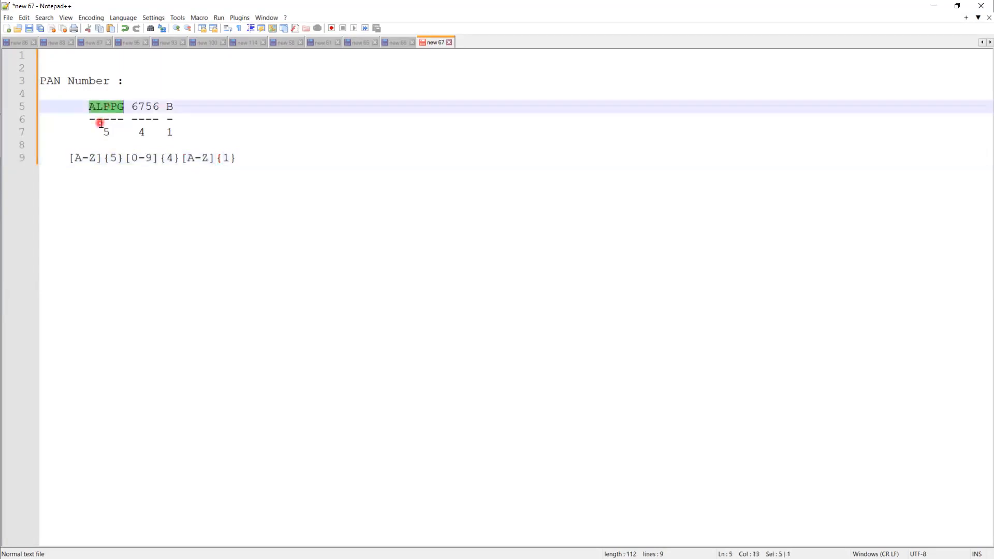
pyautogui.click(99, 157)
pyautogui.moveTo(95, 158)
pyautogui.mouseDown()
pyautogui.moveTo(75, 159)
pyautogui.moveTo(82, 166)
pyautogui.mouseUp()
# Step: Extend the first letter group to [A-Z,a-z], removing the extra space
pyautogui.click(91, 175)
pyautogui.click(96, 158)
pyautogui.click(223, 212)
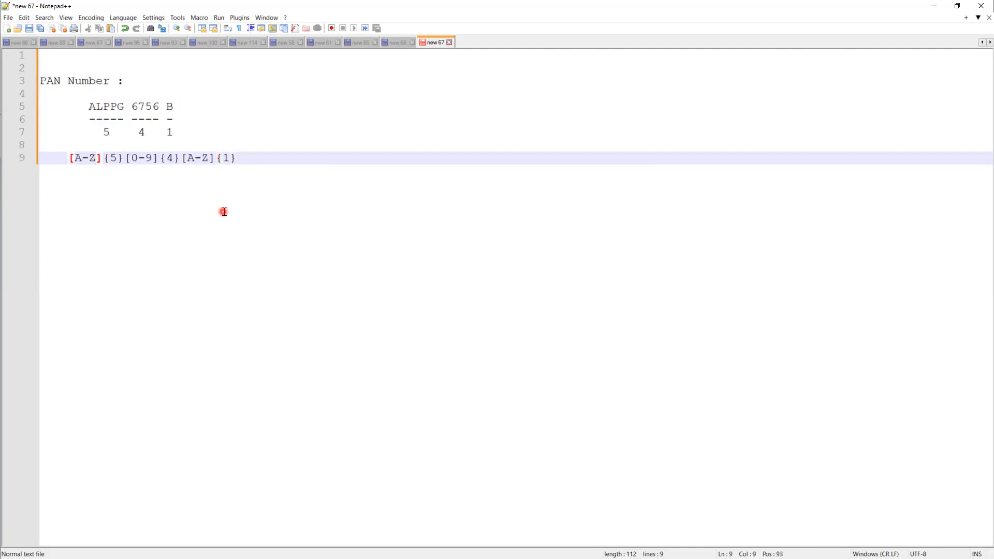
pyautogui.write(', ')
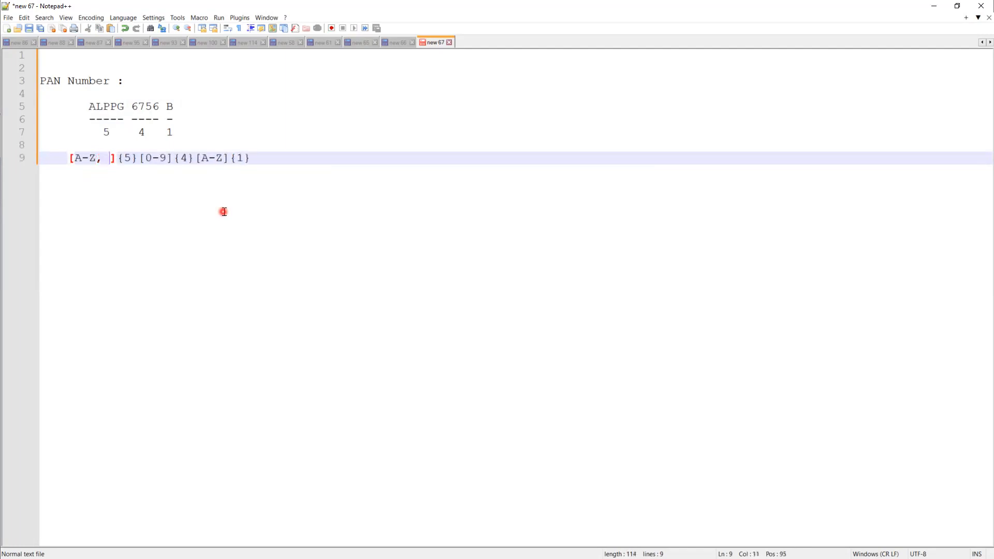
pyautogui.write('a-z')
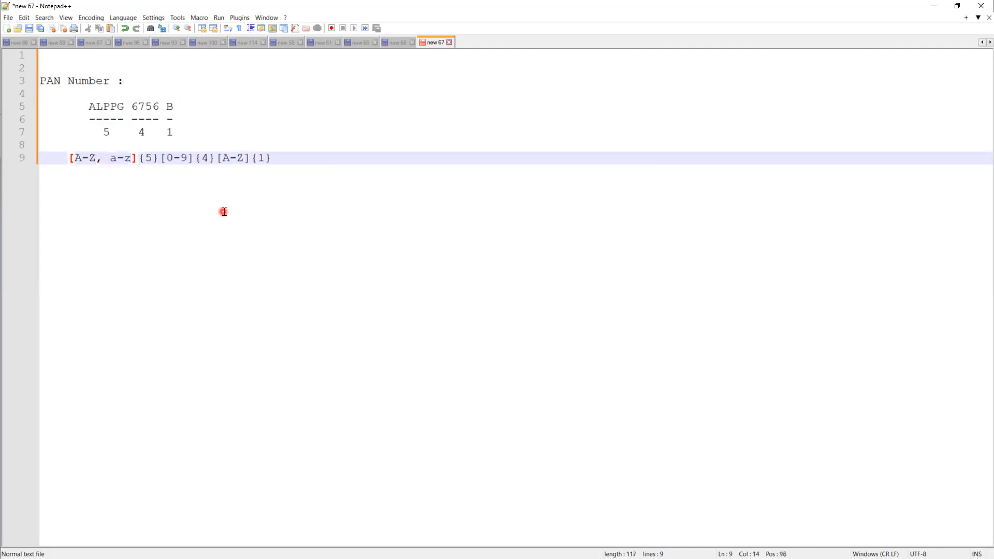
pyautogui.press('Left')
pyautogui.press('Left')
pyautogui.press('Left')
pyautogui.press('BackSpace')
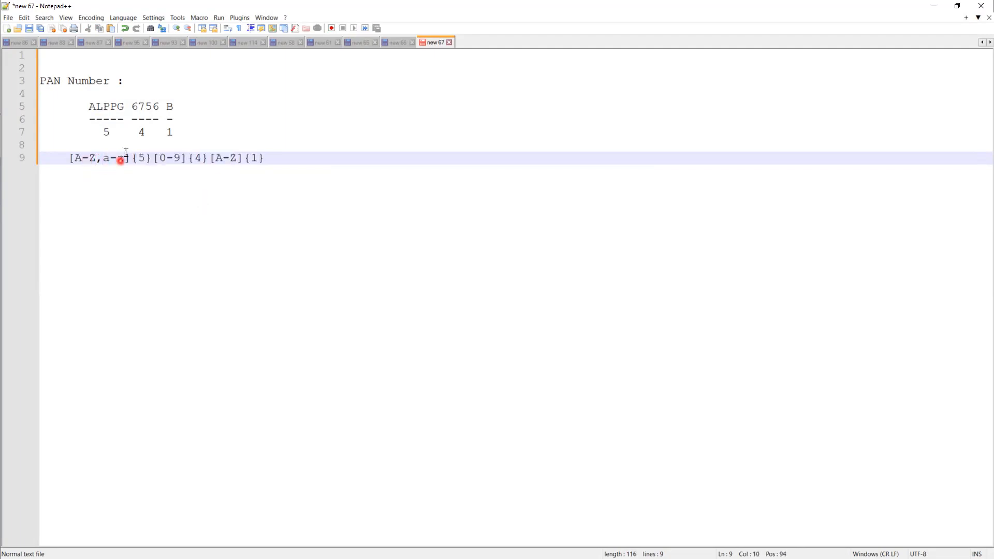
# Step: Extend the last letter group to [A-Z,a-z] and review the pattern against the 5-4-1 breakdown
pyautogui.click(237, 158)
pyautogui.write(',a-z')
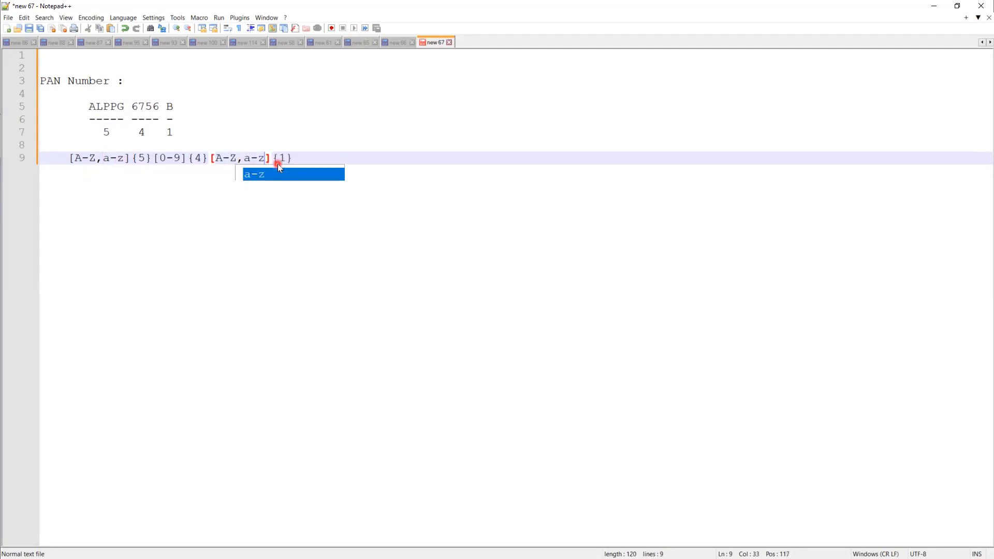
pyautogui.click(278, 257)
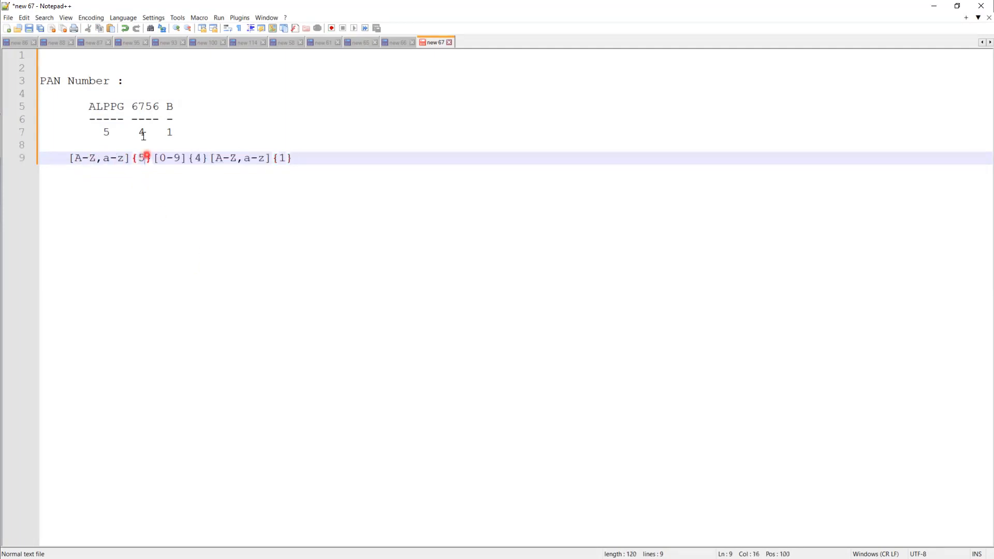
pyautogui.moveTo(124, 107); pyautogui.dragTo(89, 106)
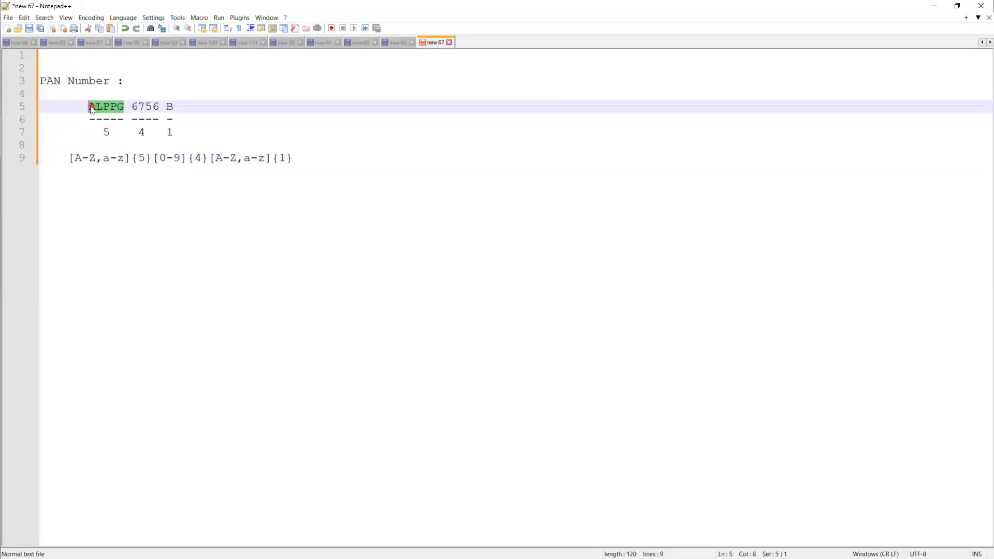
pyautogui.doubleClick(197, 157)
pyautogui.click(302, 158)
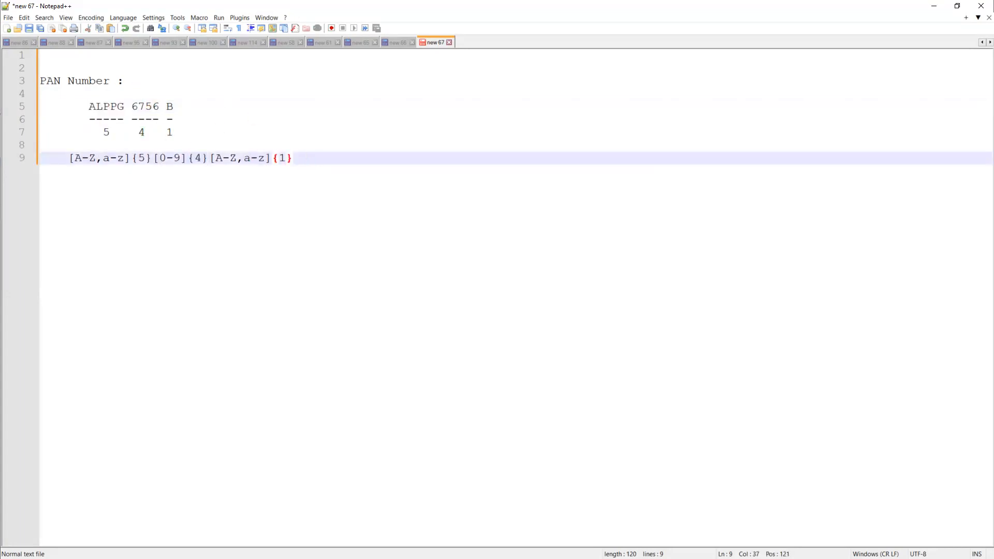
pyautogui.moveTo(318, 149); pyautogui.dragTo(76, 158)
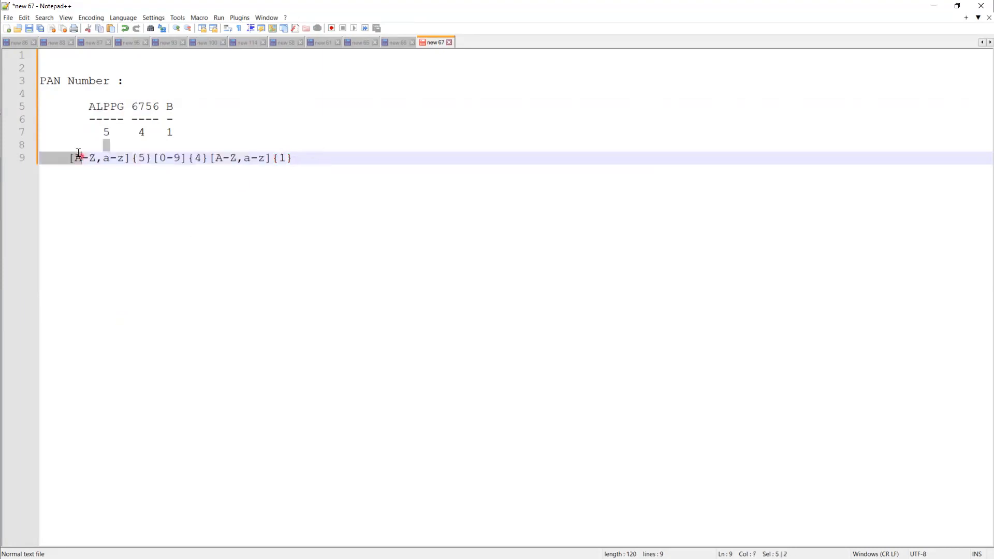
# Step: Wrap line 9's pattern as NOT(REGEX,'[A-Z,a-z]{5}[0-9]{4}[A-Z,a-z]{1}')
pyautogui.click(136, 197)
pyautogui.click(67, 157)
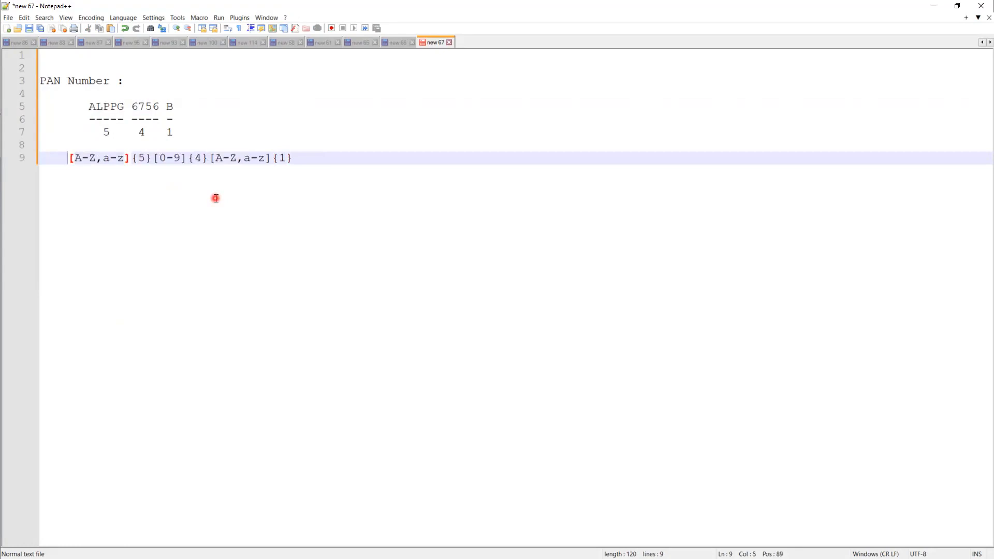
pyautogui.write('NOT(RE')
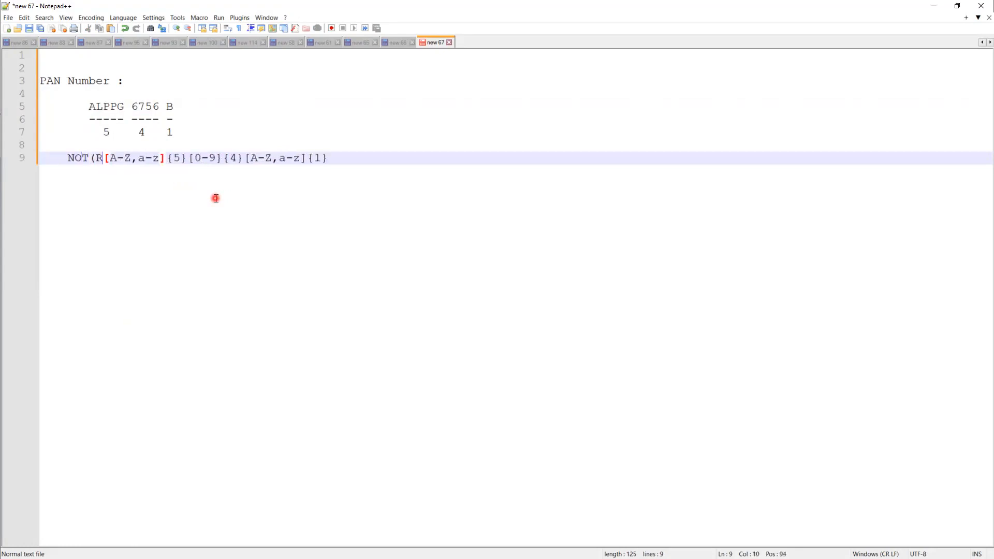
pyautogui.write('G')
pyautogui.write('EX,')
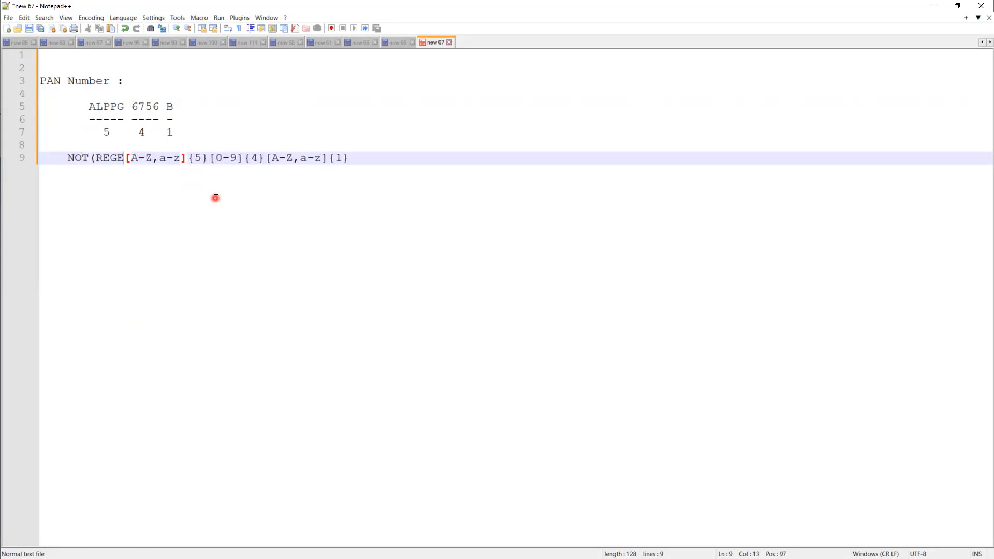
pyautogui.write("'")
pyautogui.press('Right')
pyautogui.press('Right')
pyautogui.press('Right')
pyautogui.press('Right')
pyautogui.press('Right')
pyautogui.press('Right')
pyautogui.press('Right')
pyautogui.press('Right')
pyautogui.press('Right')
pyautogui.press('Right')
pyautogui.press('Right')
pyautogui.press('Right')
pyautogui.press('Right')
pyautogui.press('Right')
pyautogui.press('Right')
pyautogui.press('Right')
pyautogui.press('Right')
pyautogui.press('Right')
pyautogui.press('Right')
pyautogui.press('Right')
pyautogui.write("'")
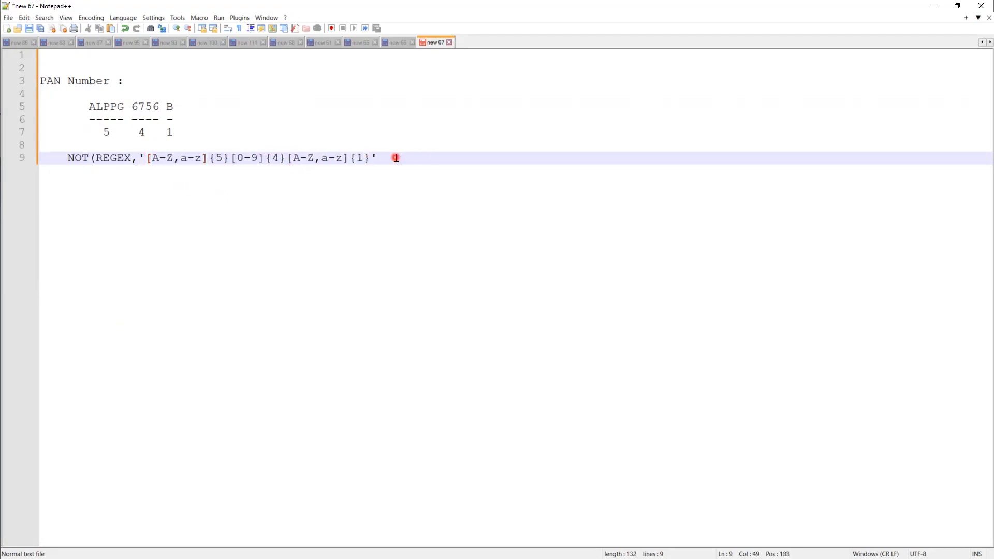
pyautogui.write(')')
# Step: Add the heading 'Assignemnt' on line 2
pyautogui.click(76, 65)
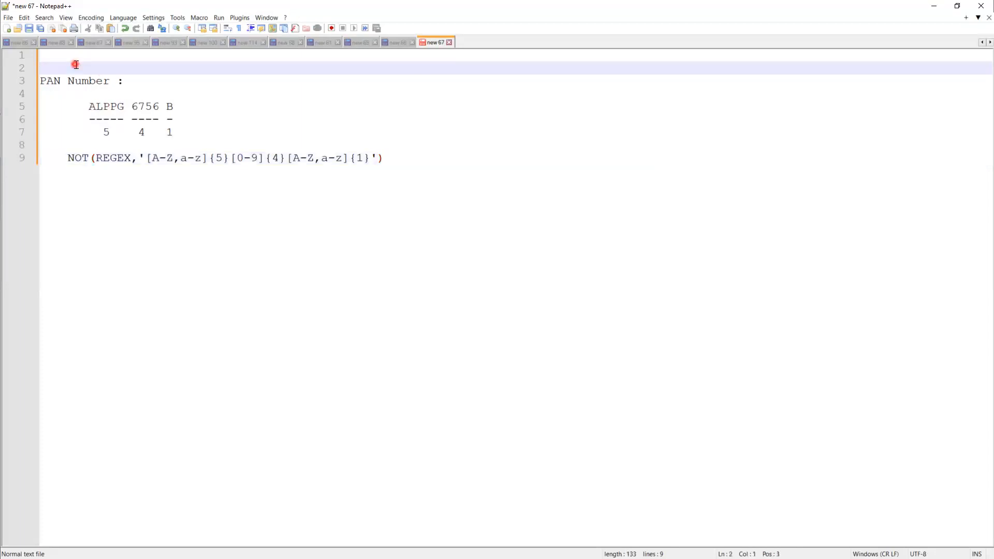
pyautogui.write('Assignemnt')
pyautogui.press('Return')
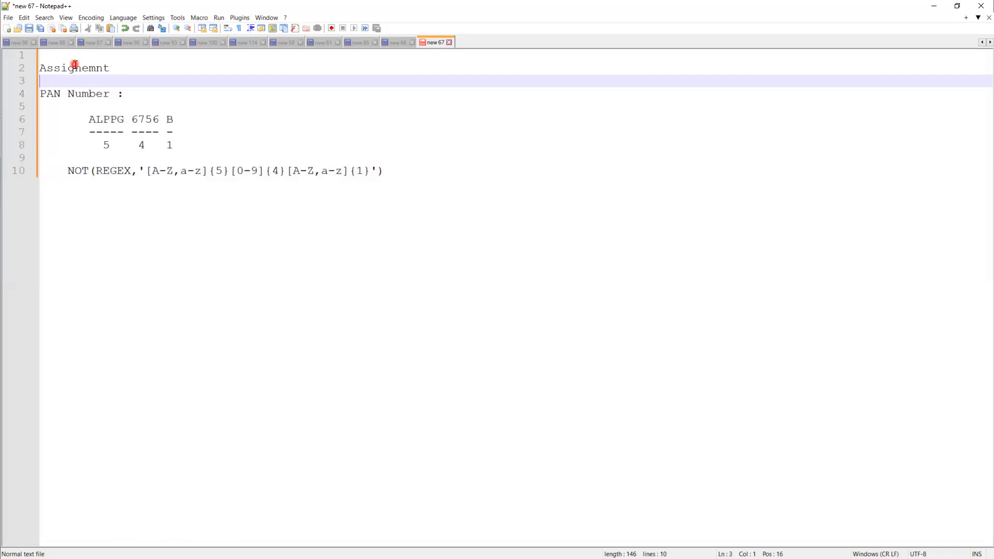
# Step: Write the task 'Create a PAN Number Field (Text) on Candidate Object' below the heading
pyautogui.write('Create a PAN Num')
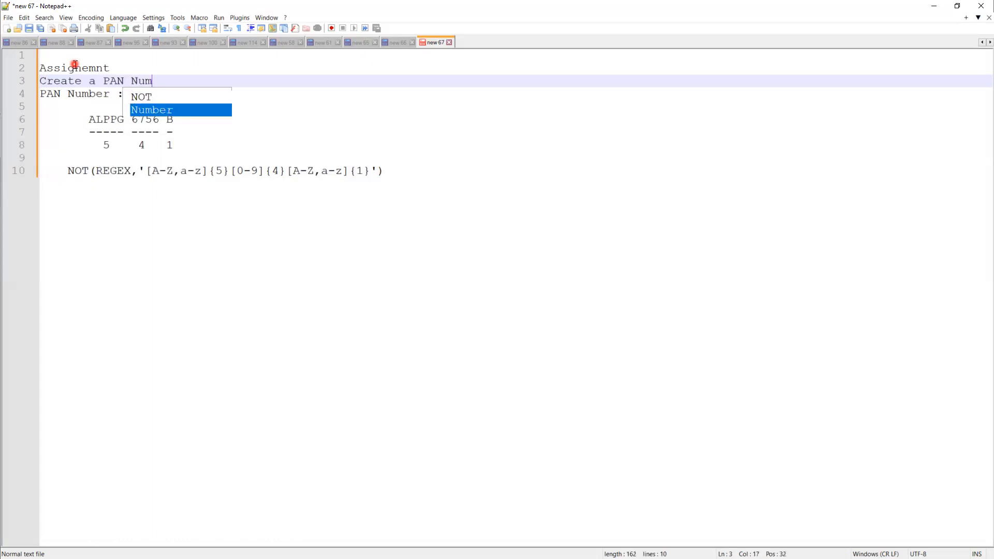
pyautogui.write('ber Field ')
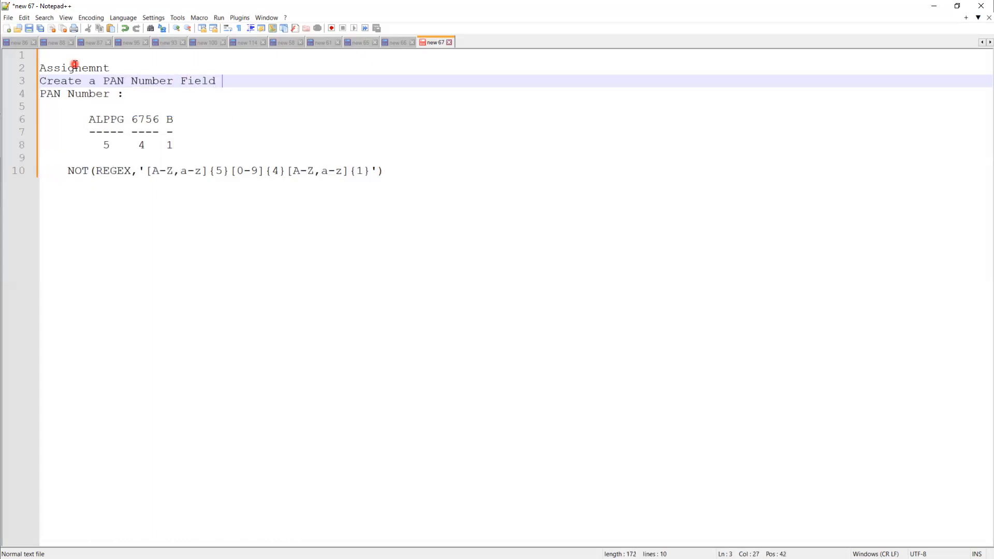
pyautogui.write('Text)')
pyautogui.press('BackSpace')
pyautogui.press('BackSpace')
pyautogui.write(')')
pyautogui.press('Left')
pyautogui.press('Left')
pyautogui.press('Left')
pyautogui.write('(')
pyautogui.press('Right')
pyautogui.press('Right')
pyautogui.write('on Candidate ')
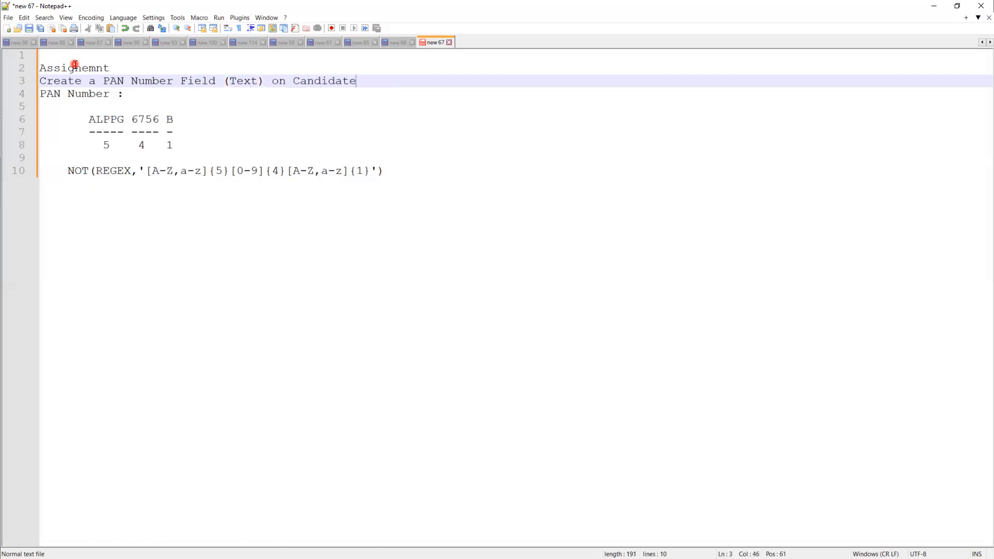
pyautogui.write('Object')
pyautogui.press('Return')
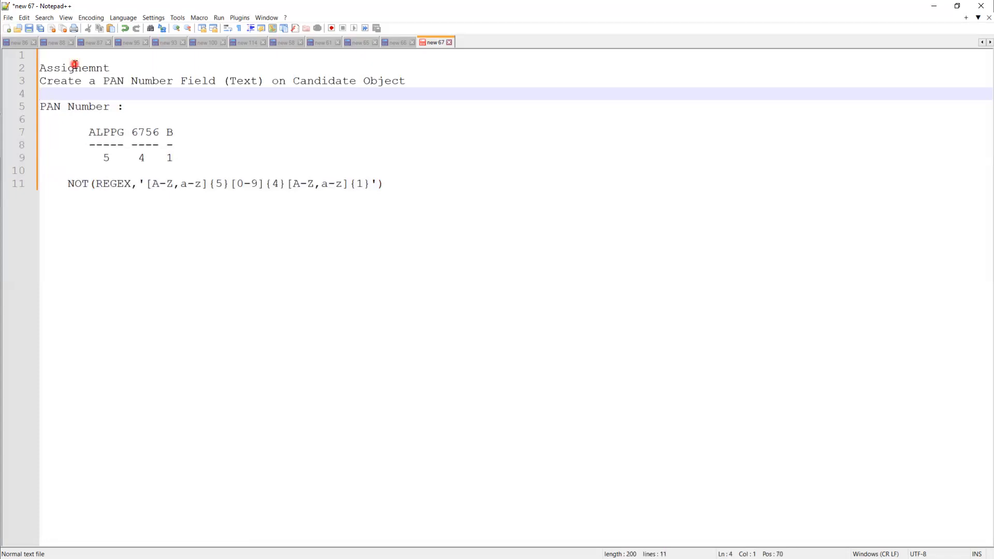
pyautogui.write('Create a')
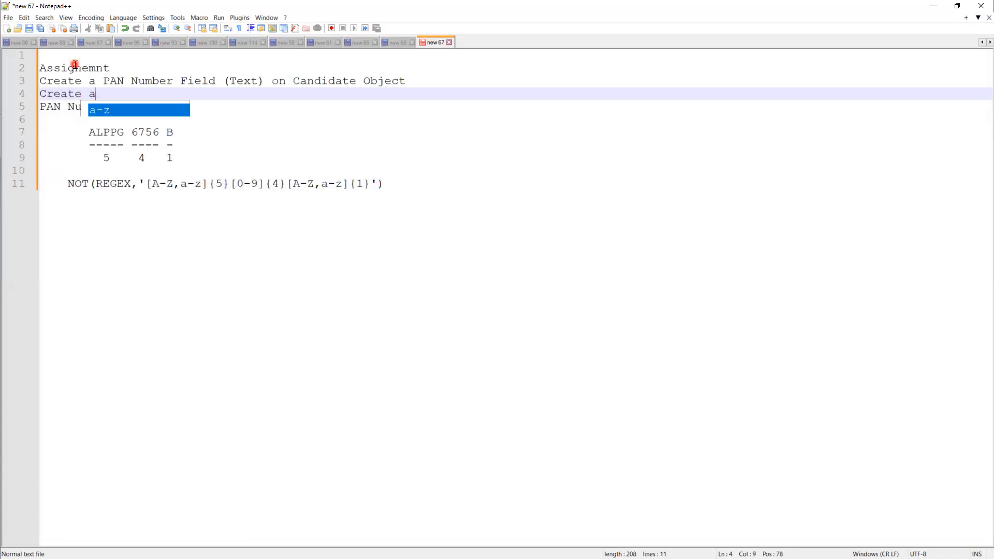
pyautogui.write('Va')
# Step: Replace line 4's partial text with 'Implement a Validation Rule on Candidate Object to verify the Valid PAN Number'
pyautogui.press('BackSpace')
pyautogui.press('BackSpace')
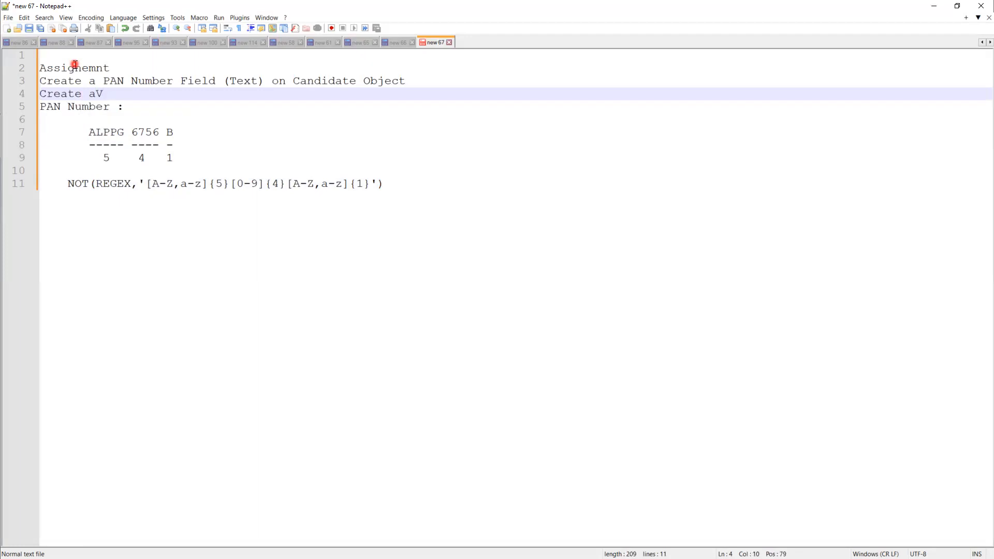
pyautogui.press('BackSpace')
pyautogui.press('BackSpace')
pyautogui.press('BackSpace')
pyautogui.press('BackSpace')
pyautogui.press('BackSpace')
pyautogui.press('BackSpace')
pyautogui.press('BackSpace')
pyautogui.press('BackSpace')
pyautogui.write('Implement a Valida')
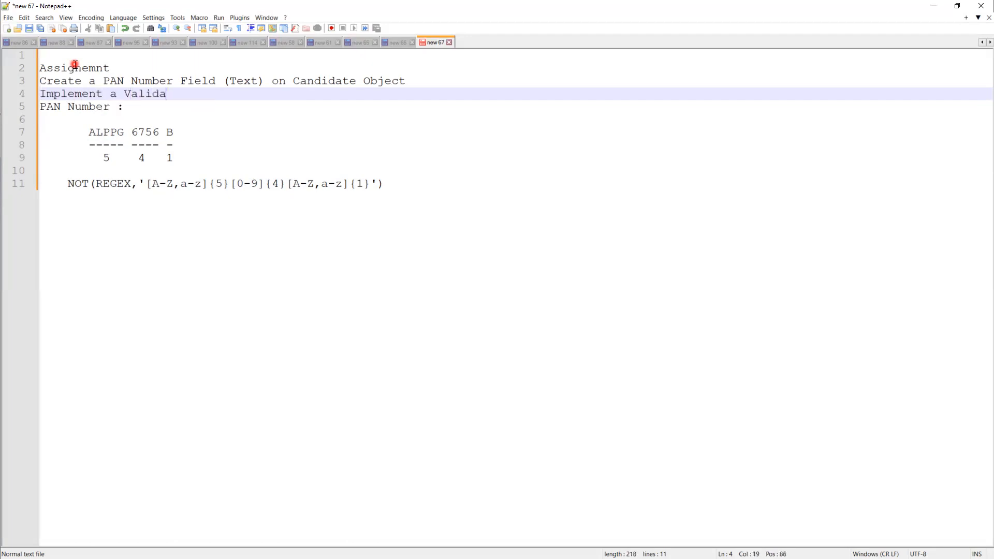
pyautogui.write('tion Rule on C')
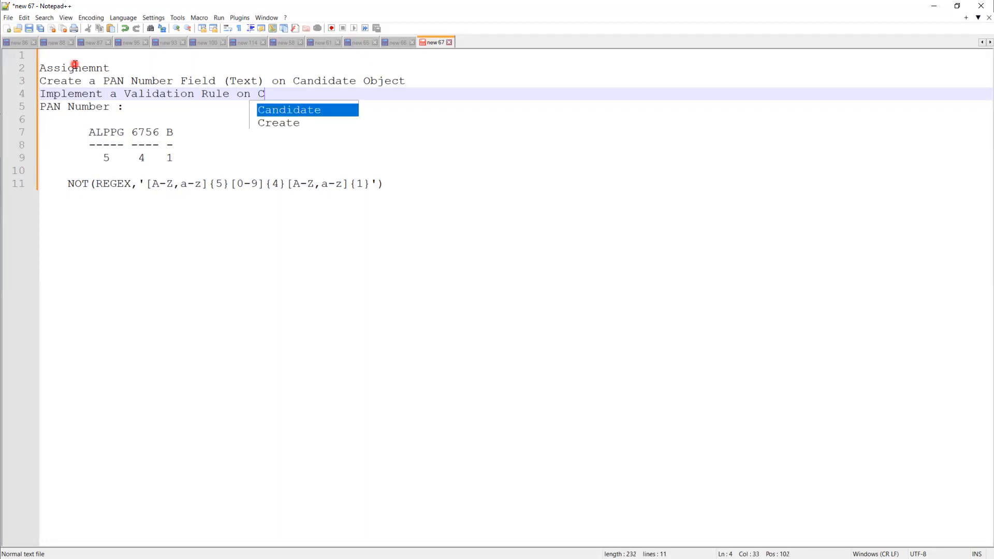
pyautogui.write('andidate ')
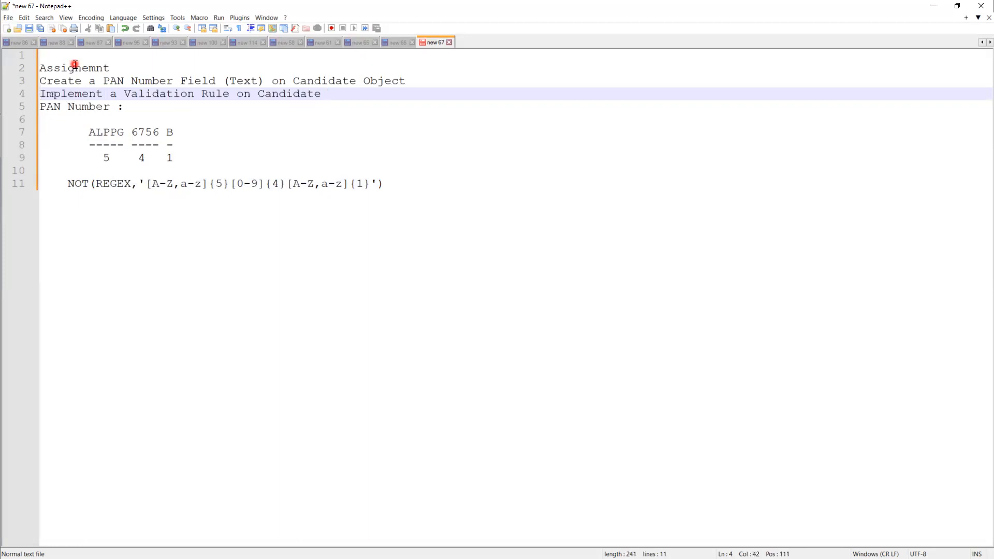
pyautogui.write('Object to verify the Vali')
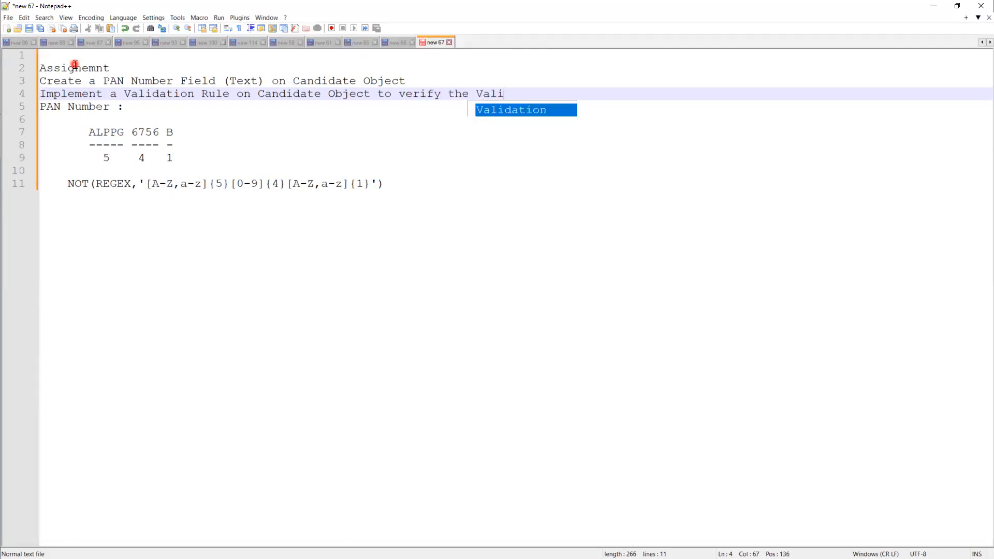
pyautogui.write('d ')
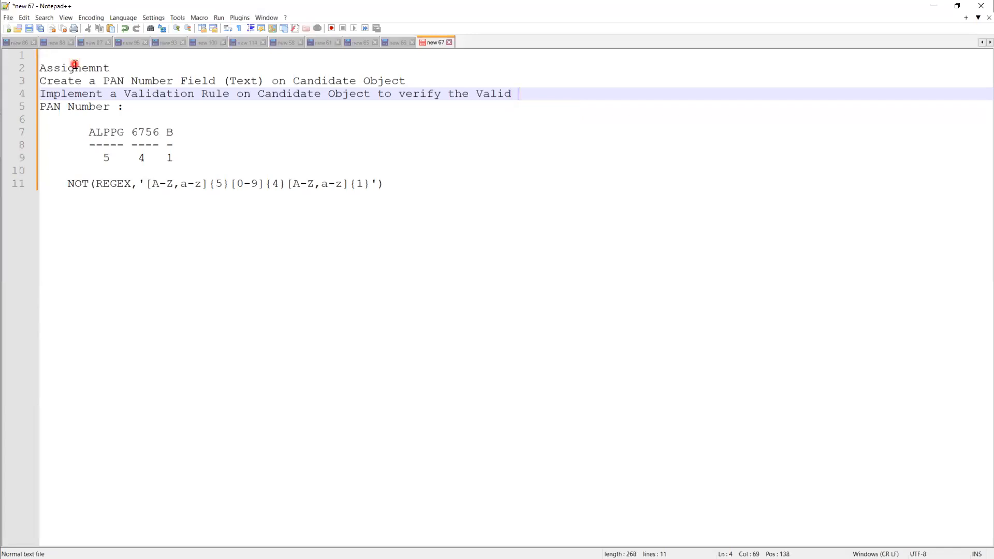
pyautogui.write('PAN Number')
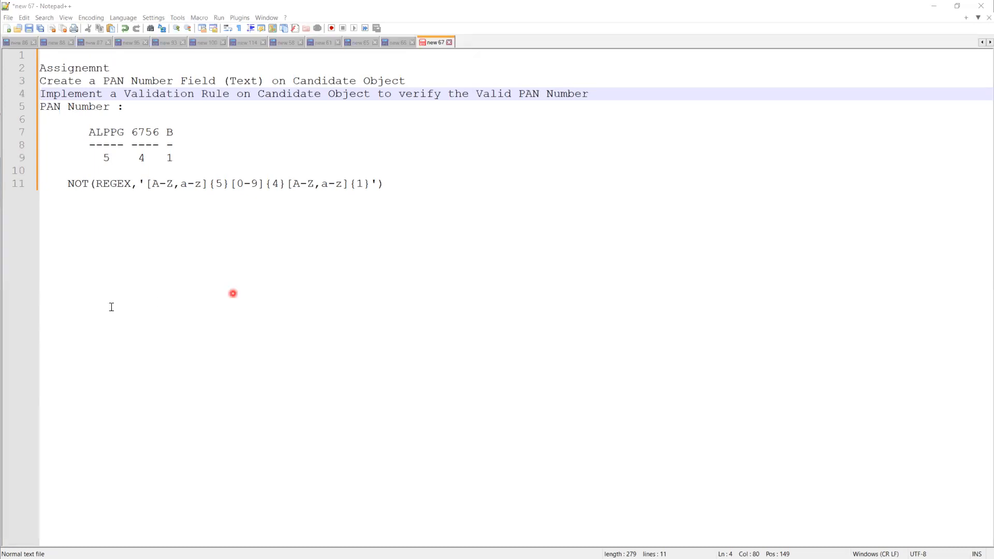
# Step: Select the whole PAN note, then show slide 8 'Homework' with its Account phone validation bullet
pyautogui.click(398, 184)
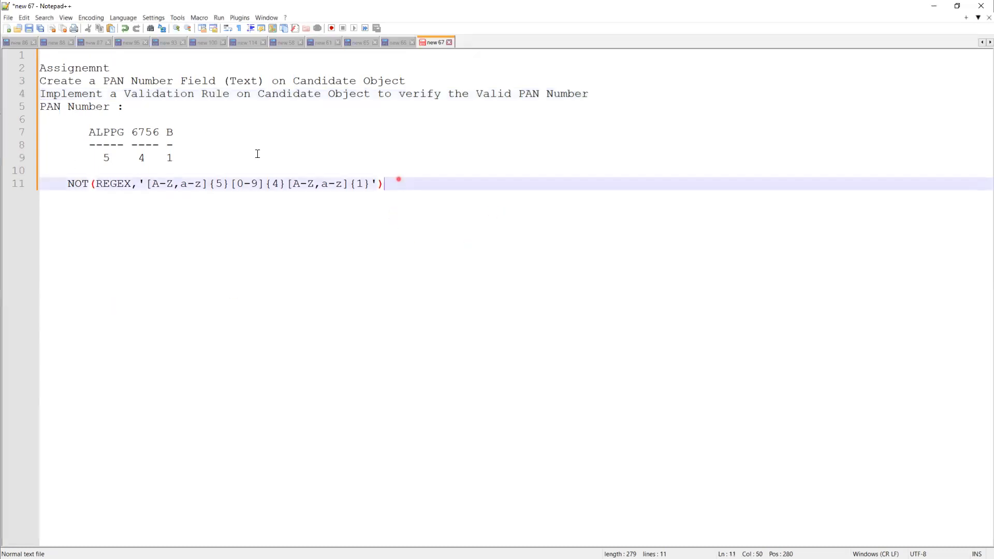
pyautogui.hotkey('ctrl', 'a')
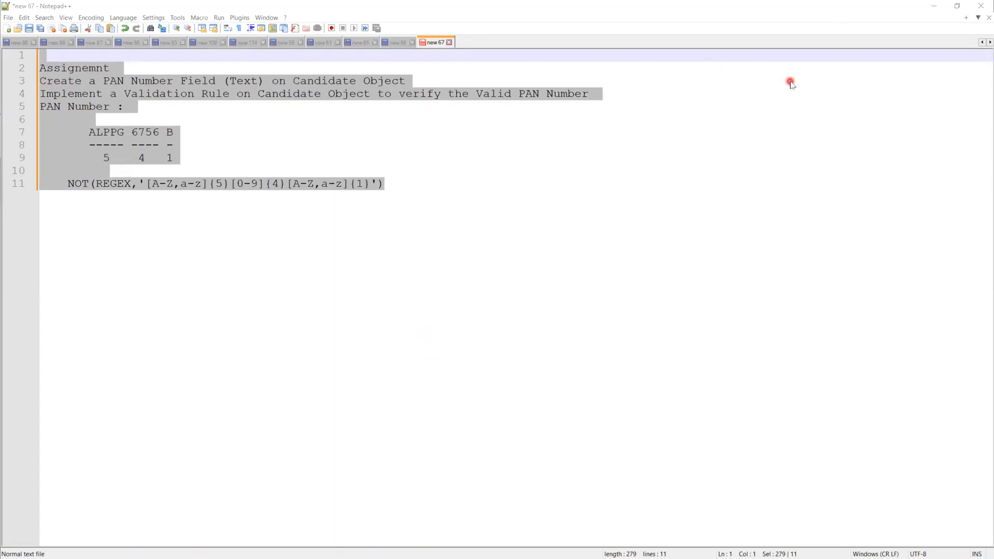
pyautogui.hotkey('alt', 'Tab')
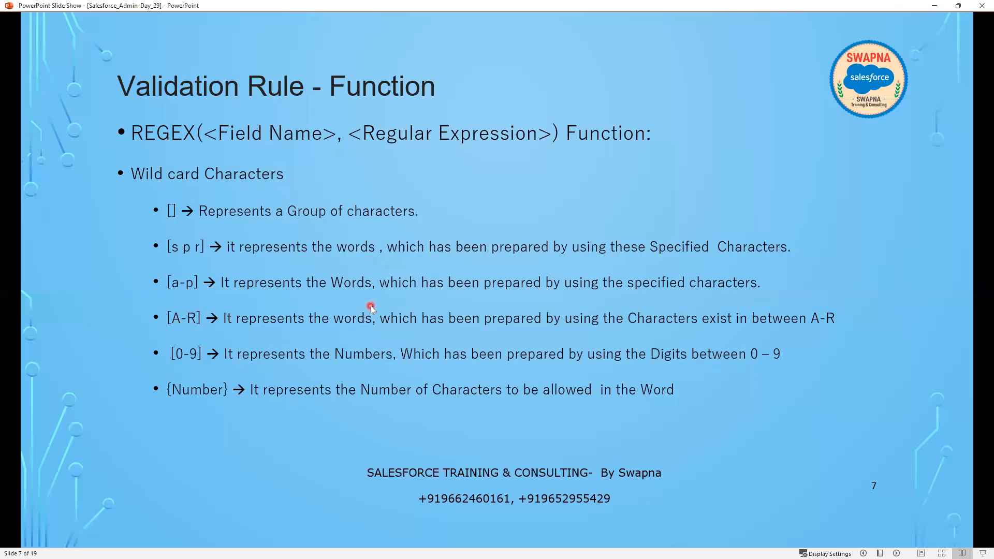
pyautogui.click(370, 306)
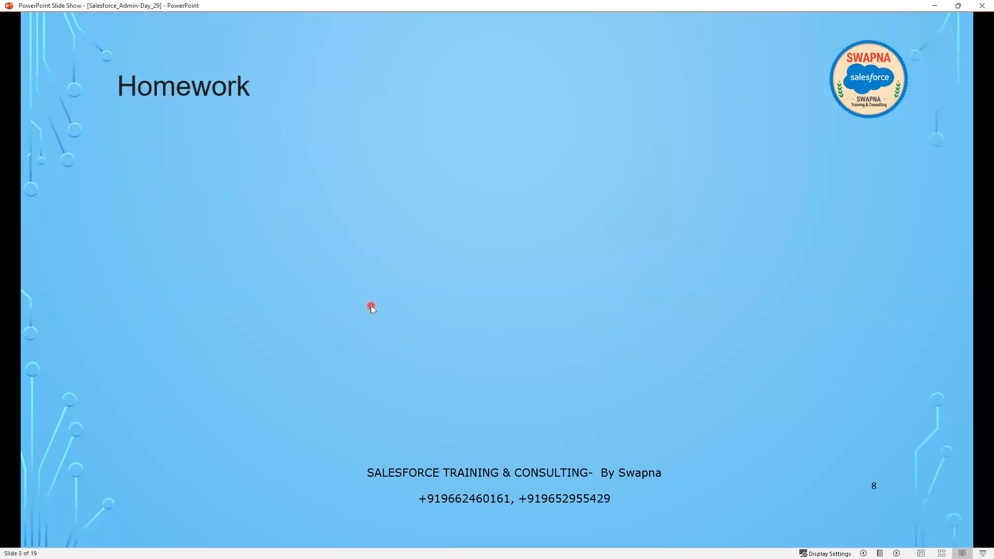
pyautogui.click(371, 306)
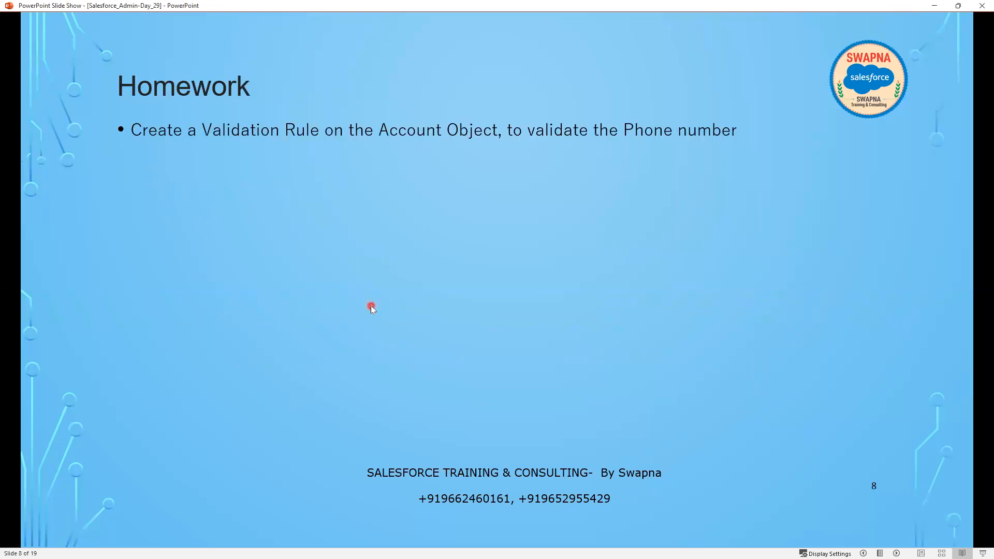
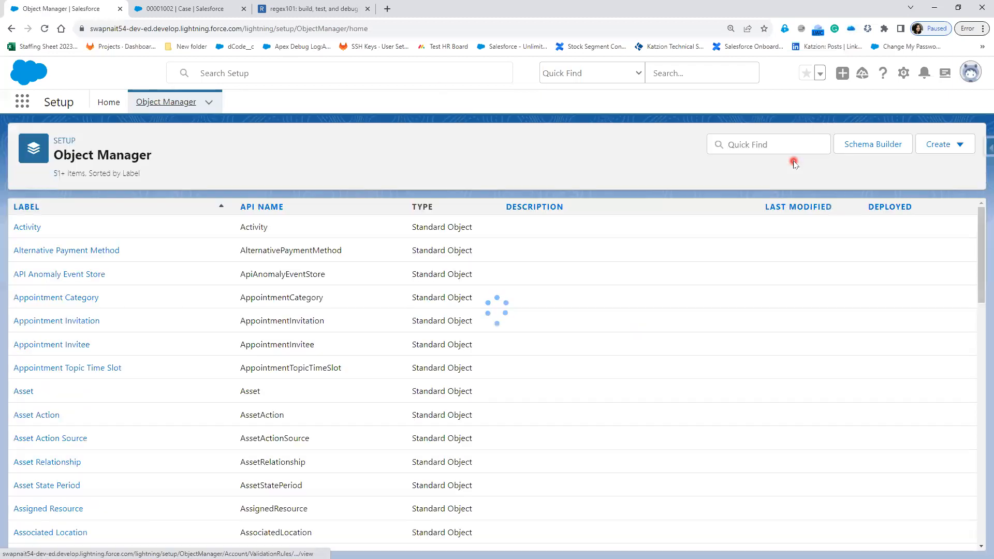
# Step: Filter Object Manager to show only the Position custom object
pyautogui.click(778, 143)
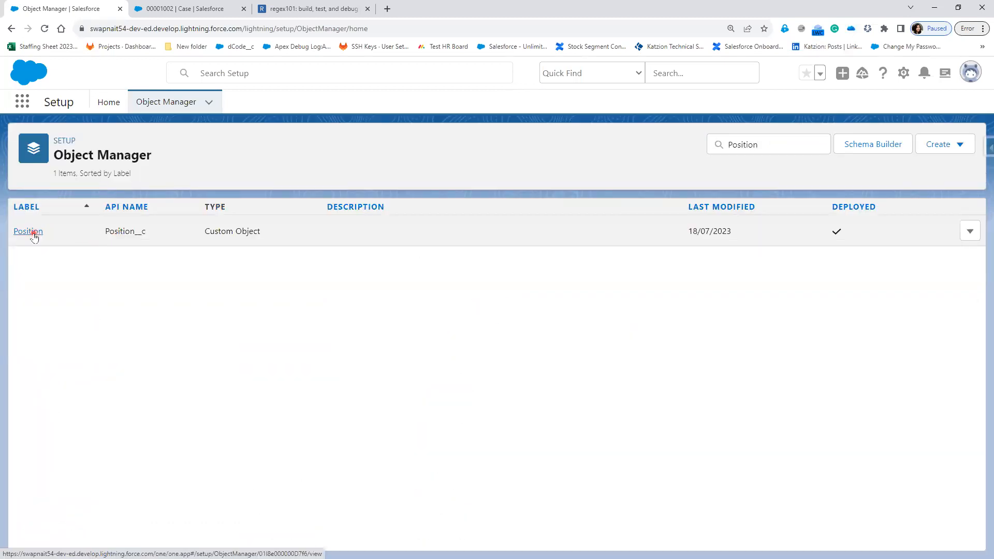
# Step: Open the Position object's fields and review the Location picklist values
pyautogui.click(29, 231)
pyautogui.click(63, 231)
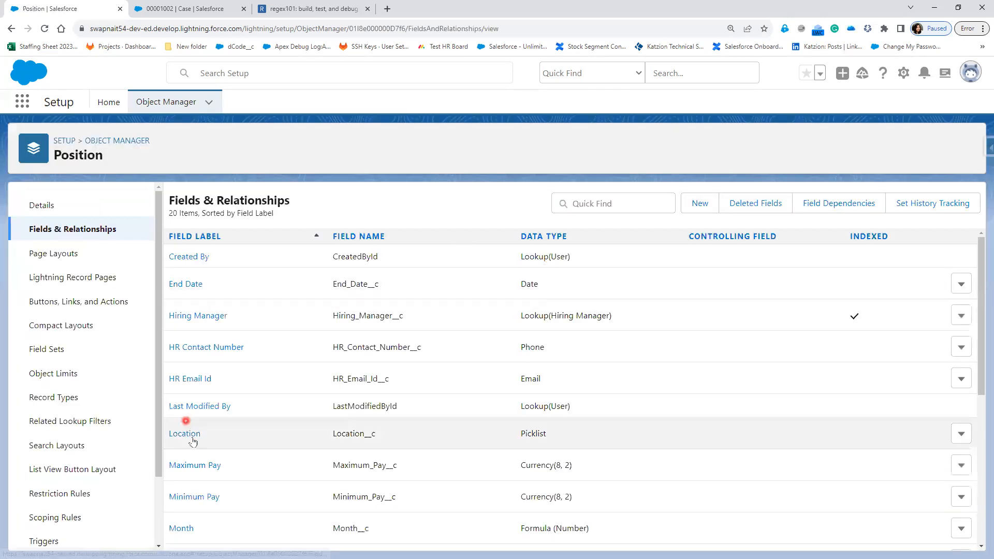
pyautogui.click(185, 434)
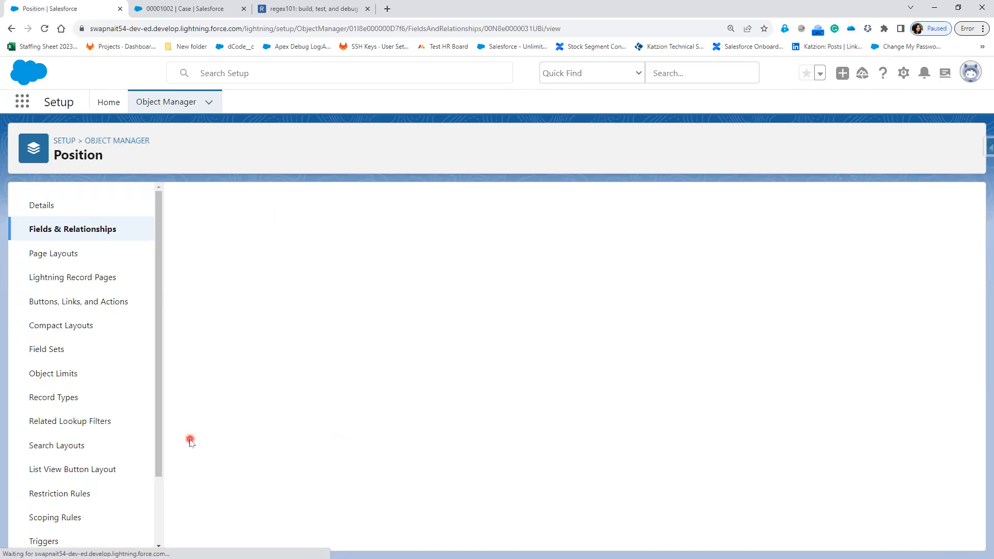
pyautogui.scroll(-7, 390, 450)
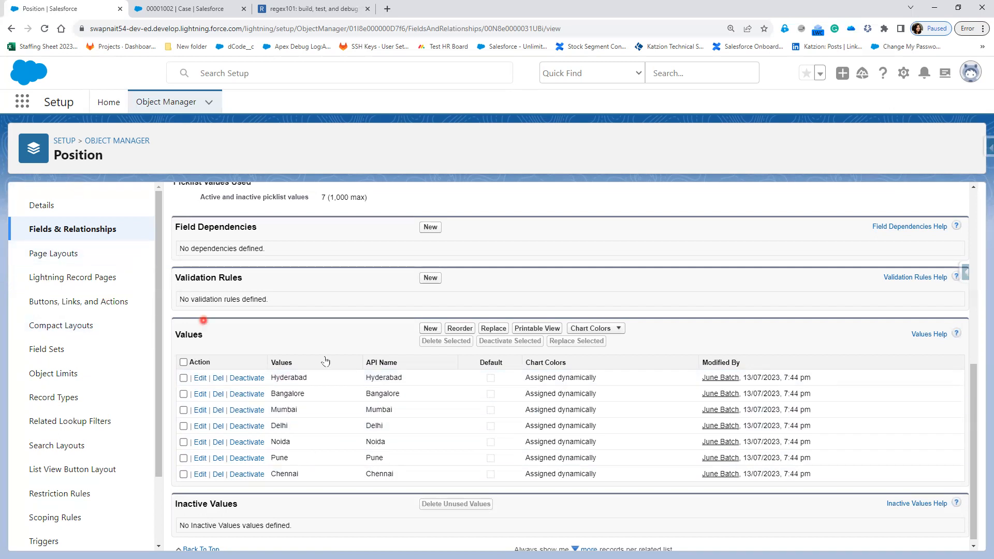
pyautogui.scroll(7, 325, 361)
# Step: Review the Position Status picklist values, then start a new Position page layout
pyautogui.click(57, 234)
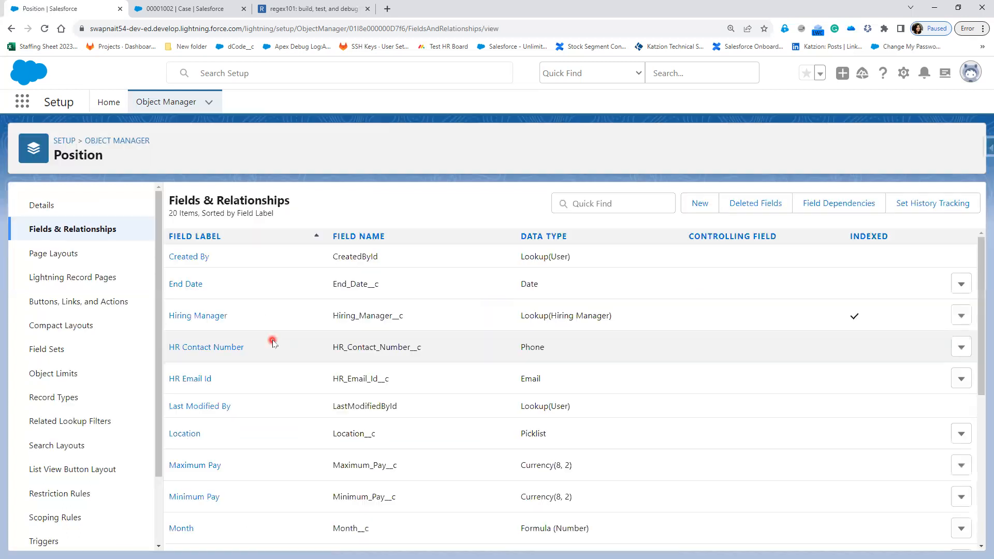
pyautogui.scroll(-4, 236, 474)
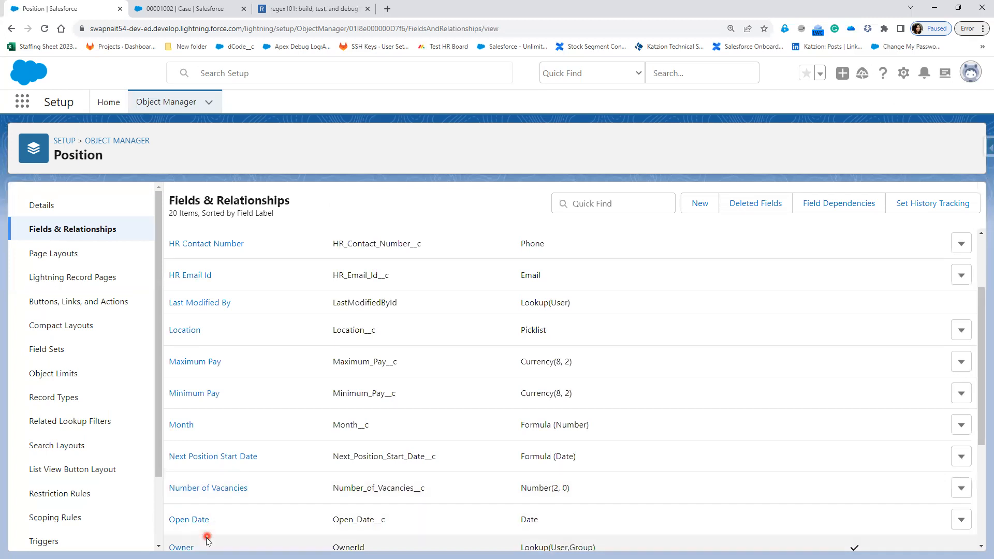
pyautogui.scroll(-1, 264, 518)
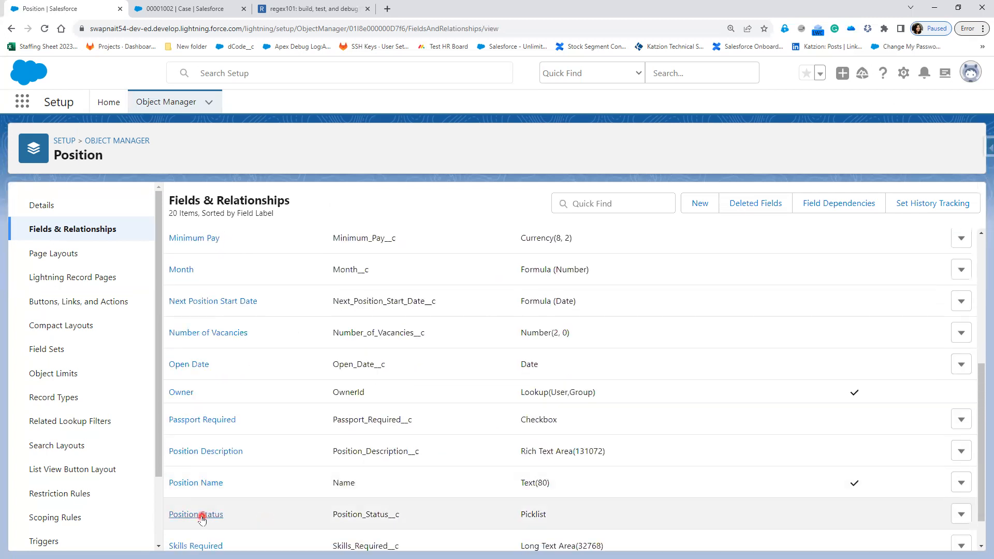
pyautogui.click(203, 518)
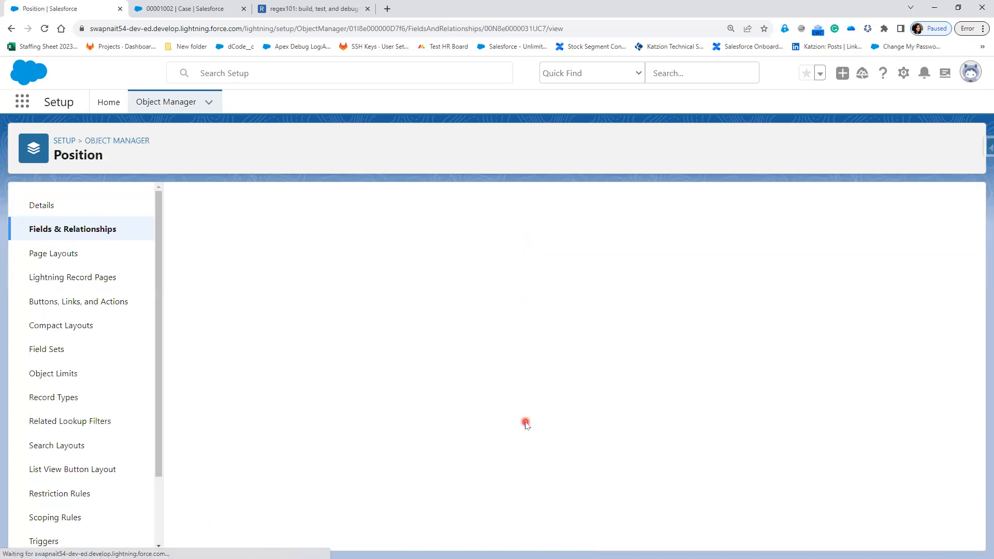
pyautogui.scroll(-7, 524, 425)
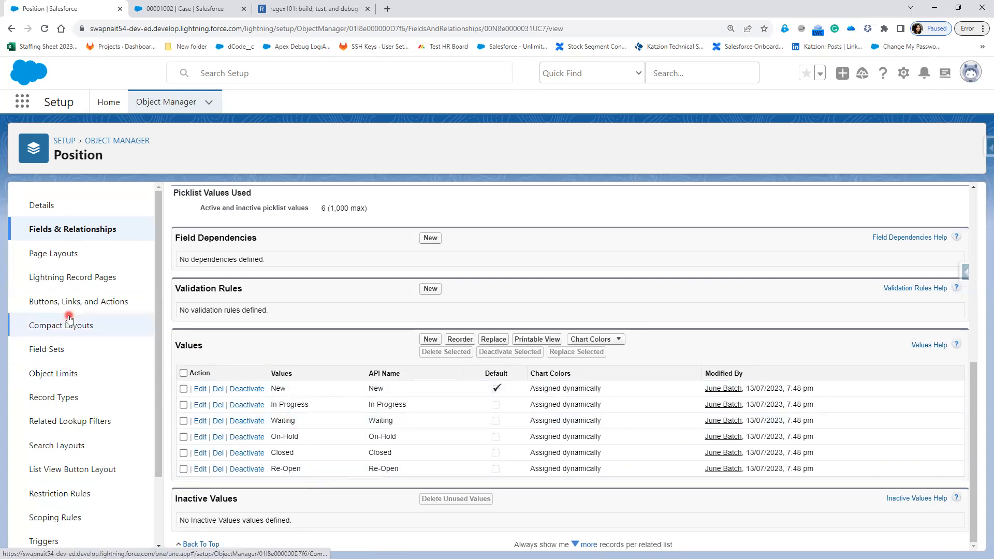
pyautogui.click(53, 255)
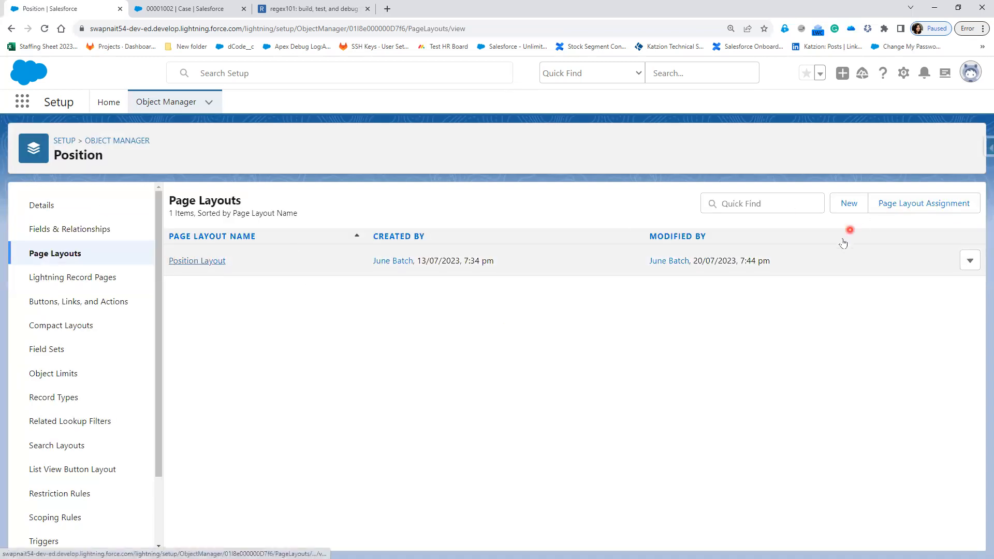
pyautogui.click(850, 207)
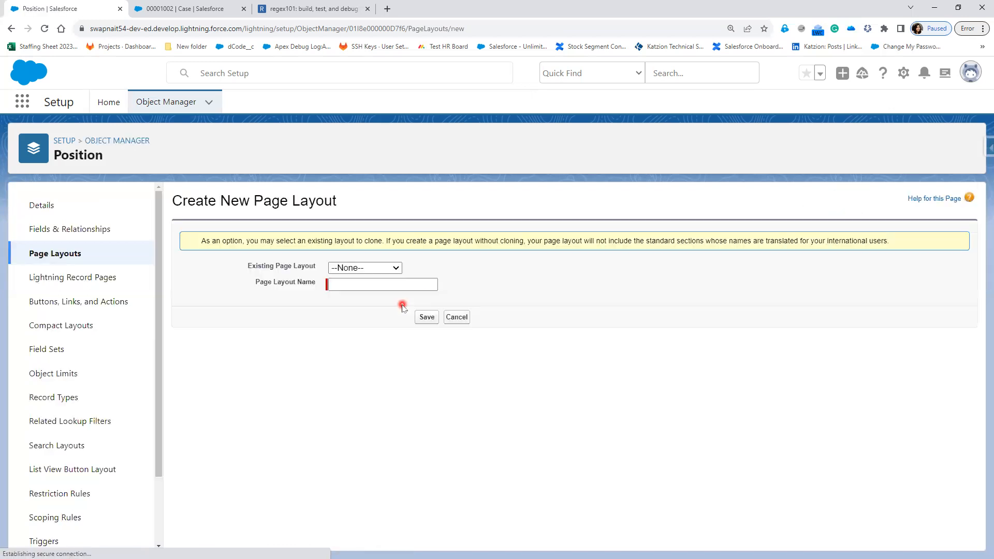
# Step: Create and save 'Non-IT Position Page Layout' as a clone of Position Layout
pyautogui.click(370, 268)
pyautogui.click(371, 291)
pyautogui.click(368, 284)
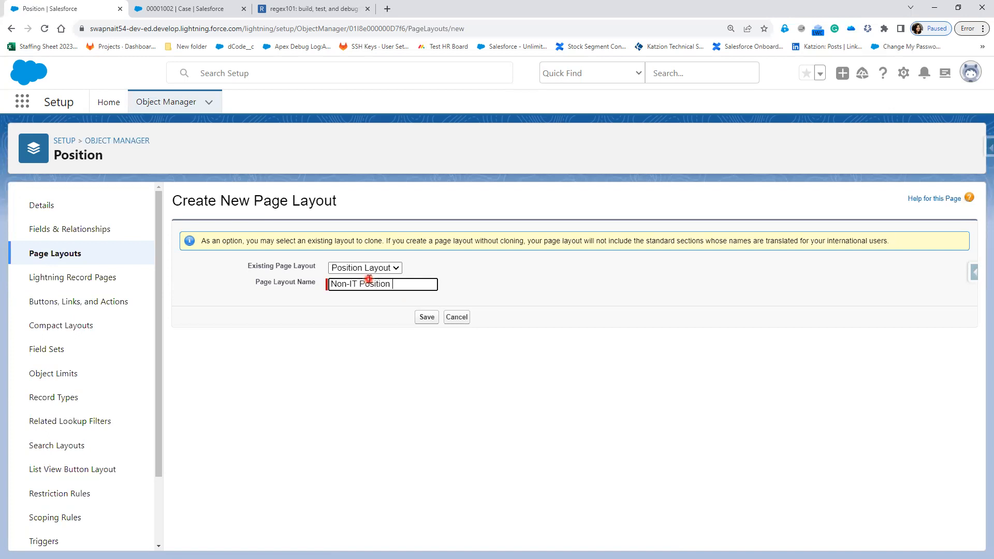
pyautogui.write('ayout')
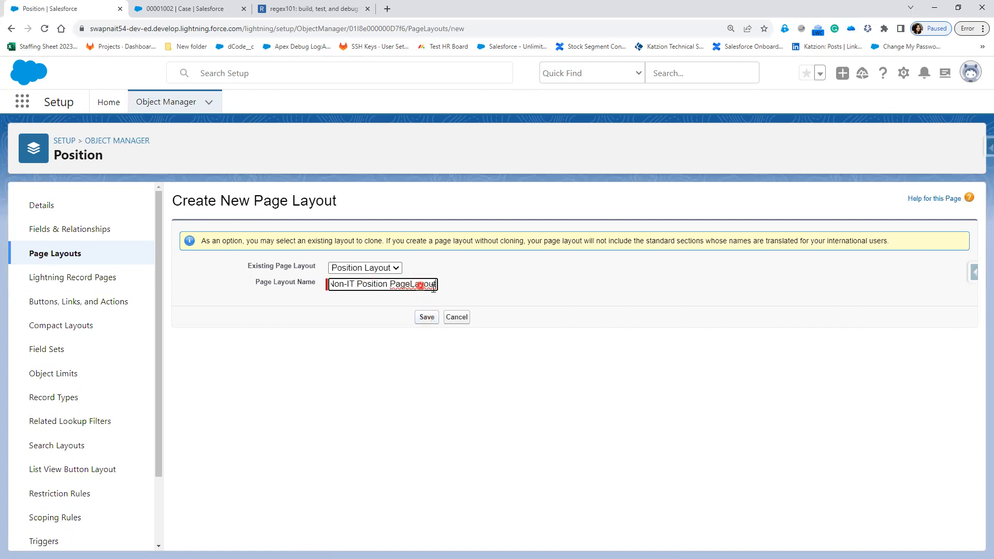
pyautogui.click(427, 318)
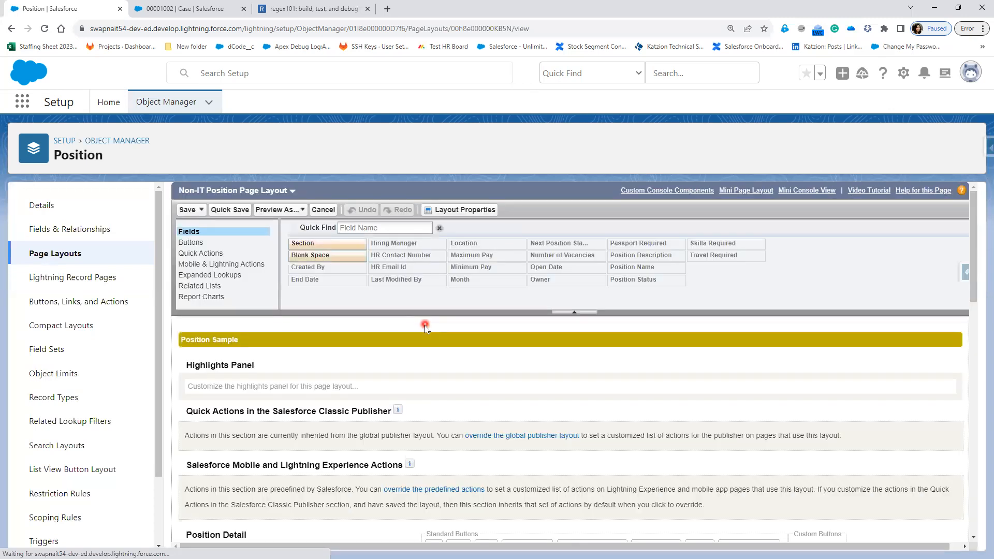
# Step: Remove Open Date and Minimum Pay from the layout, moving Maximum Pay into Minimum Pay's spot
pyautogui.scroll(-4, 413, 340)
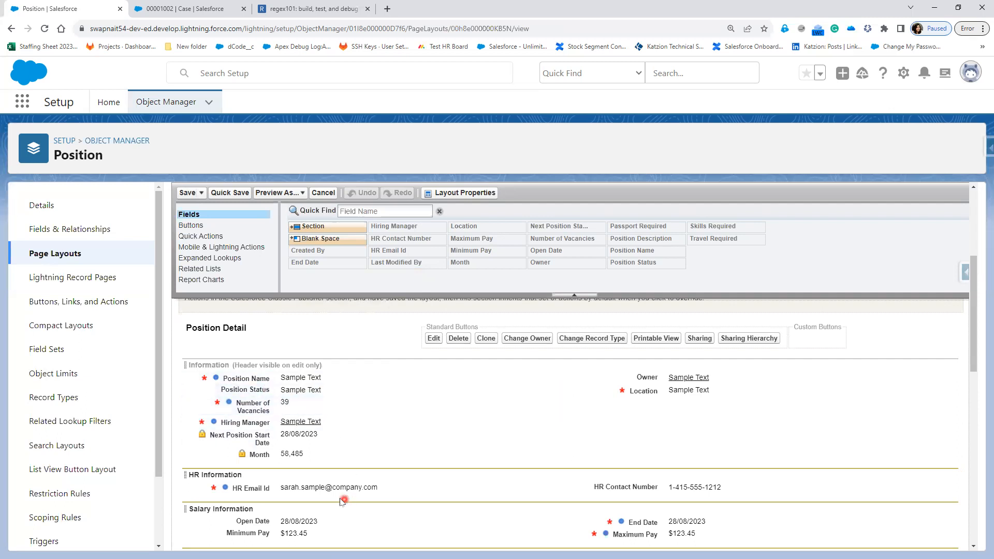
pyautogui.scroll(-1, 341, 501)
pyautogui.moveTo(311, 470); pyautogui.dragTo(405, 262)
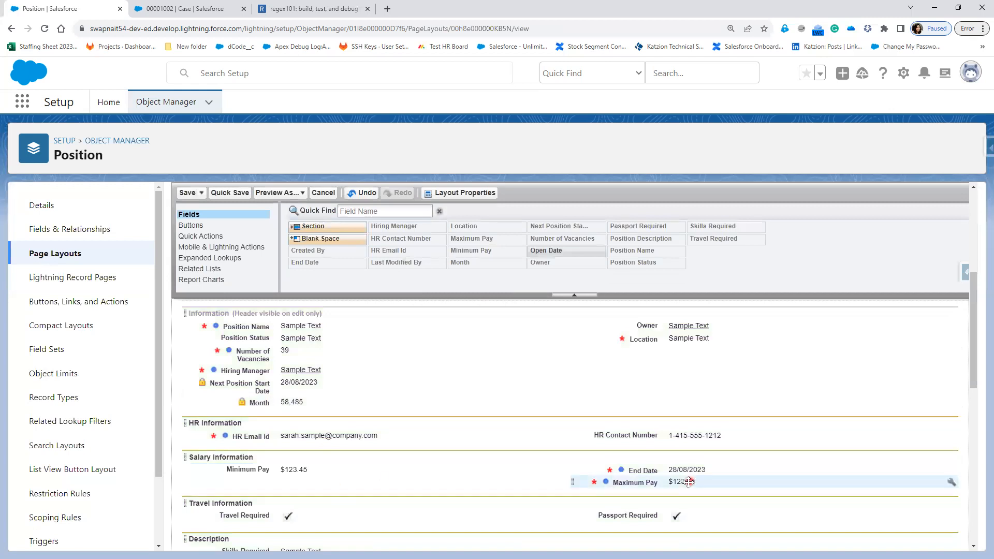
pyautogui.moveTo(286, 470); pyautogui.dragTo(388, 262)
pyautogui.moveTo(574, 482); pyautogui.dragTo(304, 472)
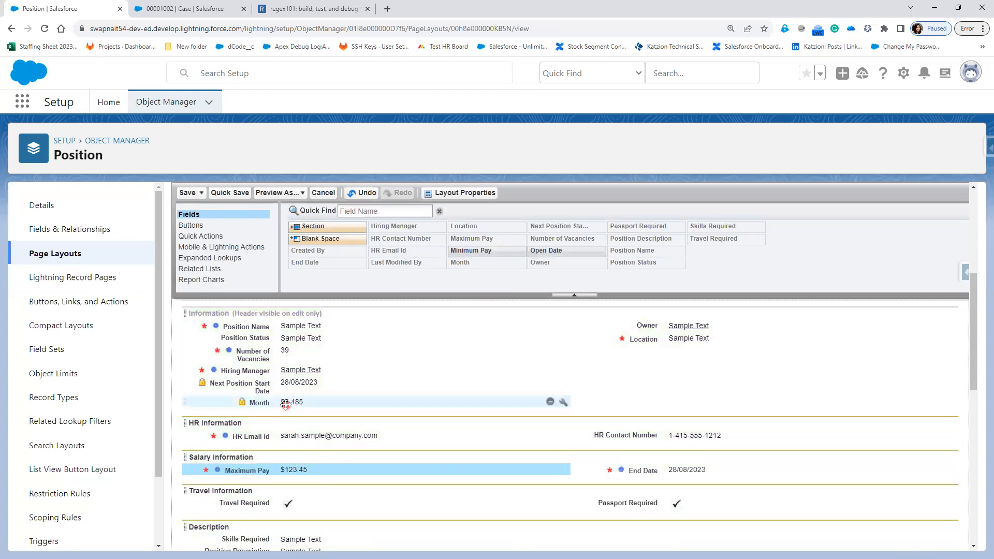
# Step: Move Month and Next Position Start Date under Location, drop Skills Required, and save the layout
pyautogui.moveTo(289, 397); pyautogui.dragTo(386, 236)
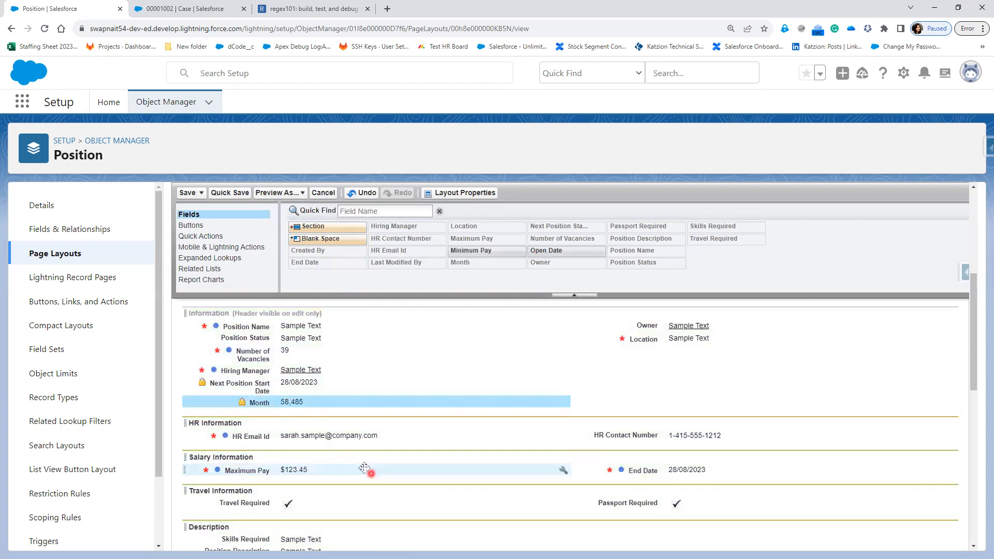
pyautogui.moveTo(267, 401); pyautogui.dragTo(618, 362)
pyautogui.moveTo(244, 386); pyautogui.dragTo(634, 356)
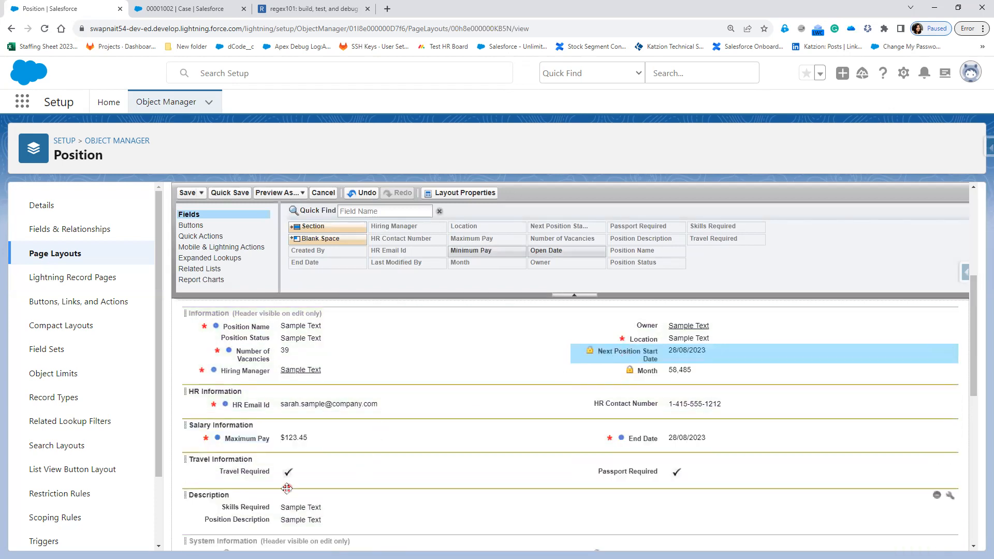
pyautogui.scroll(-1, 376, 505)
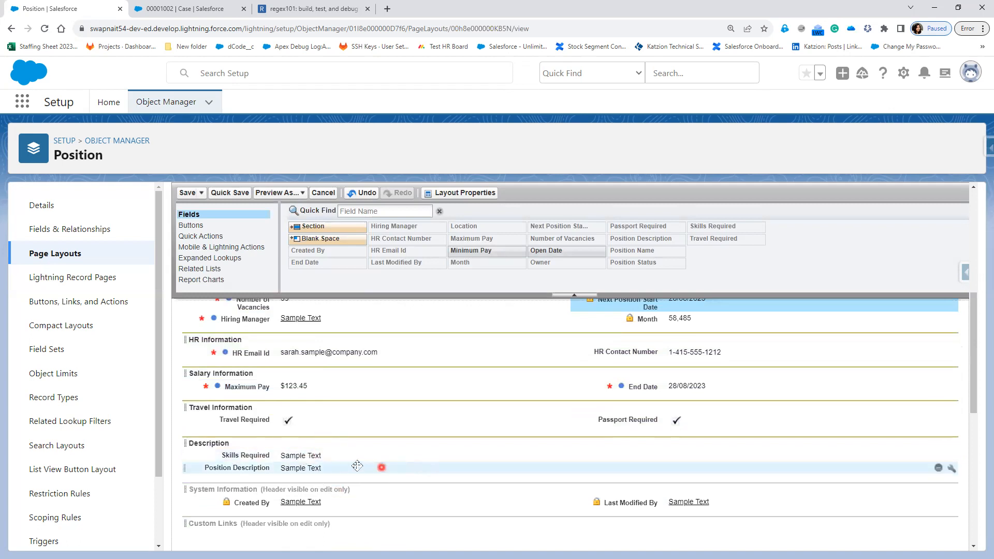
pyautogui.moveTo(283, 456); pyautogui.dragTo(428, 268)
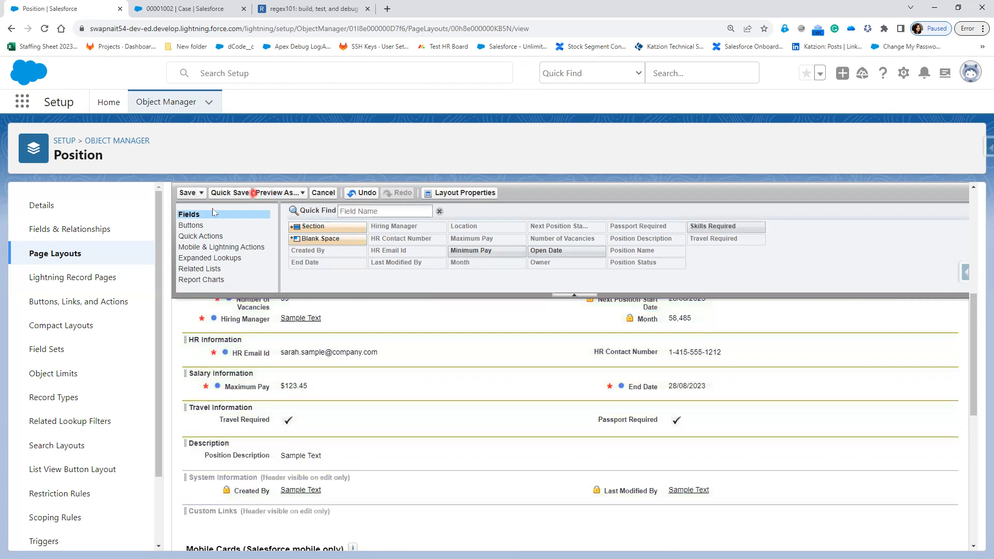
pyautogui.click(187, 193)
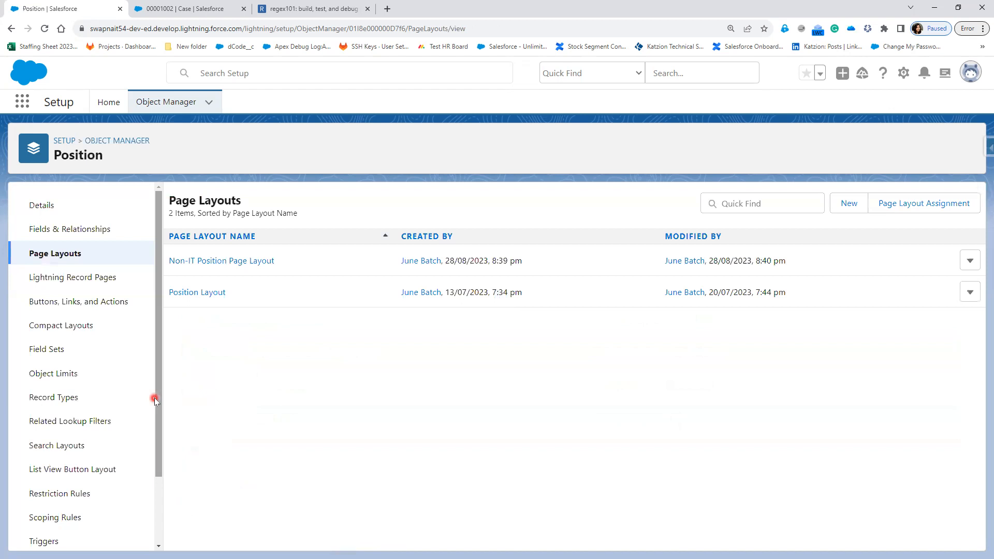
# Step: Begin a new Position record type based on Master, labelled 'IT Position' (name IT_Position)
pyautogui.scroll(-2, 63, 533)
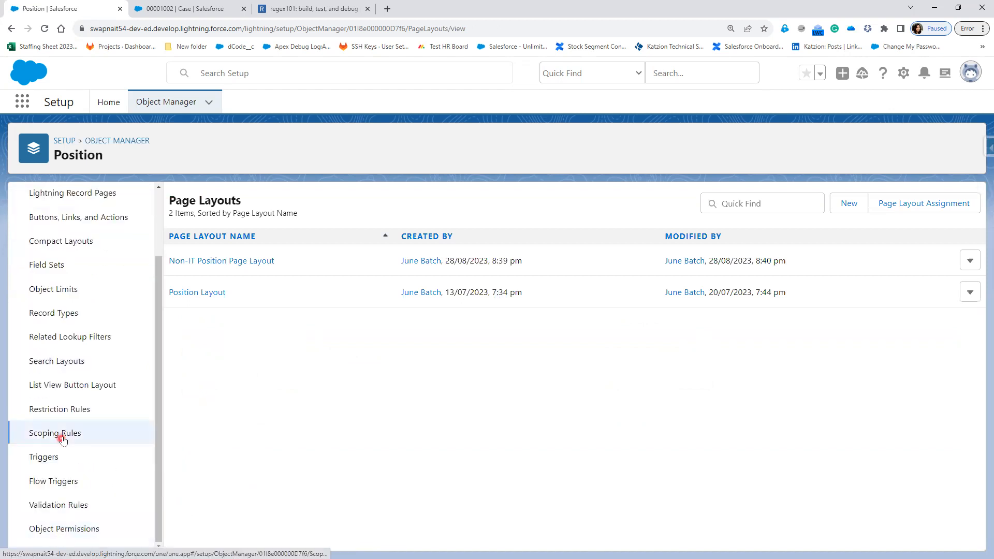
pyautogui.click(57, 315)
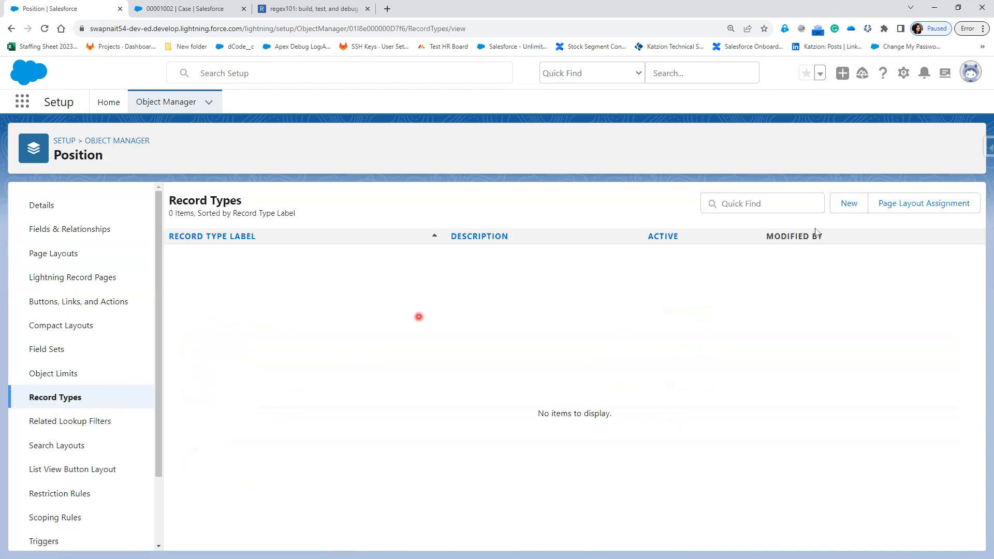
pyautogui.click(851, 201)
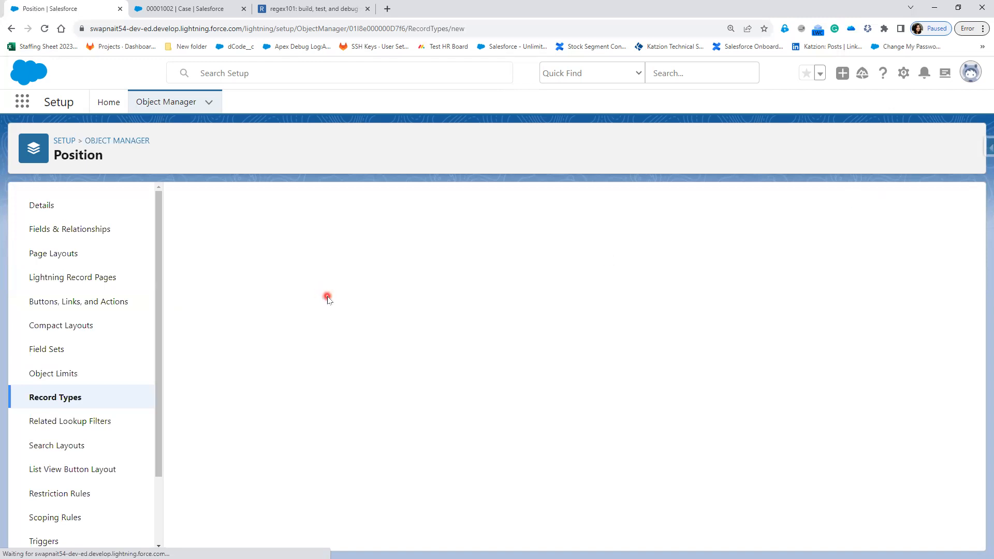
pyautogui.click(357, 316)
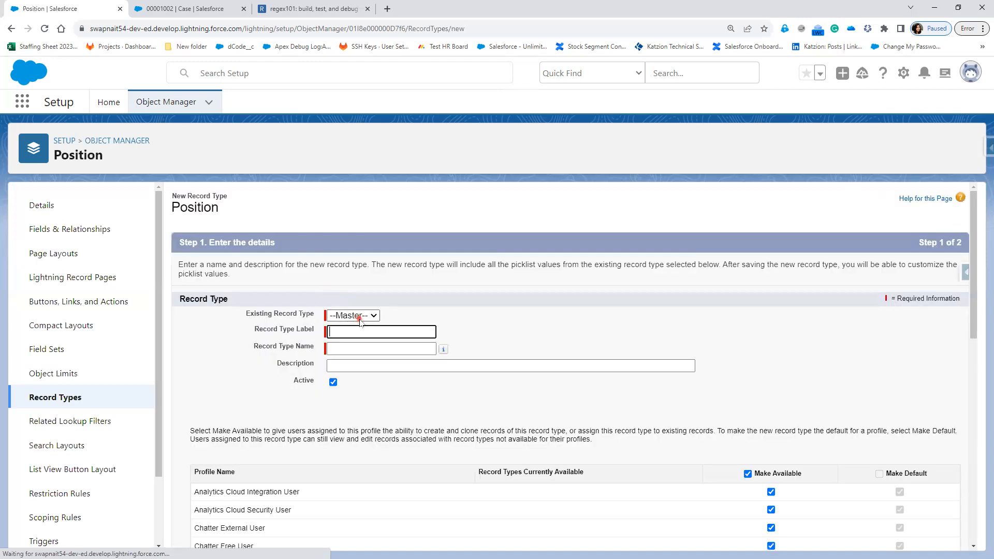
pyautogui.click(451, 311)
pyautogui.click(388, 332)
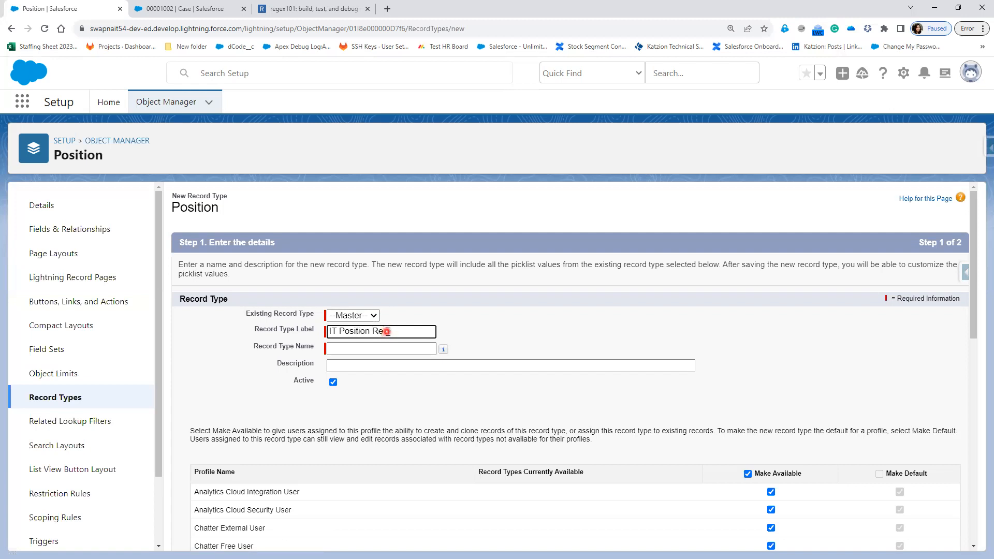
pyautogui.press('Tab')
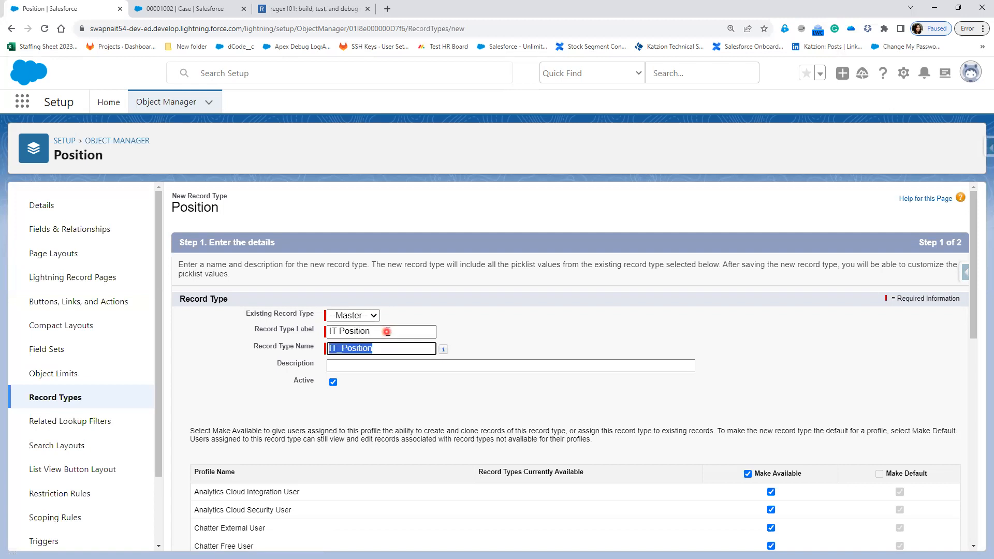
# Step: Keep IT Position available to all profiles and proceed to page layout assignment
pyautogui.scroll(-2, 471, 425)
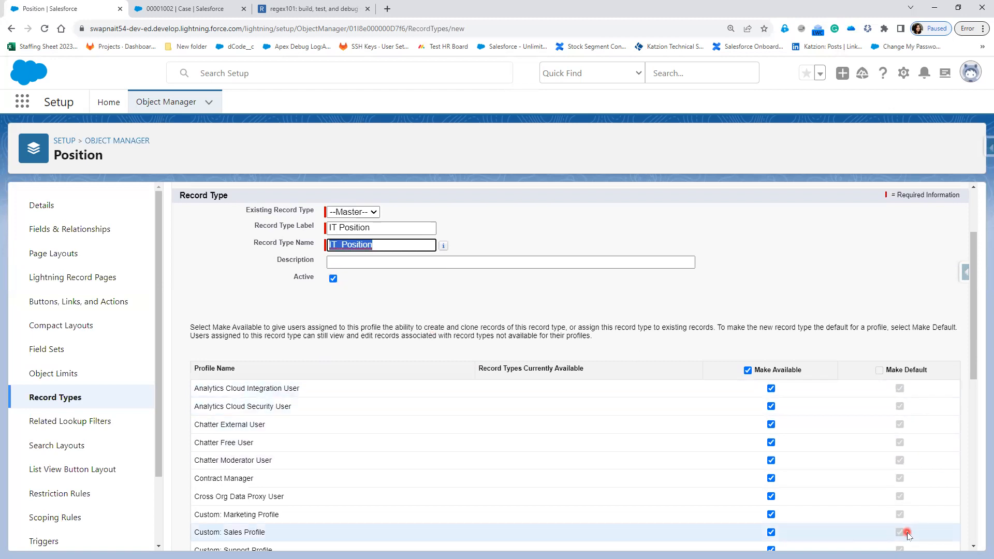
pyautogui.scroll(-5, 906, 528)
pyautogui.scroll(-2, 906, 533)
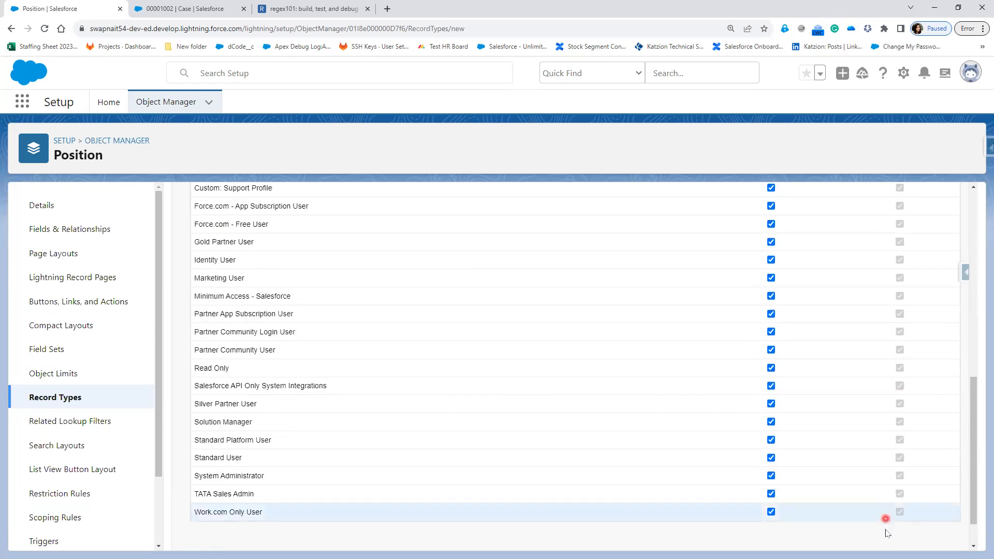
pyautogui.scroll(7, 886, 530)
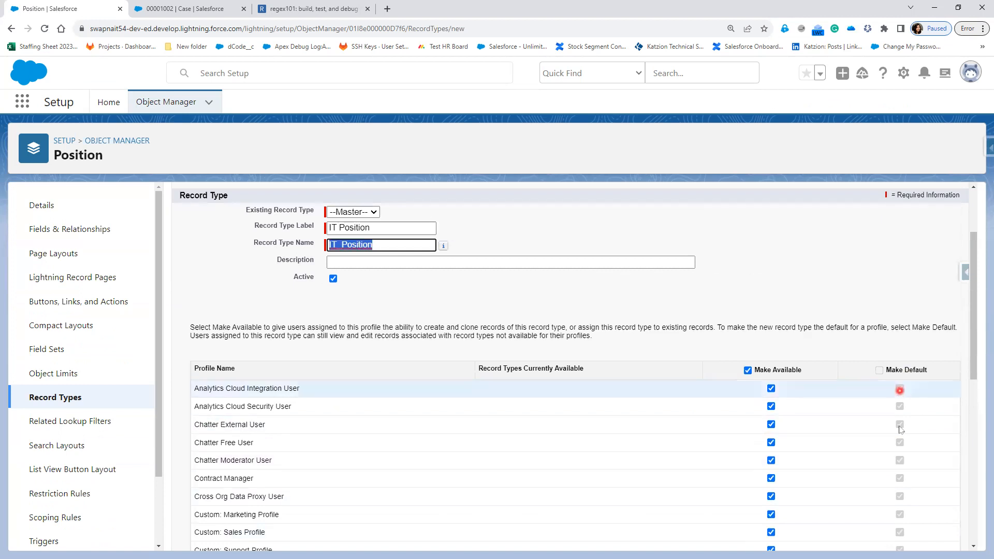
pyautogui.scroll(-8, 431, 434)
pyautogui.click(926, 536)
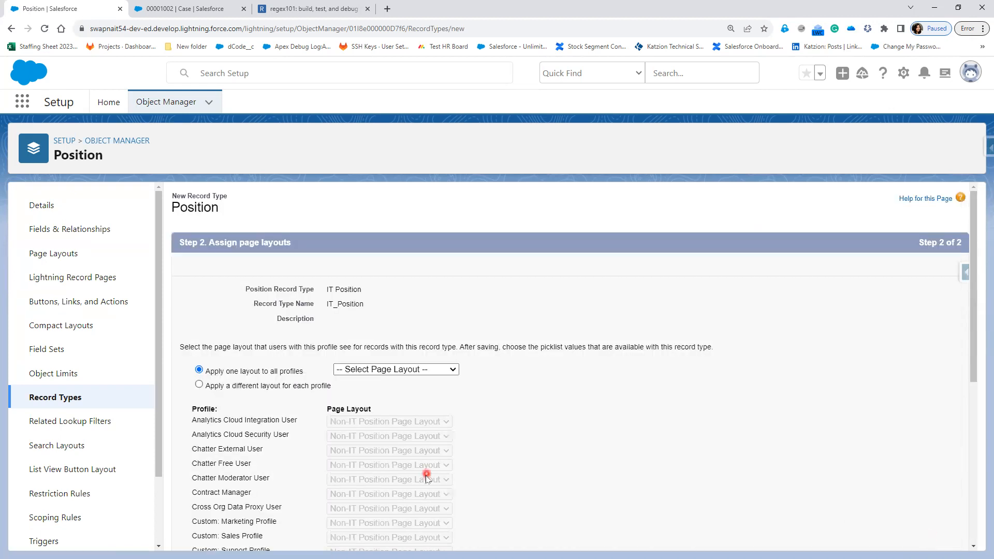
# Step: Try Position Layout for all profiles, then per-profile layouts with Non-IT layout for App Subscription User
pyautogui.click(392, 369)
pyautogui.click(395, 403)
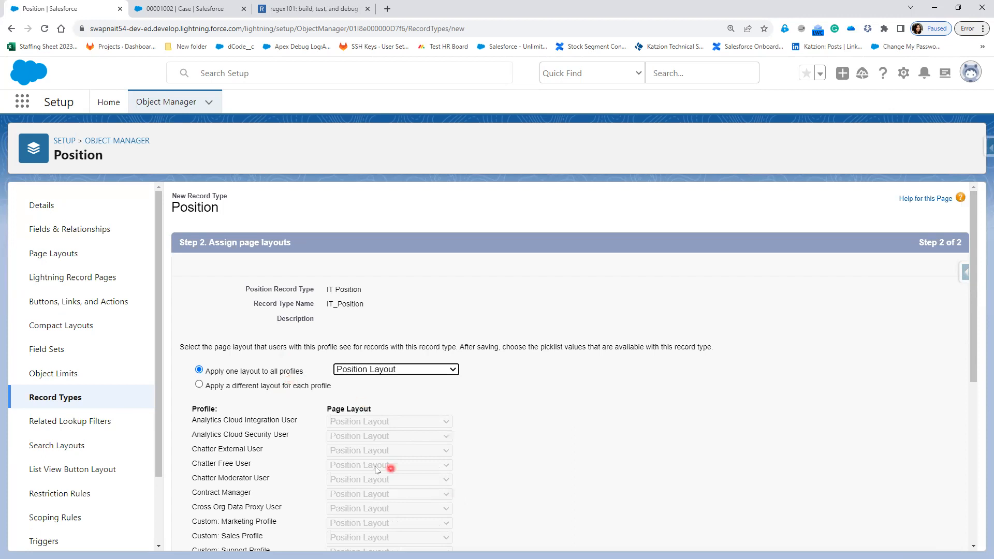
pyautogui.scroll(-2, 375, 469)
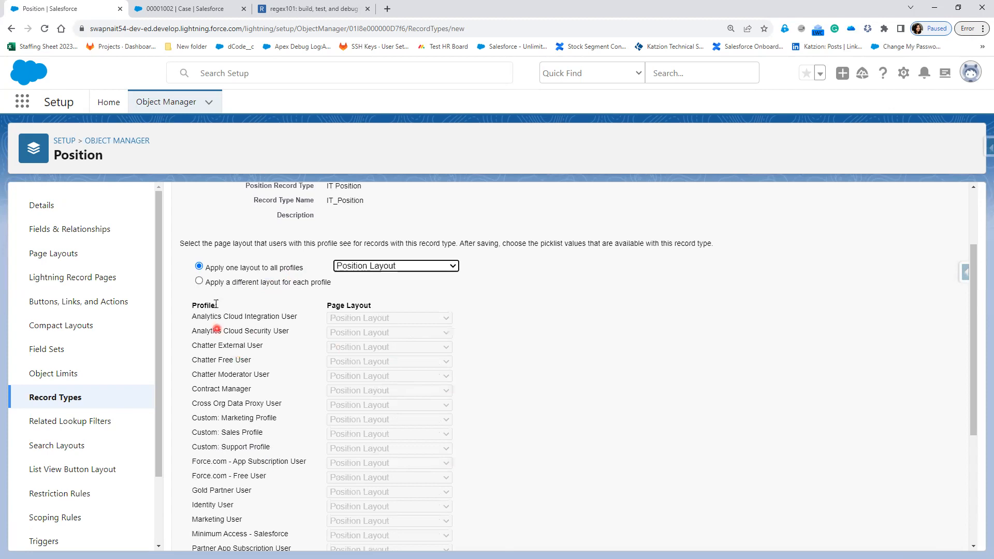
pyautogui.click(231, 285)
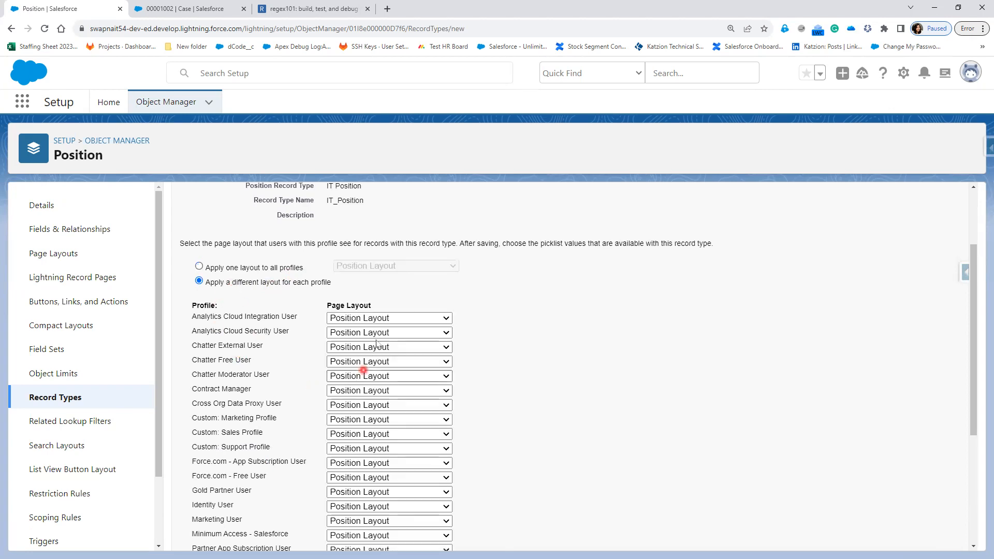
pyautogui.click(374, 464)
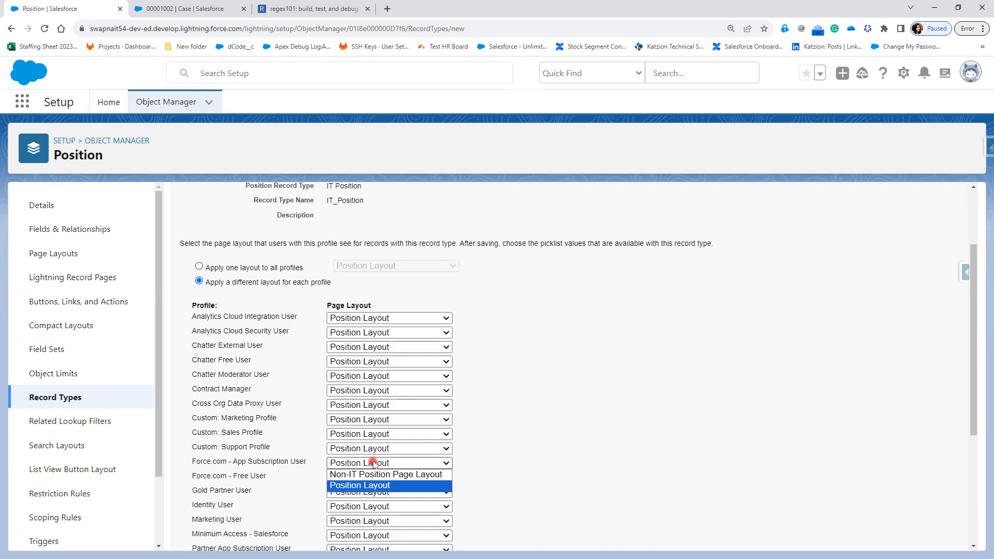
pyautogui.click(373, 474)
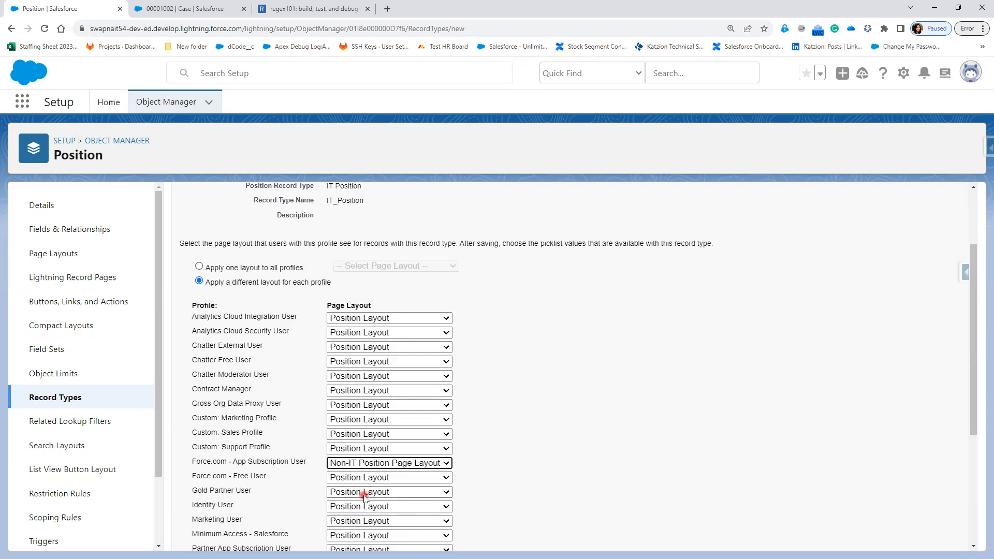
# Step: Give Solution Manager the Non-IT Position Page Layout and pick a layout for TATA Sales Admin
pyautogui.scroll(-2, 362, 456)
pyautogui.scroll(-2, 395, 499)
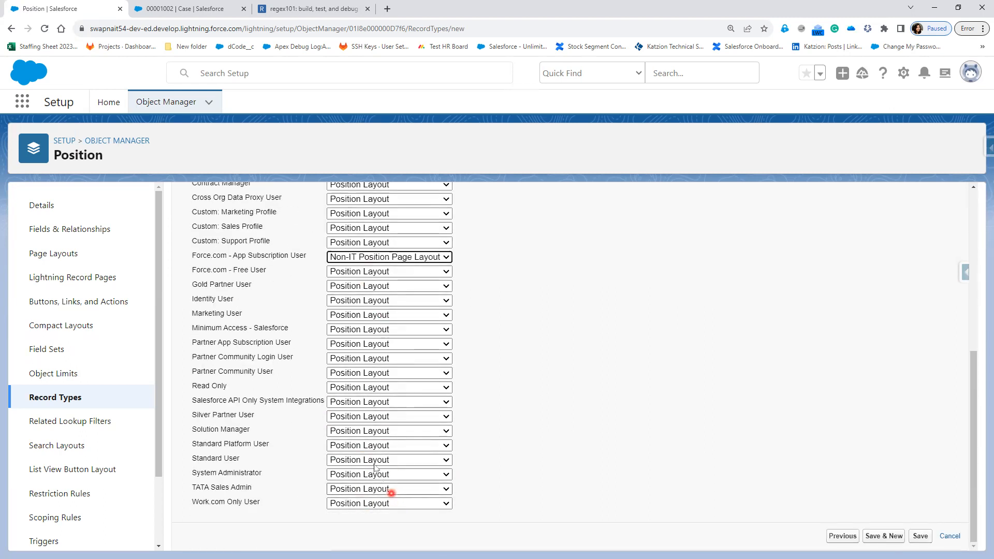
pyautogui.click(366, 434)
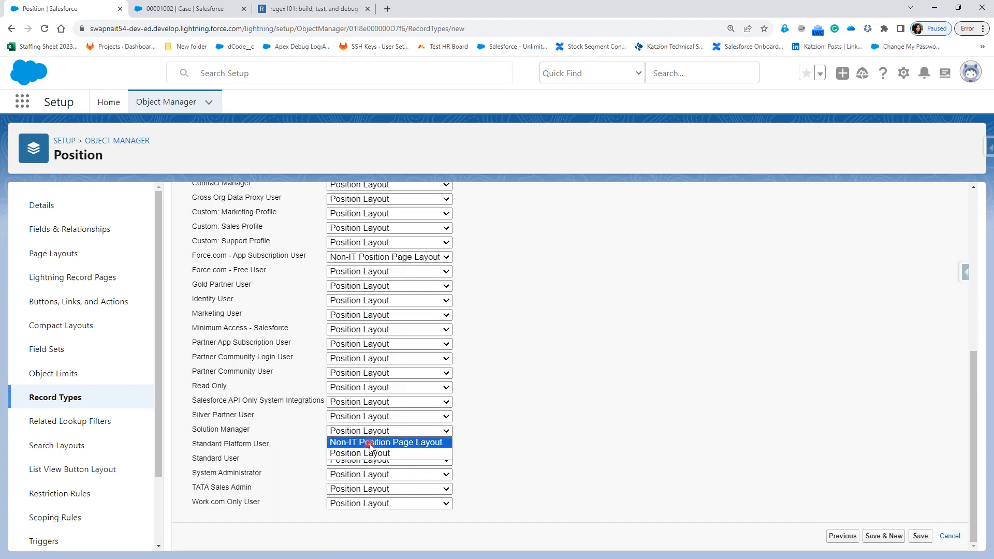
pyautogui.click(371, 442)
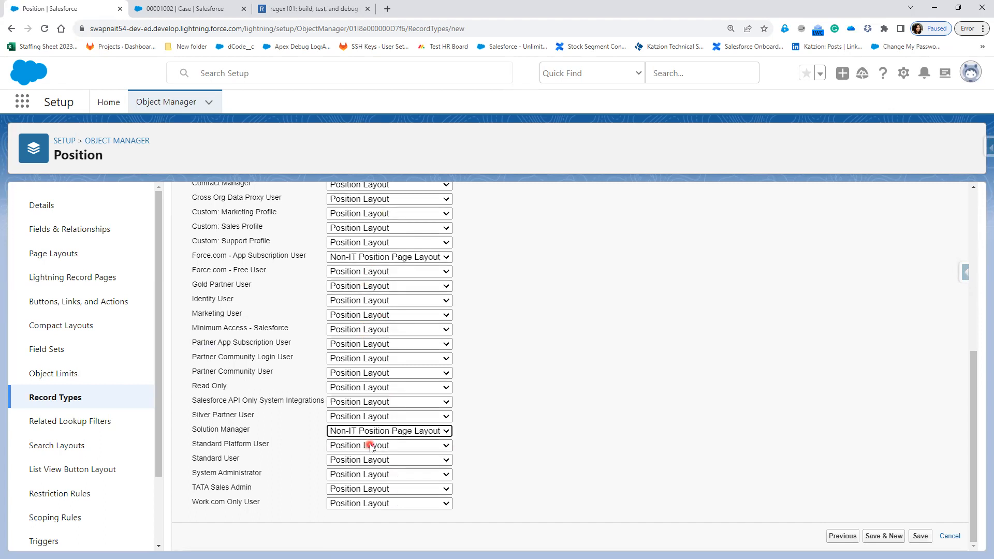
pyautogui.click(371, 491)
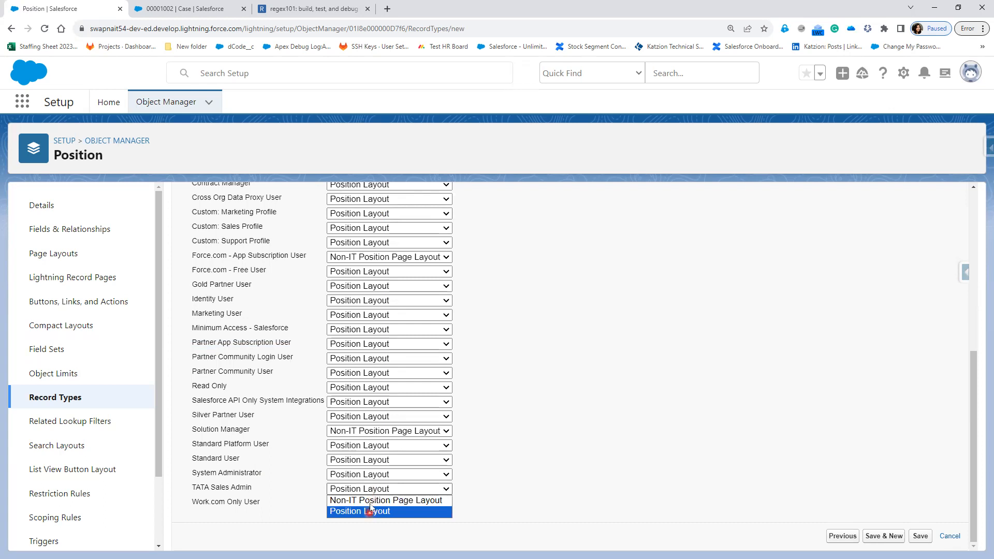
pyautogui.click(371, 500)
pyautogui.scroll(6, 564, 471)
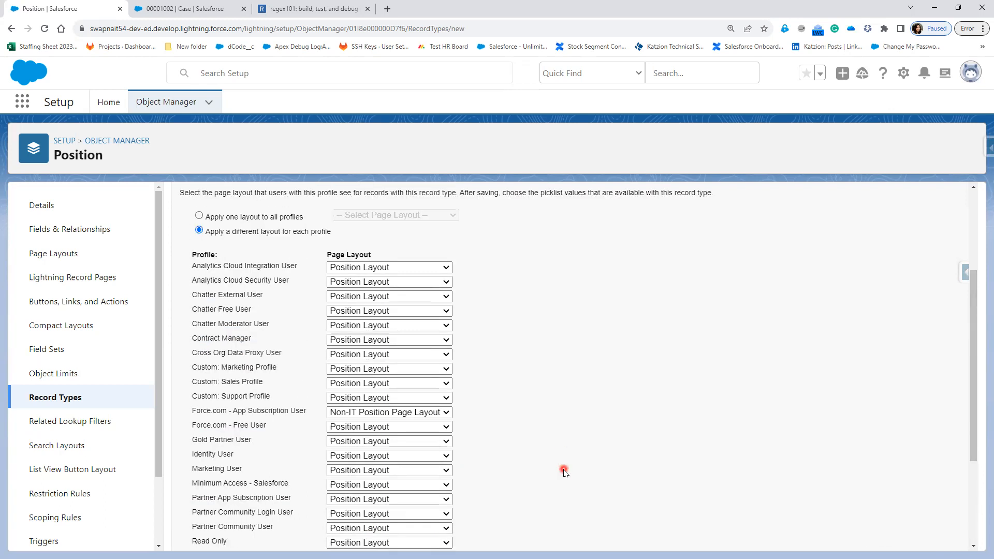
pyautogui.scroll(-3, 376, 485)
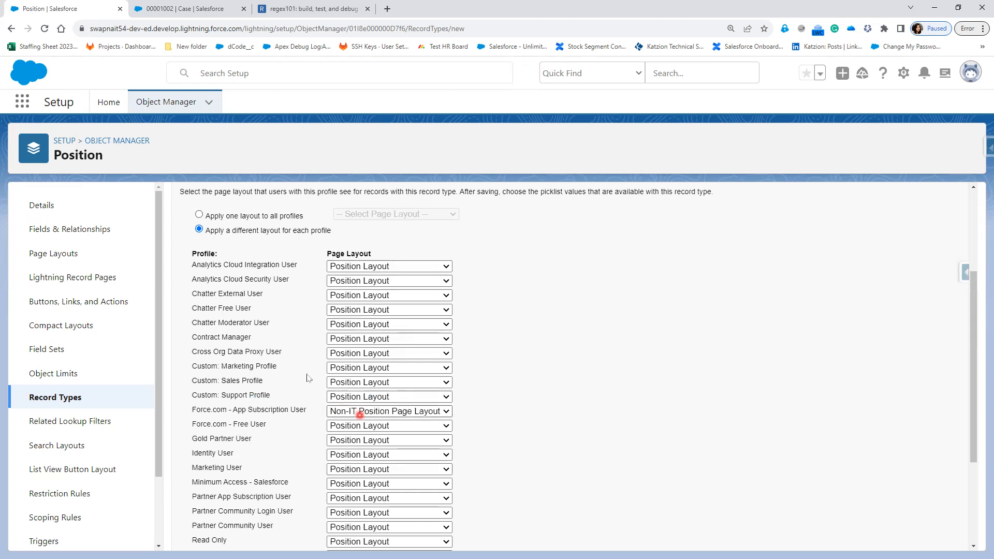
pyautogui.scroll(3, 255, 436)
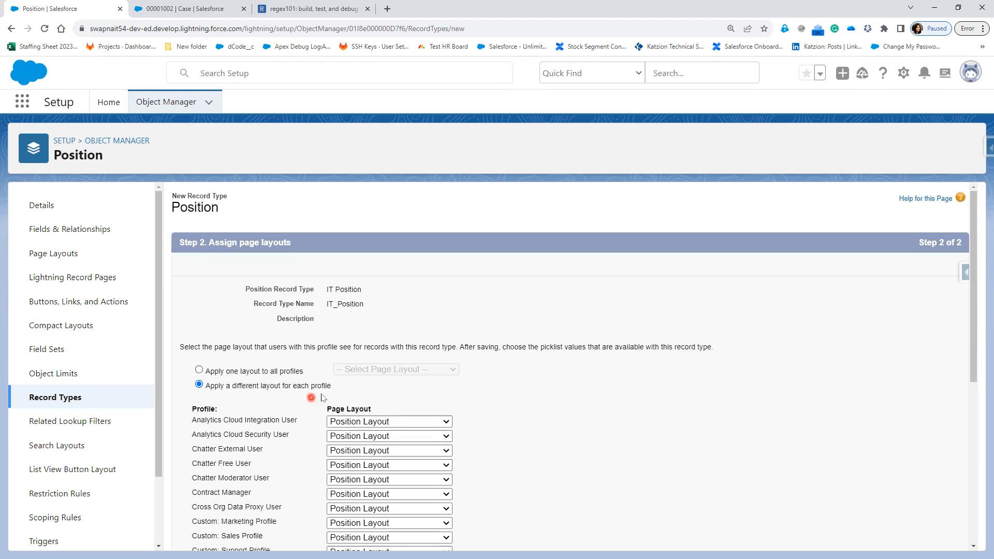
# Step: Revert to Position Layout for all profiles and save the IT Position record type
pyautogui.click(230, 373)
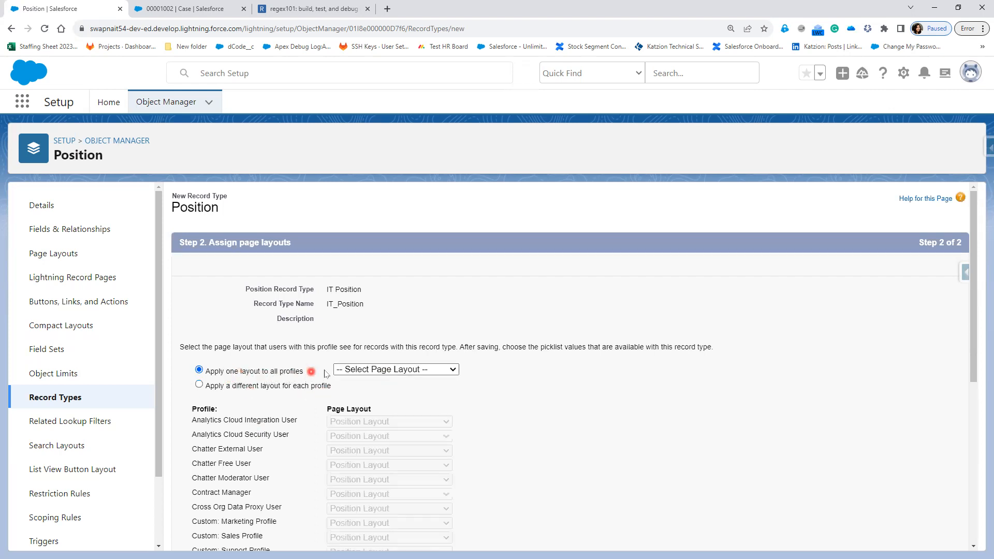
pyautogui.click(341, 369)
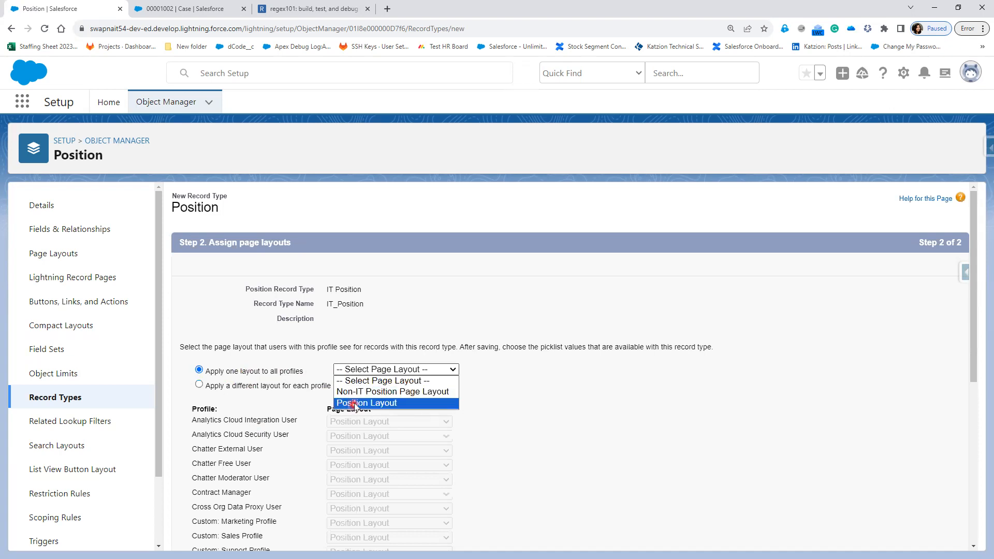
pyautogui.click(354, 403)
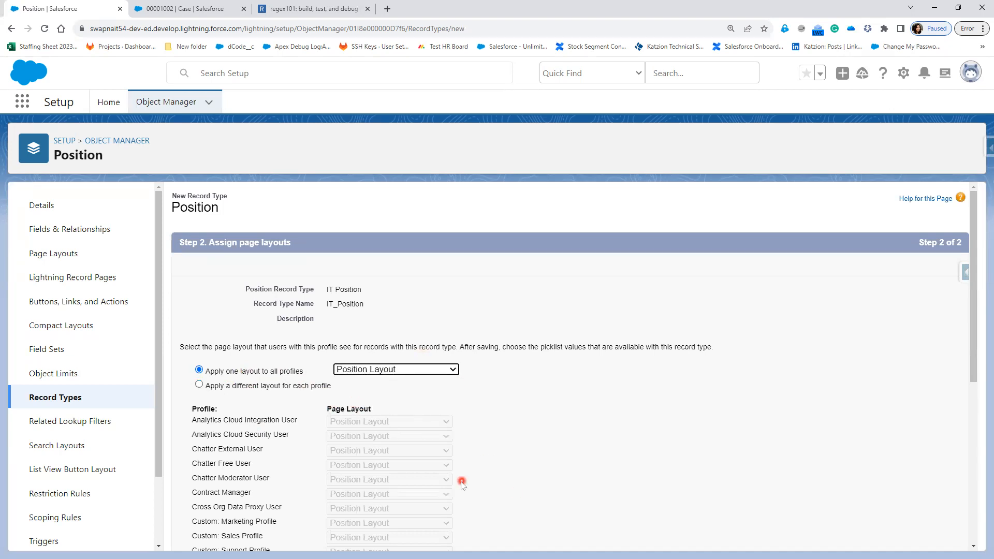
pyautogui.scroll(-4, 458, 479)
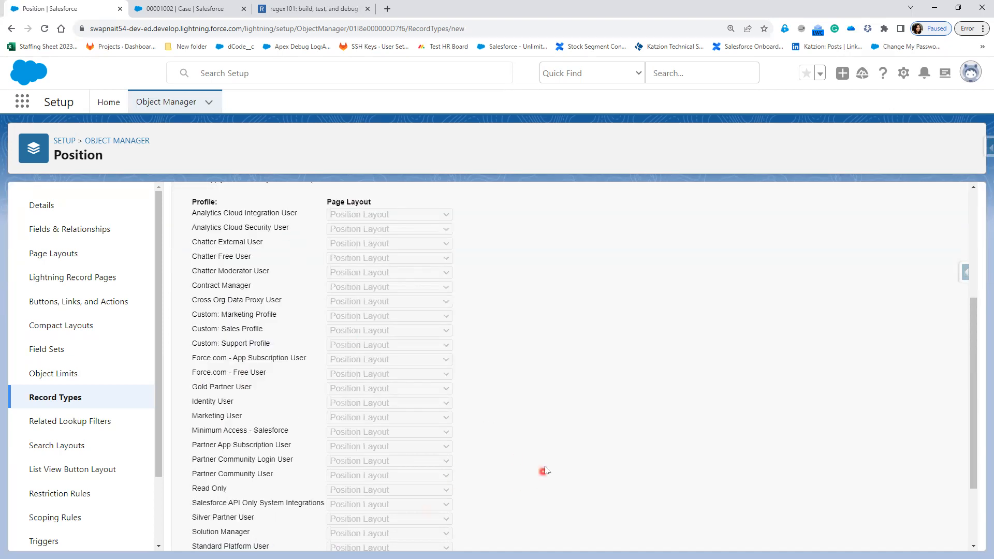
pyautogui.scroll(4, 545, 470)
pyautogui.scroll(-4, 882, 470)
pyautogui.scroll(-2, 881, 470)
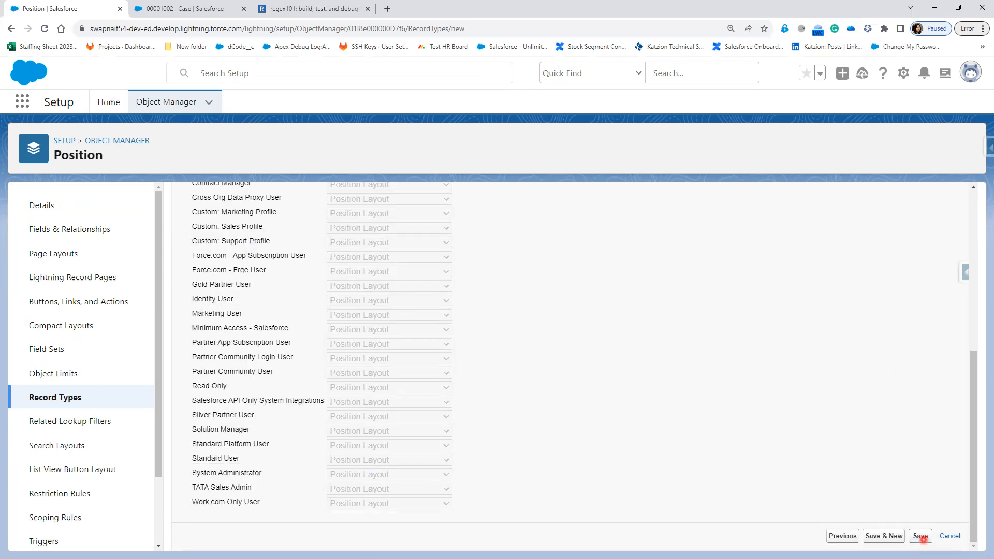
pyautogui.click(897, 547)
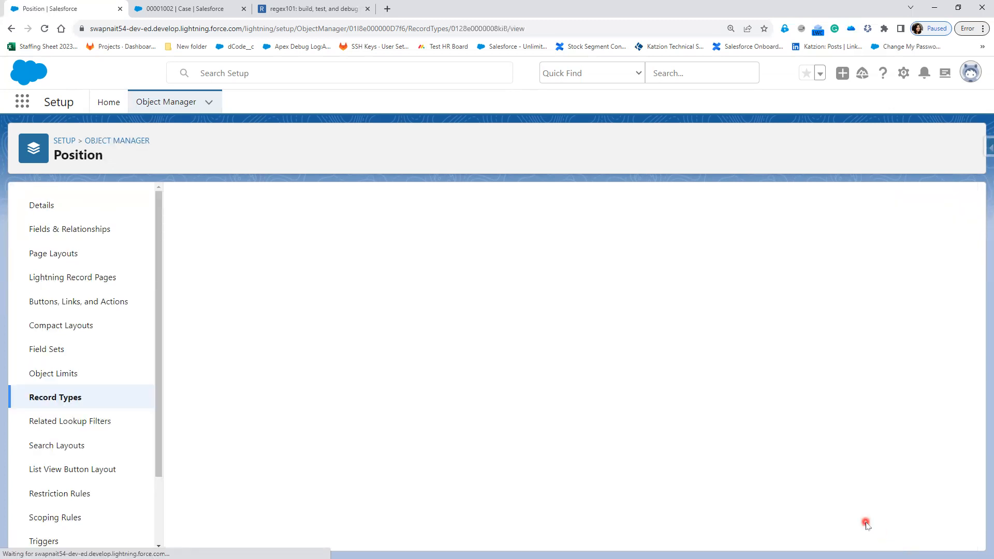
# Step: Start another Position record type labelled 'Non-IT Position' (Non_IT_Position) and mark it active
pyautogui.click(60, 403)
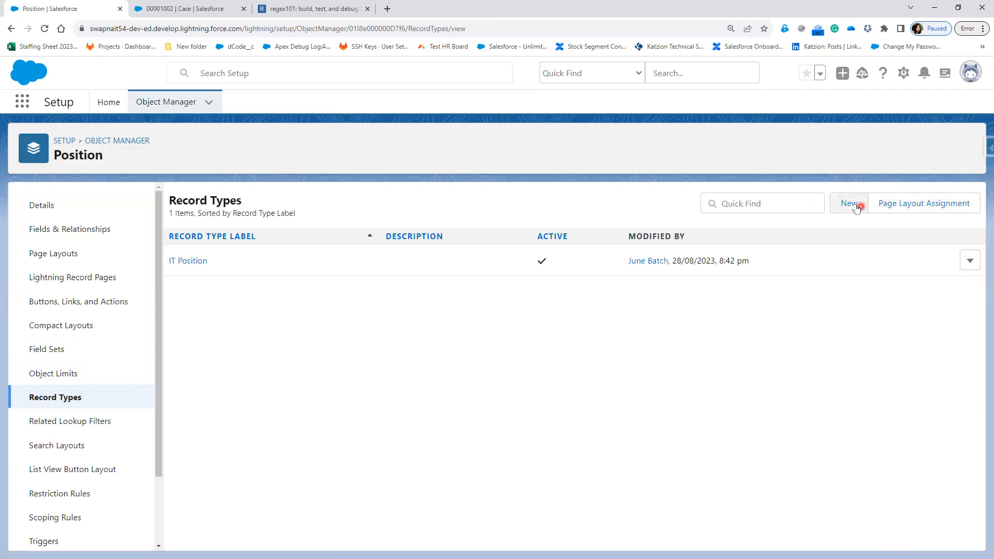
pyautogui.click(855, 207)
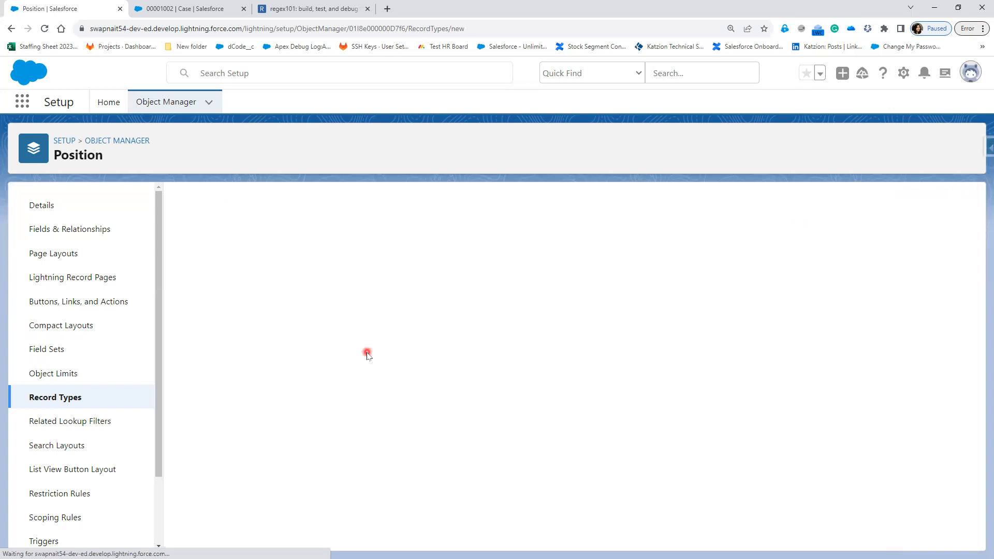
pyautogui.click(359, 332)
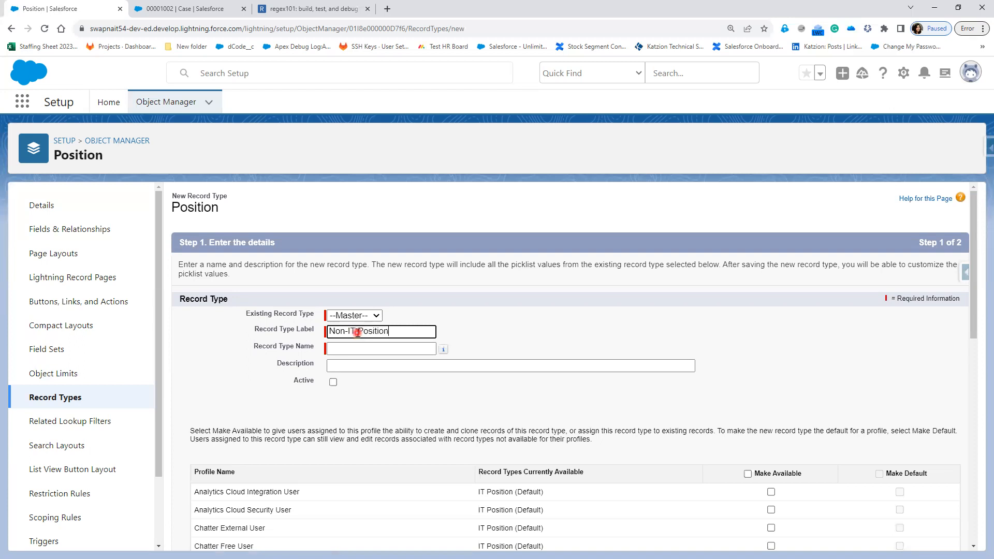
pyautogui.press('Tab')
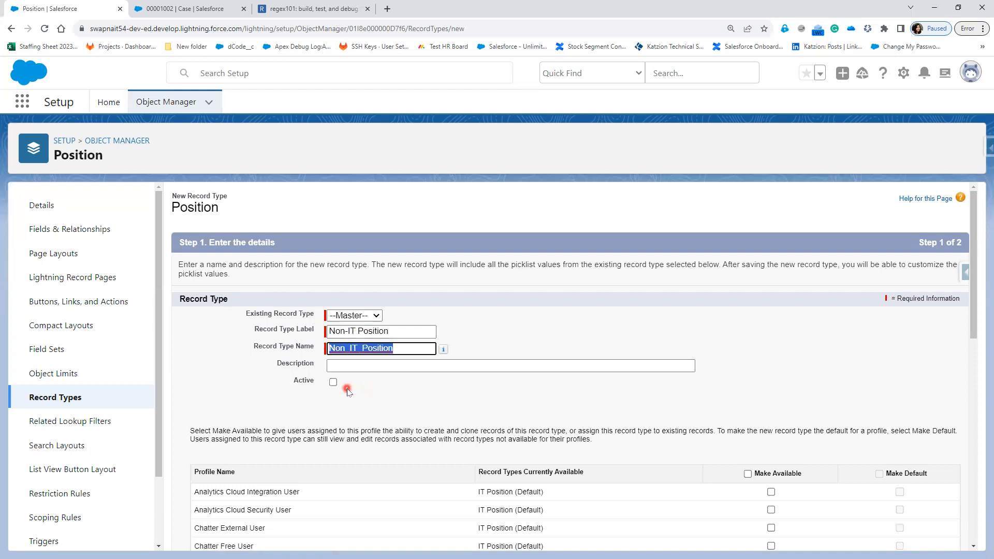
pyautogui.click(333, 383)
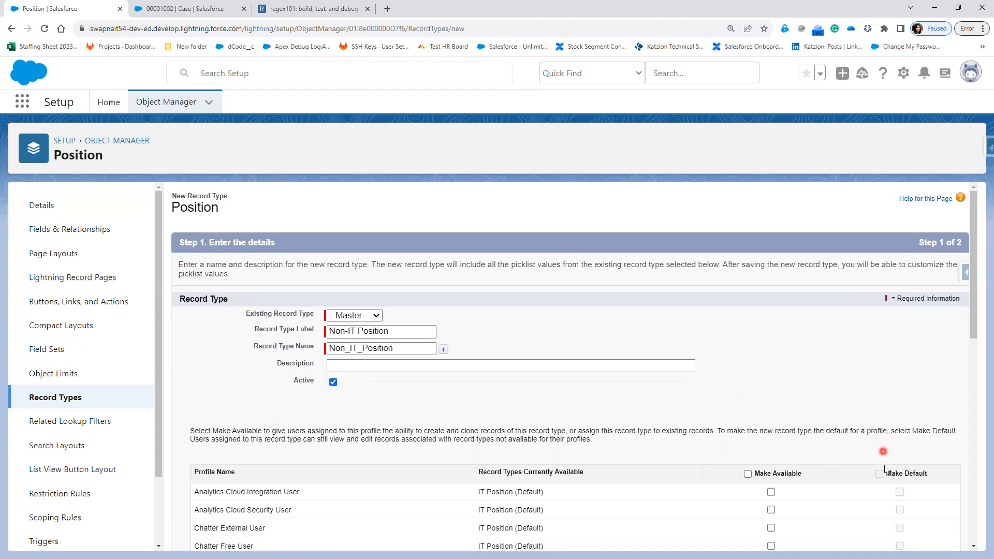
# Step: Make Non-IT Position available to all profiles and continue to page layout assignment
pyautogui.scroll(-3, 897, 392)
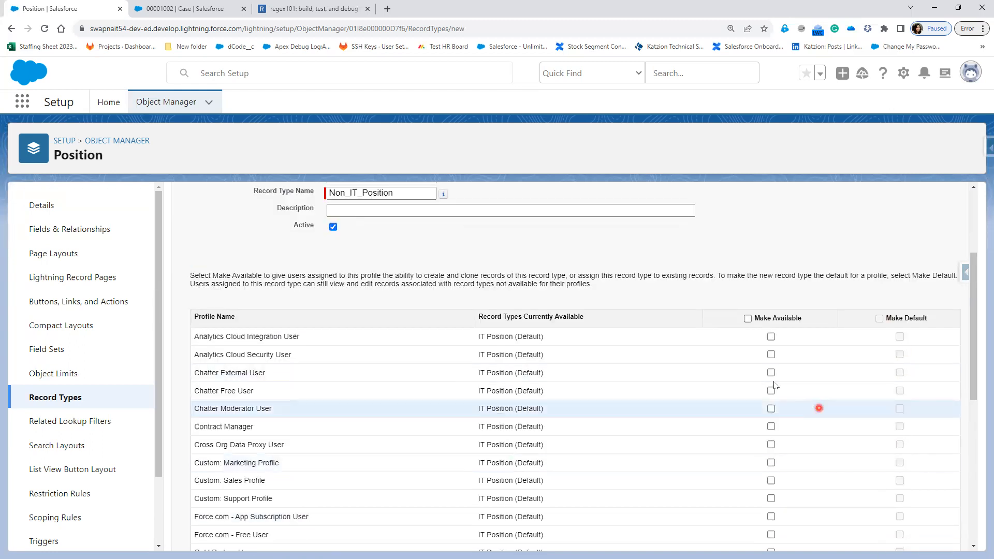
pyautogui.click(747, 319)
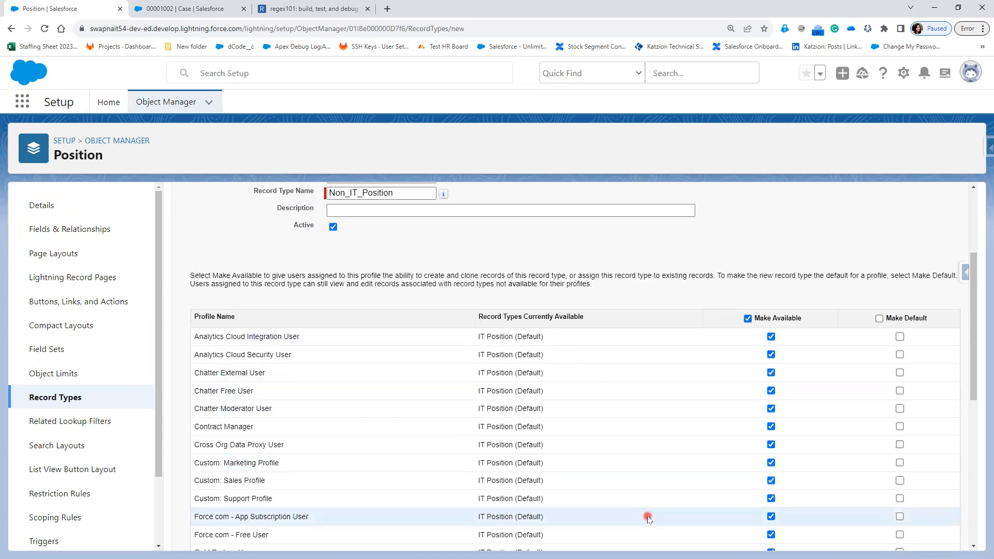
pyautogui.scroll(-4, 415, 417)
pyautogui.scroll(6, 432, 395)
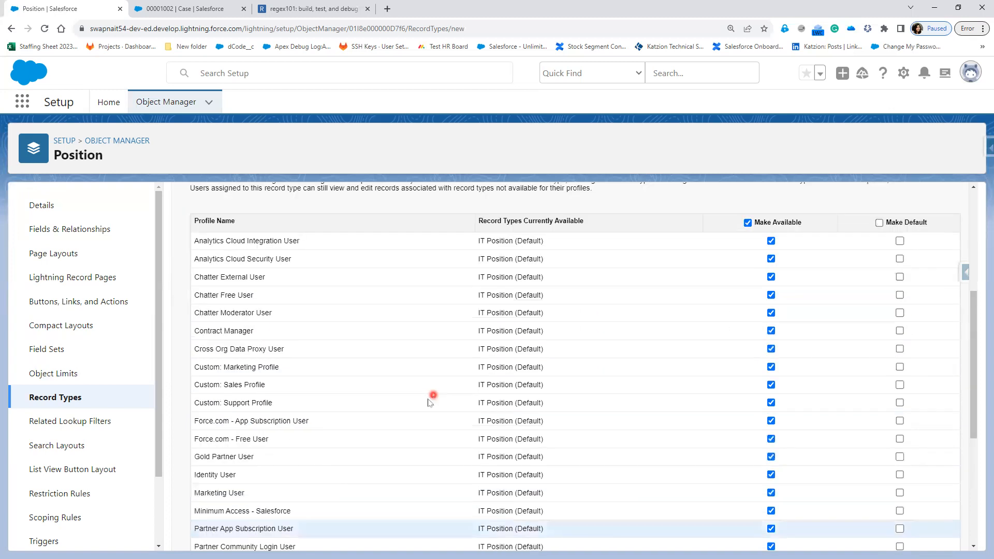
pyautogui.scroll(-8, 647, 492)
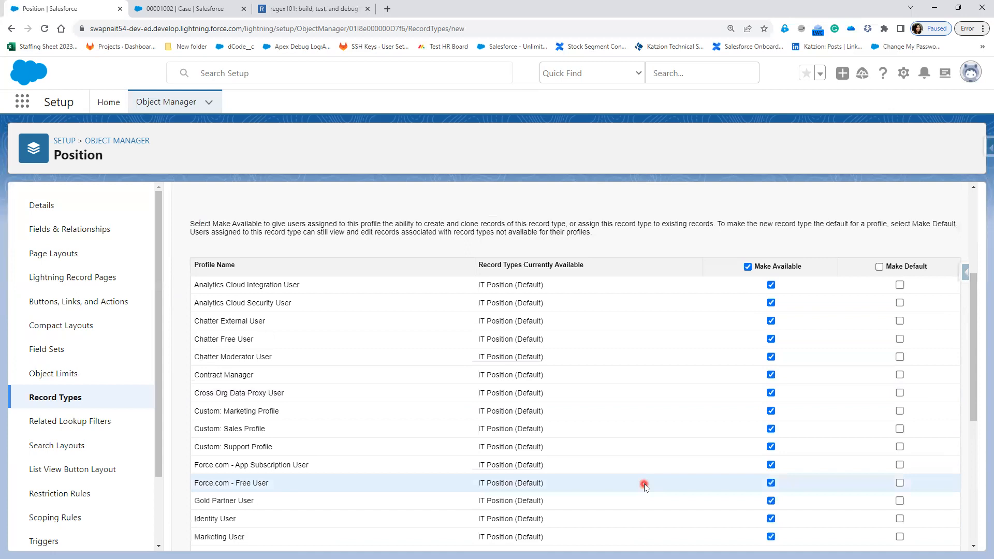
pyautogui.scroll(5, 899, 479)
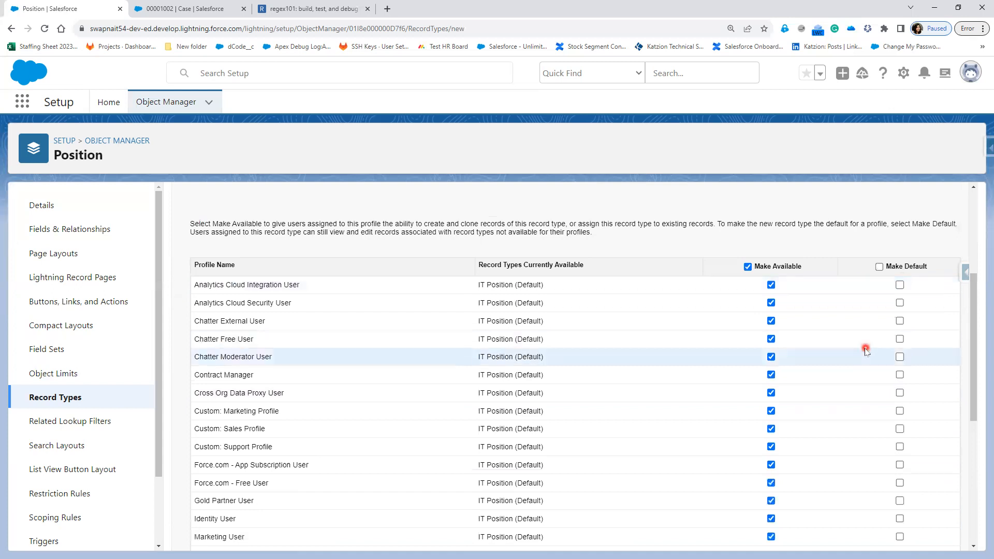
pyautogui.scroll(-6, 857, 406)
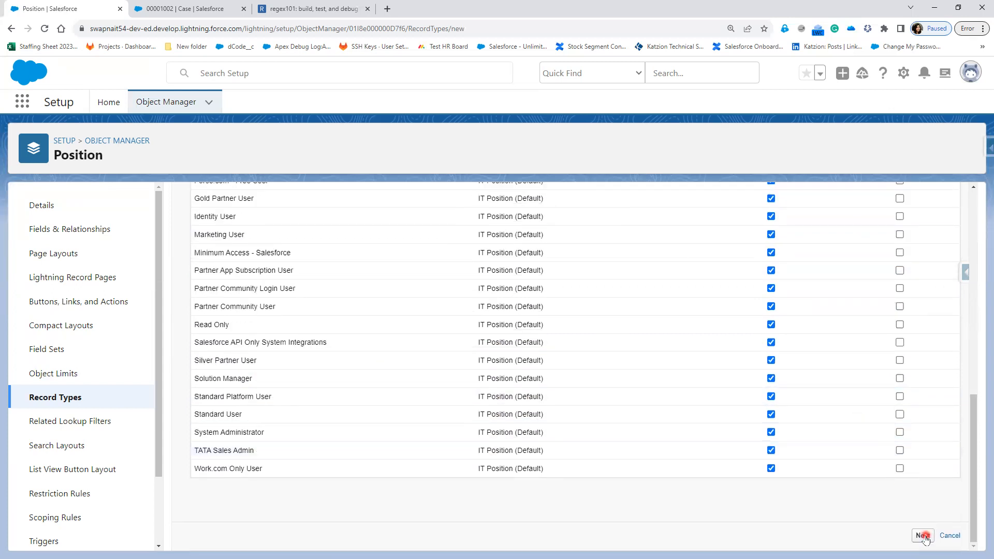
pyautogui.click(923, 536)
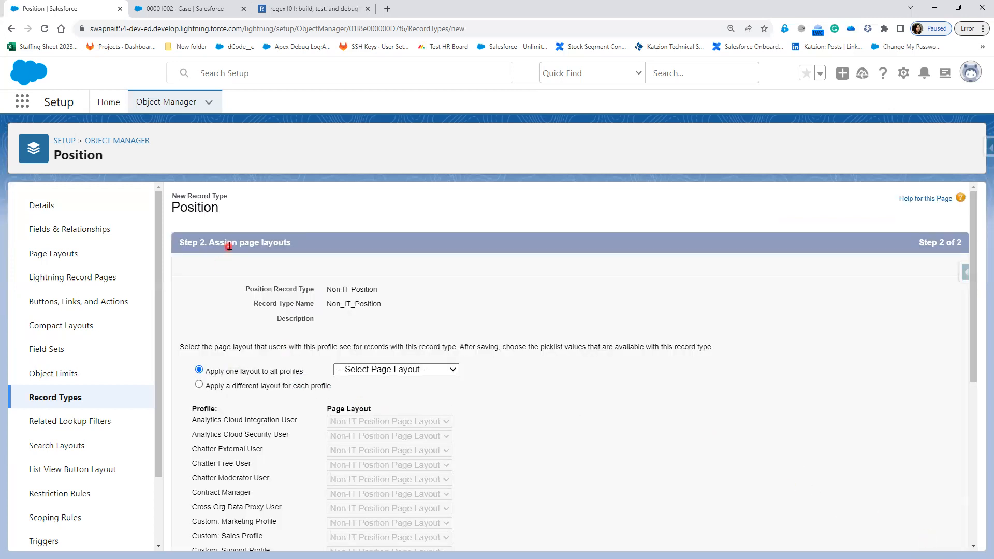
# Step: Apply Non-IT Position Page Layout to all profiles, save, and return to the Record Types list
pyautogui.click(409, 369)
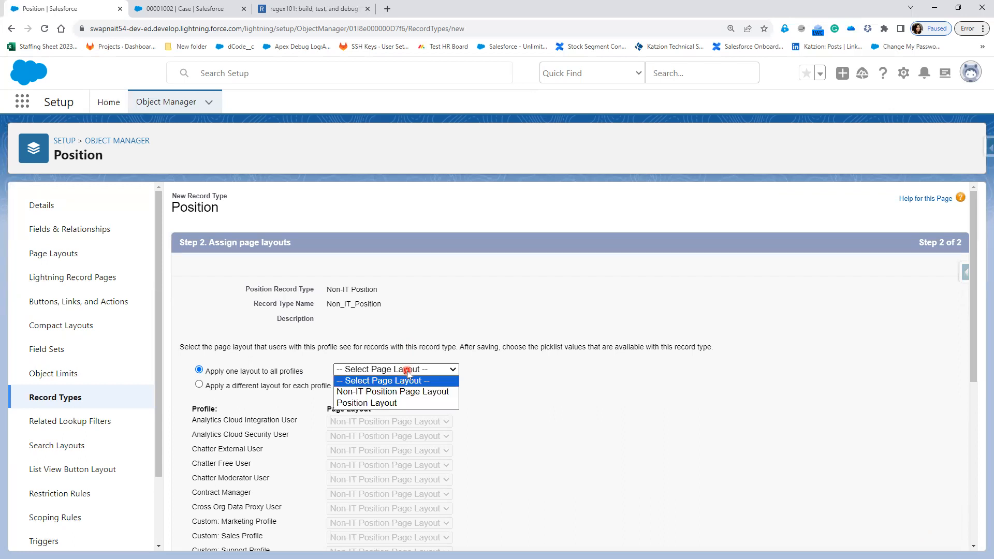
pyautogui.click(408, 393)
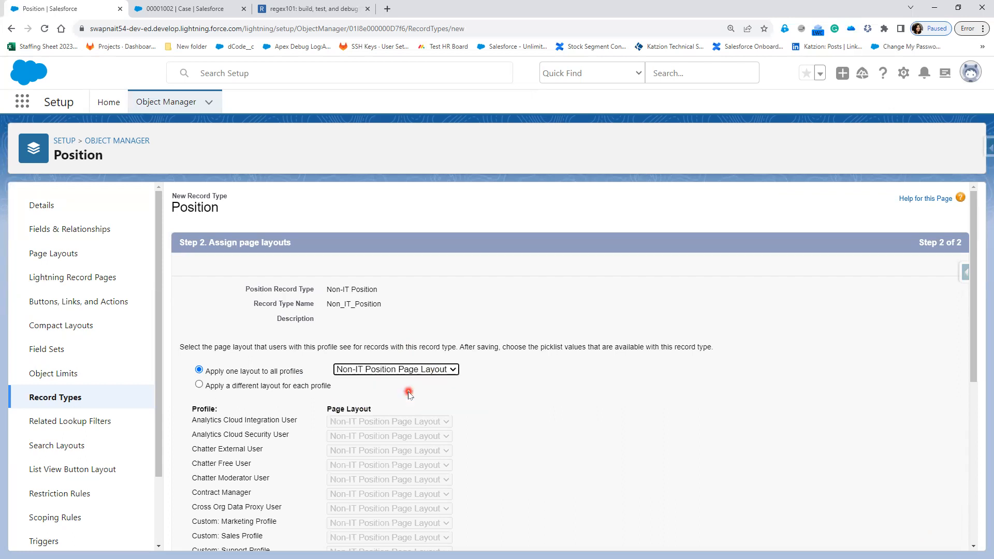
pyautogui.scroll(-6, 874, 436)
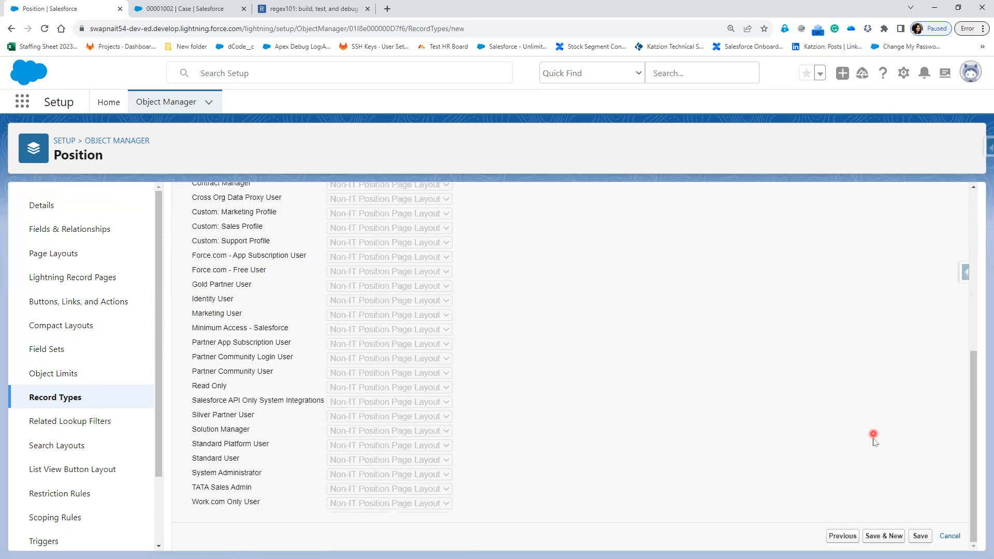
pyautogui.click(921, 536)
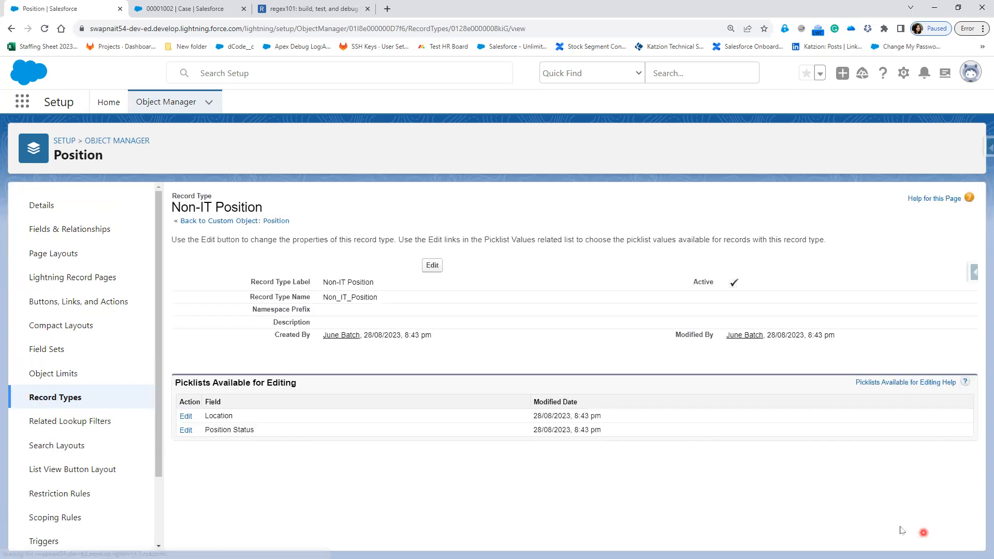
pyautogui.click(58, 400)
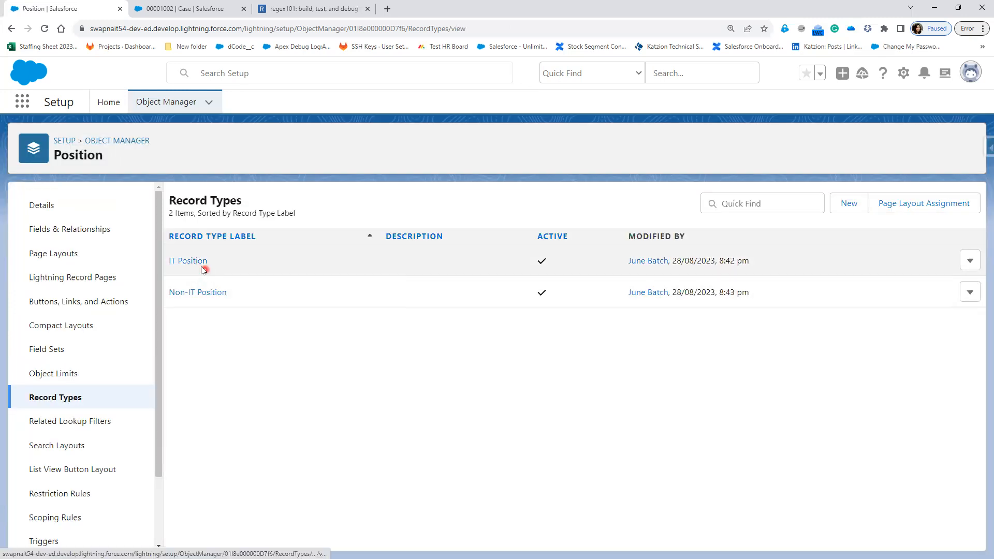
# Step: In IT Position, remove Bangalore, Delhi and Noida from the Location values and save
pyautogui.click(185, 261)
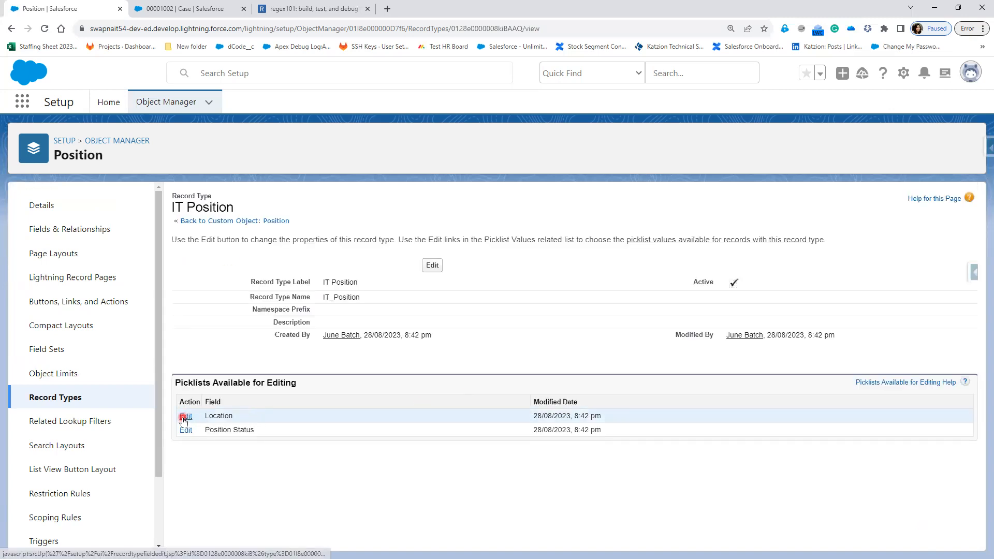
pyautogui.click(185, 417)
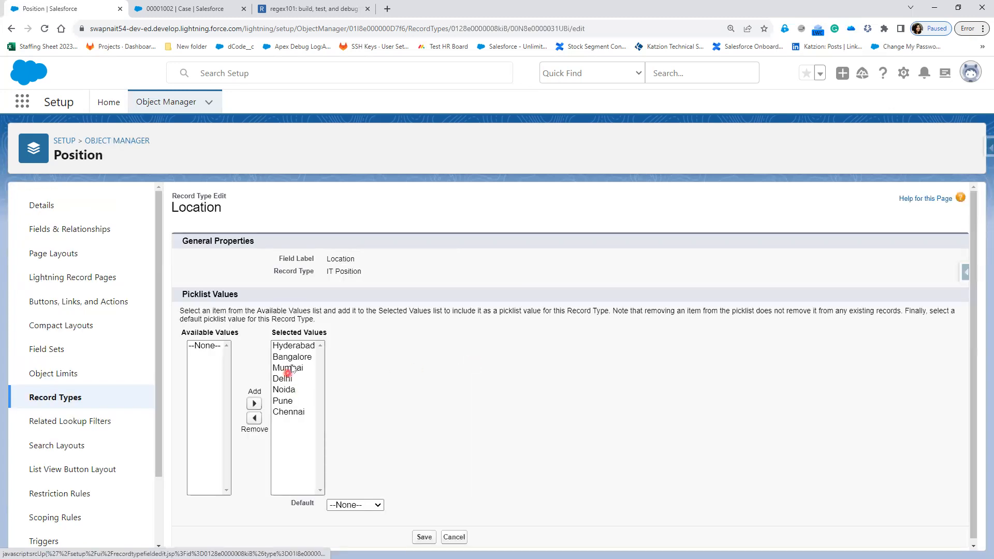
pyautogui.click(294, 358)
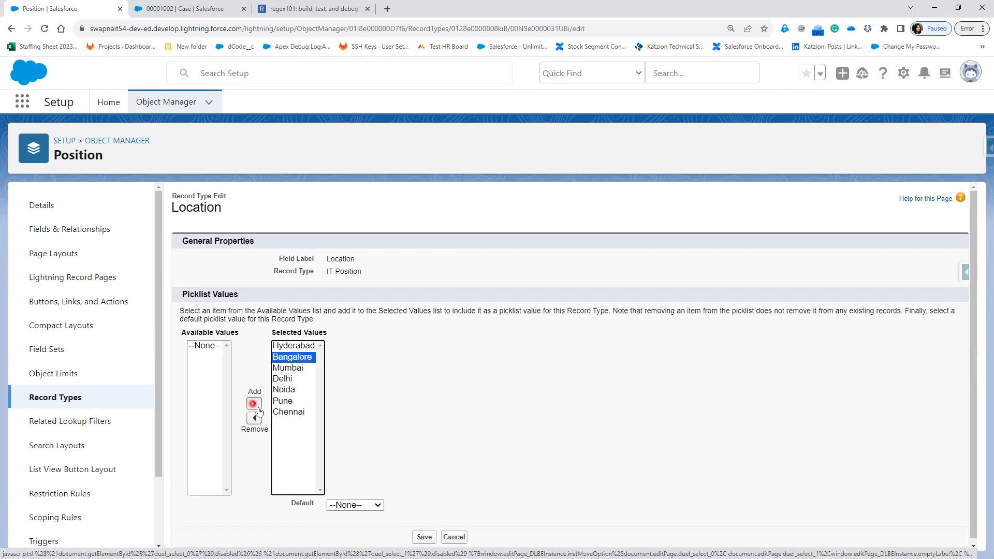
pyautogui.click(254, 417)
pyautogui.click(290, 357)
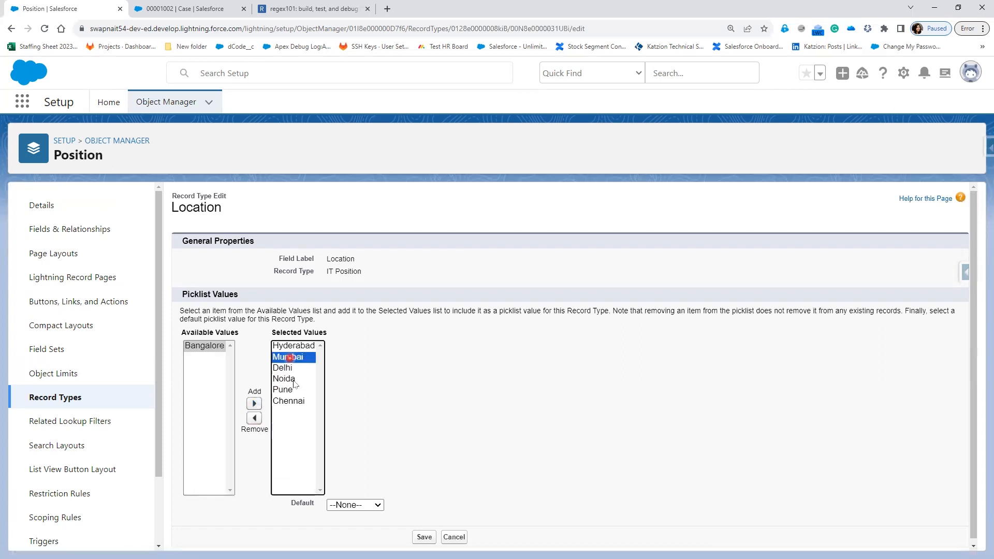
pyautogui.click(284, 368)
pyautogui.click(254, 417)
pyautogui.click(284, 368)
pyautogui.click(254, 417)
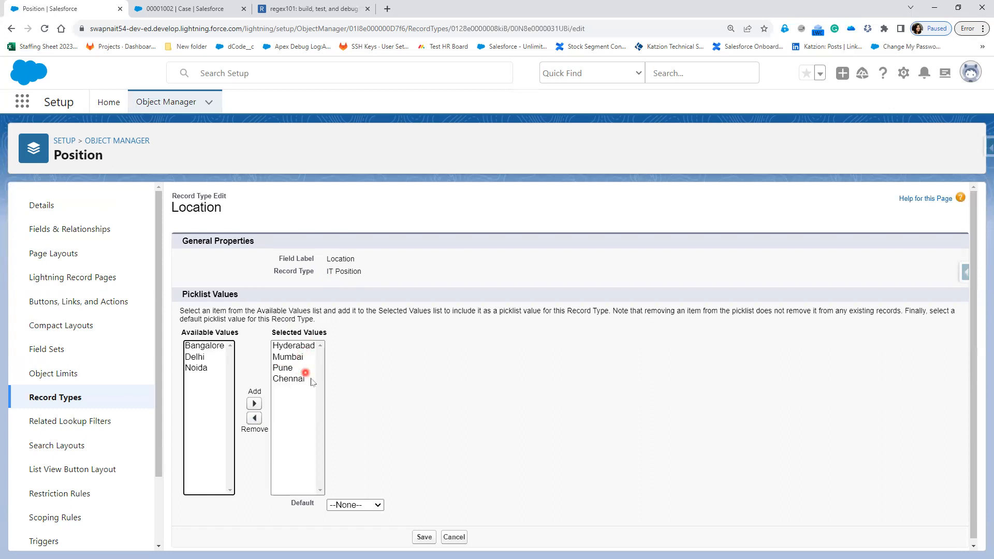
pyautogui.click(424, 537)
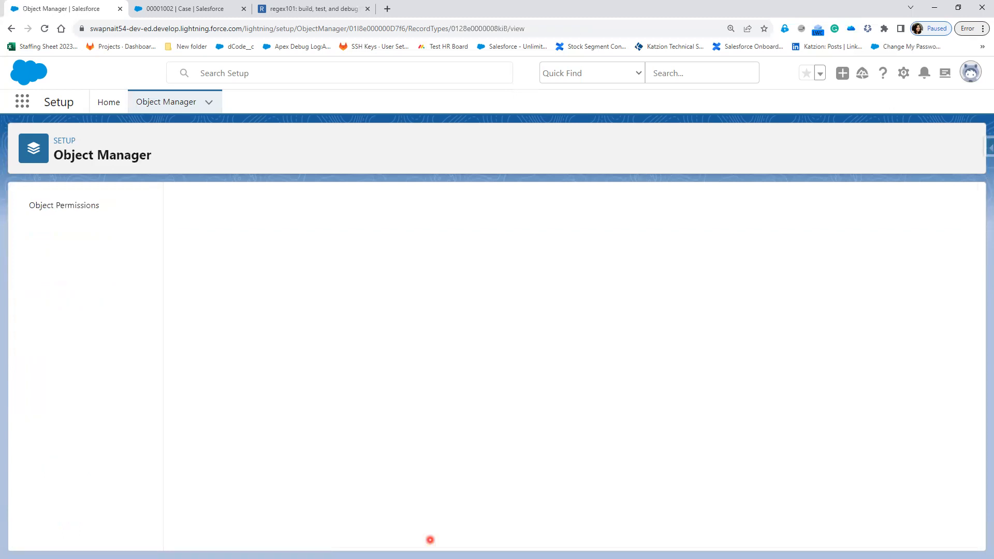
# Step: Edit Non-IT Position's Location values, removing Hyderabad and Mumbai
pyautogui.click(66, 397)
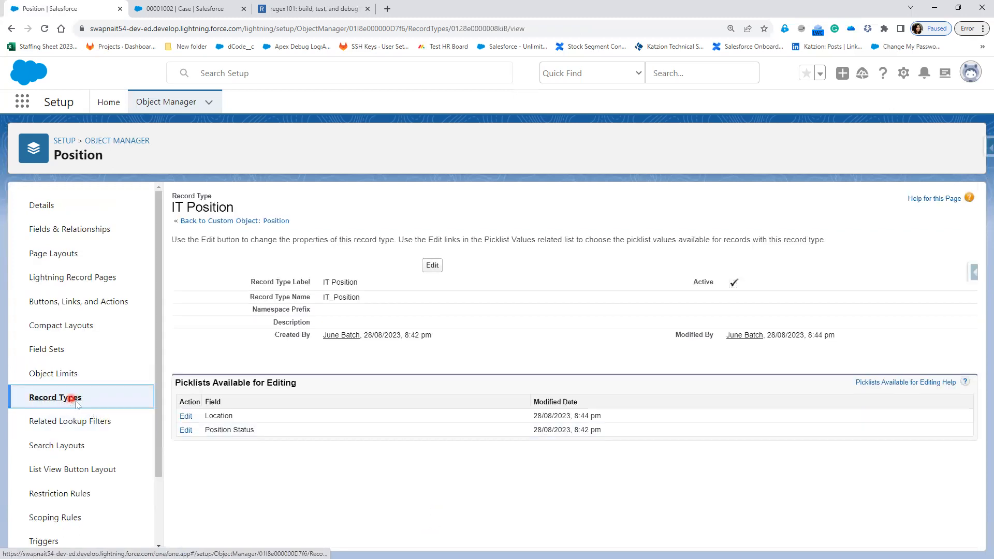
pyautogui.click(184, 293)
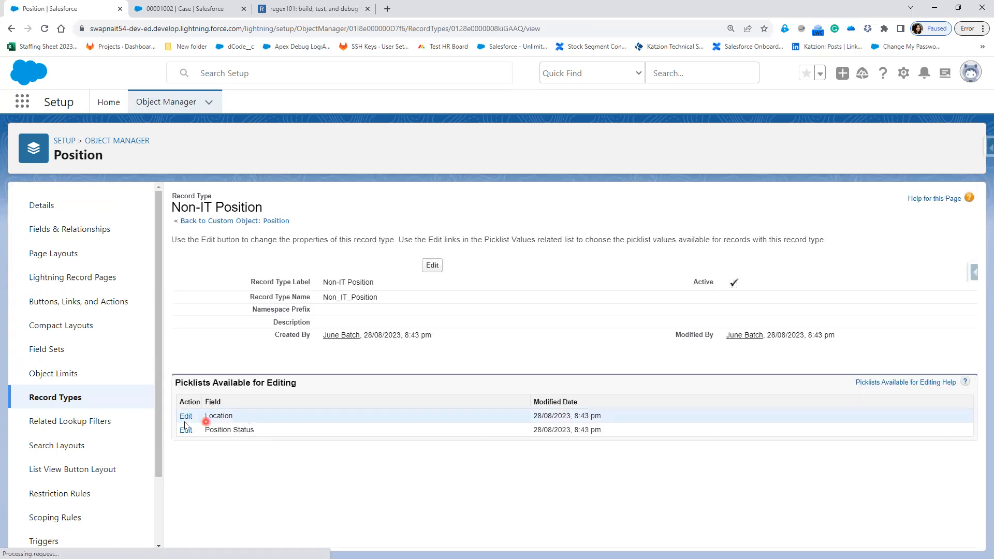
pyautogui.click(186, 417)
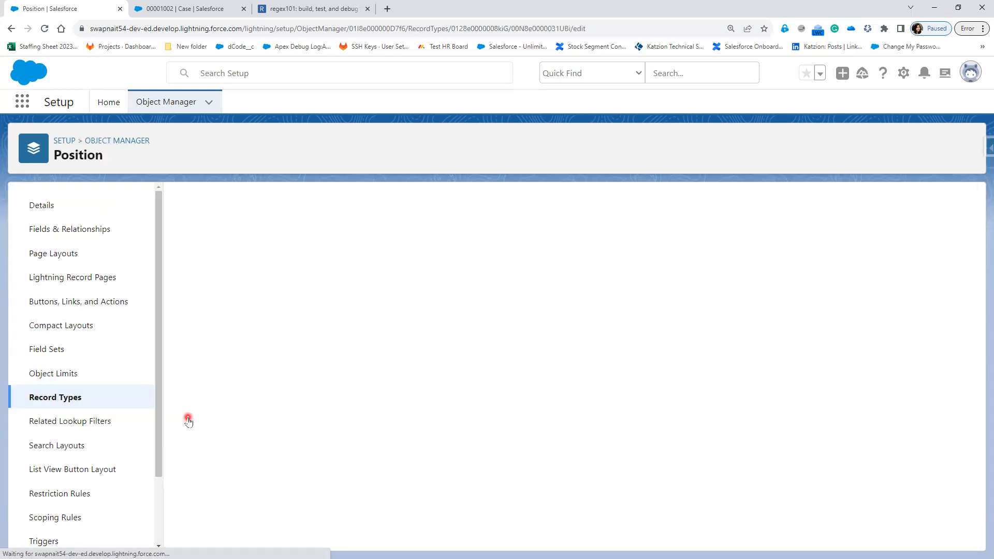
pyautogui.click(279, 346)
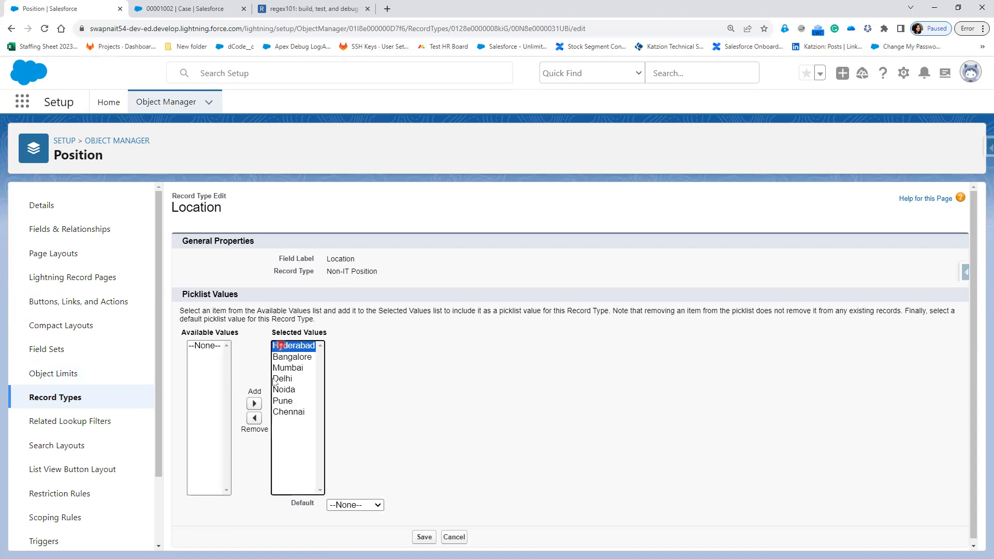
pyautogui.click(256, 417)
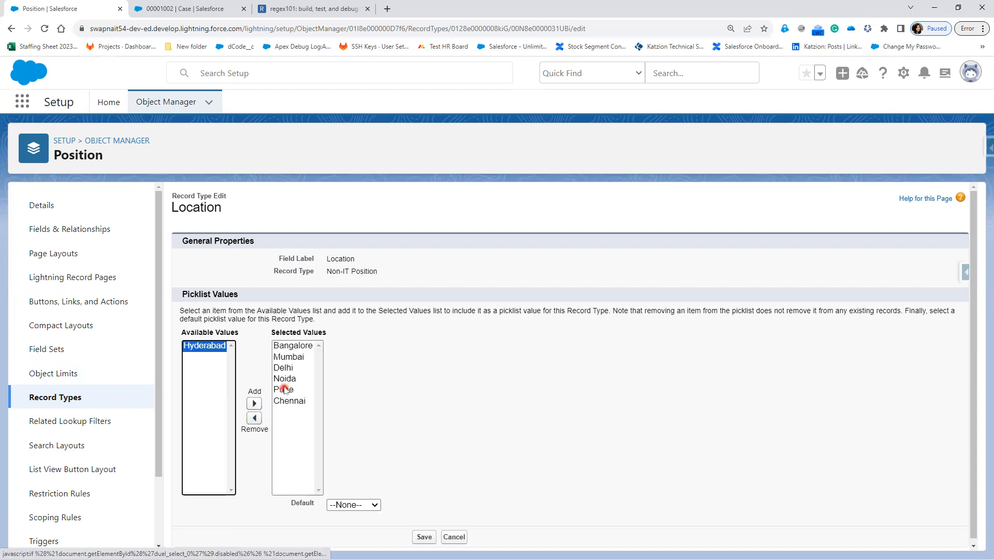
pyautogui.click(288, 356)
pyautogui.click(254, 418)
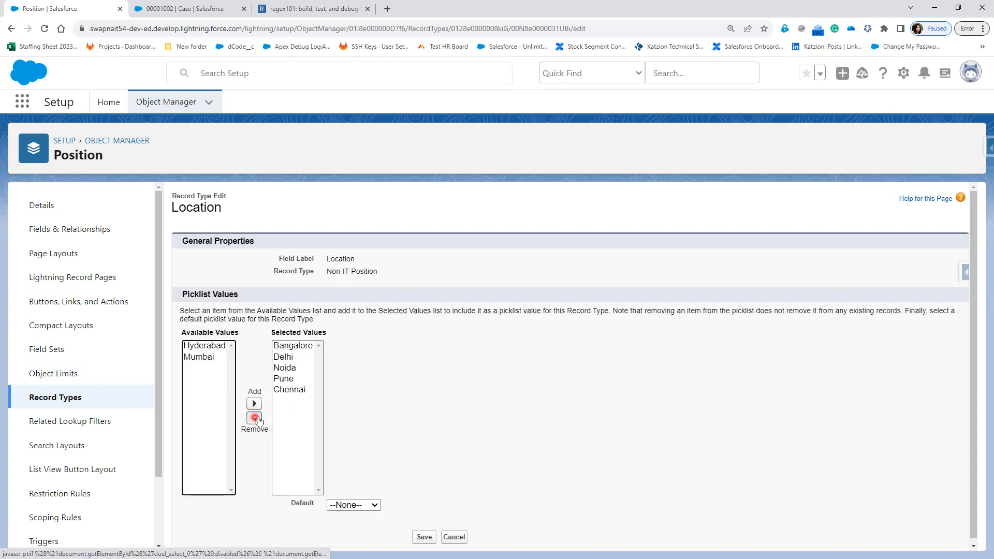
# Step: Remove Pune and Chennai too, save, and return to the Record Types list
pyautogui.click(291, 379)
pyautogui.click(254, 417)
pyautogui.click(291, 389)
pyautogui.click(254, 418)
pyautogui.click(423, 537)
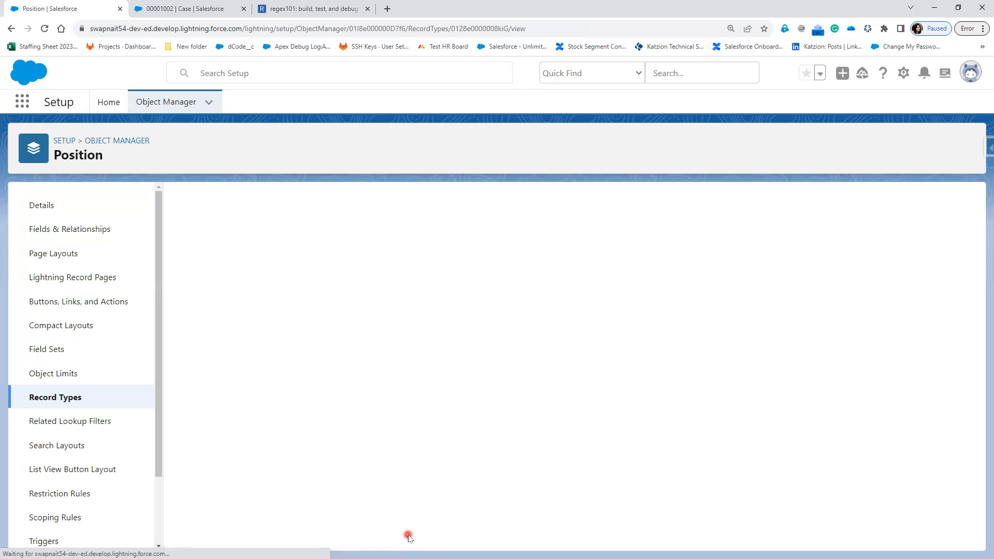
pyautogui.click(47, 397)
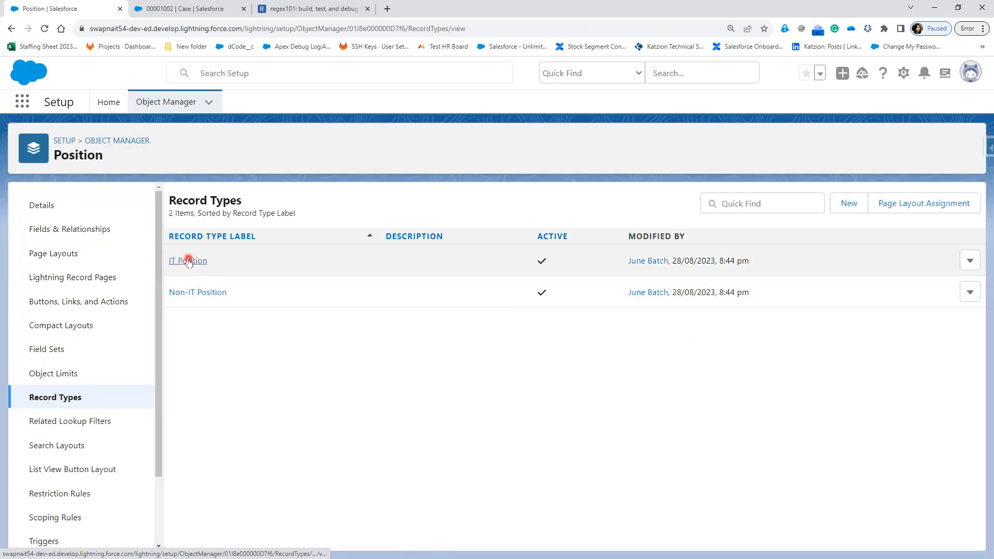
# Step: Remove Waiting and Re-Open from the IT Position record type's Position Status values and save
pyautogui.click(190, 259)
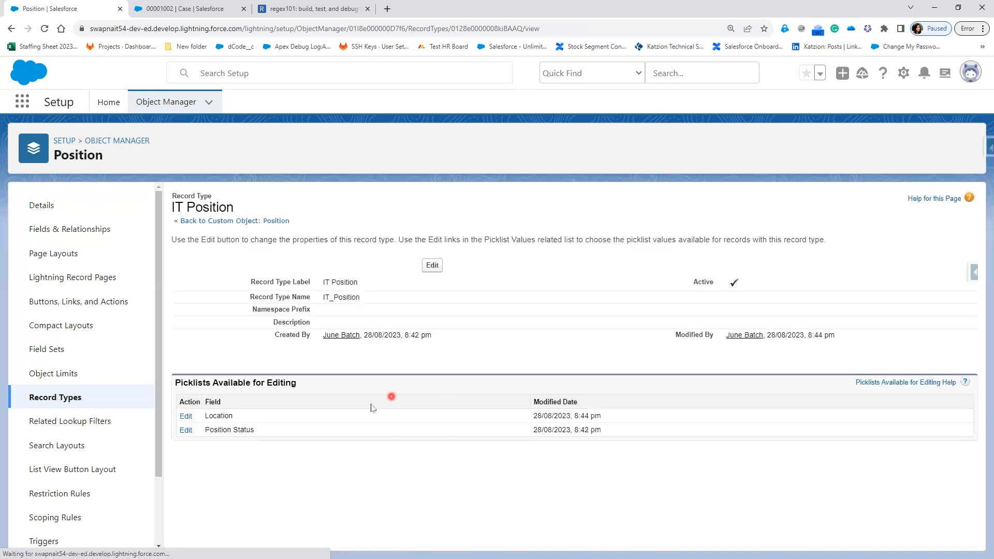
pyautogui.click(186, 430)
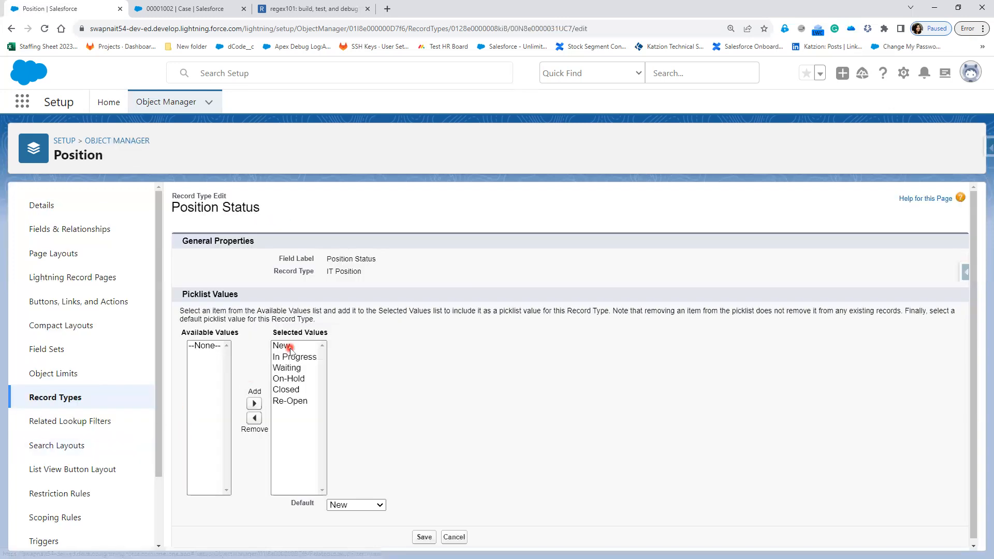
pyautogui.click(298, 368)
pyautogui.click(258, 407)
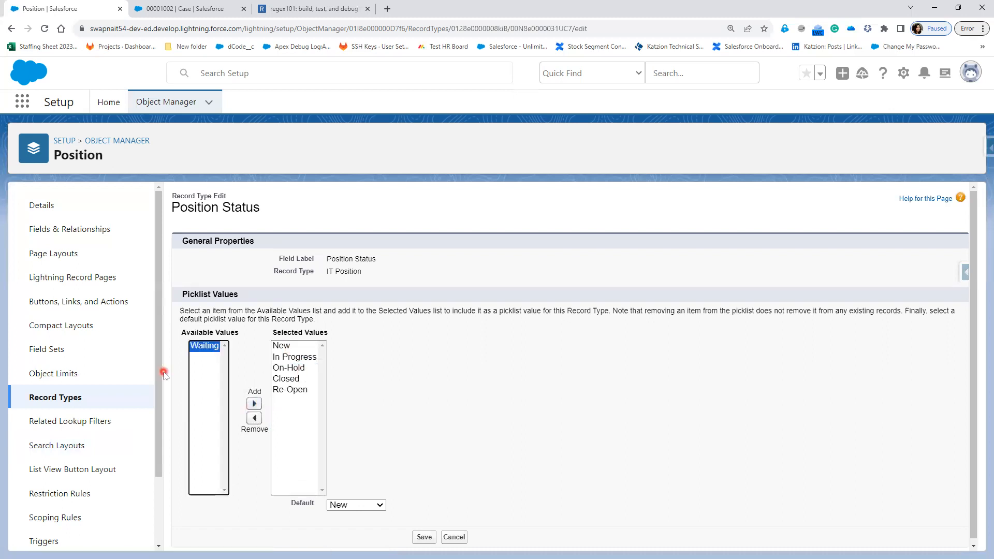
pyautogui.click(290, 391)
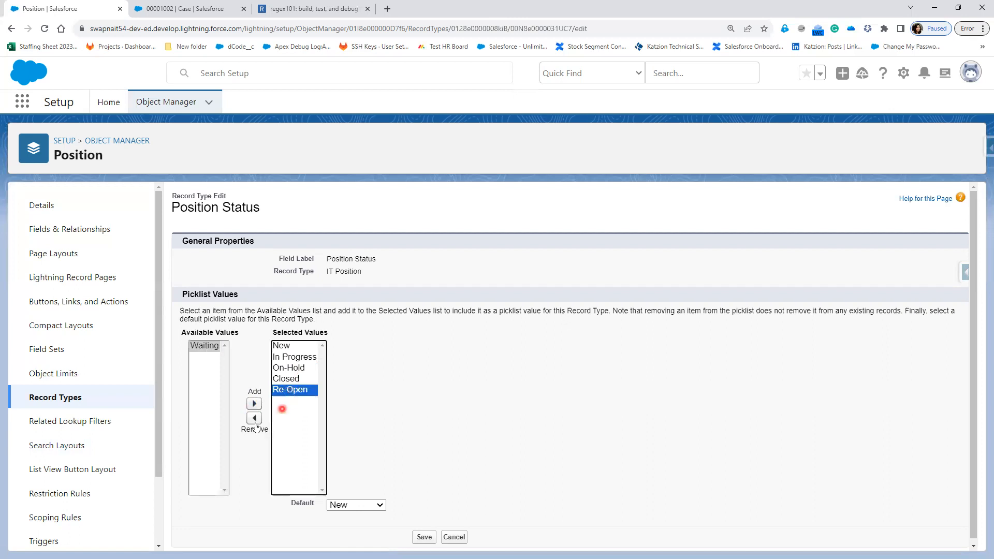
pyautogui.click(254, 419)
pyautogui.click(335, 282)
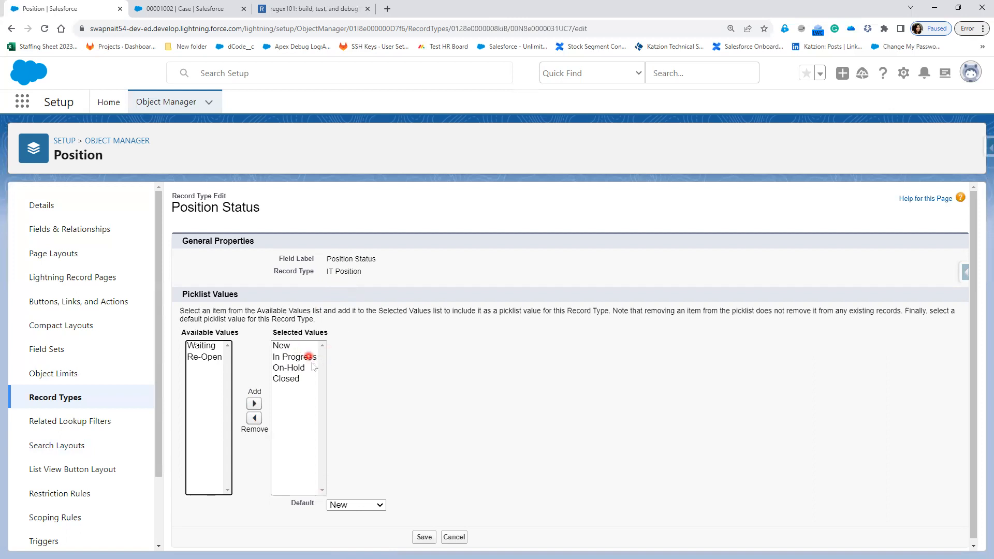
pyautogui.click(424, 536)
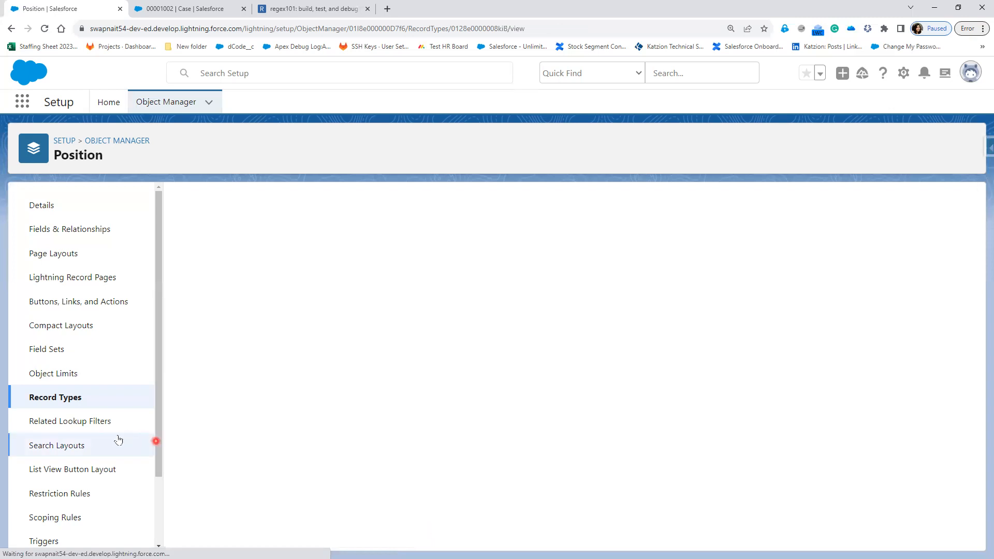
pyautogui.click(52, 397)
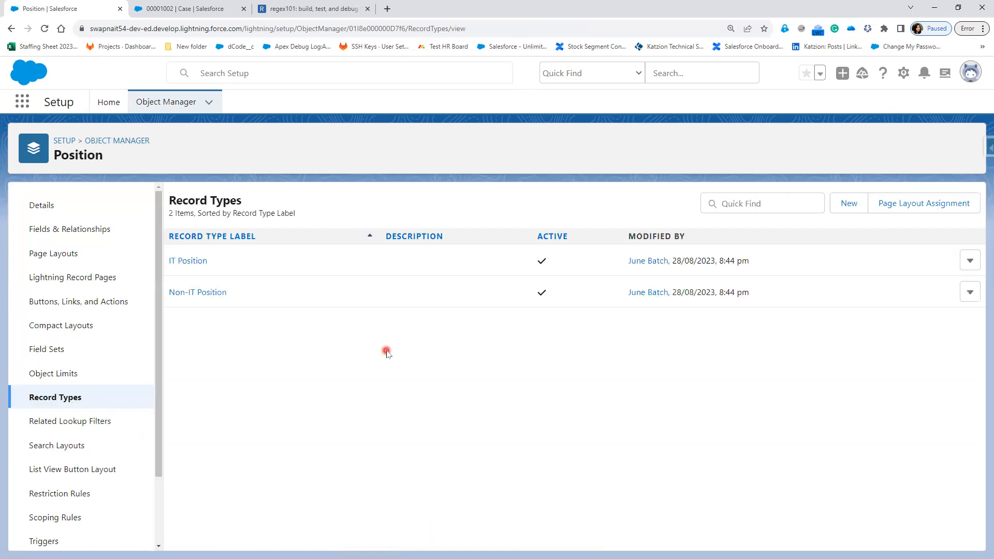
# Step: Take On-Hold out of Non-IT Position's allowed Position Status values, keeping Waiting, and save
pyautogui.click(200, 293)
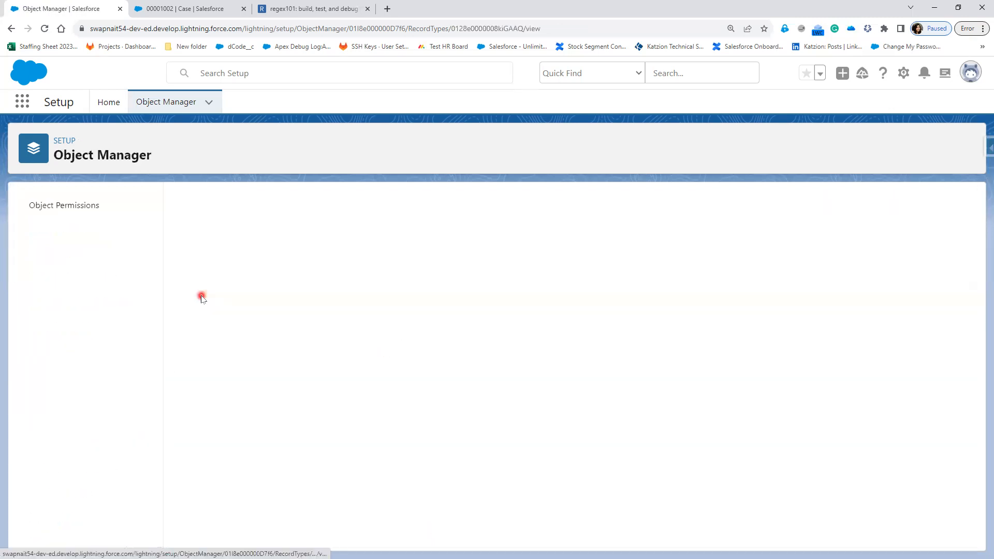
pyautogui.click(186, 431)
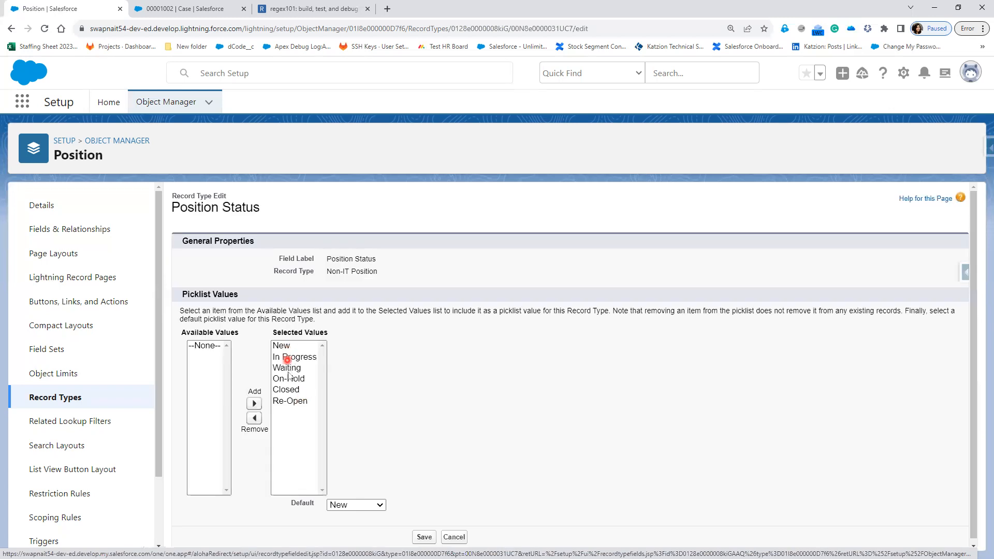
pyautogui.click(288, 378)
pyautogui.click(252, 405)
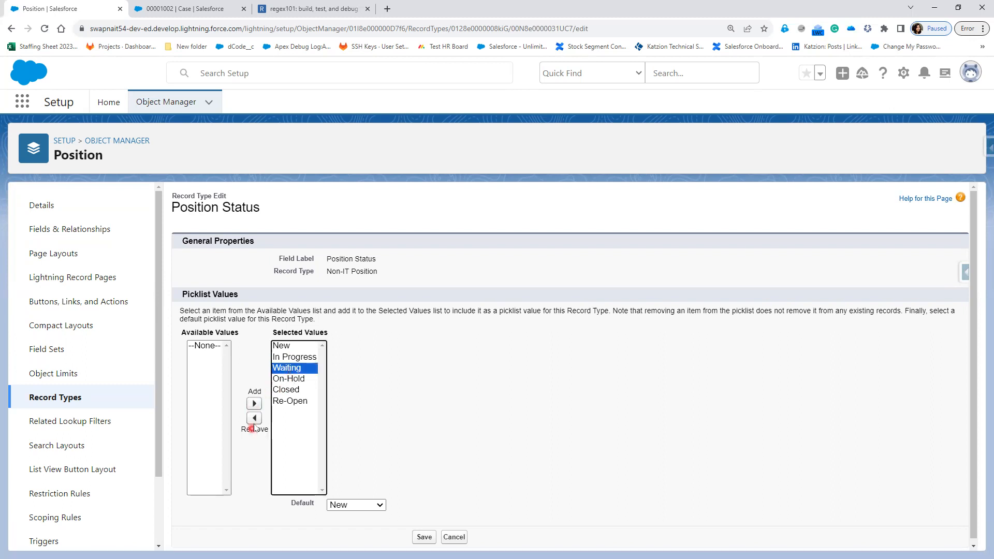
pyautogui.click(254, 420)
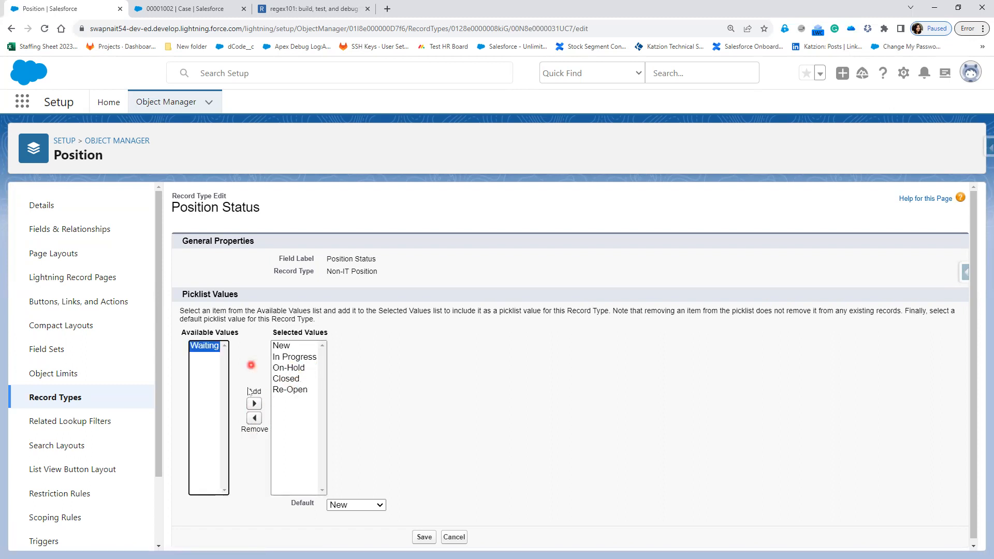
pyautogui.click(254, 403)
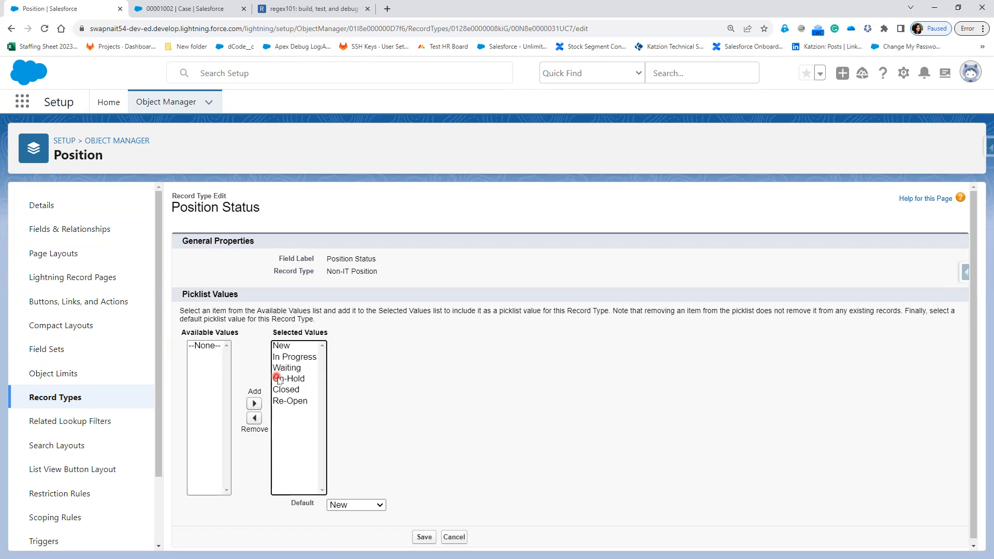
pyautogui.click(254, 421)
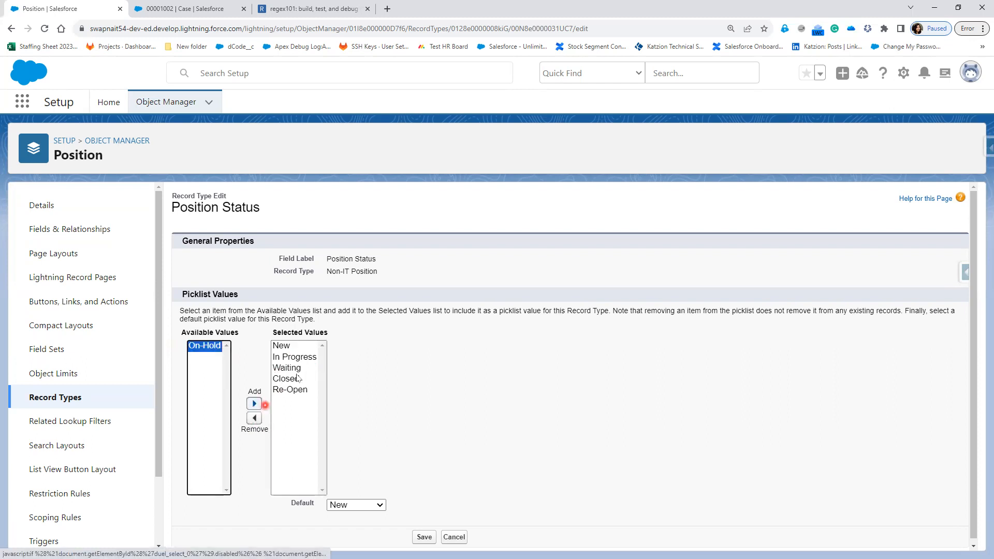
pyautogui.click(423, 537)
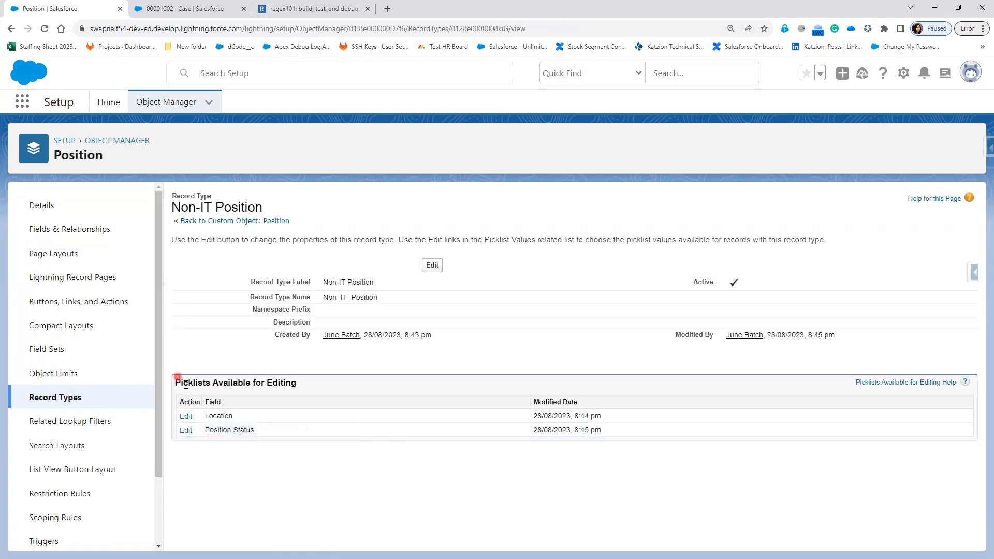
# Step: In the other tab, create a new Position record using the IT Position record type
pyautogui.click(187, 10)
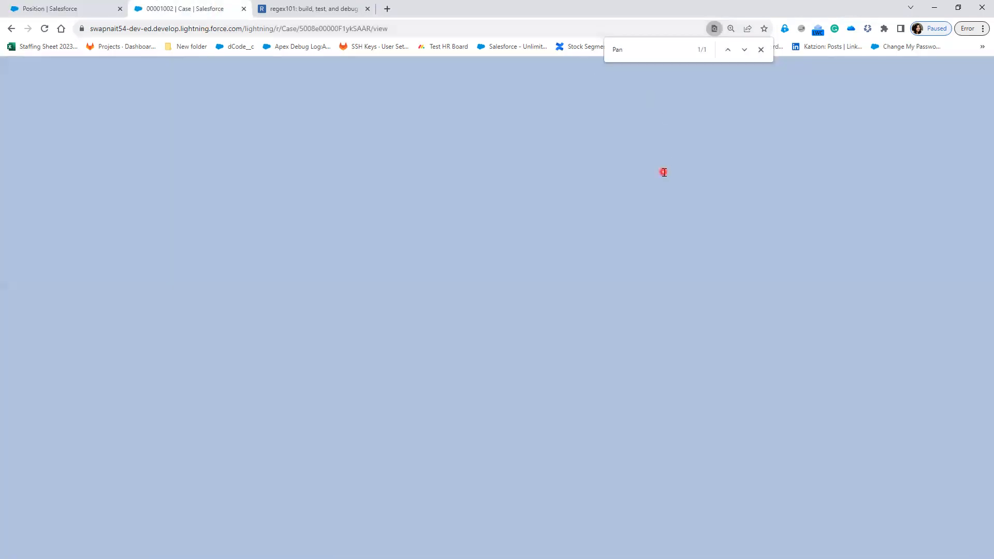
pyautogui.click(817, 106)
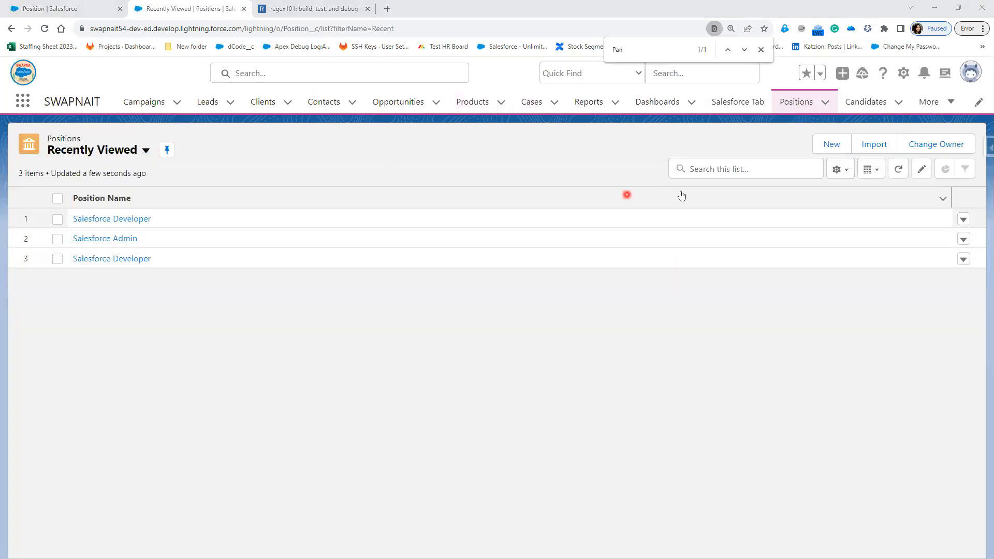
pyautogui.click(837, 142)
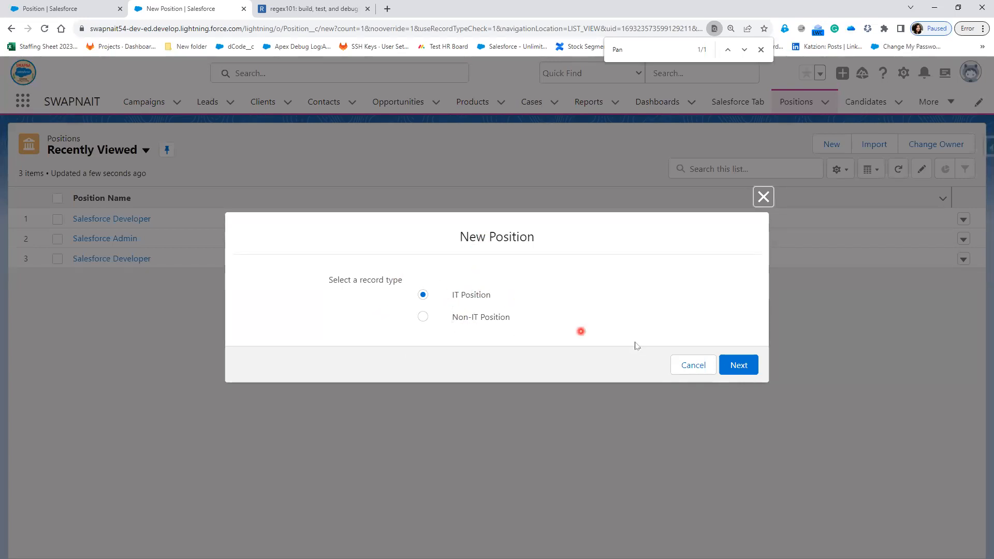
pyautogui.click(739, 368)
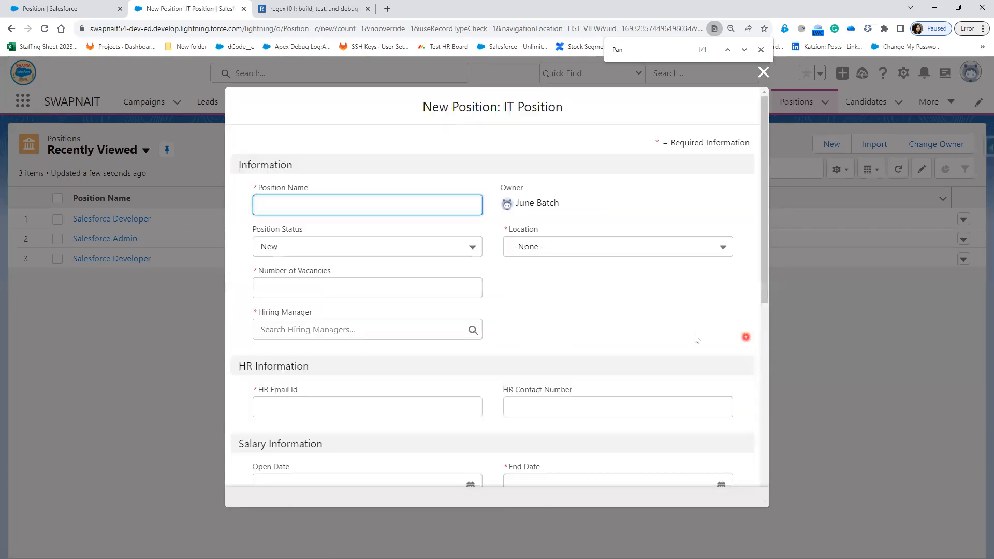
pyautogui.click(377, 329)
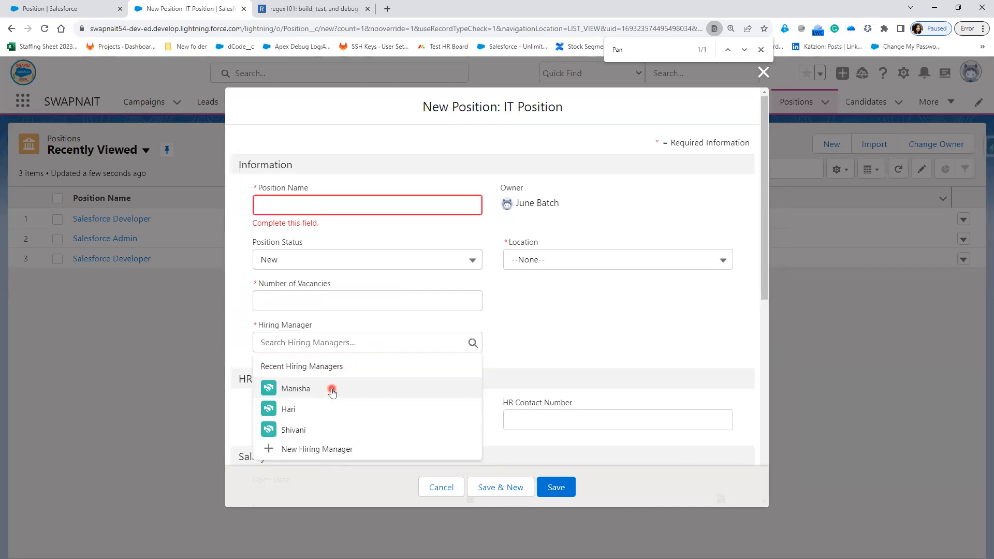
# Step: Set a recent hiring manager, Location Hyderabad, Position Name 'Java' and 3 vacancies
pyautogui.click(330, 387)
pyautogui.click(614, 259)
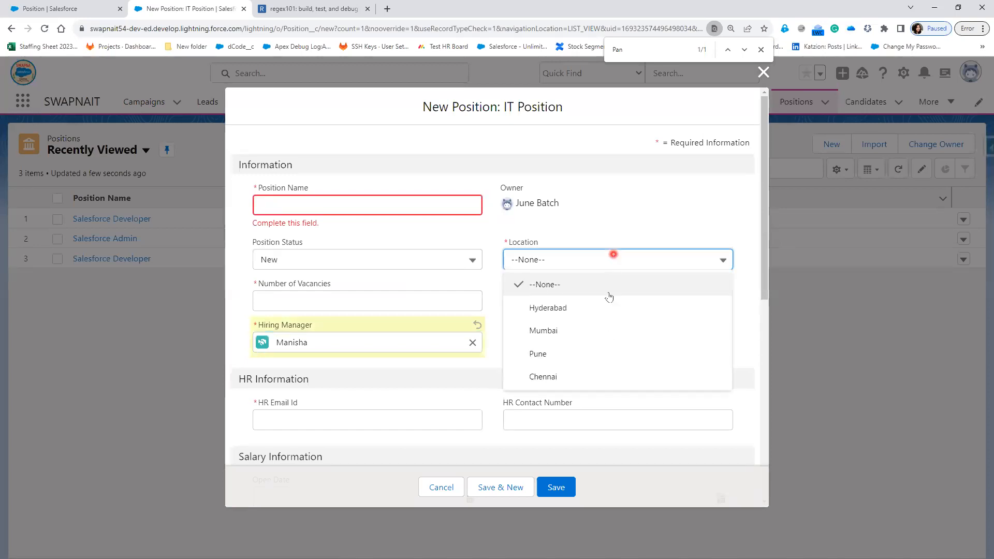
pyautogui.click(584, 307)
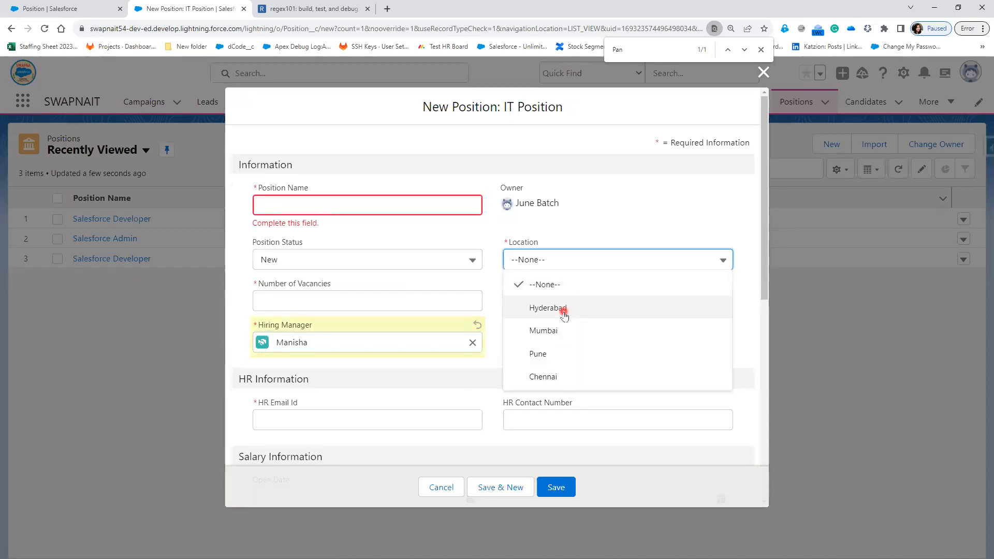
pyautogui.click(538, 308)
pyautogui.click(376, 200)
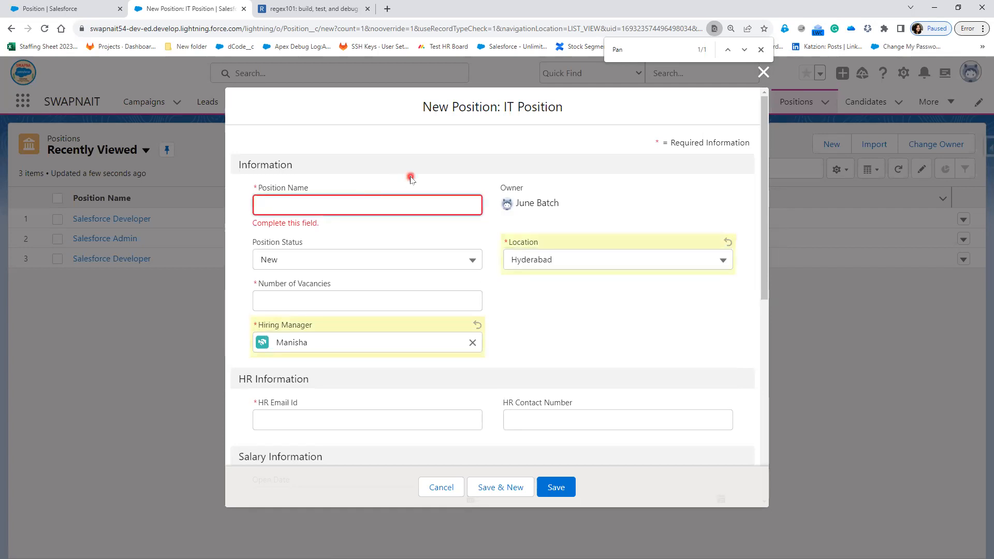
pyautogui.write('Java')
pyautogui.click(422, 299)
pyautogui.write('3')
pyautogui.click(383, 419)
# Step: Fill in the HR e-mail address and HR contact number
pyautogui.click(385, 400)
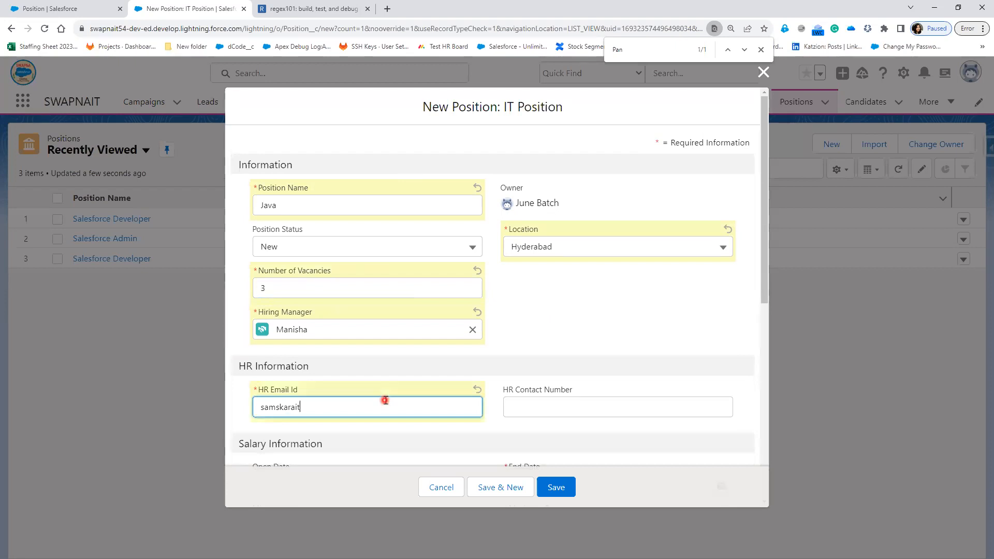
pyautogui.press('Tab')
pyautogui.write('776676776')
pyautogui.scroll(-3, 402, 404)
# Step: Set the End Date to 31/08/2023 and Maximum Pay to 4
pyautogui.click(359, 332)
pyautogui.click(536, 328)
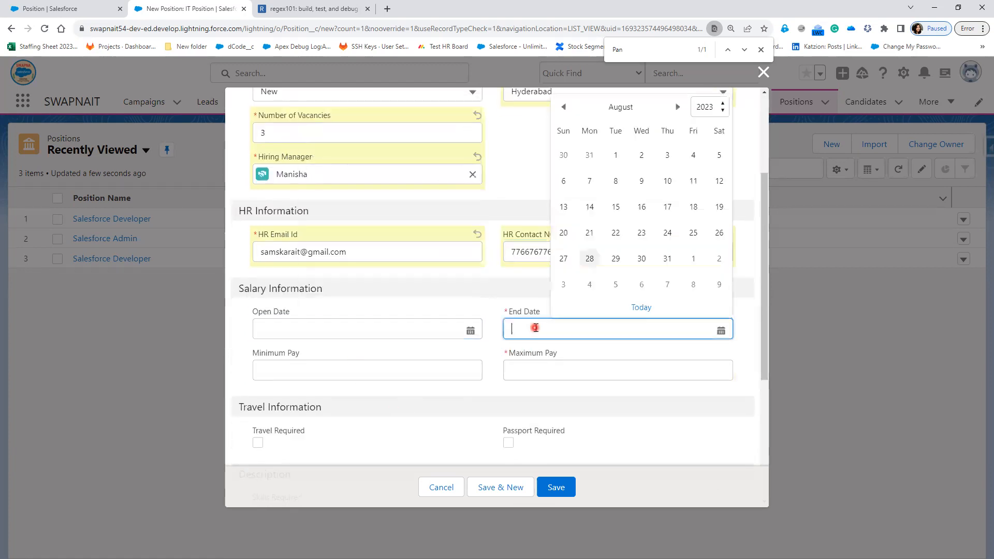
pyautogui.click(668, 259)
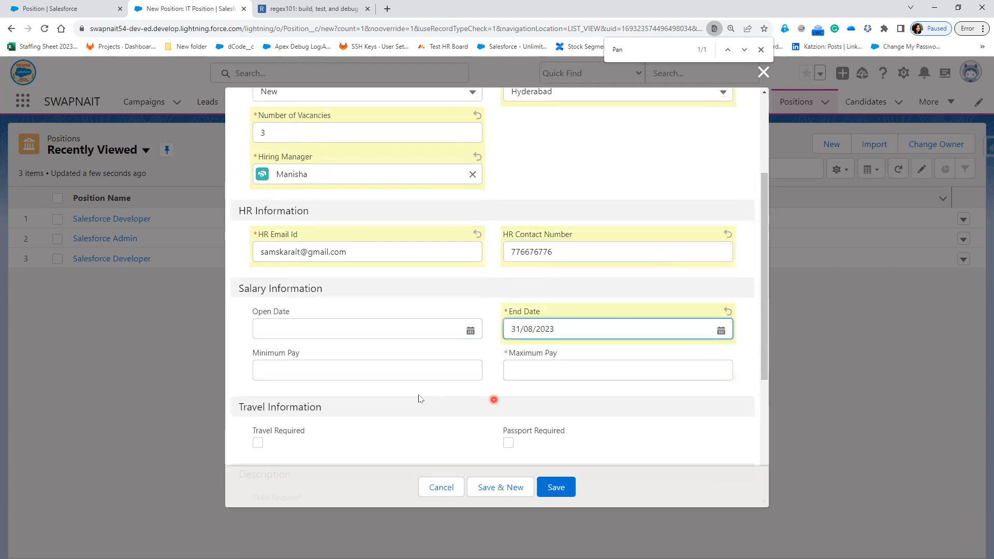
pyautogui.click(403, 371)
pyautogui.click(577, 370)
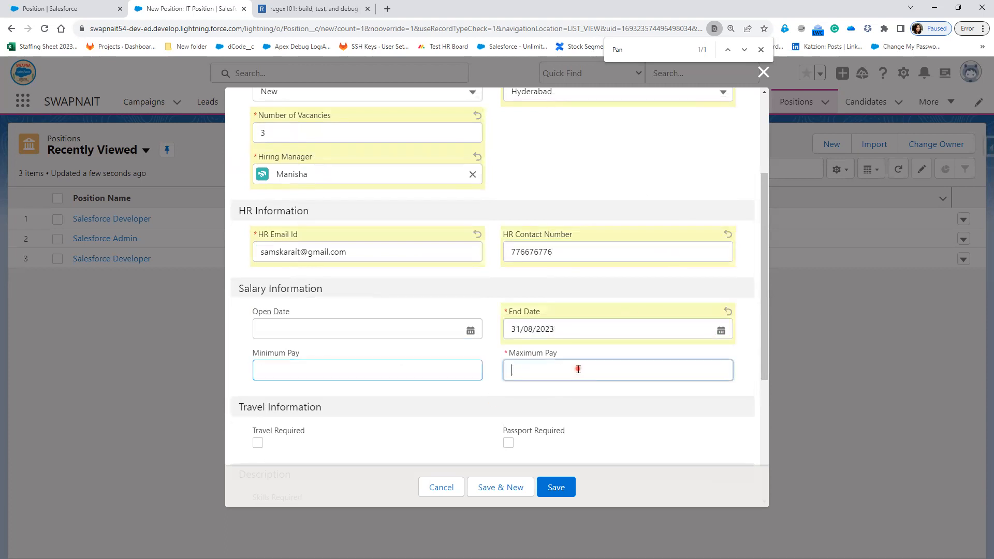
pyautogui.write('4500000')
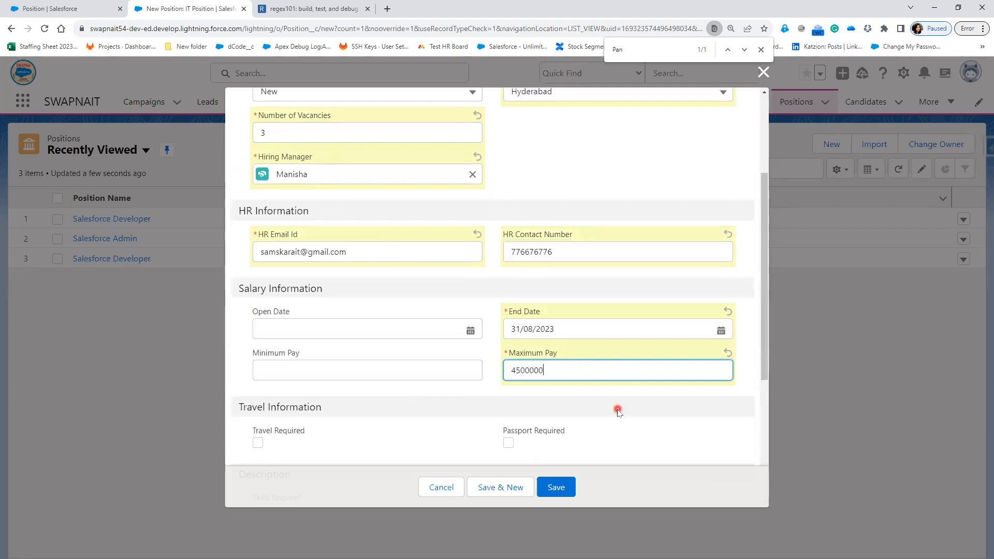
pyautogui.click(609, 430)
# Step: Mark travel and passport as required, enter skills 'APE', and save the Java position
pyautogui.scroll(-2, 606, 453)
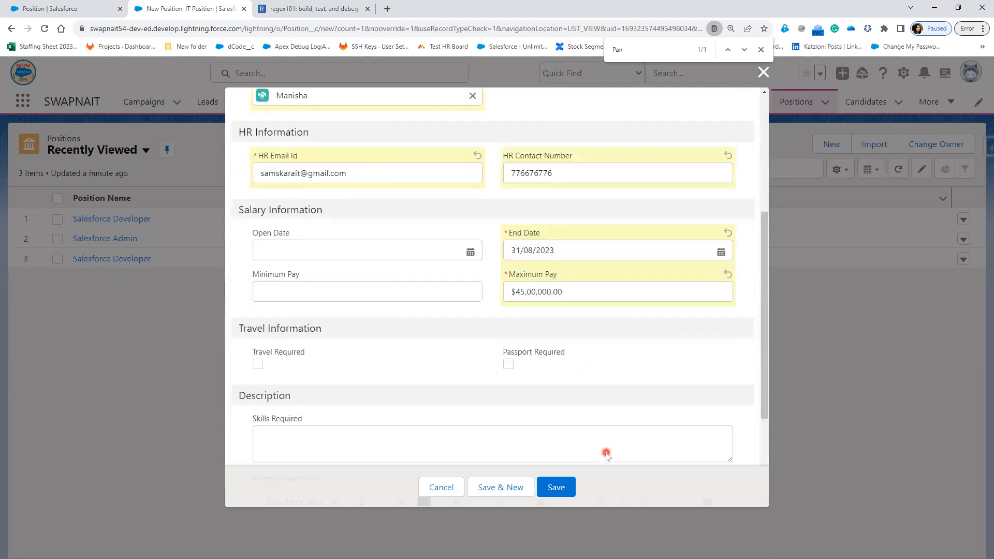
pyautogui.click(257, 340)
pyautogui.click(508, 339)
pyautogui.scroll(-2, 414, 388)
pyautogui.scroll(-1, 356, 394)
pyautogui.click(303, 306)
pyautogui.write('APE')
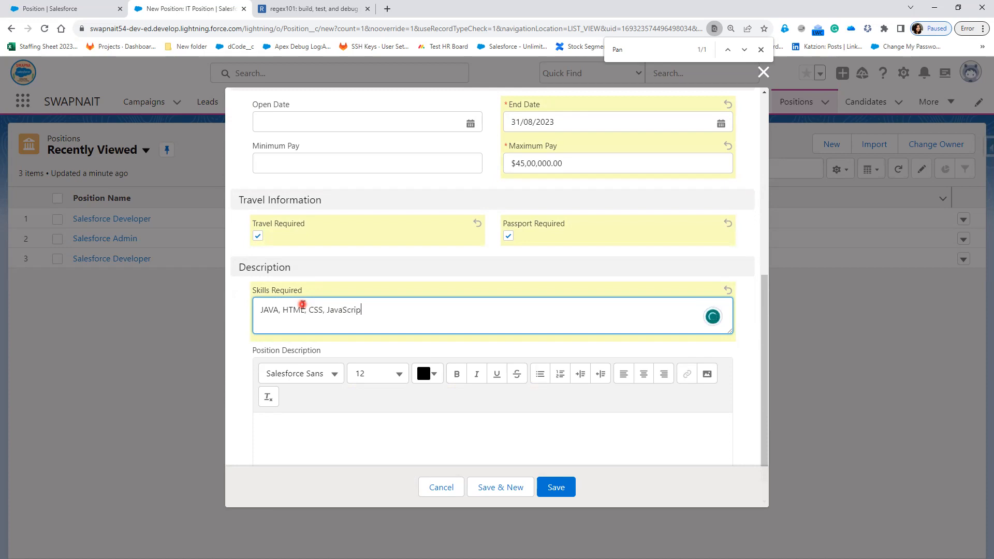
pyautogui.scroll(-1, 313, 415)
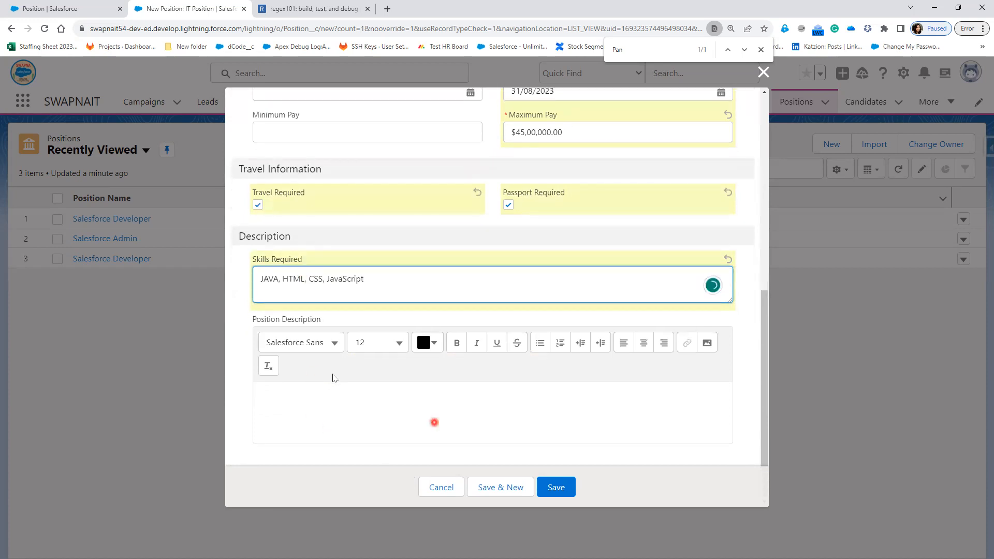
pyautogui.click(553, 487)
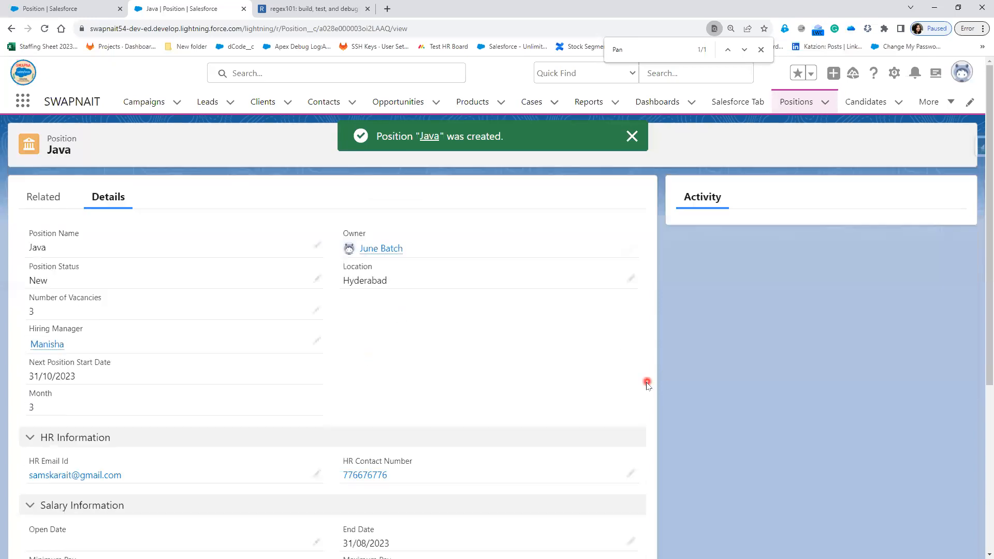
pyautogui.hotkey('ctrl', 'pageup')
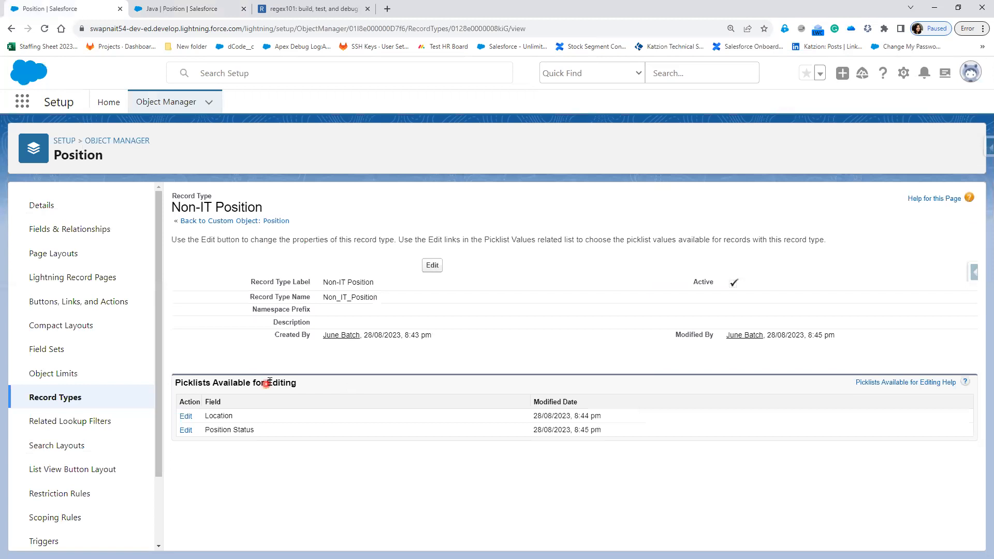
# Step: Add Record Type above Owner in the Position Layout's Information section and save
pyautogui.click(55, 254)
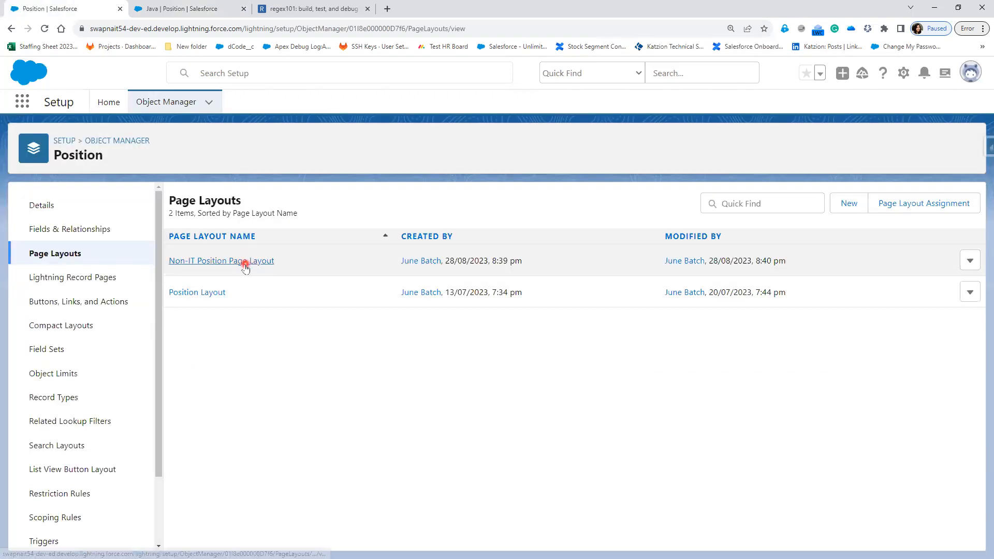
pyautogui.click(199, 293)
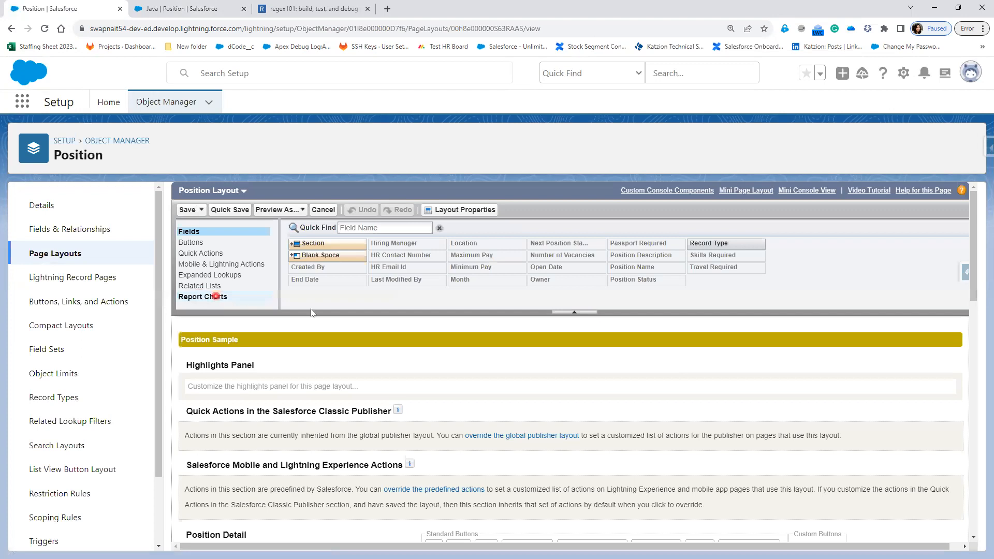
pyautogui.click(730, 243)
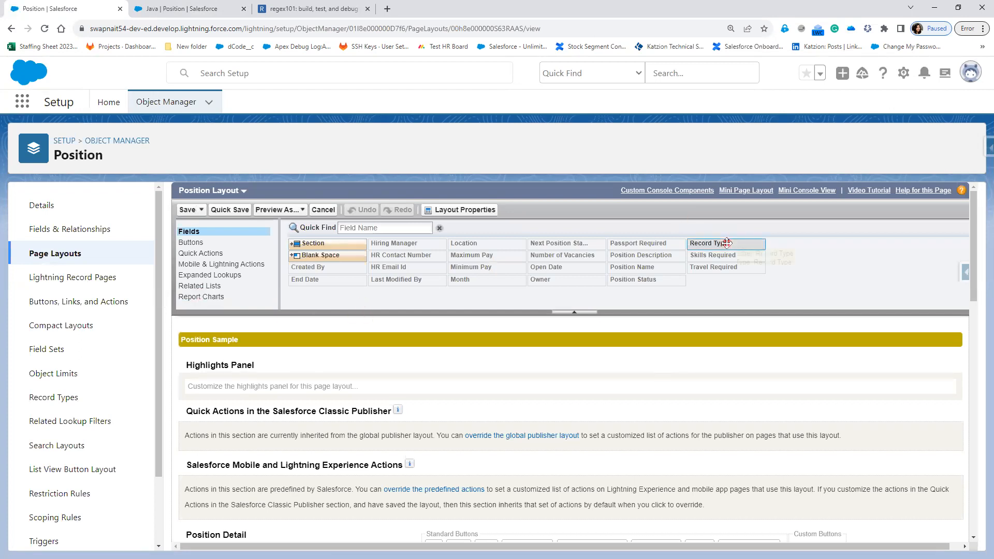
pyautogui.scroll(-3, 735, 365)
pyautogui.moveTo(715, 223); pyautogui.dragTo(647, 427)
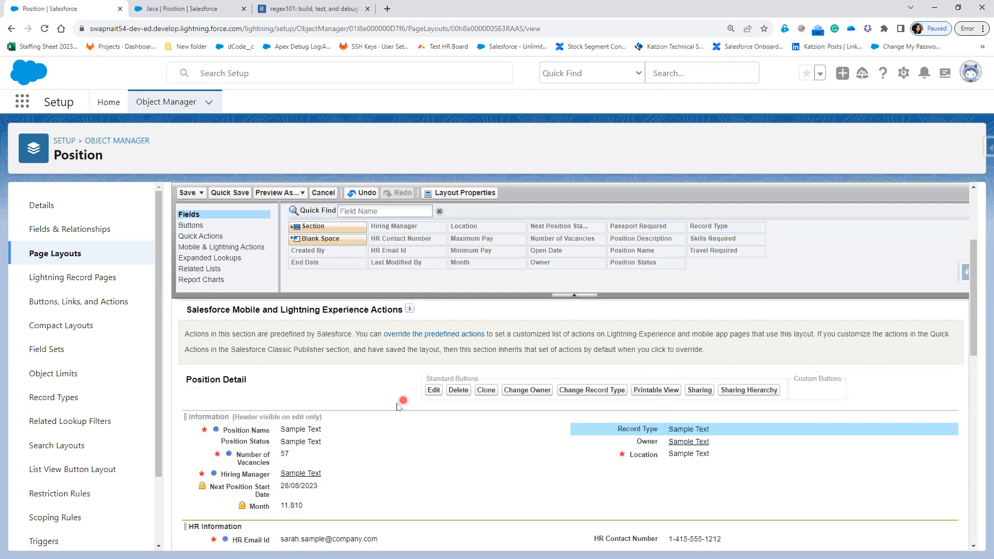
pyautogui.scroll(2, 397, 399)
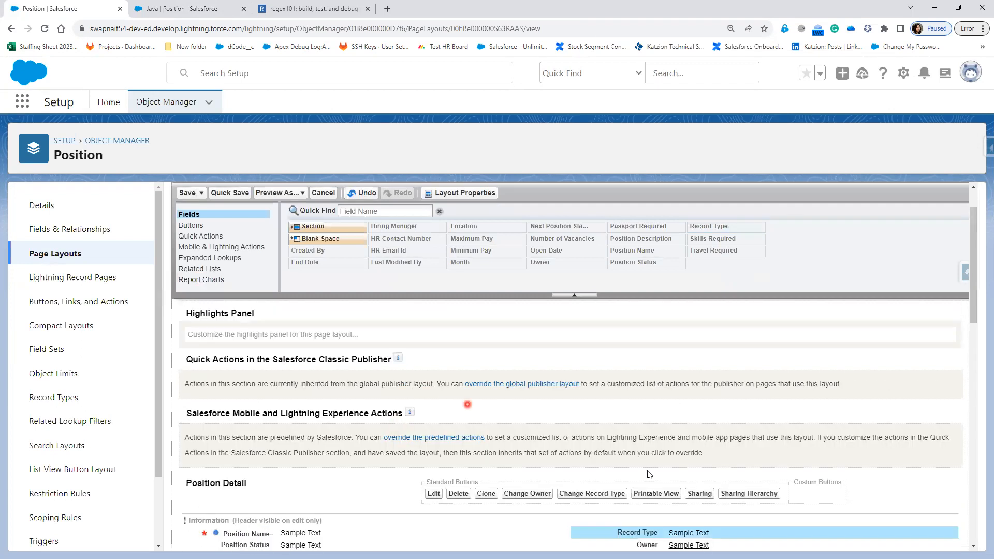
pyautogui.click(233, 194)
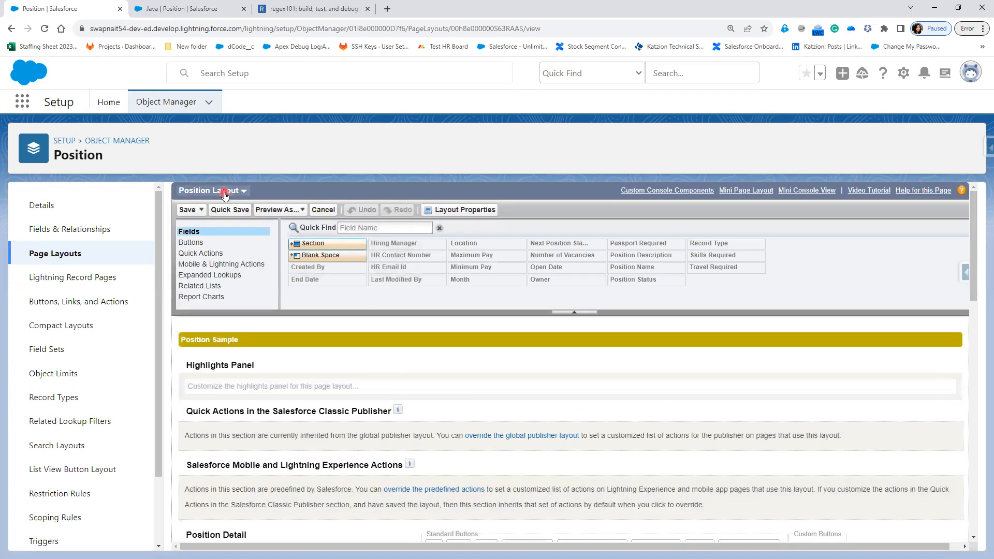
# Step: In the Non-IT Position Page Layout, add Record Type and move Month left, then save
pyautogui.click(224, 191)
pyautogui.click(231, 205)
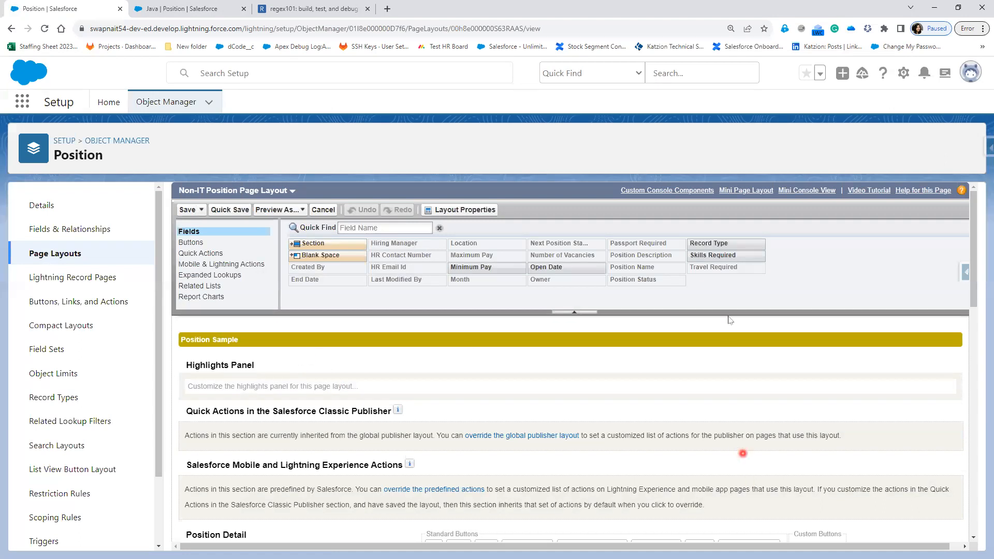
pyautogui.scroll(-3, 733, 484)
pyautogui.moveTo(713, 224); pyautogui.dragTo(657, 425)
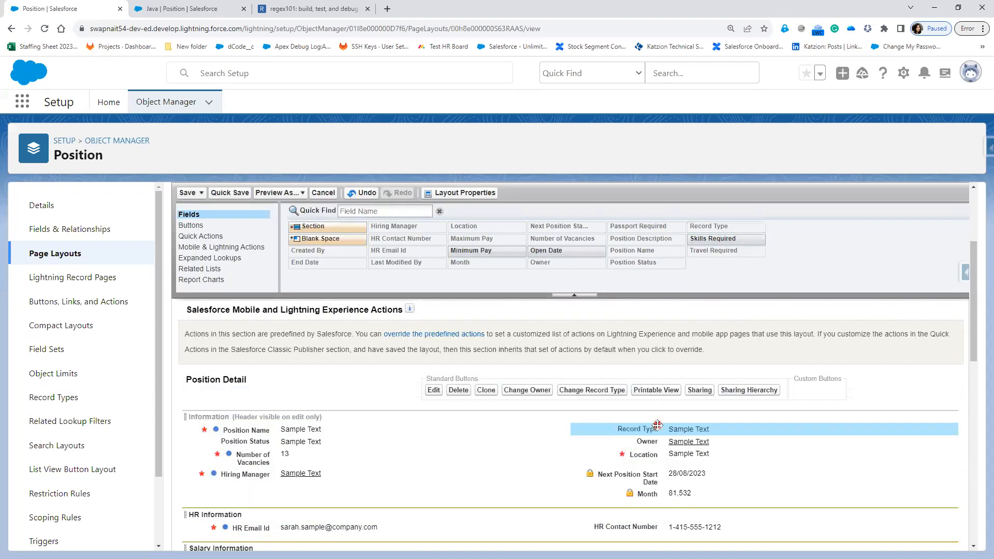
pyautogui.moveTo(647, 494); pyautogui.dragTo(255, 493)
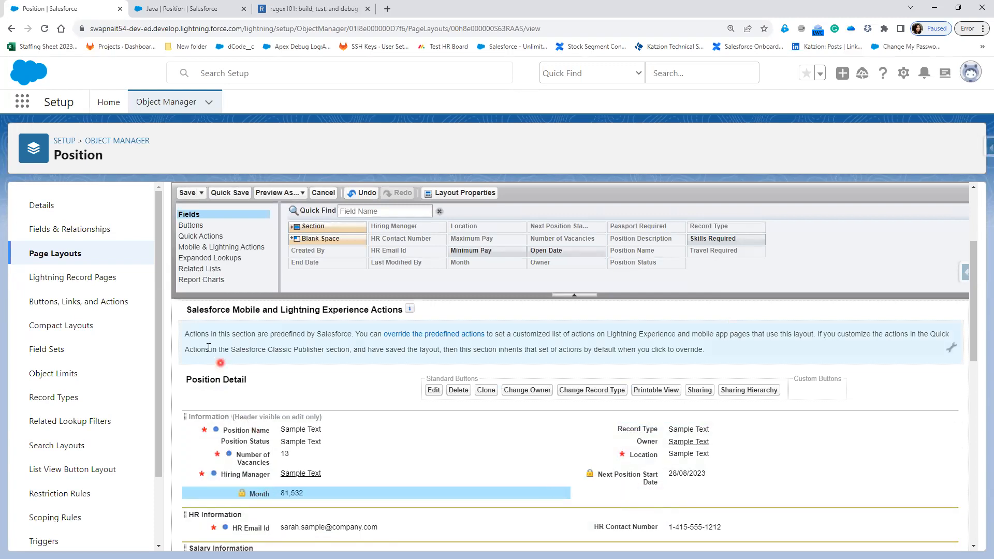
pyautogui.click(182, 195)
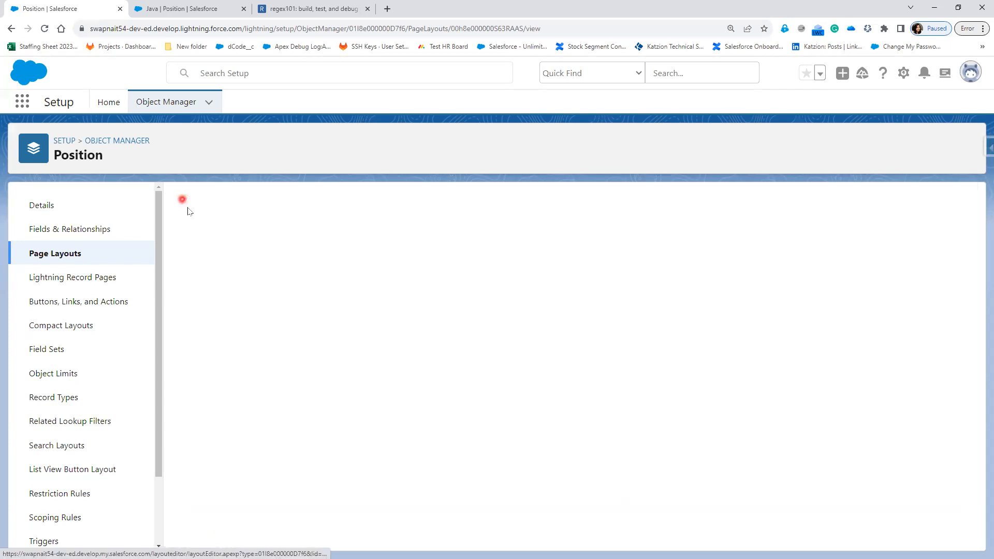
# Step: Go to the Java position record and refresh it to load the new layout
pyautogui.click(170, 9)
pyautogui.click(45, 28)
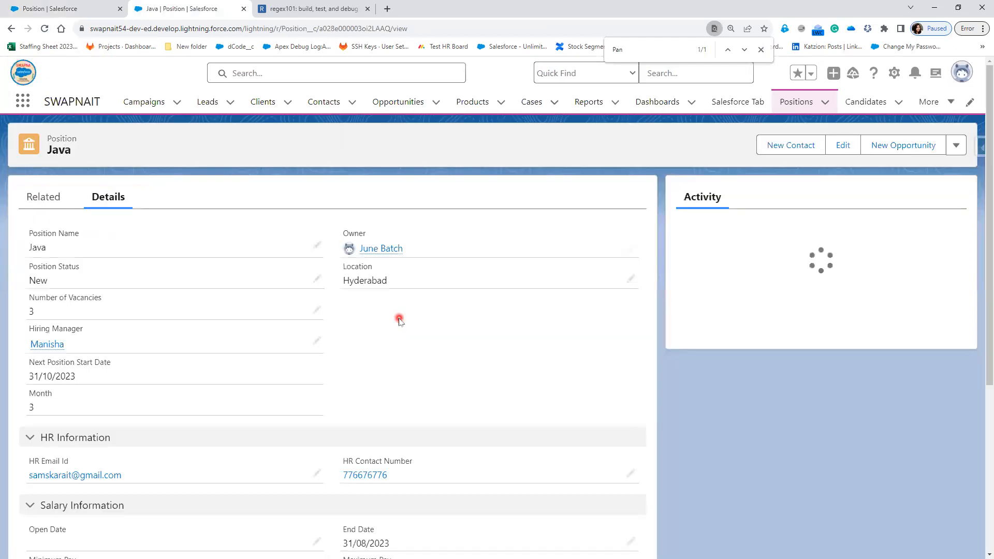
pyautogui.click(45, 28)
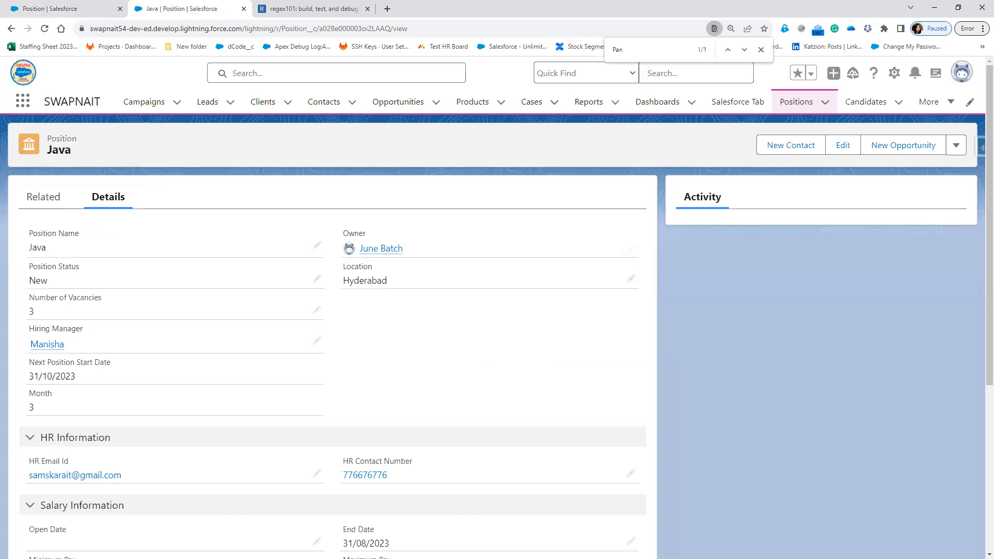
pyautogui.press('F5')
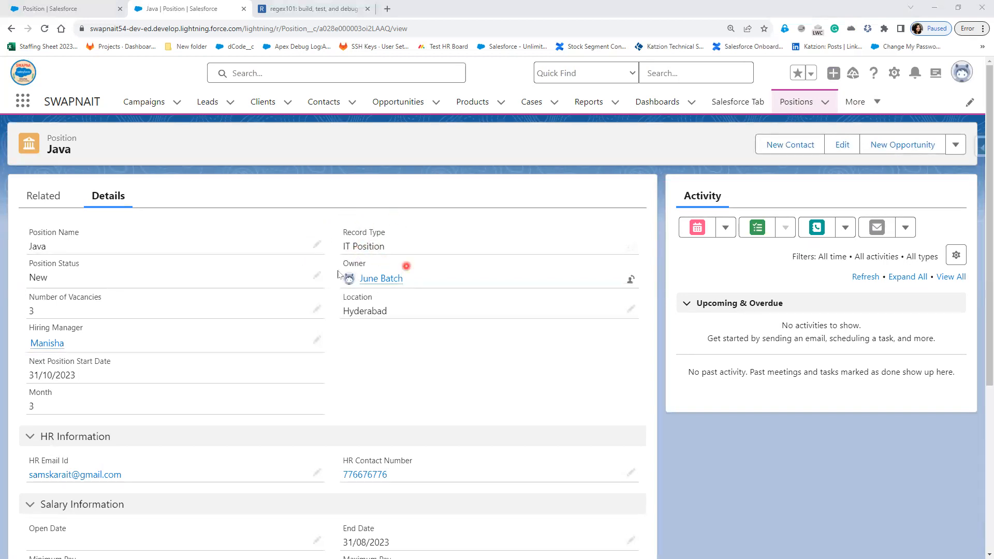
pyautogui.click(632, 248)
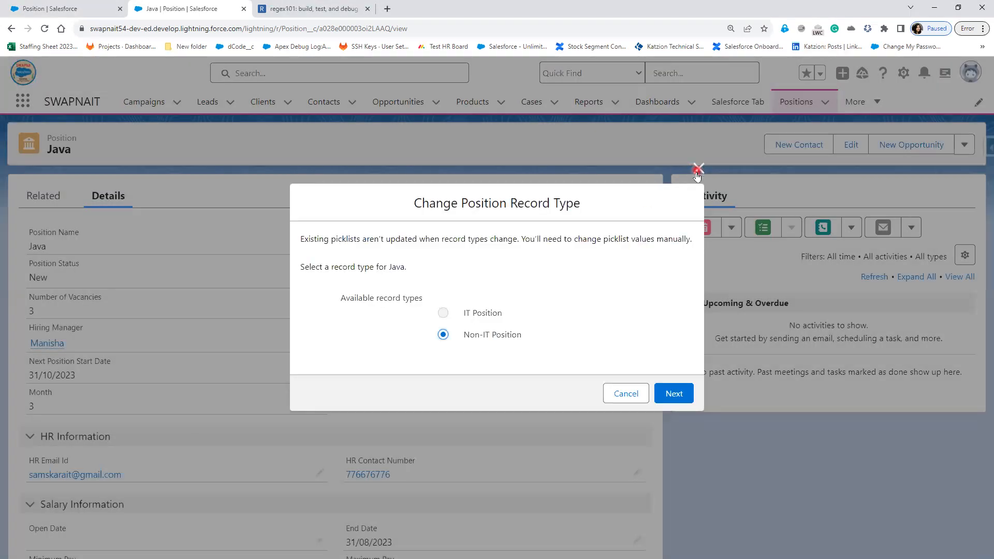
pyautogui.click(697, 169)
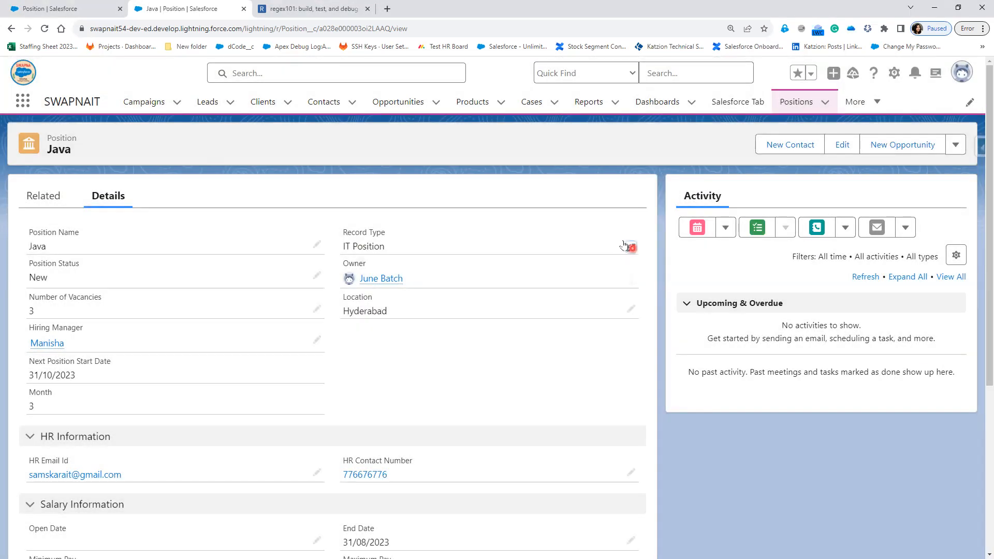
# Step: Change the Java position's record type to Non-IT Position
pyautogui.click(956, 147)
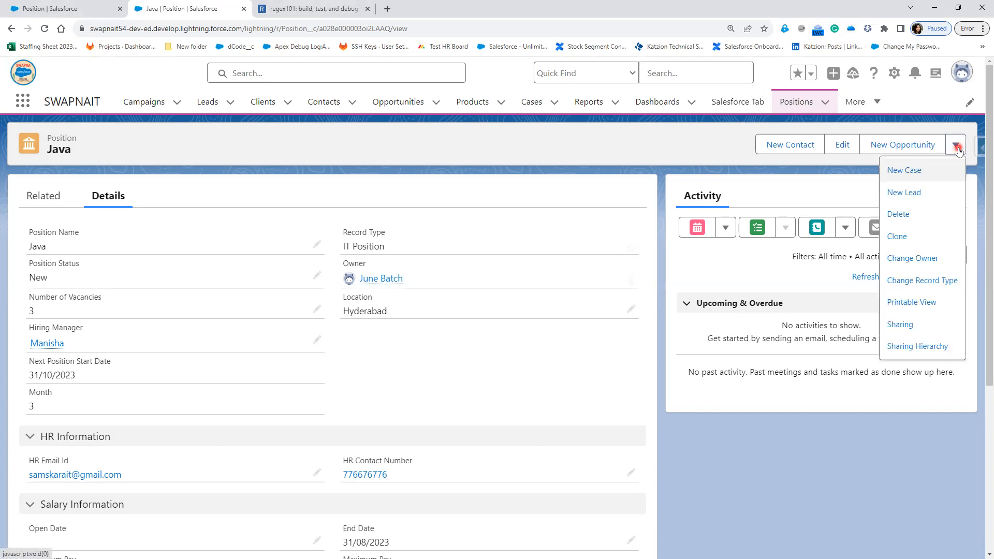
pyautogui.click(948, 285)
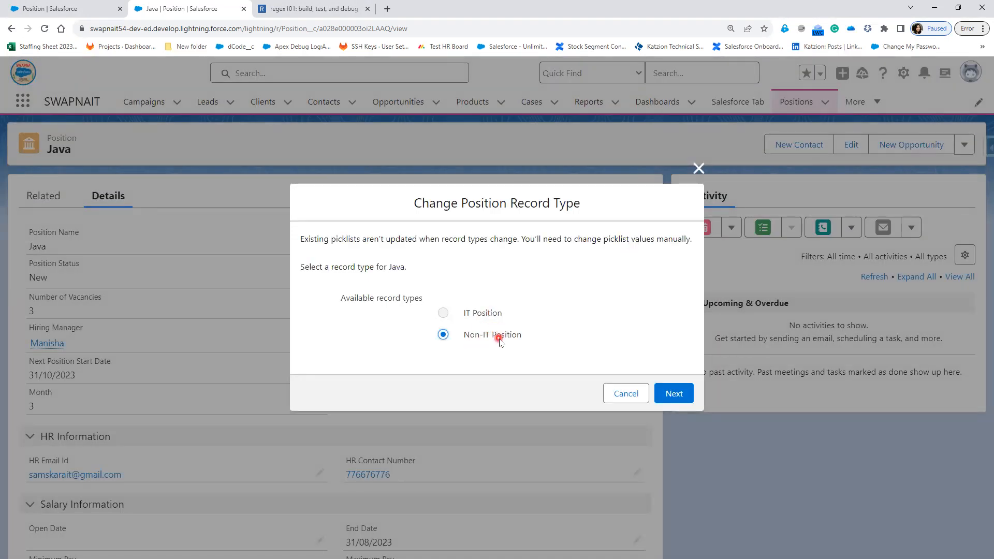
pyautogui.click(679, 394)
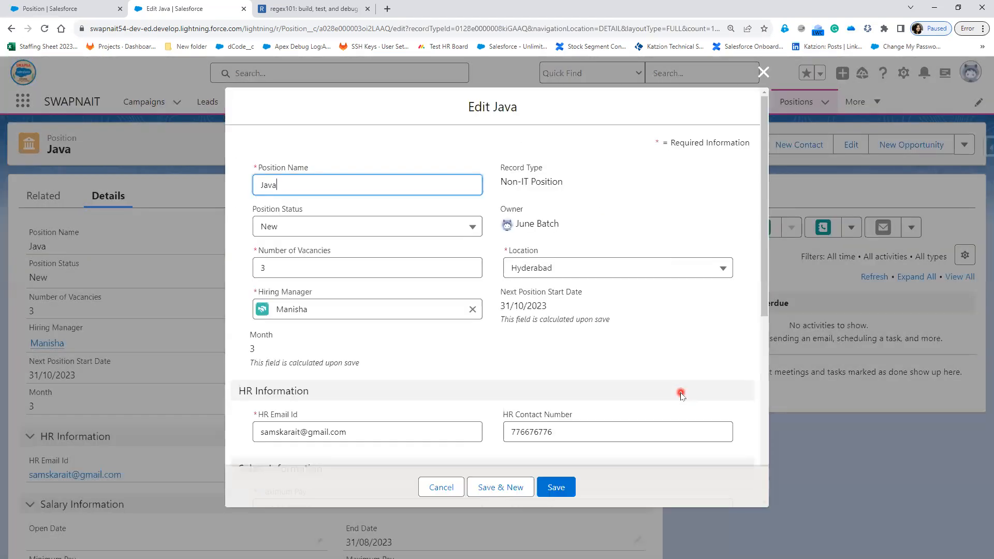
# Step: Set the Java position's Location to Bangalore and save it as a Non-IT Position
pyautogui.click(588, 272)
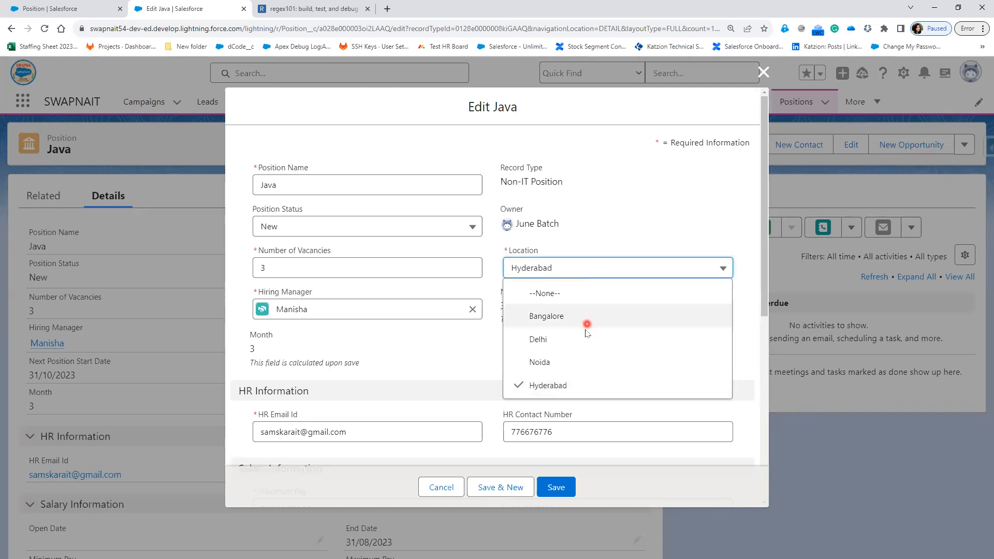
pyautogui.click(565, 316)
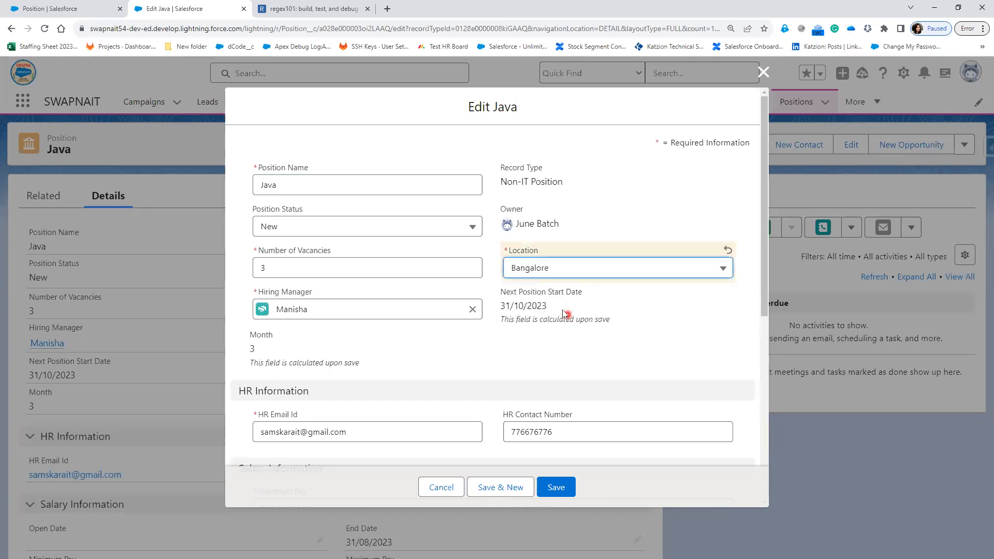
pyautogui.scroll(-3, 559, 346)
pyautogui.scroll(-2, 562, 352)
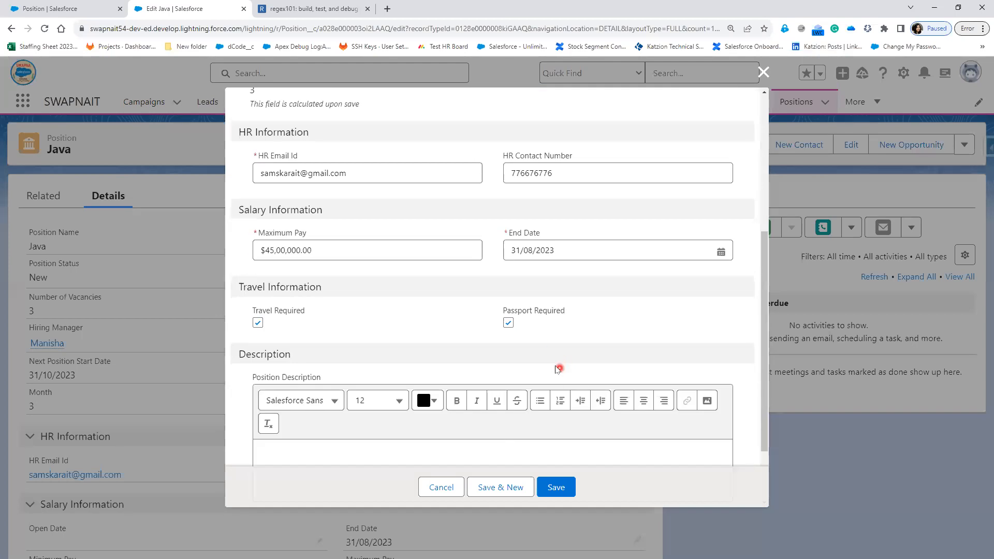
pyautogui.scroll(-2, 450, 351)
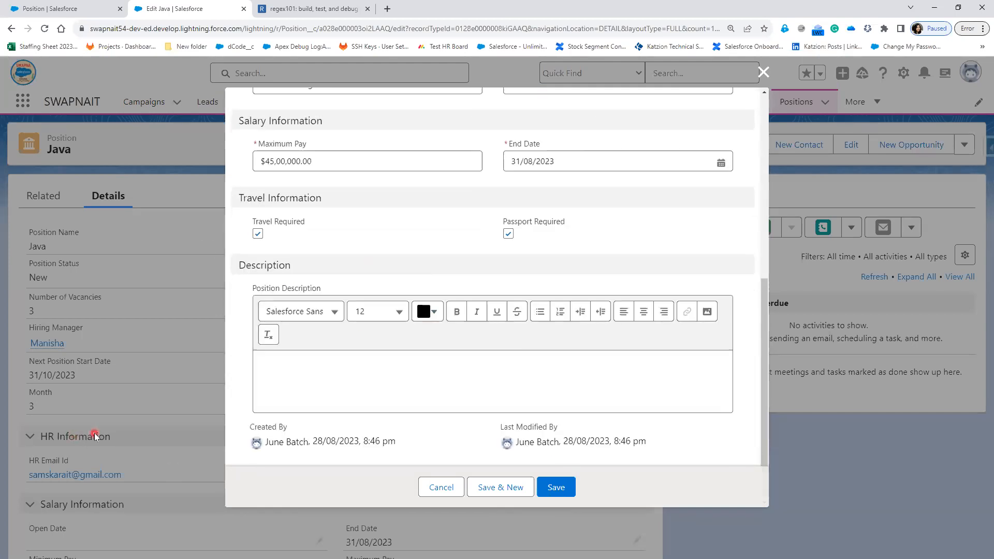
pyautogui.click(557, 488)
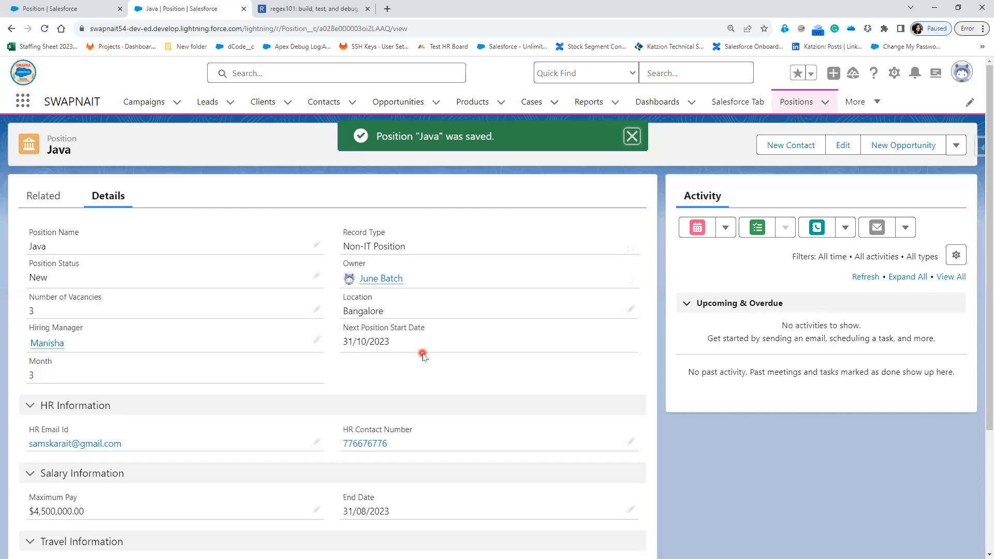
pyautogui.scroll(-3, 422, 387)
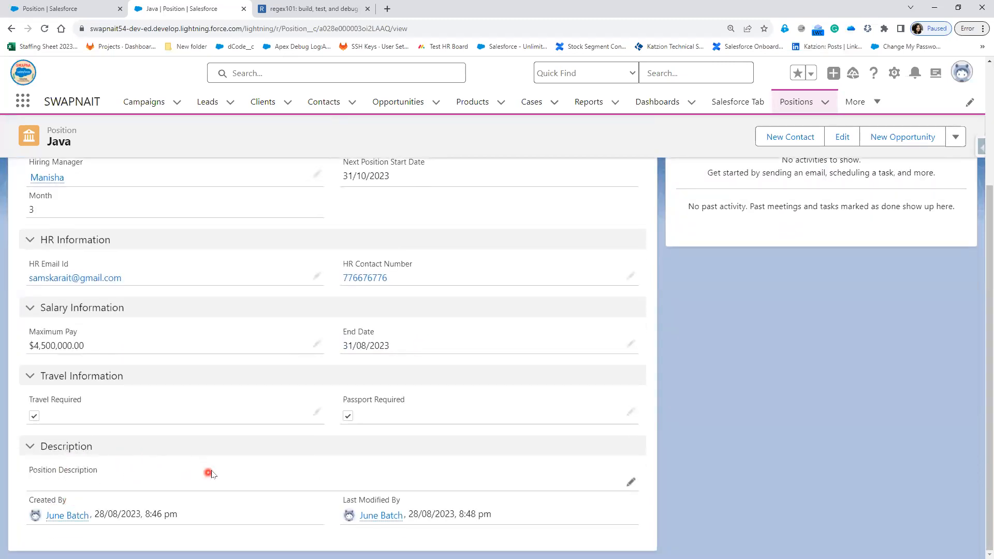
pyautogui.scroll(3, 208, 473)
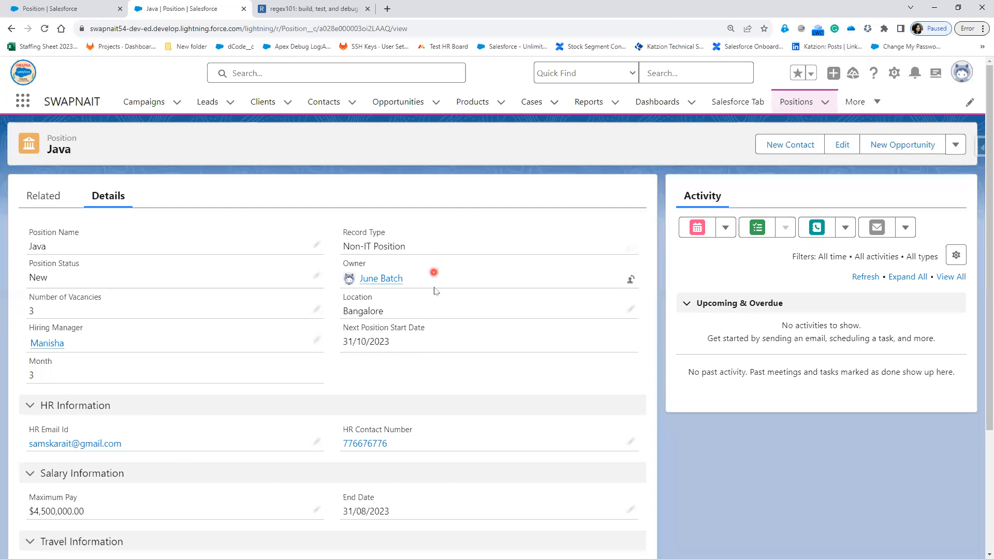
pyautogui.click(630, 248)
# Step: Switch the Java position back to IT Position with Location Hyderabad and save
pyautogui.click(491, 337)
pyautogui.click(682, 396)
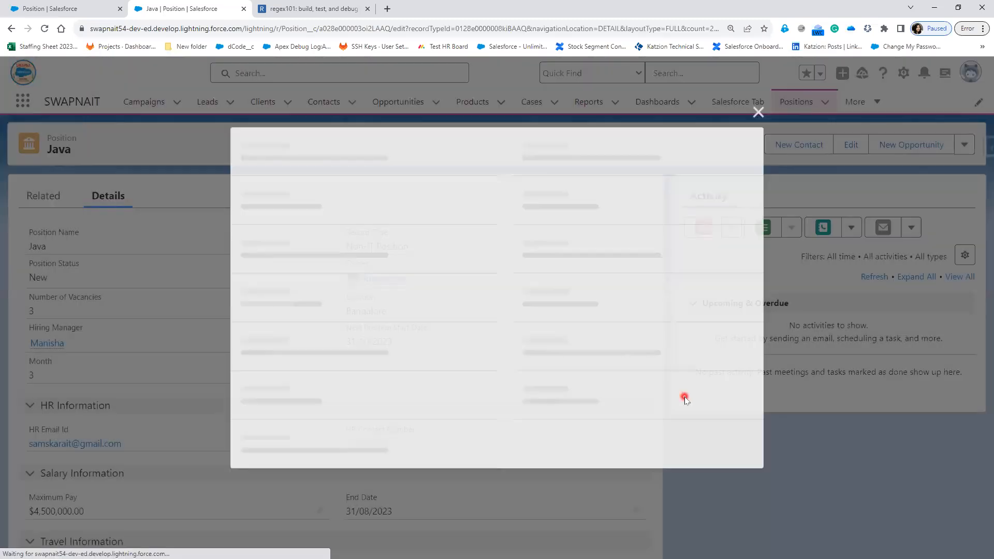
pyautogui.click(593, 269)
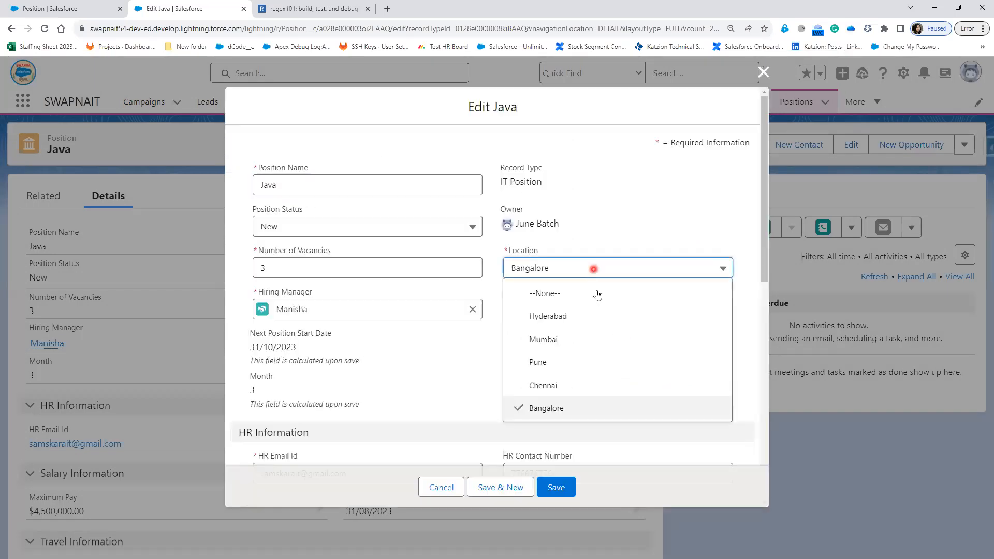
pyautogui.click(595, 319)
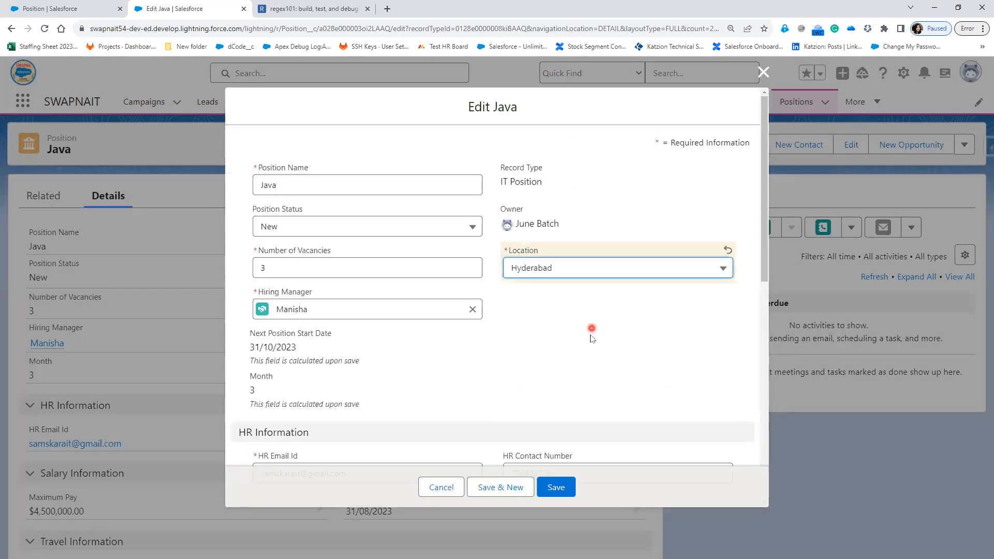
pyautogui.scroll(-7, 591, 339)
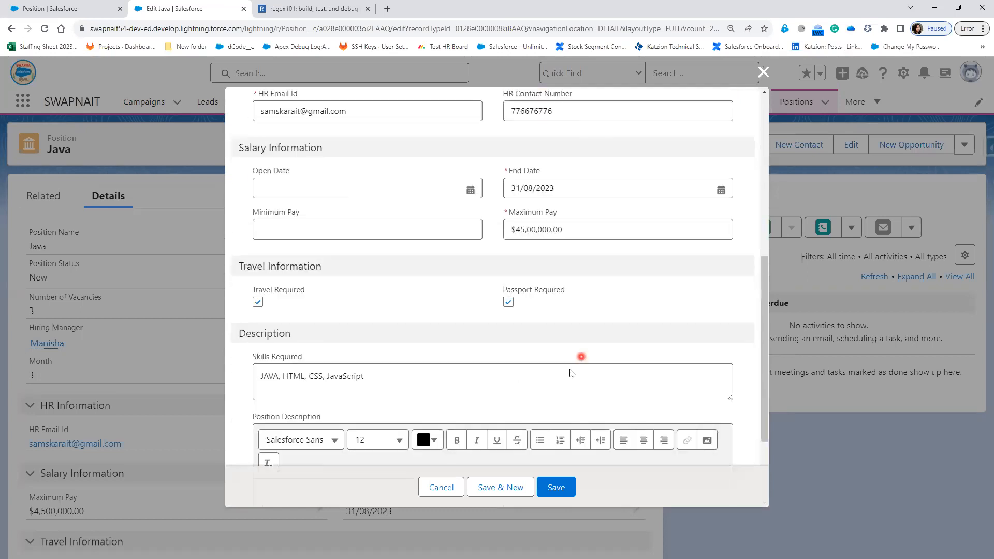
pyautogui.scroll(-2, 571, 373)
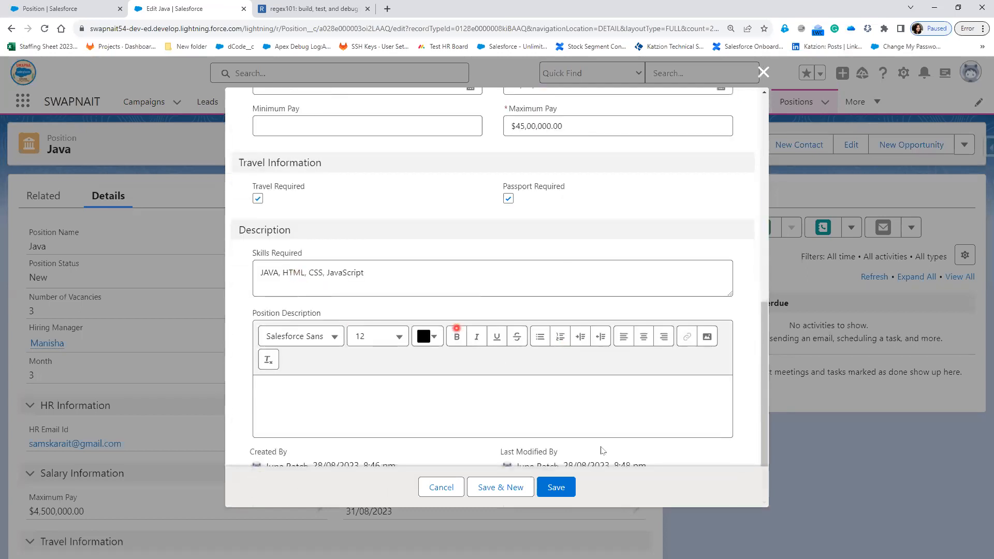
pyautogui.click(556, 487)
# Step: Review the saved record, then advance PowerPoint to the 'When Should I Not Use Record Types' slide
pyautogui.scroll(-3, 311, 440)
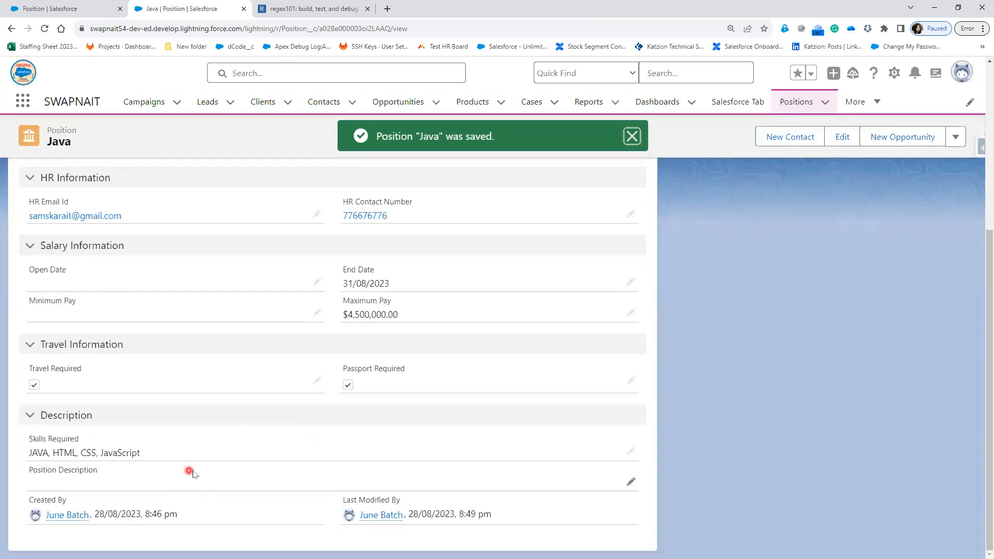
pyautogui.scroll(5, 453, 422)
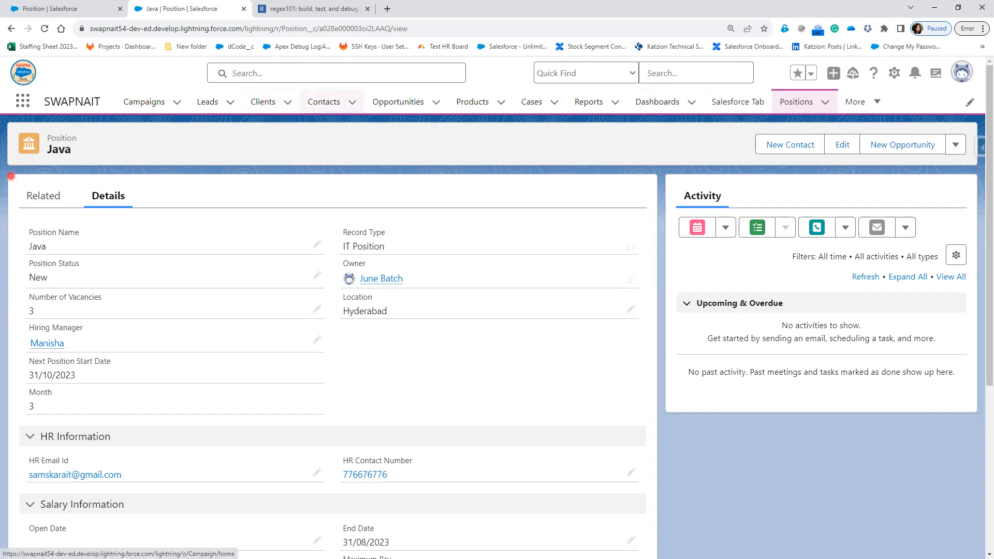
pyautogui.hotkey('alt', 'Tab')
pyautogui.click(501, 433)
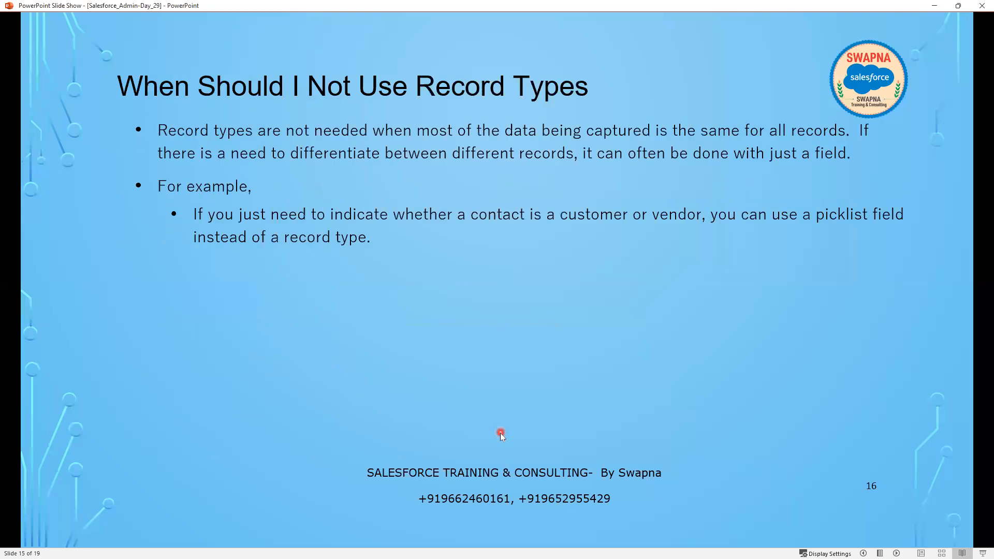
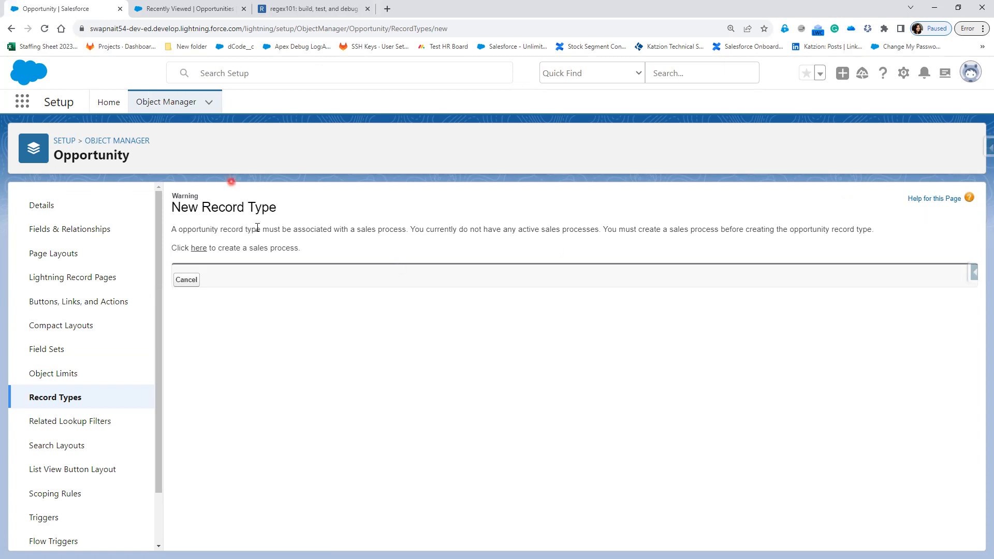
# Step: Highlight the warning's sales process requirement and follow its link to Sales Processes setup
pyautogui.moveTo(262, 229); pyautogui.dragTo(407, 228)
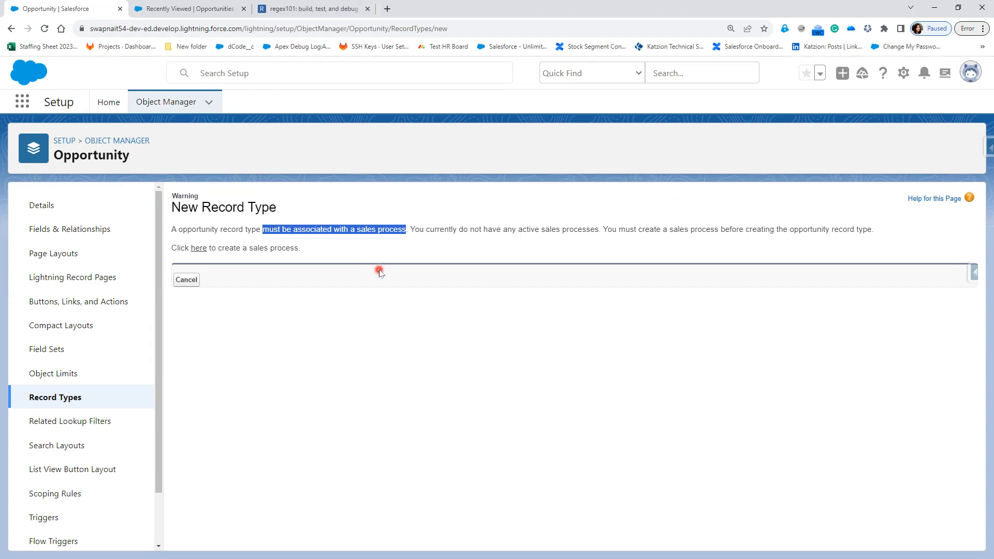
pyautogui.click(199, 249)
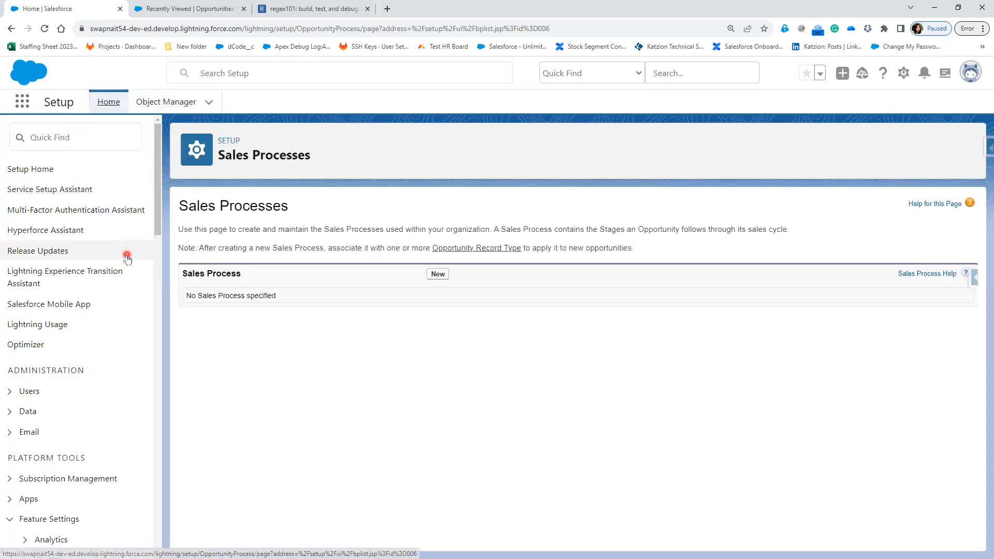
# Step: Create a sales process named 'Sales Process' from Master, keeping all ten Opportunity stages selected
pyautogui.scroll(-3, 127, 258)
pyautogui.scroll(-8, 127, 259)
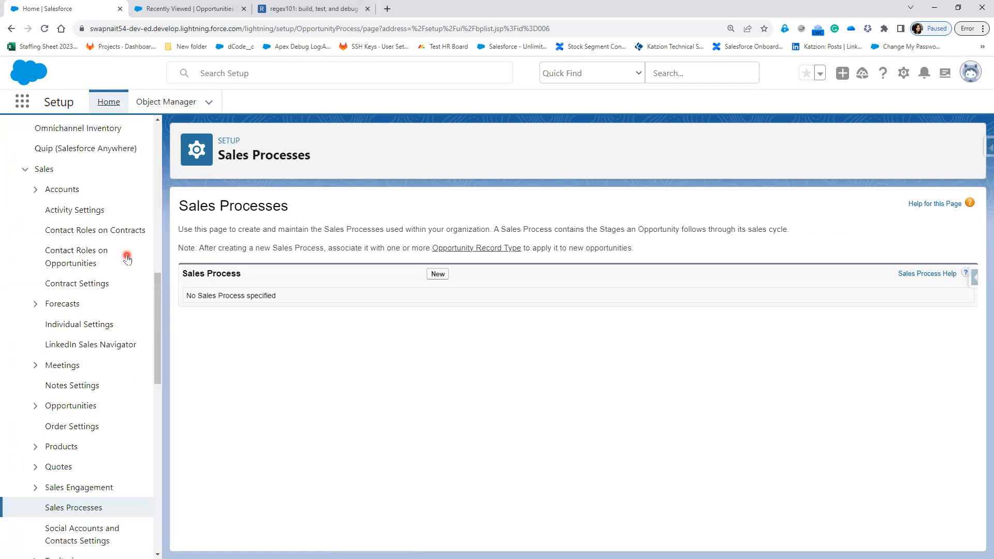
pyautogui.scroll(10, 124, 232)
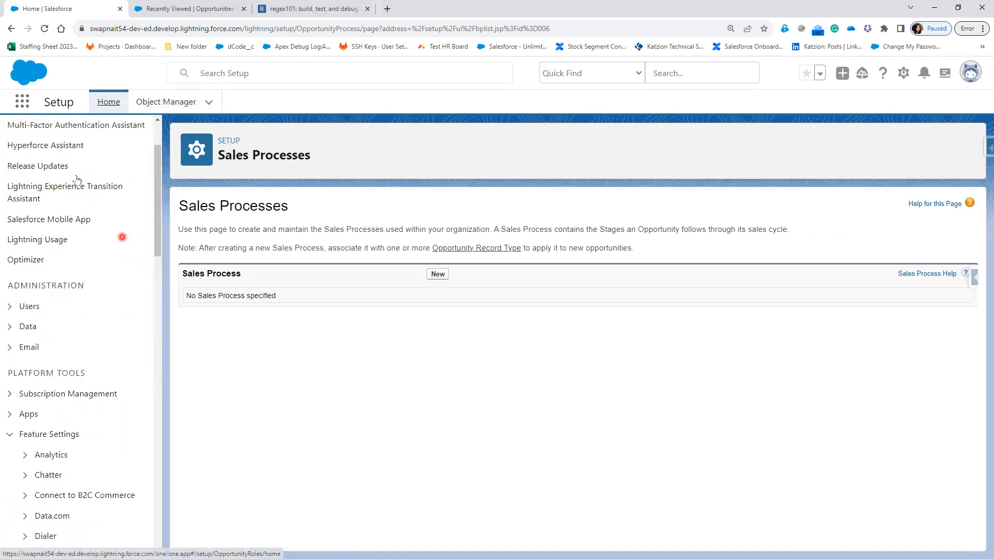
pyautogui.click(438, 274)
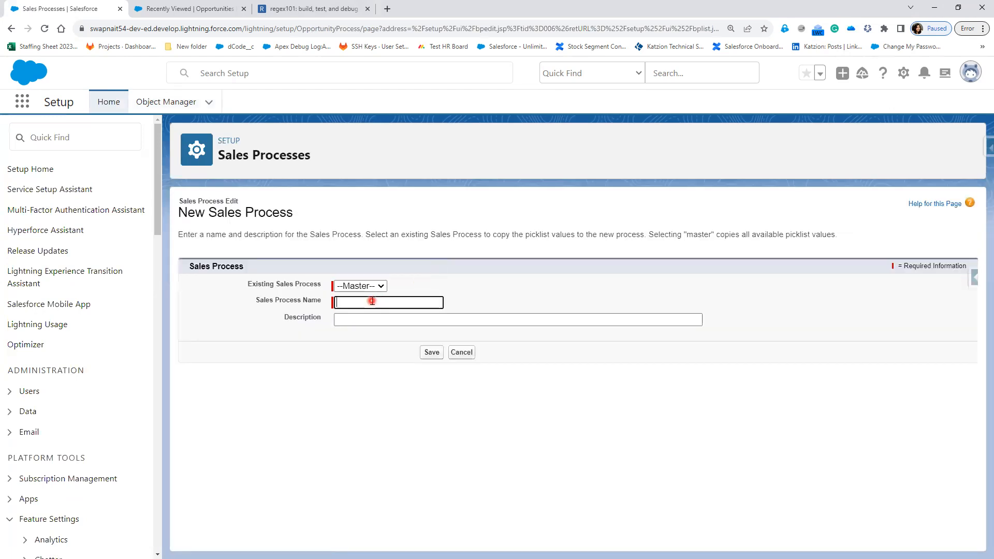
pyautogui.write('Sales Process')
pyautogui.click(429, 353)
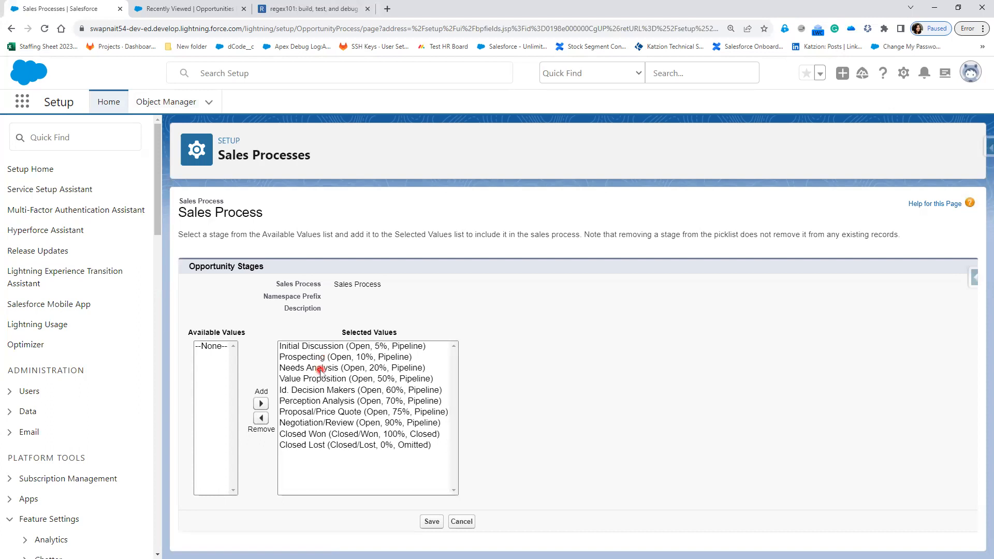
pyautogui.click(431, 522)
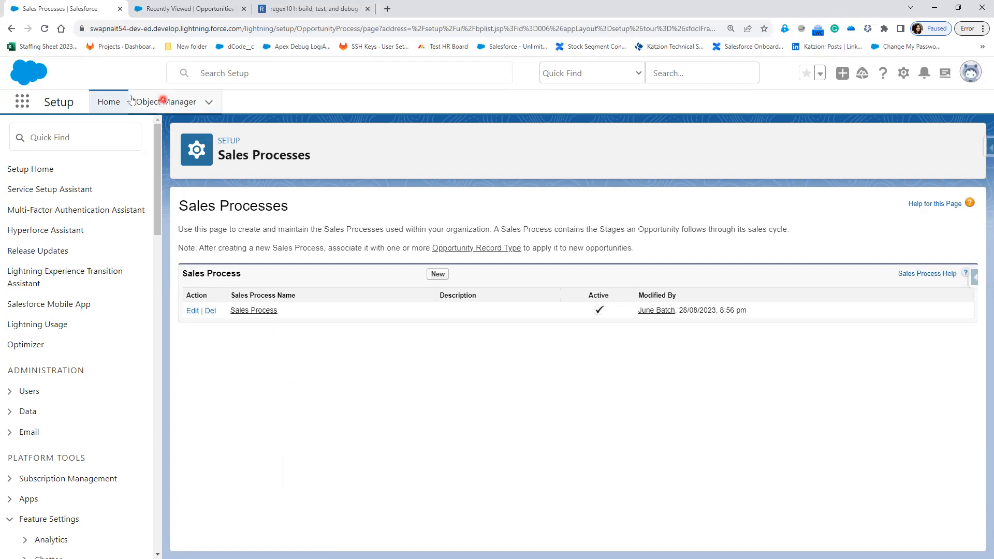
# Step: Find Opportunity in Object Manager by searching 'opp' and start a new record type
pyautogui.click(161, 103)
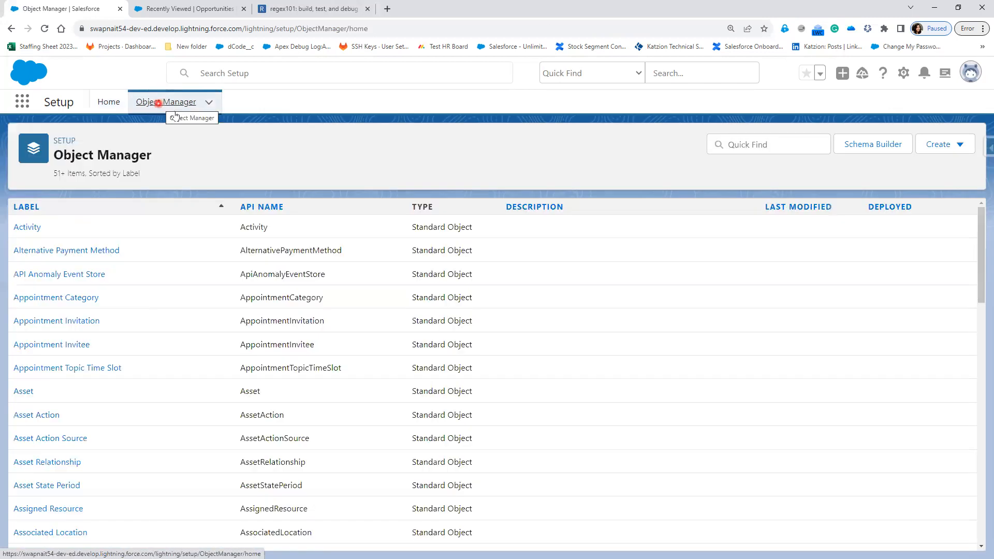
pyautogui.click(748, 143)
pyautogui.write('opp')
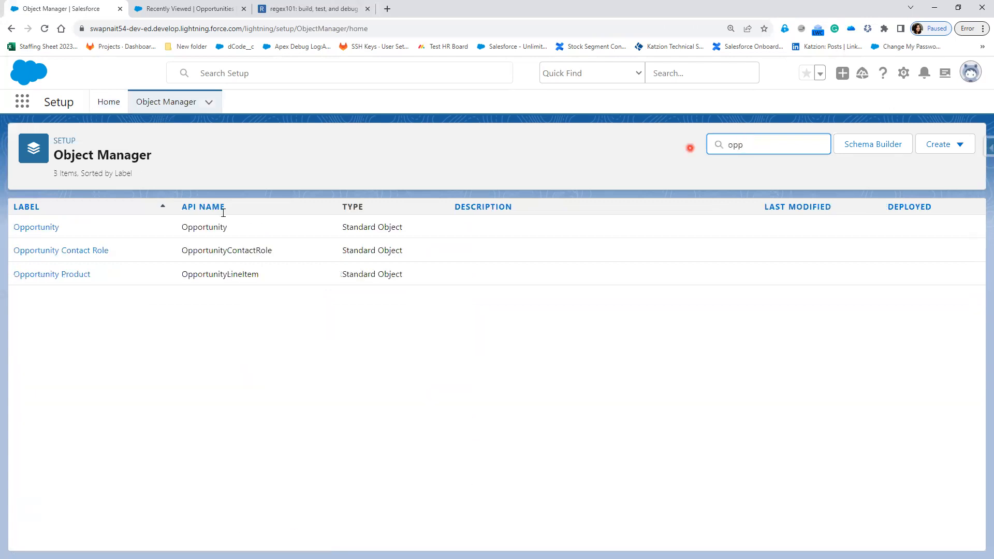
pyautogui.click(35, 227)
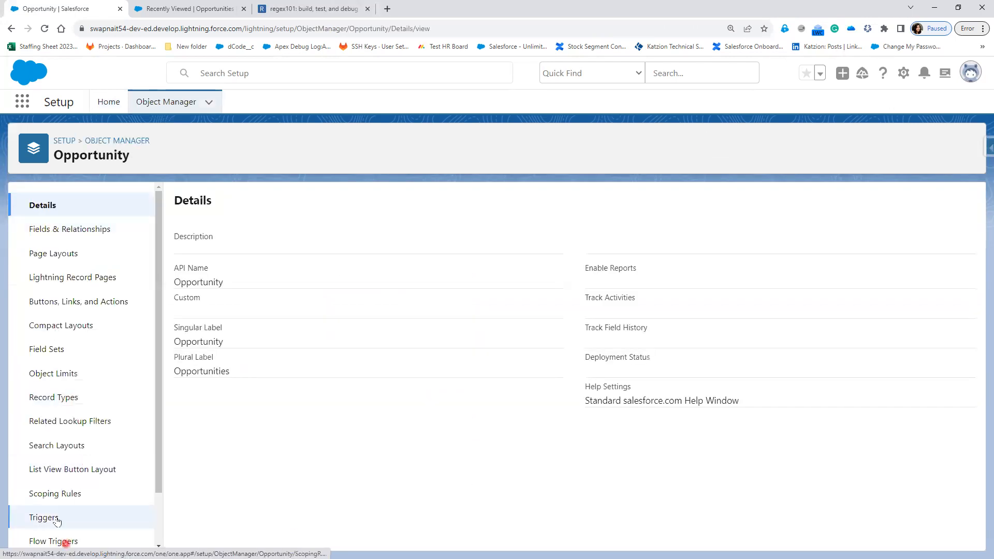
pyautogui.click(60, 399)
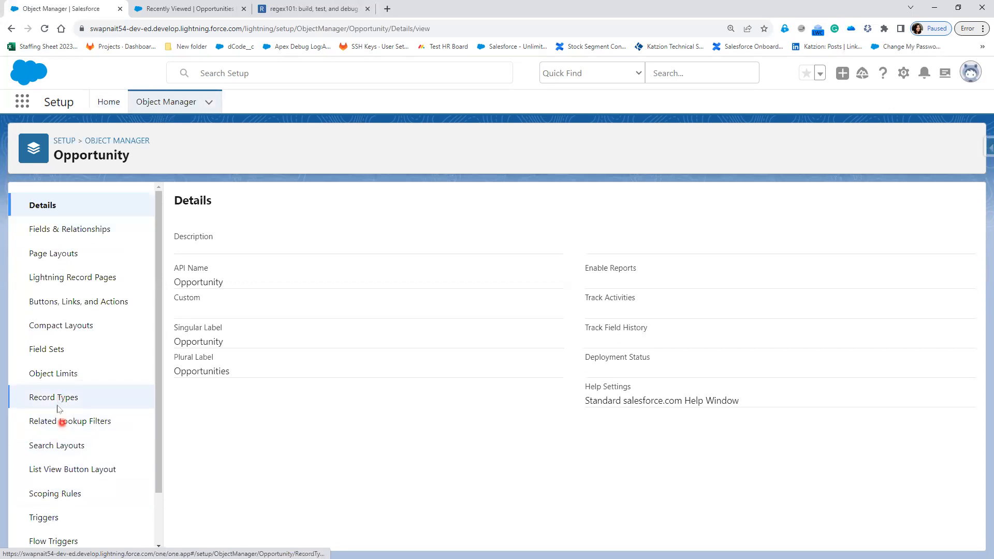
pyautogui.click(848, 204)
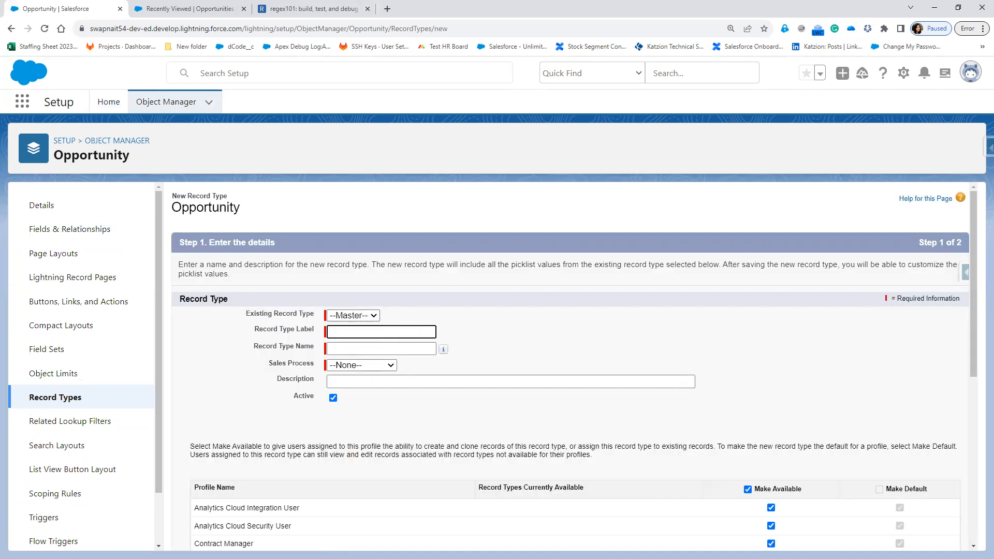
pyautogui.hotkey('alt', 'Tab')
# Step: Below the REGEX line, add the indented task 'Create a Following Record Types on Opportunity'
pyautogui.click(422, 181)
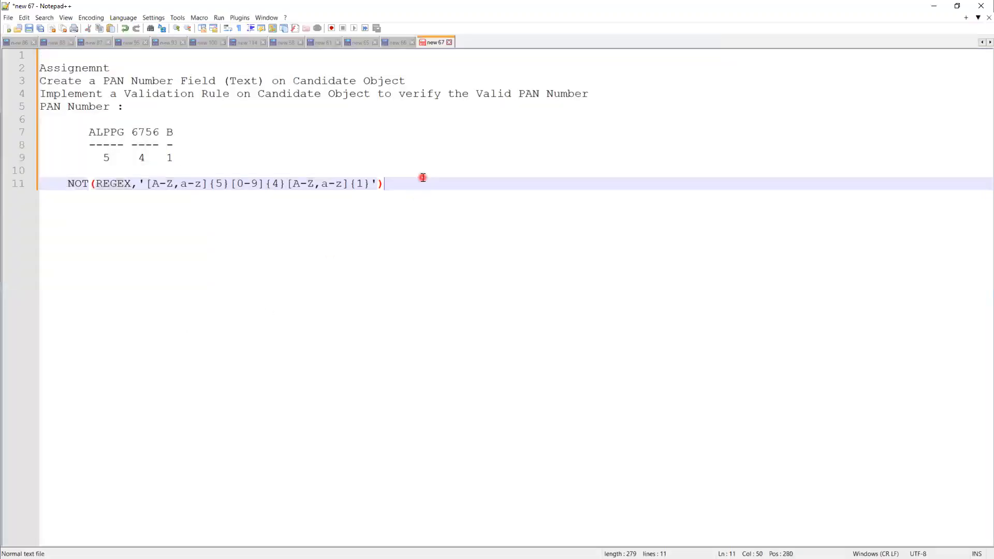
pyautogui.press('Return')
pyautogui.press('Return')
pyautogui.press('Return')
pyautogui.press('Tab')
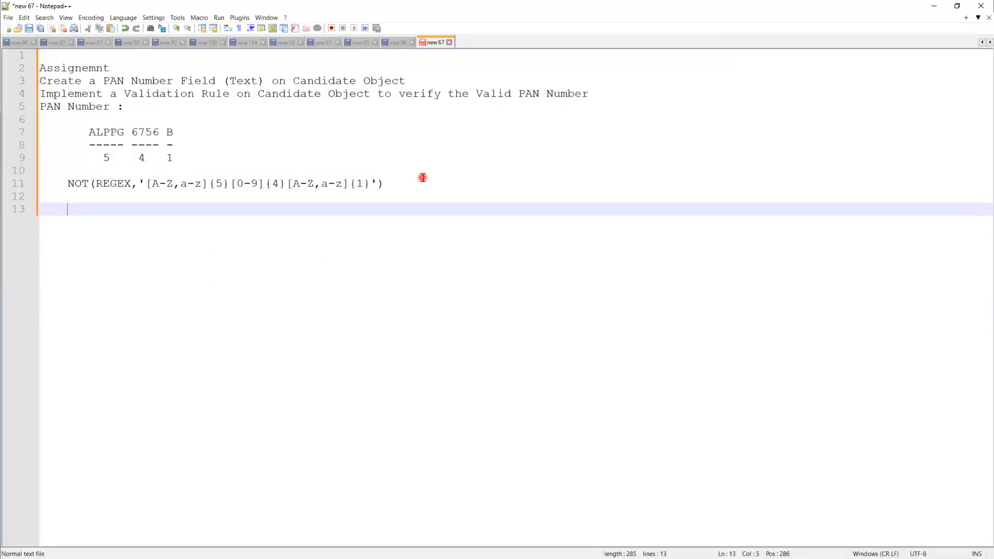
pyautogui.write('Cr')
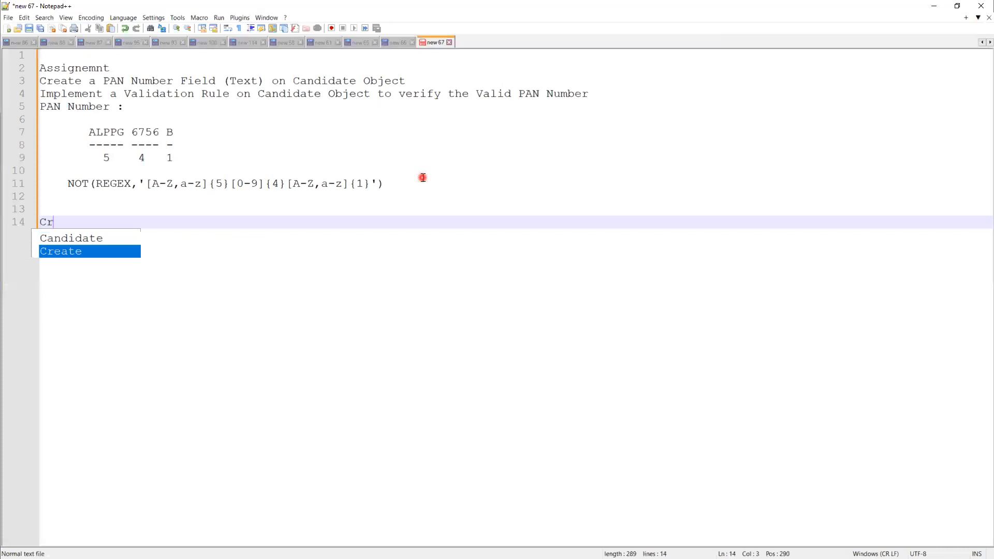
pyautogui.write('eate a  Record Tye')
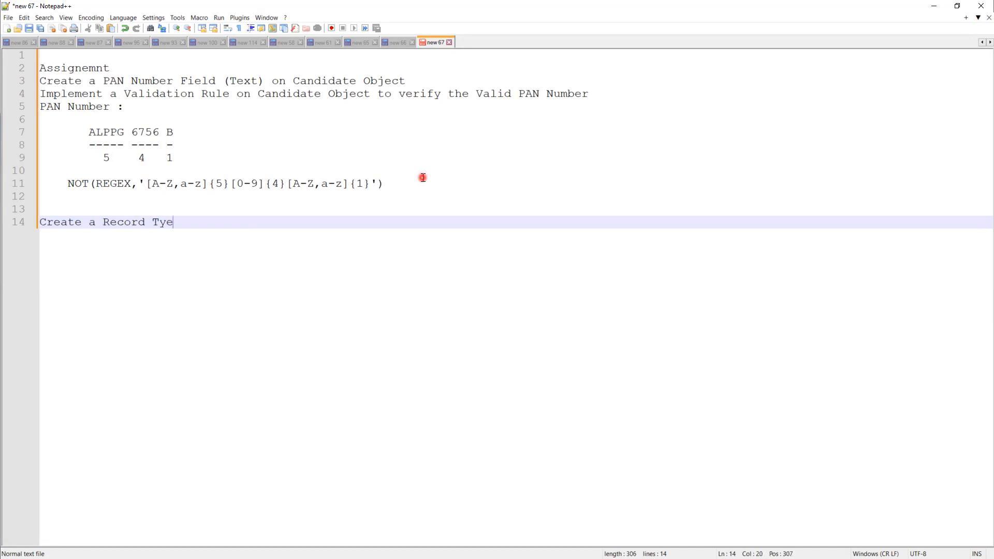
pyautogui.press('BackSpace')
pyautogui.write('peo')
pyautogui.press('BackSpace')
pyautogui.write('on Opport')
pyautogui.click(101, 222)
pyautogui.write('Following')
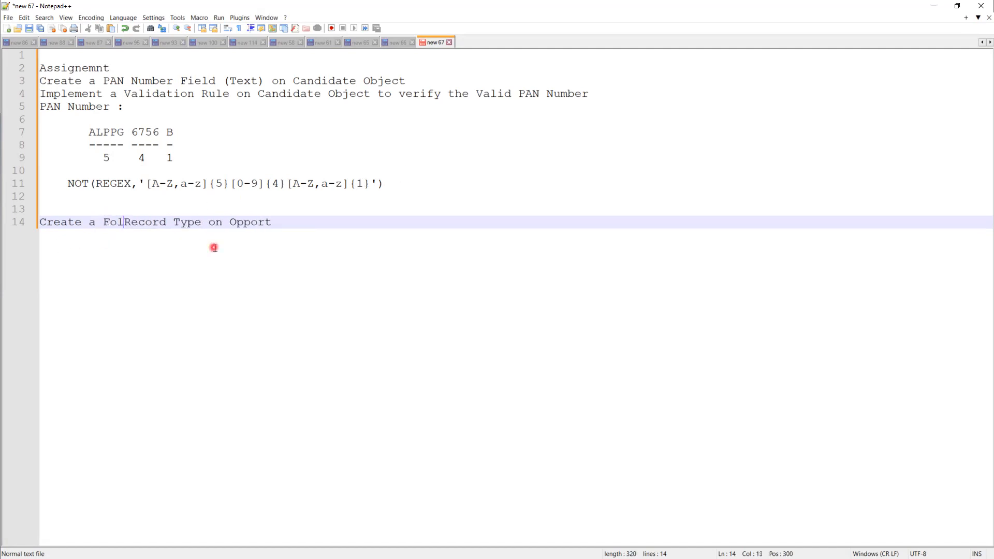
pyautogui.click(258, 222)
pyautogui.write('s')
pyautogui.click(347, 220)
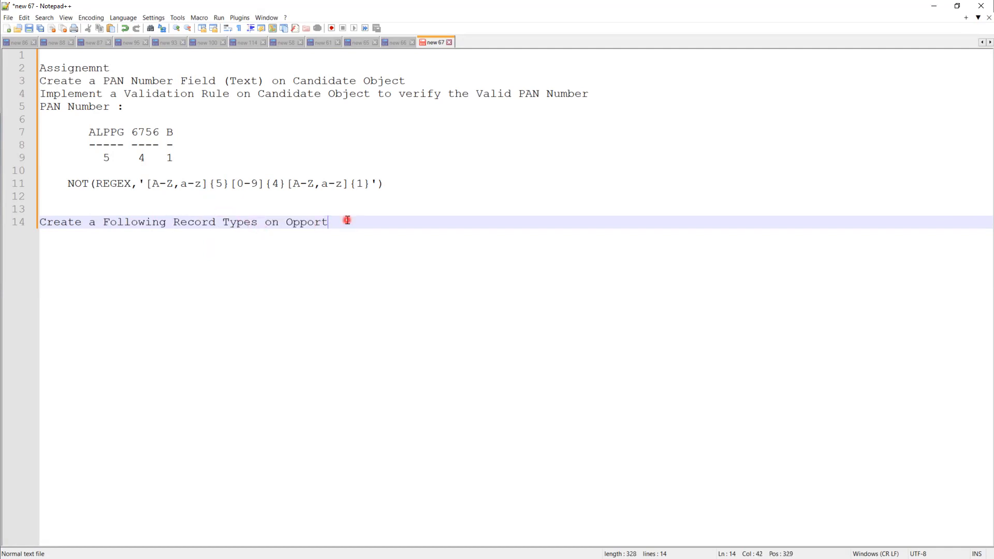
pyautogui.write('unity')
# Step: List '--> Online' and '--> Retail' as separate indented bullets under the task
pyautogui.press('Return')
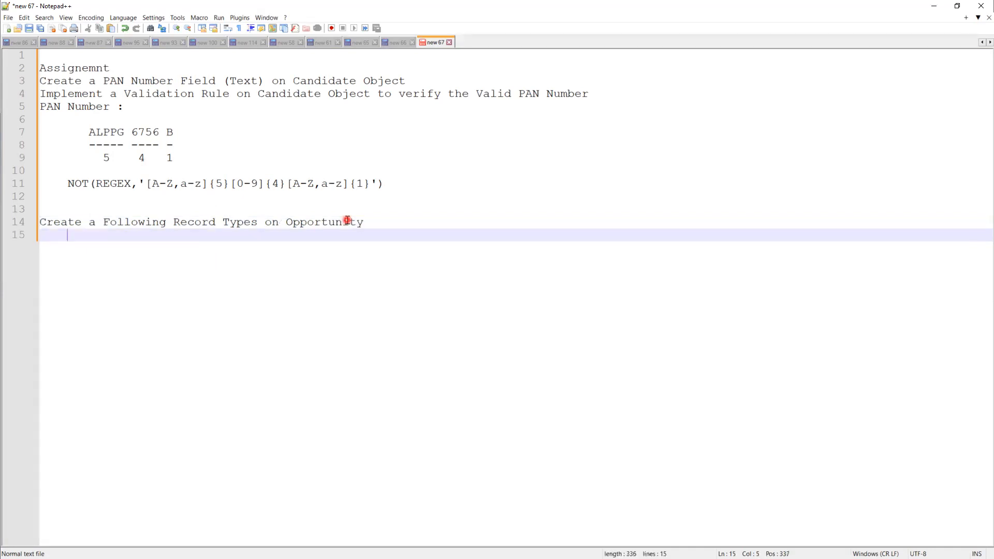
pyautogui.press('Return')
pyautogui.press('Tab')
pyautogui.write('Online Retail')
pyautogui.press('Return')
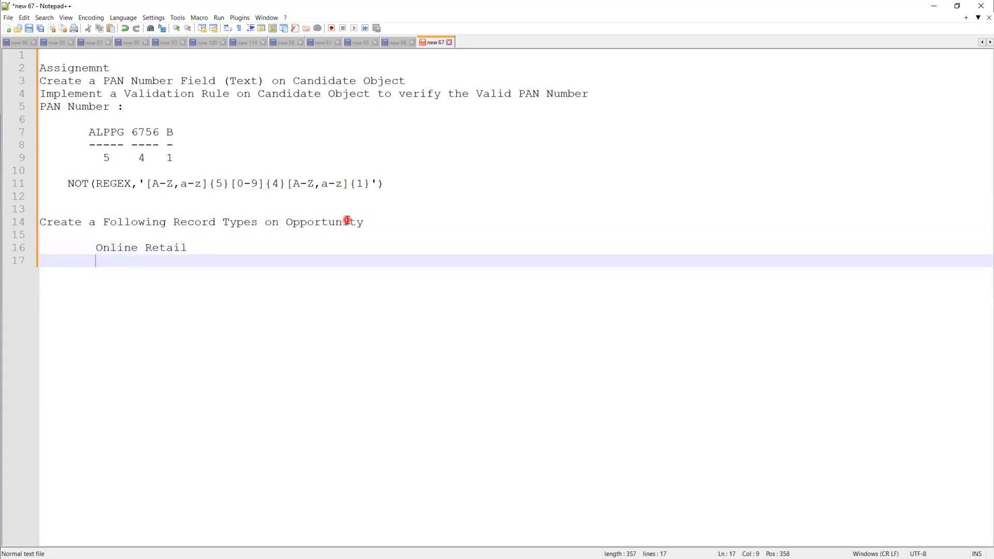
pyautogui.press('Up')
pyautogui.press('Right')
pyautogui.press('Right')
pyautogui.press('Right')
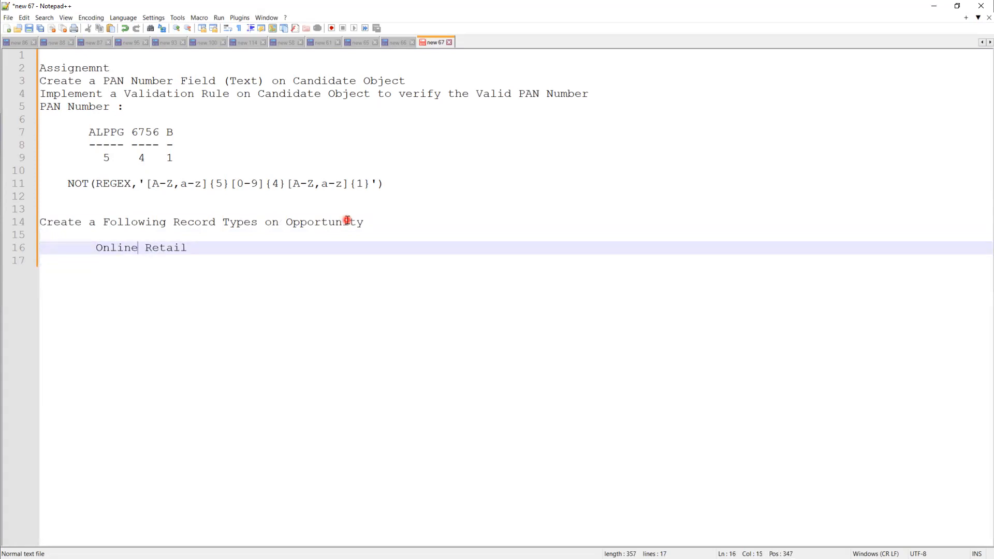
pyautogui.press('Return')
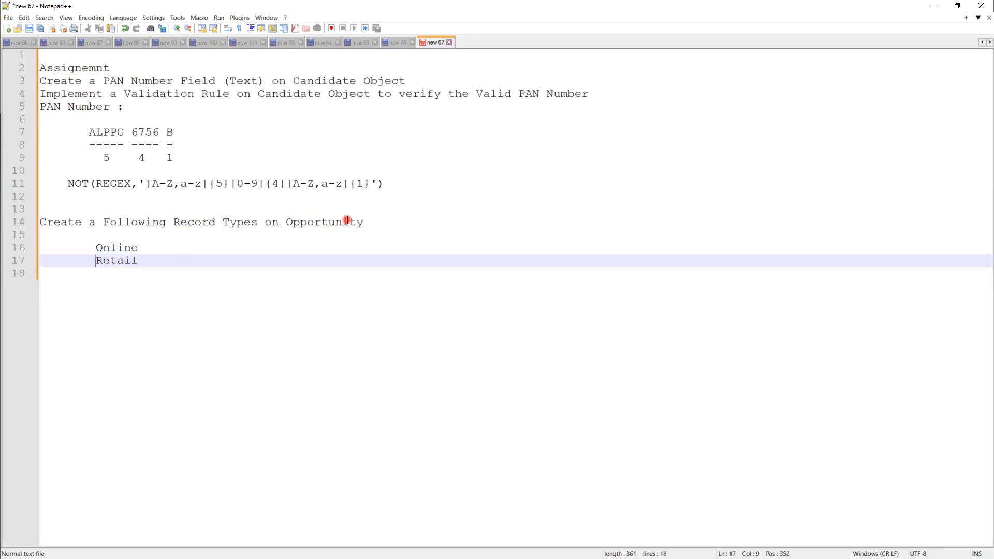
pyautogui.click(183, 248)
pyautogui.click(83, 246)
pyautogui.write('-->')
pyautogui.press('Down')
pyautogui.press('Home')
pyautogui.write('-->')
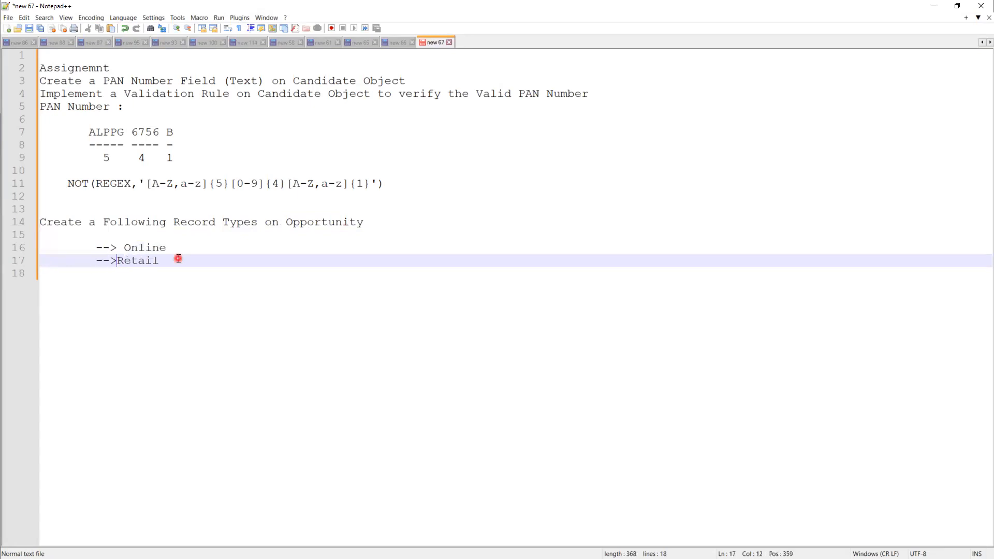
# Step: Add an indented '--> Stage' sub-item under Online
pyautogui.click(178, 248)
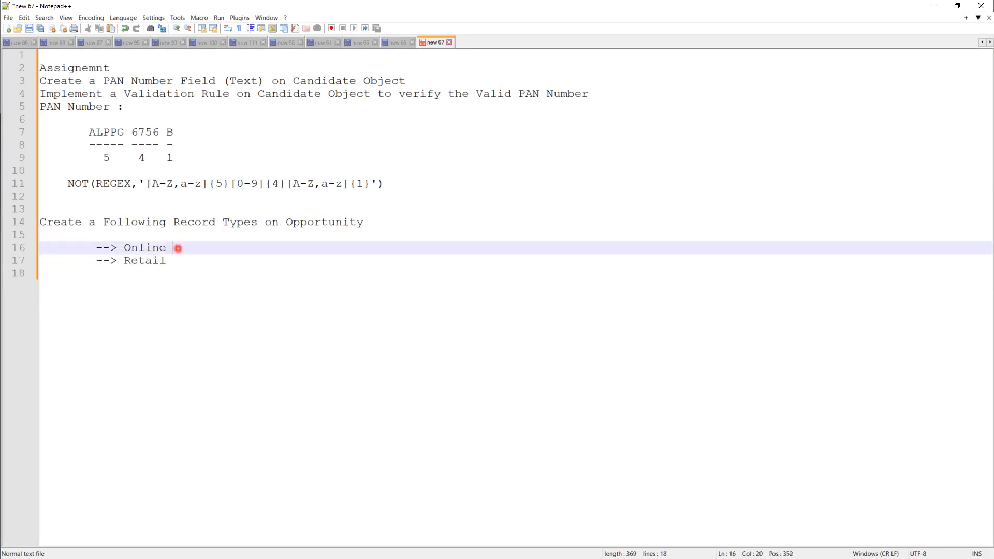
pyautogui.press('Return')
pyautogui.press('Tab')
pyautogui.write('--> Stage')
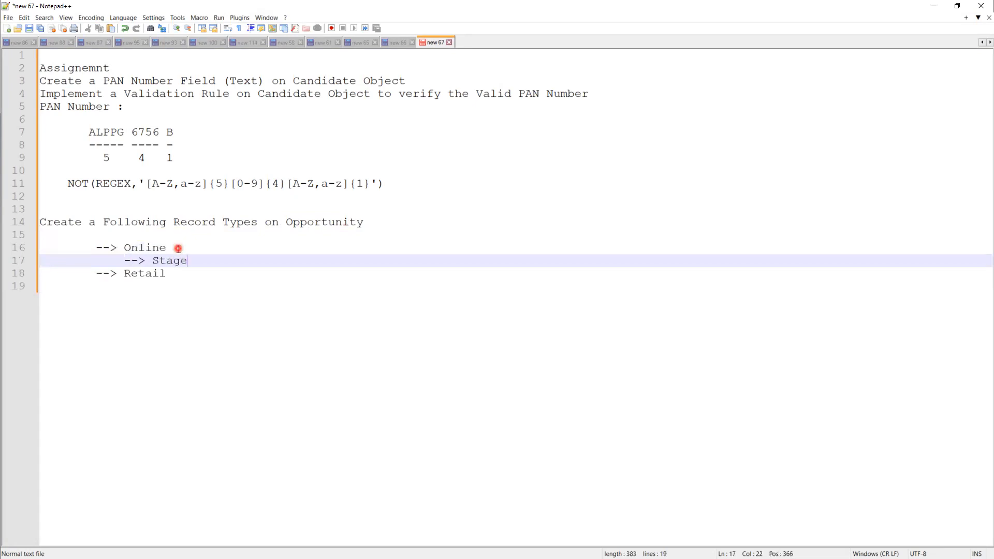
pyautogui.hotkey('alt', 'Tab')
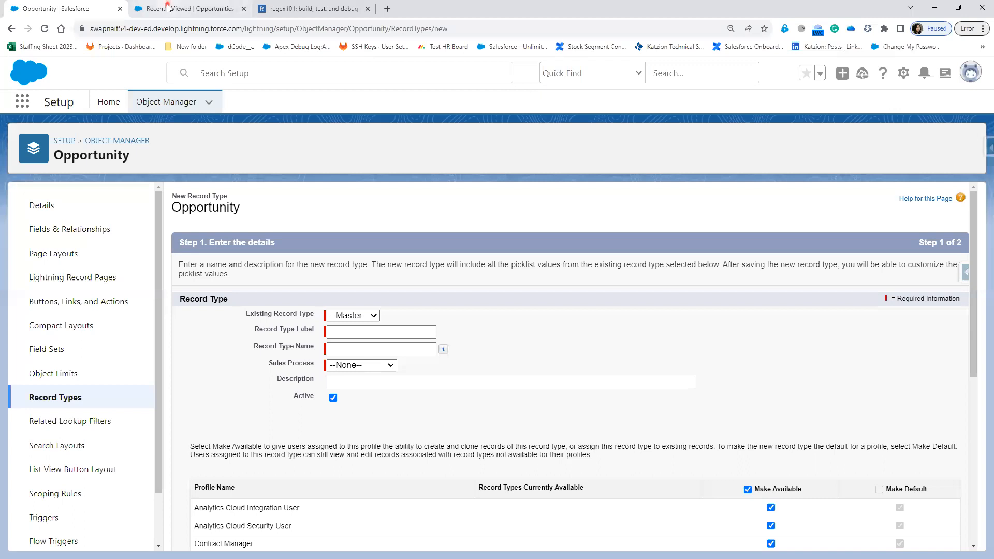
# Step: Read the Opportunity Stage picklist and list Online's Stages: Initial Discussion, Prospecting, Need Analysis
pyautogui.click(167, 8)
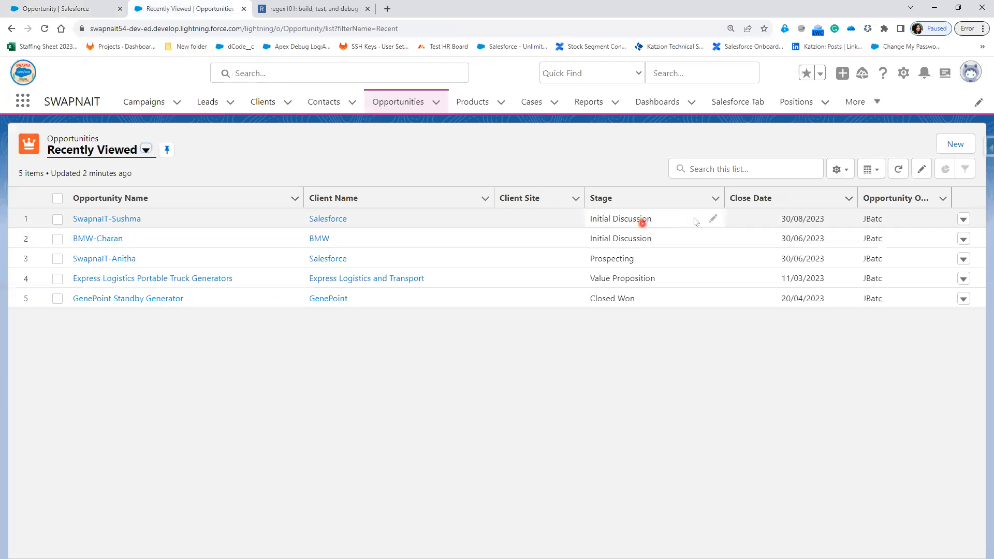
pyautogui.click(712, 219)
pyautogui.click(708, 228)
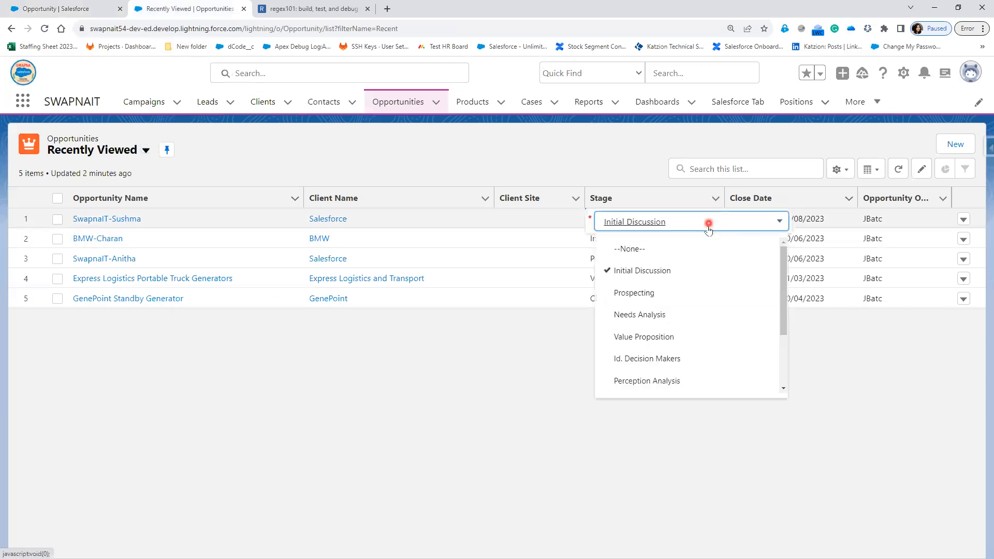
pyautogui.hotkey('alt', 'Tab')
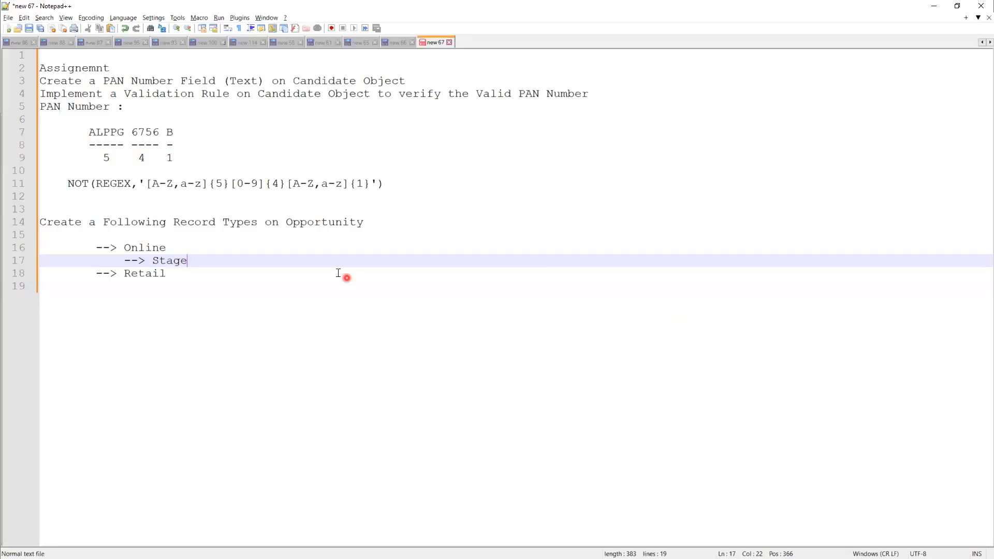
pyautogui.write('s:')
pyautogui.press('Return')
pyautogui.write('I')
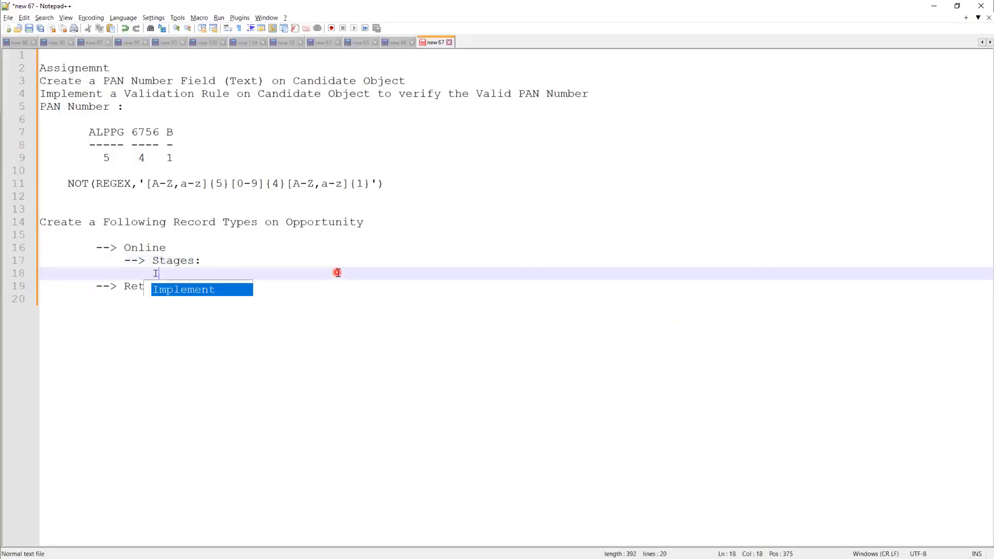
pyautogui.write('nitial Discussion')
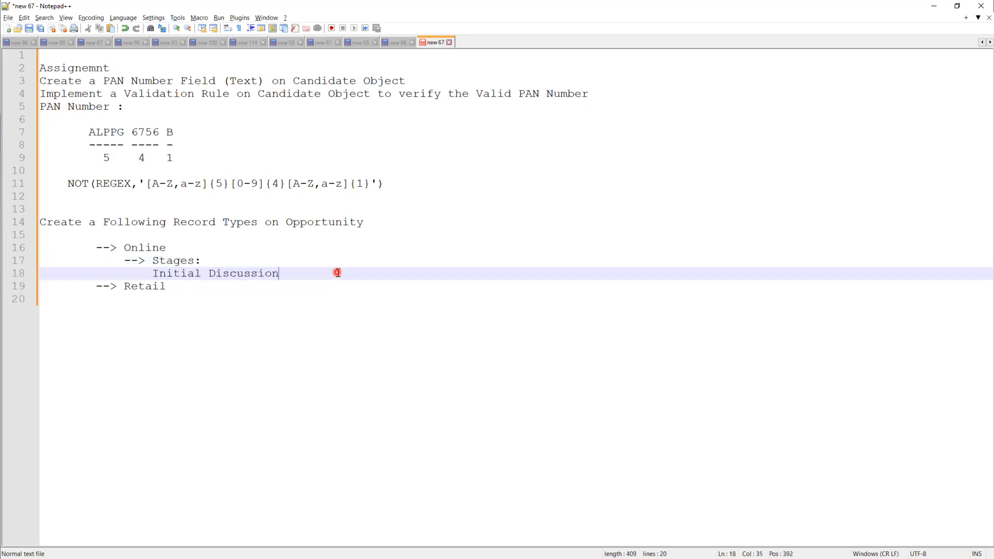
pyautogui.press('Return')
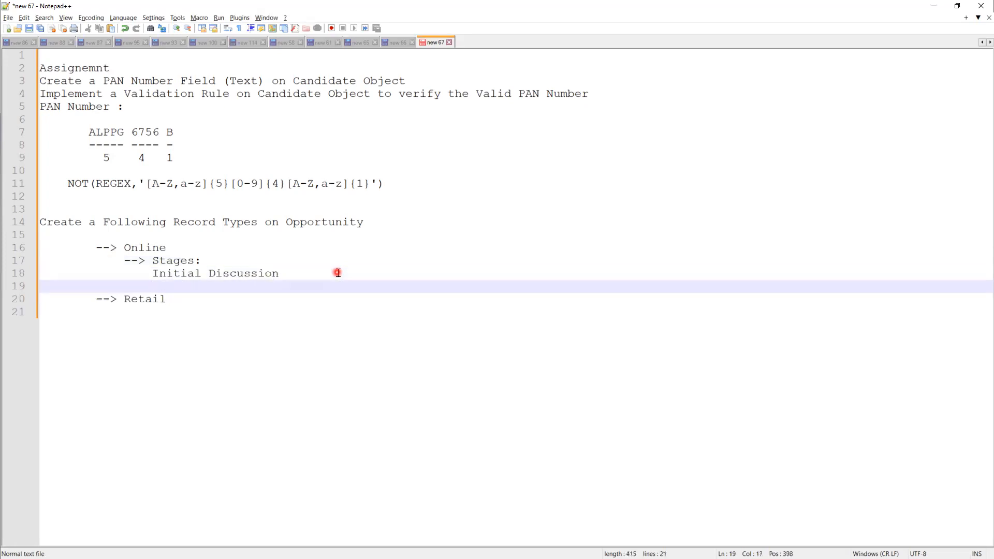
pyautogui.write('Prospection')
pyautogui.press('BackSpace')
pyautogui.press('BackSpace')
pyautogui.write('ng')
pyautogui.press('Return')
pyautogui.write('Need Anala')
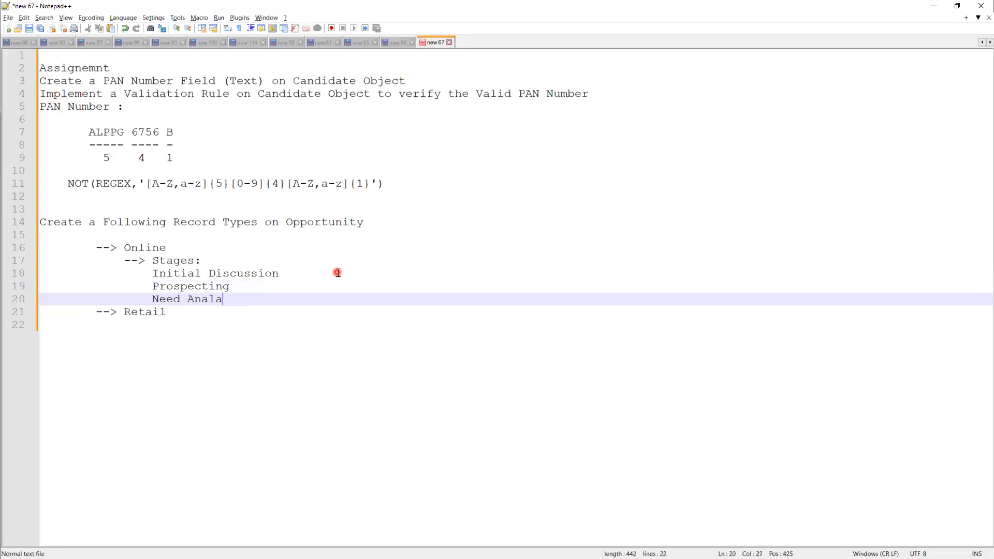
pyautogui.press('BackSpace')
pyautogui.write('asys')
# Step: Add Closed Won and Closed Lost to Online's stages after rechecking the picklist
pyautogui.press('Return')
pyautogui.write('Closed')
pyautogui.hotkey('alt', 'Tab')
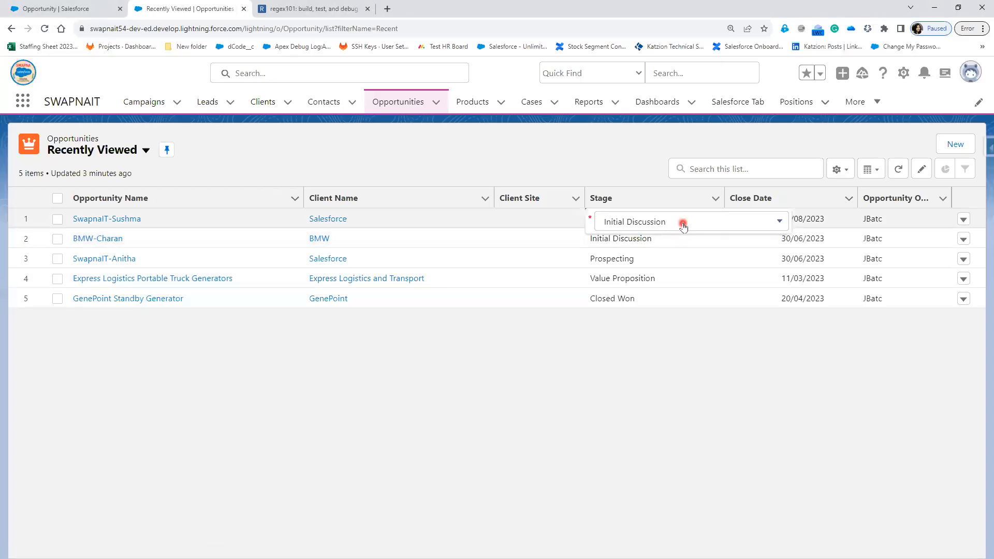
pyautogui.click(683, 224)
pyautogui.scroll(-3, 739, 373)
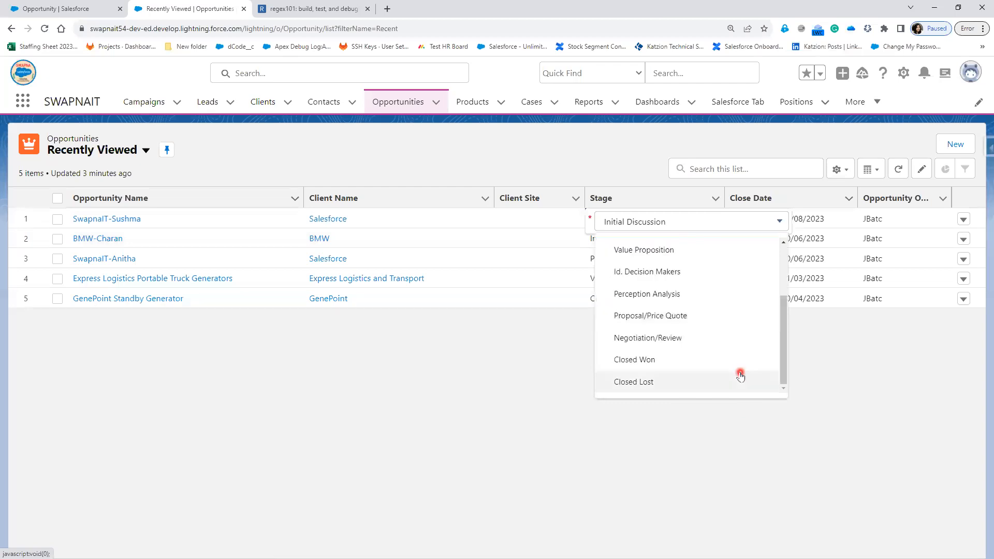
pyautogui.hotkey('alt', 'Tab')
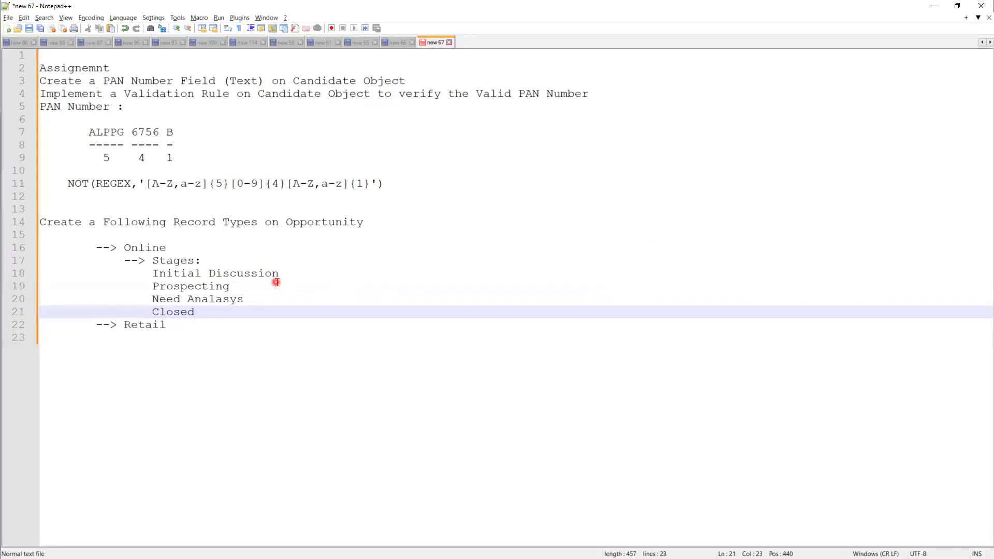
pyautogui.write('Wom')
pyautogui.press('Return')
pyautogui.press('Tab')
pyautogui.press('BackSpace')
pyautogui.press('BackSpace')
pyautogui.press('BackSpace')
pyautogui.write('n')
pyautogui.press('Return')
pyautogui.write('Closed Lost')
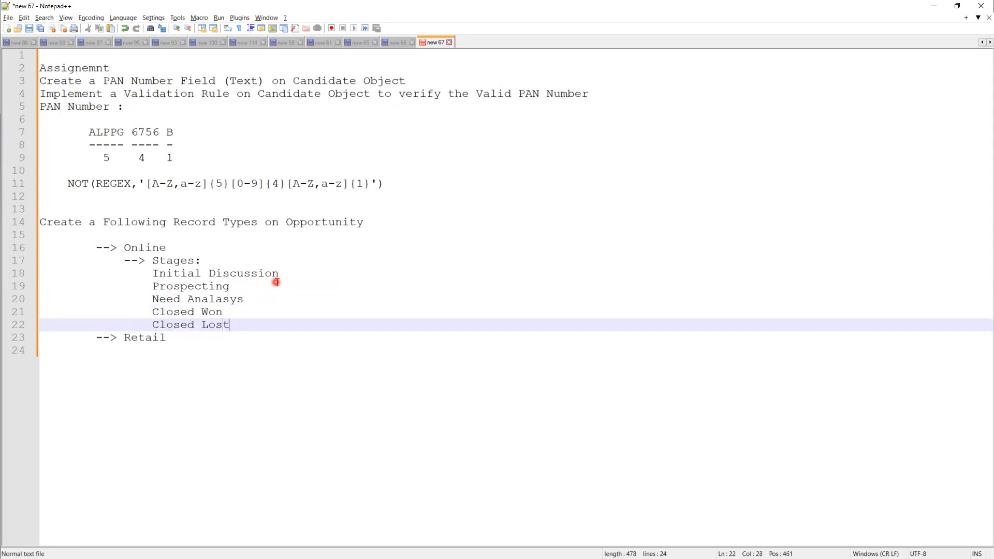
# Step: Under Retail, list the stages Initial Discussion and Perception Analysis
pyautogui.click(195, 340)
pyautogui.press('Return')
pyautogui.press('Tab')
pyautogui.write('In')
pyautogui.press('Return')
pyautogui.write('Discussion')
pyautogui.press('Return')
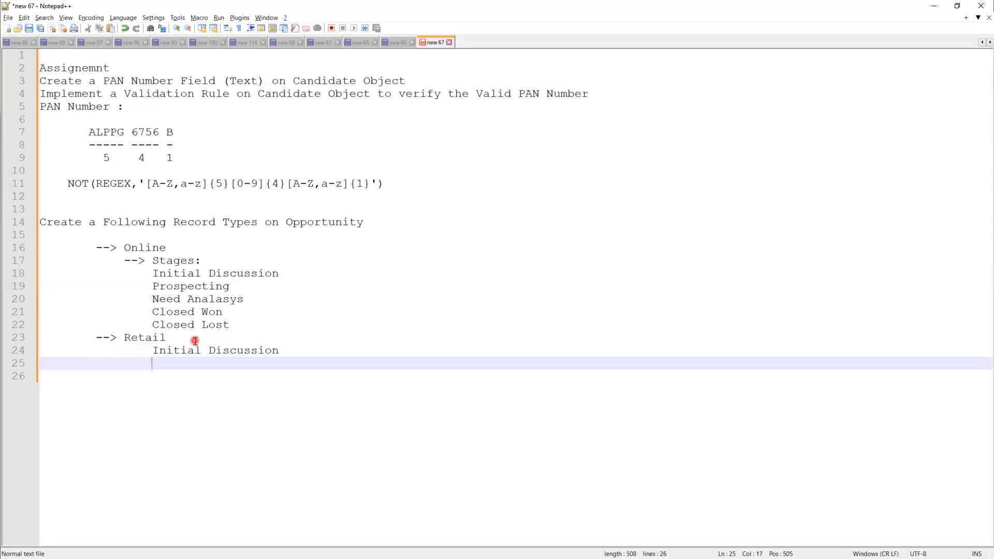
pyautogui.hotkey('alt', 'Tab')
pyautogui.click(663, 223)
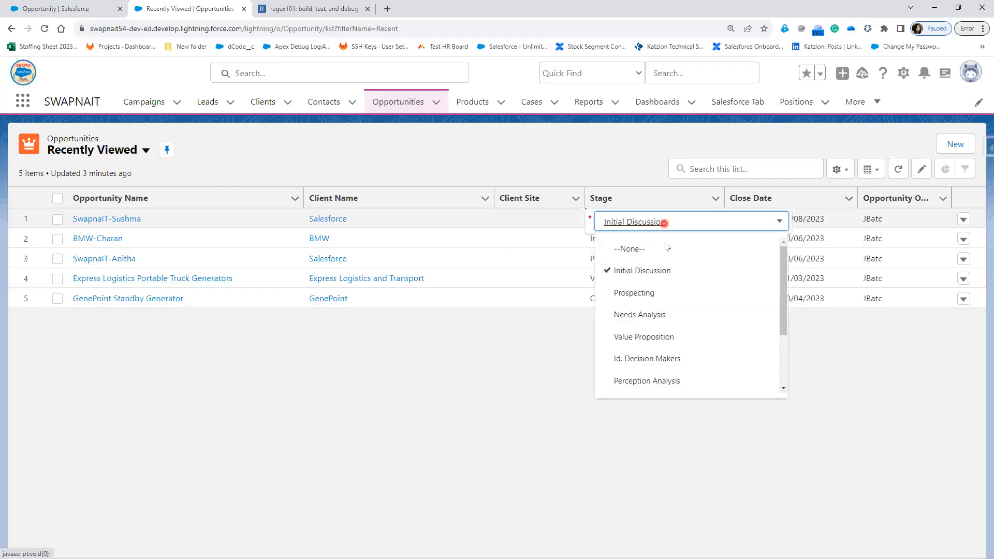
pyautogui.scroll(-3, 683, 346)
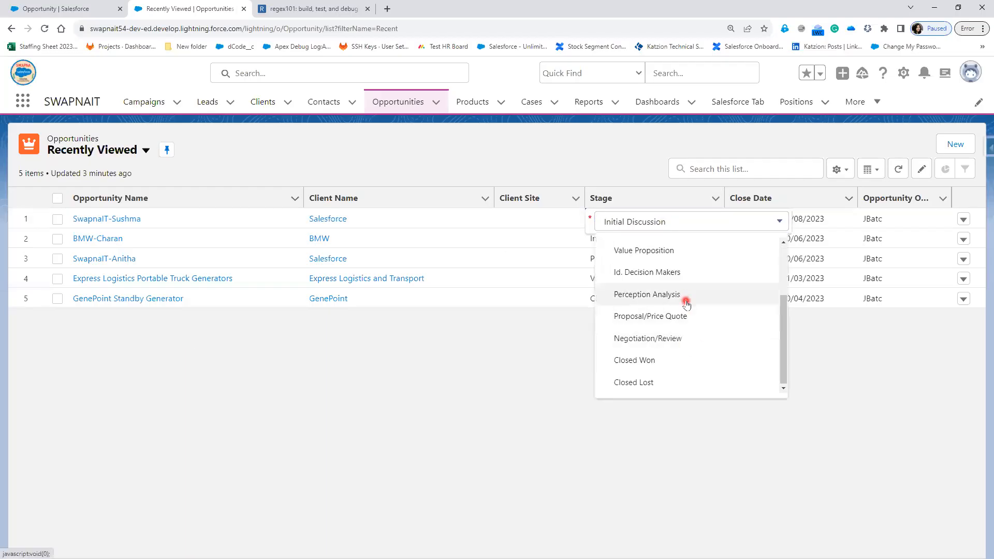
pyautogui.hotkey('alt', 'Tab')
pyautogui.write('Perception A')
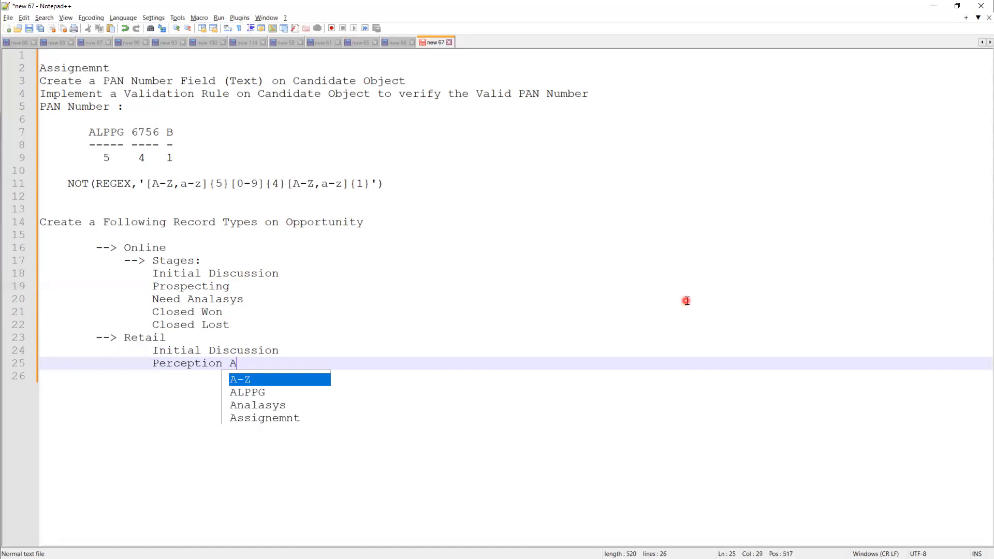
pyautogui.write('nalysis')
pyautogui.press('Return')
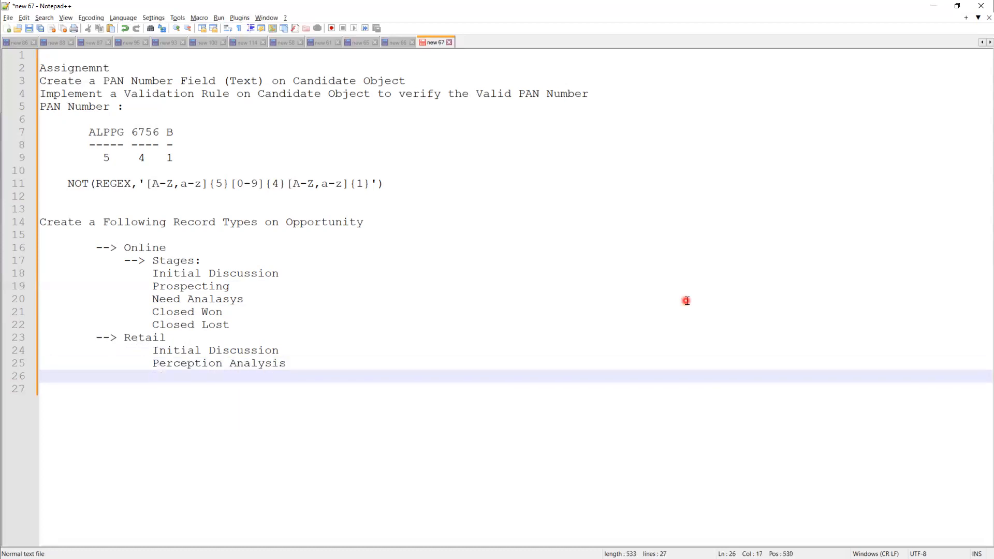
# Step: Add Negotiation Review, Closed Won and Closed Lost to Retail's stages
pyautogui.hotkey('alt', 'Tab')
pyautogui.click(721, 221)
pyautogui.scroll(-3, 720, 352)
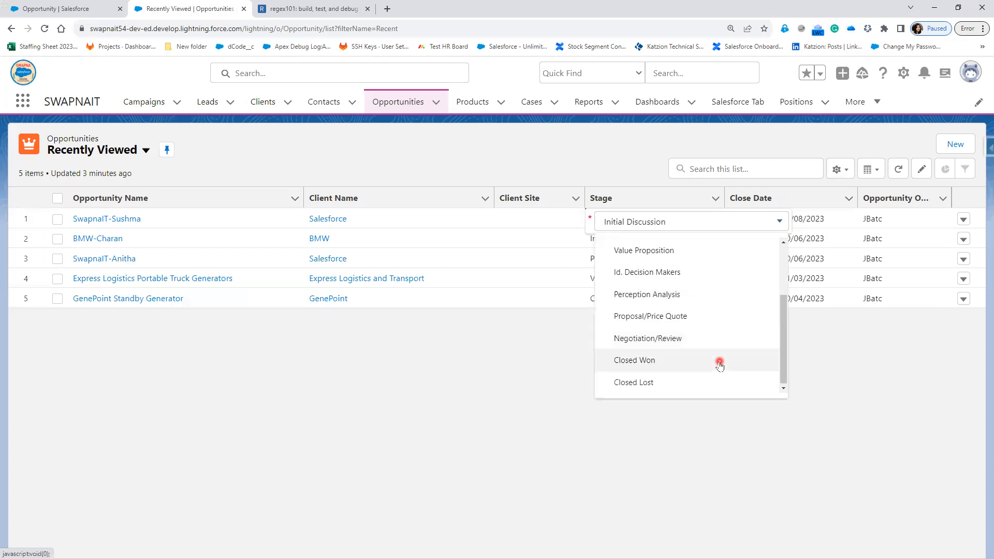
pyautogui.hotkey('alt', 'Tab')
pyautogui.write('Neg')
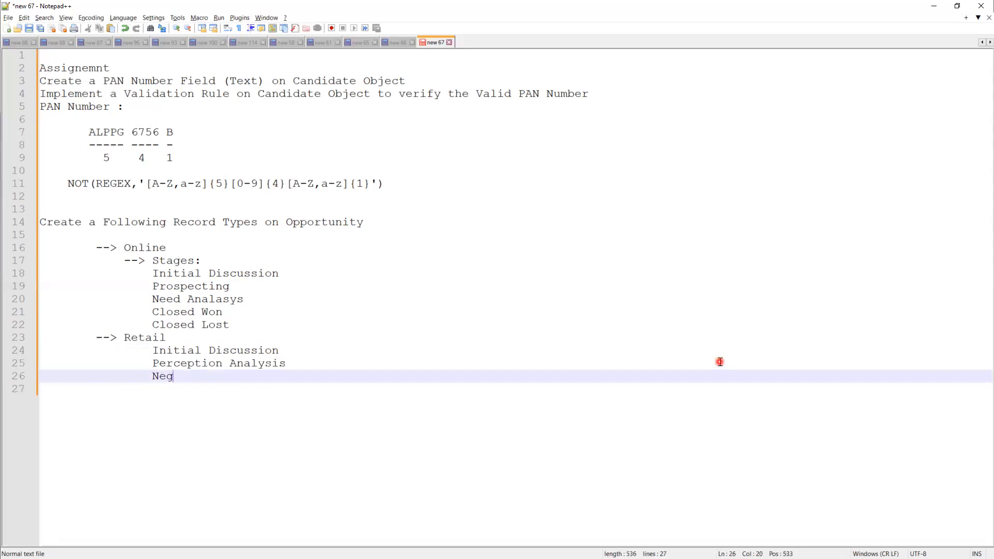
pyautogui.write('otiation Review')
pyautogui.press('Return')
pyautogui.write('Closed W')
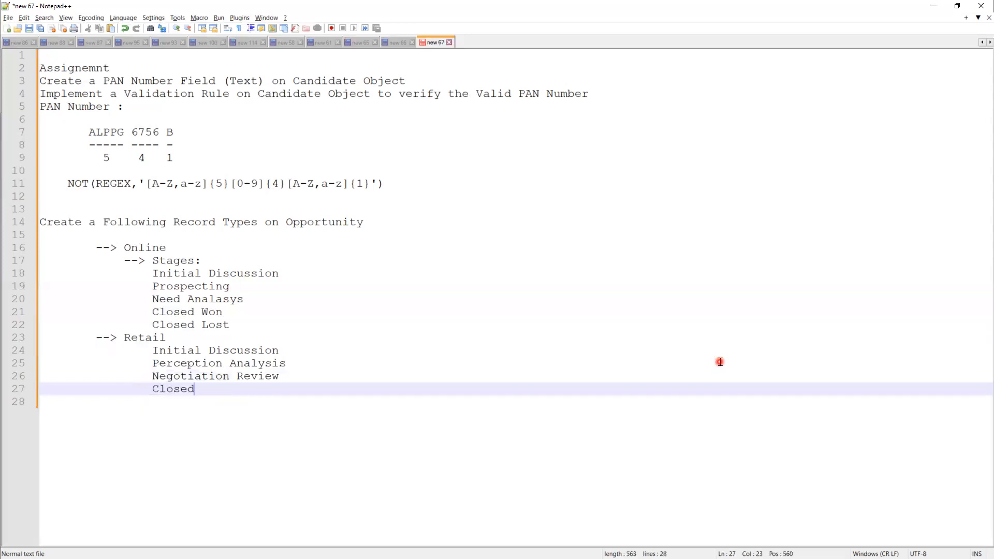
pyautogui.press('Return')
pyautogui.press('Return')
pyautogui.write('C')
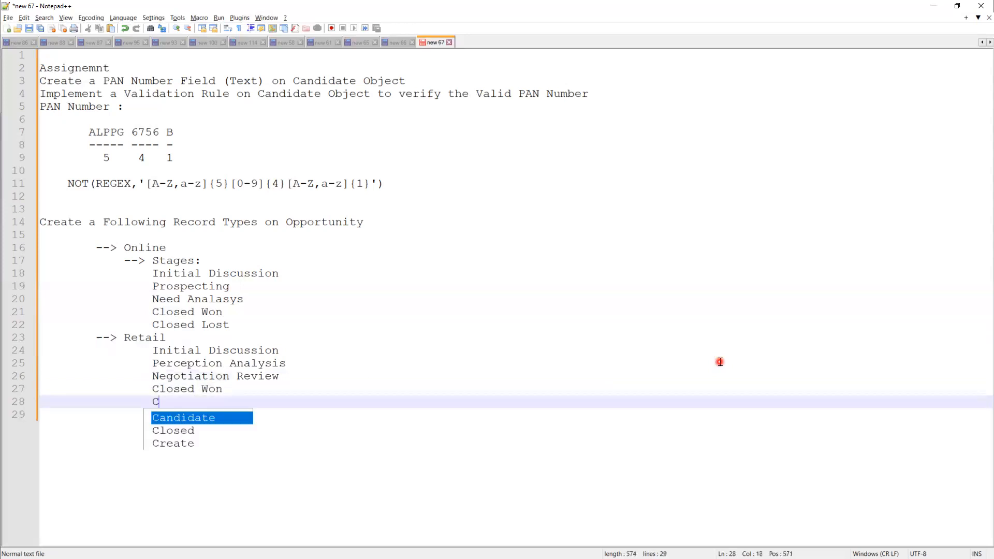
pyautogui.write('losed Lost')
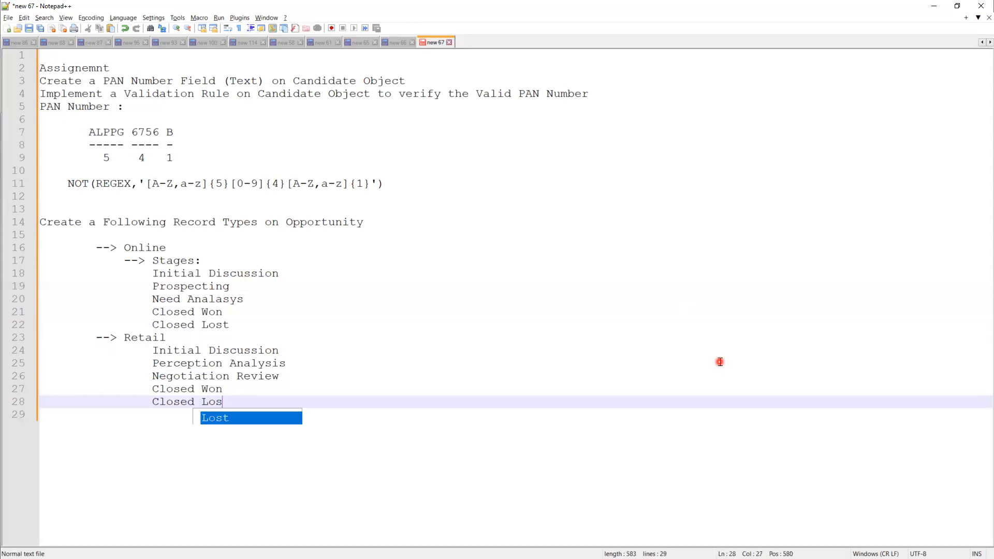
pyautogui.click(654, 363)
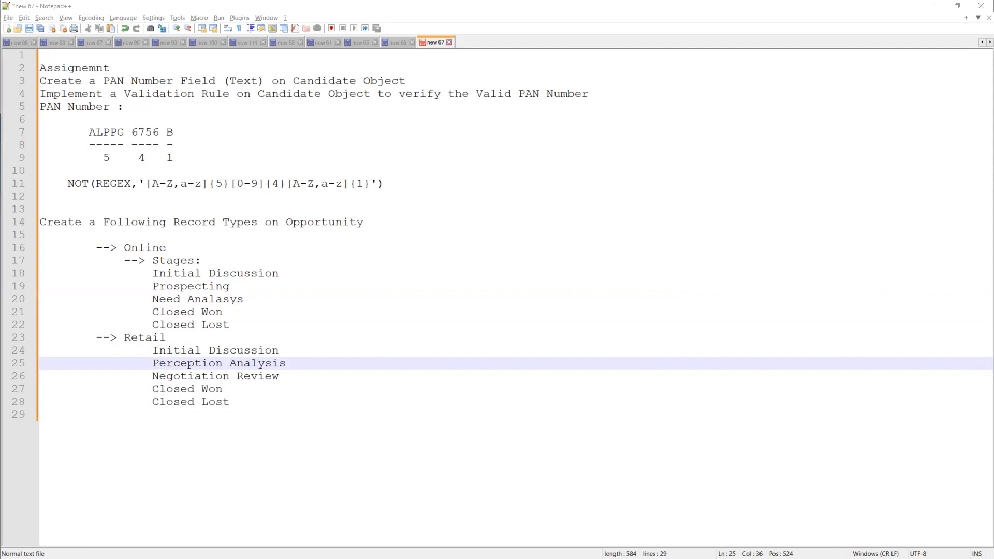
pyautogui.click(93, 444)
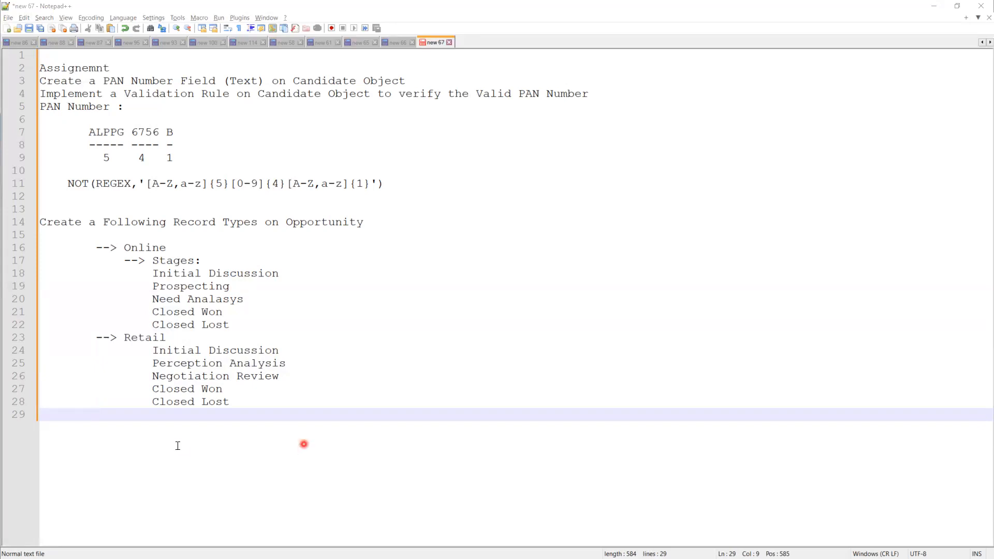
# Step: Add an 'Interview Question ?' heading with the question 'What is Validation Rule?'
pyautogui.press('Return')
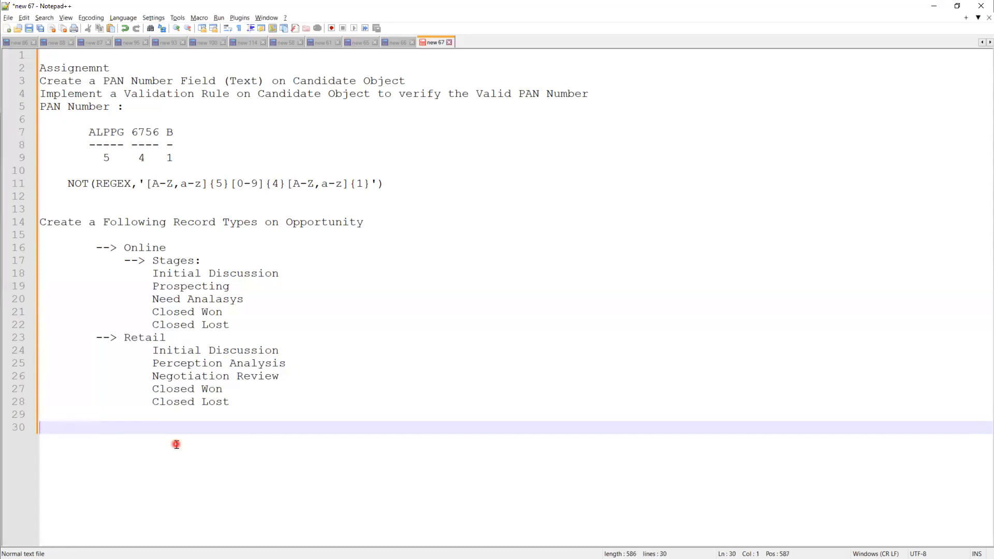
pyautogui.write('Interview Ques')
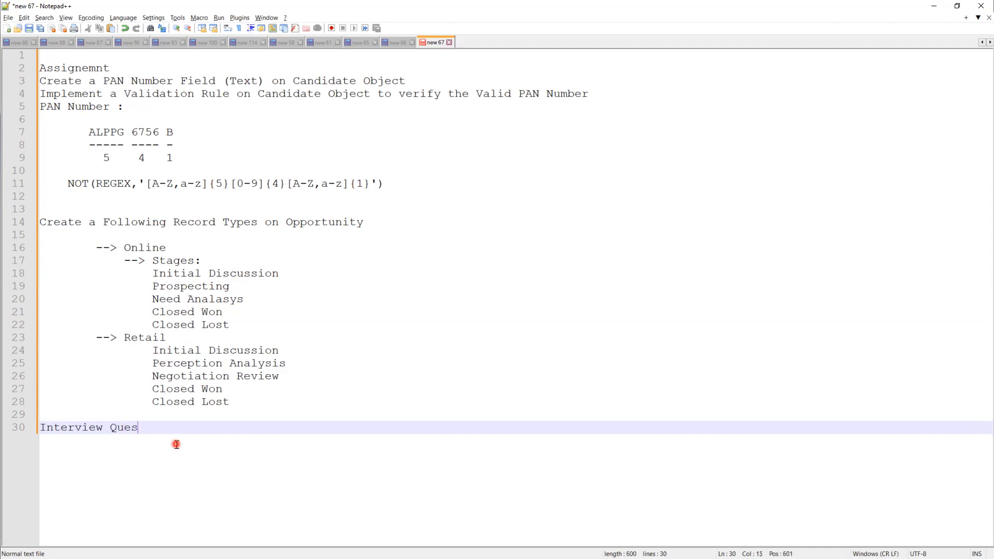
pyautogui.write('tion ?')
pyautogui.press('Return')
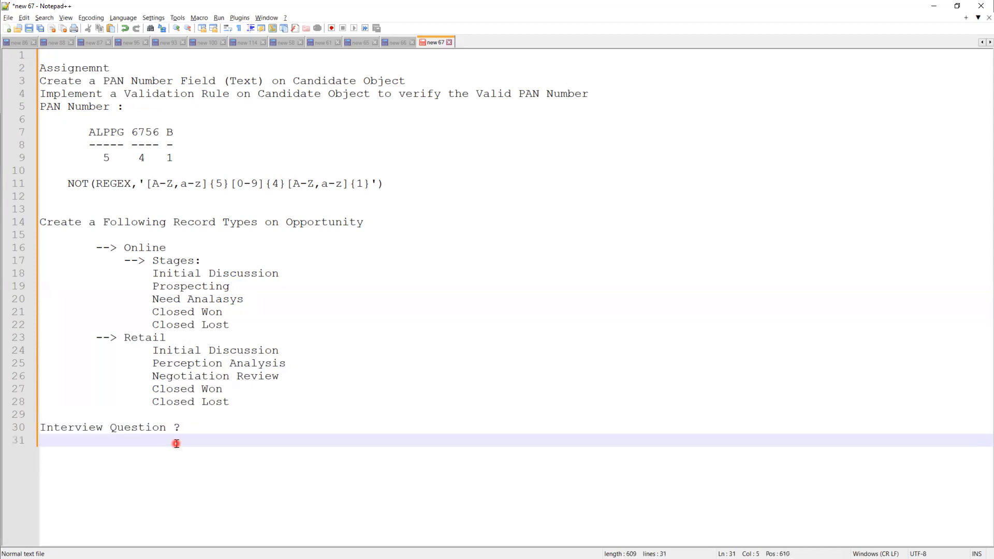
pyautogui.write('What is t')
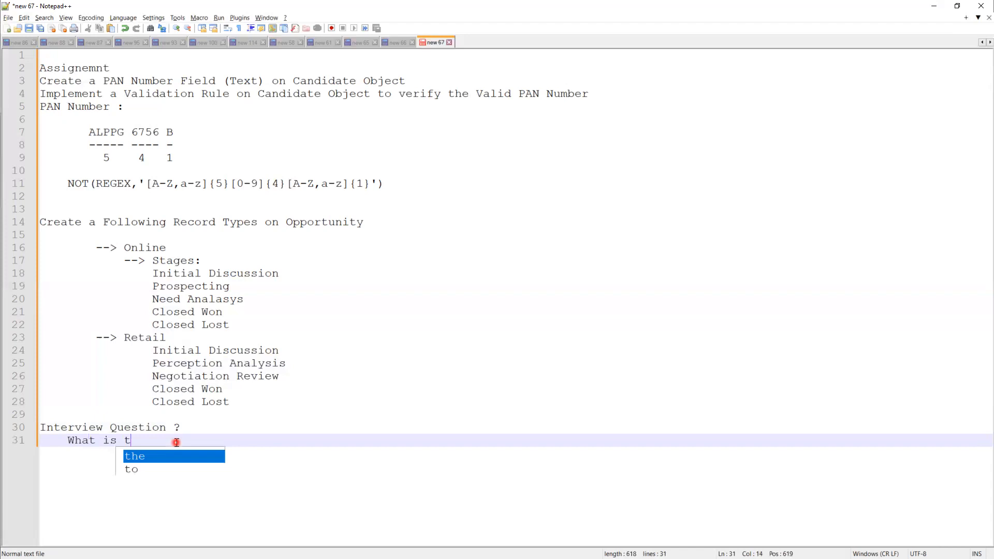
pyautogui.press('BackSpace')
pyautogui.write('Validatio')
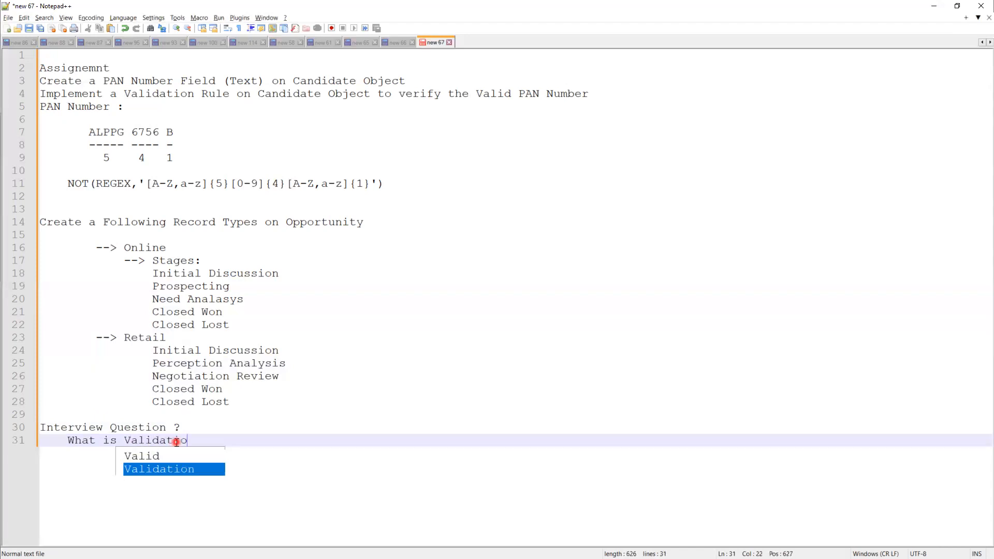
pyautogui.write('n Rule?')
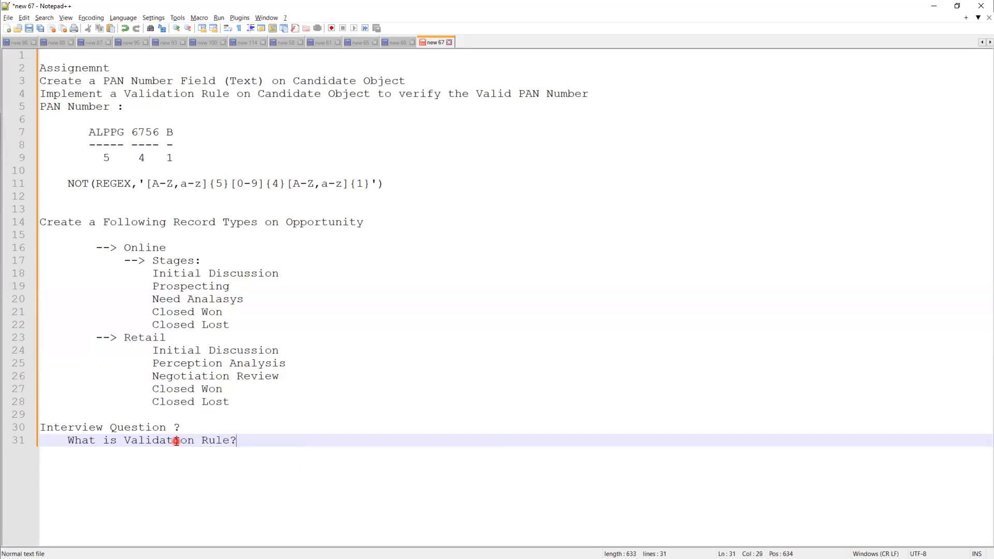
# Step: Add questions 'How to create Validation Rule?' and 'What is the Purpose of Validation Rule?'
pyautogui.press('Return')
pyautogui.write('How to')
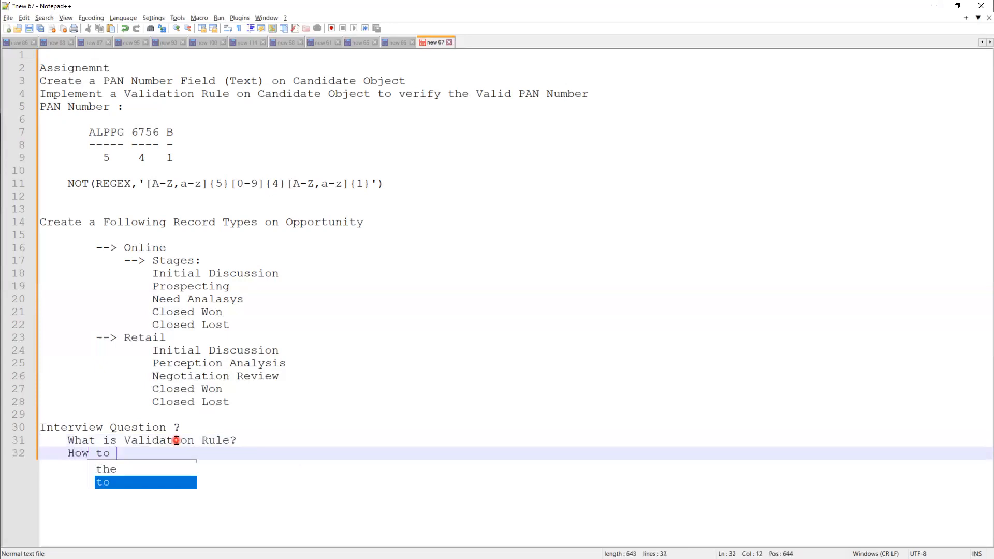
pyautogui.write(' create ')
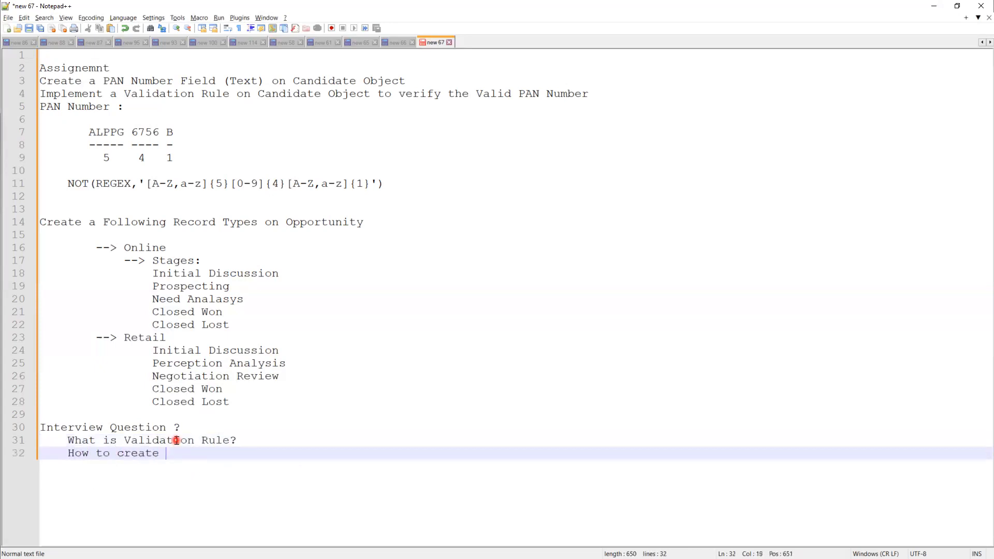
pyautogui.write('Validat')
pyautogui.press('Return')
pyautogui.write('Rule?')
pyautogui.press('Return')
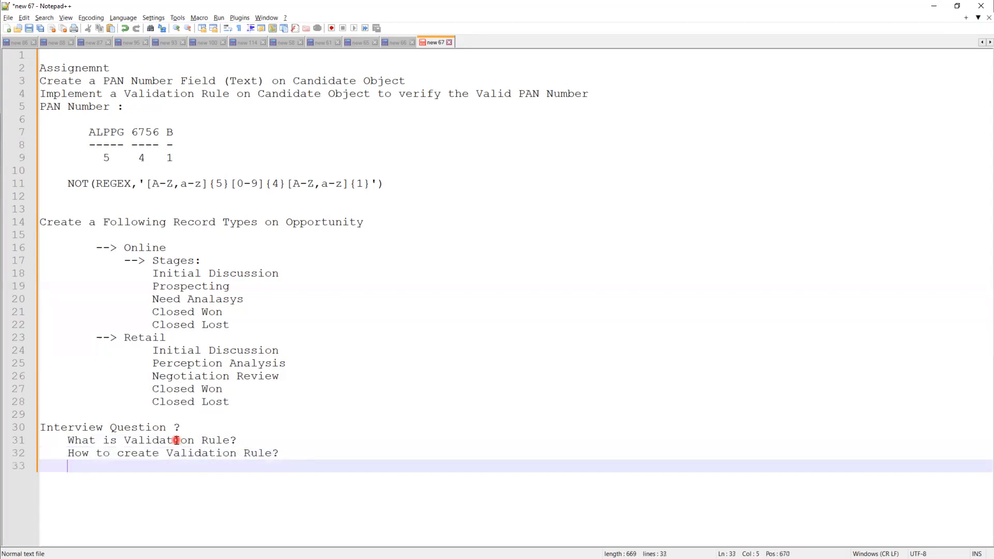
pyautogui.write('What is the Pu')
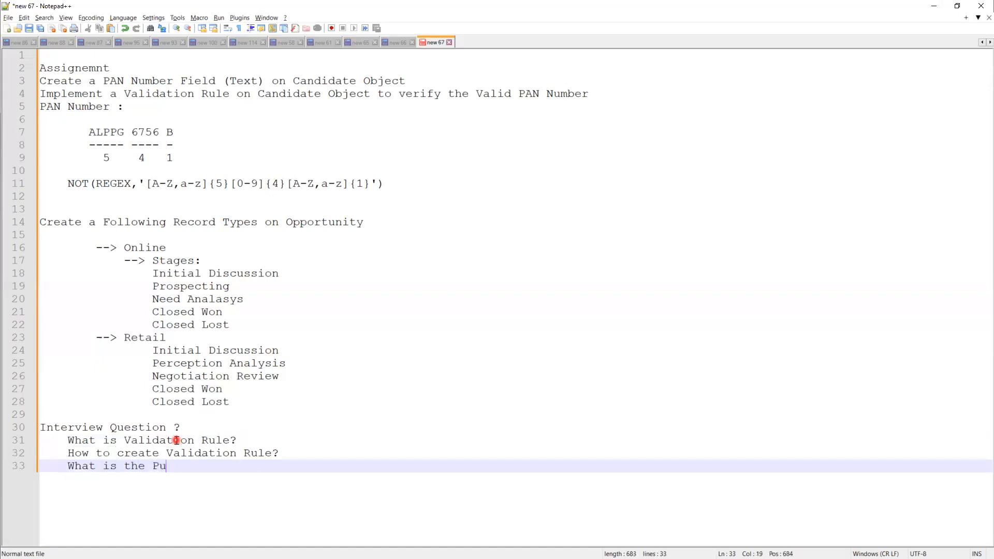
pyautogui.write('rpose of Validatio')
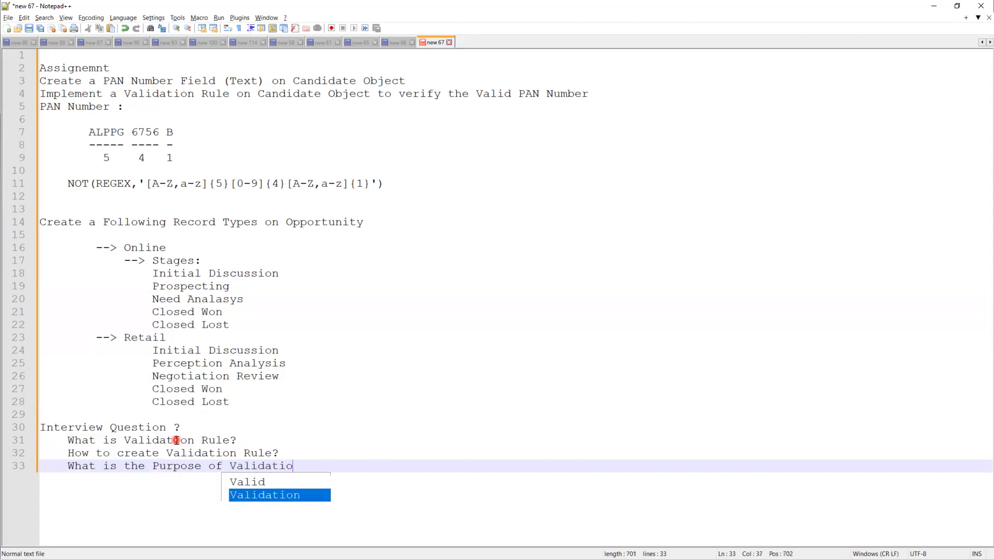
pyautogui.write('nT')
pyautogui.press('BackSpace')
pyautogui.write('Rul')
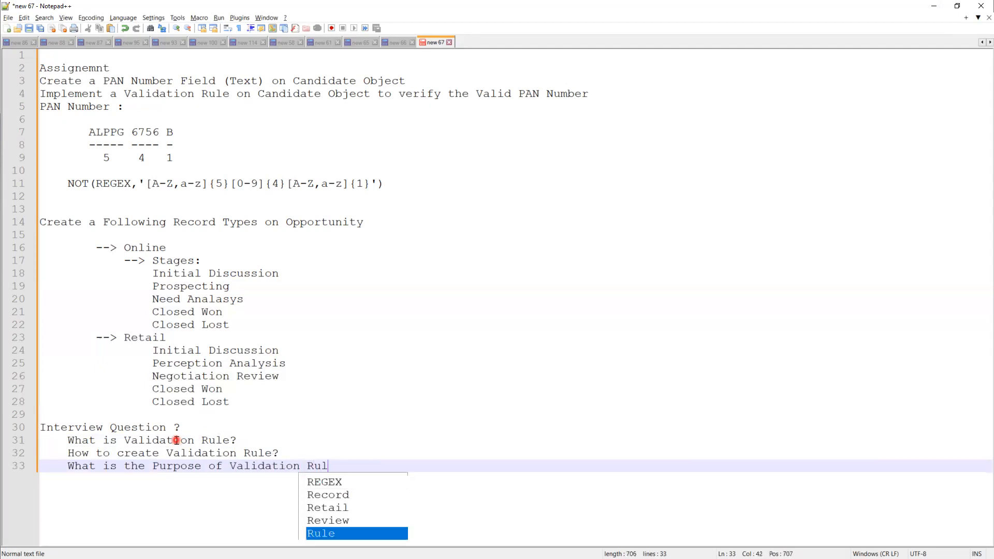
pyautogui.write('e?')
# Step: Add questions on functions used in Validation Rules and bypassing validation for System Admin
pyautogui.press('Return')
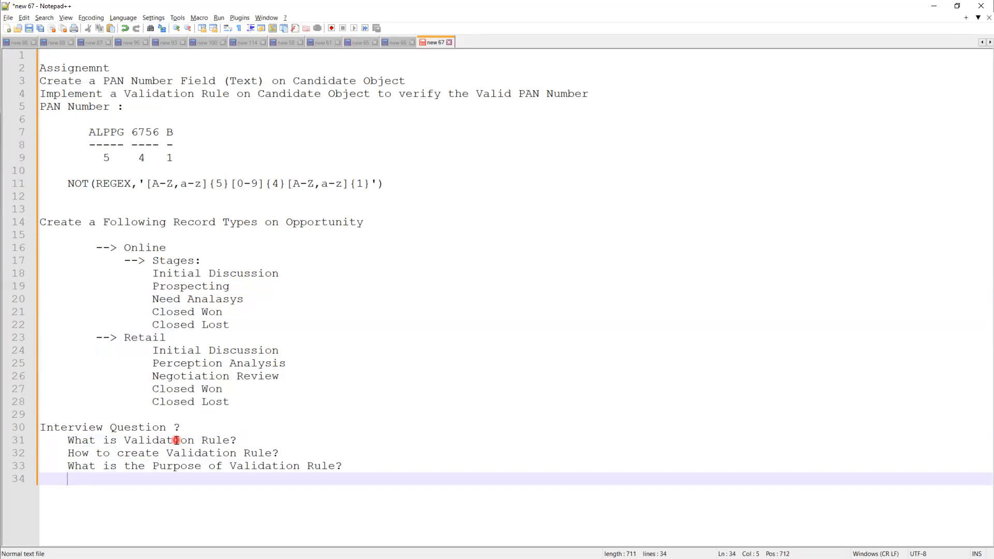
pyautogui.write('What are the differe')
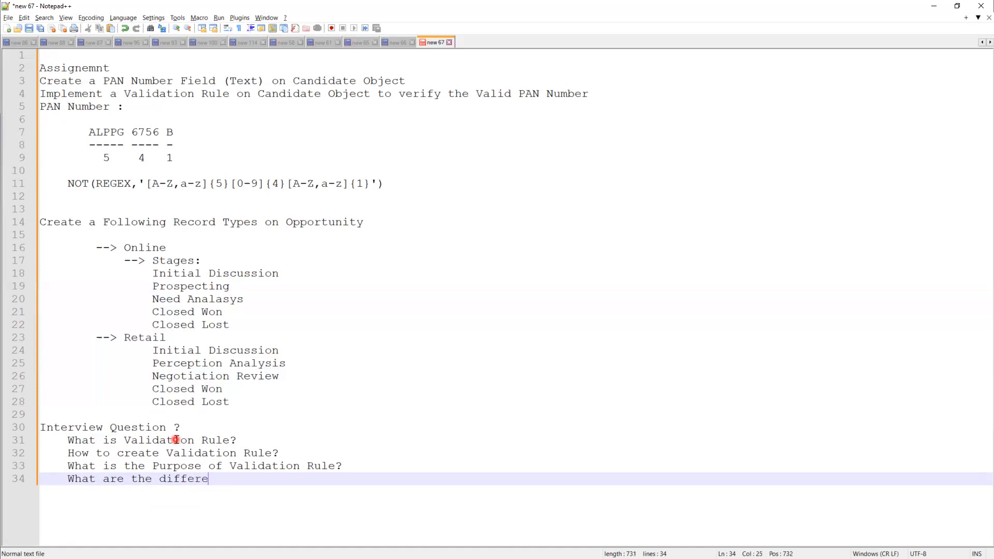
pyautogui.write('nt Function')
pyautogui.press('BackSpace')
pyautogui.write('s th')
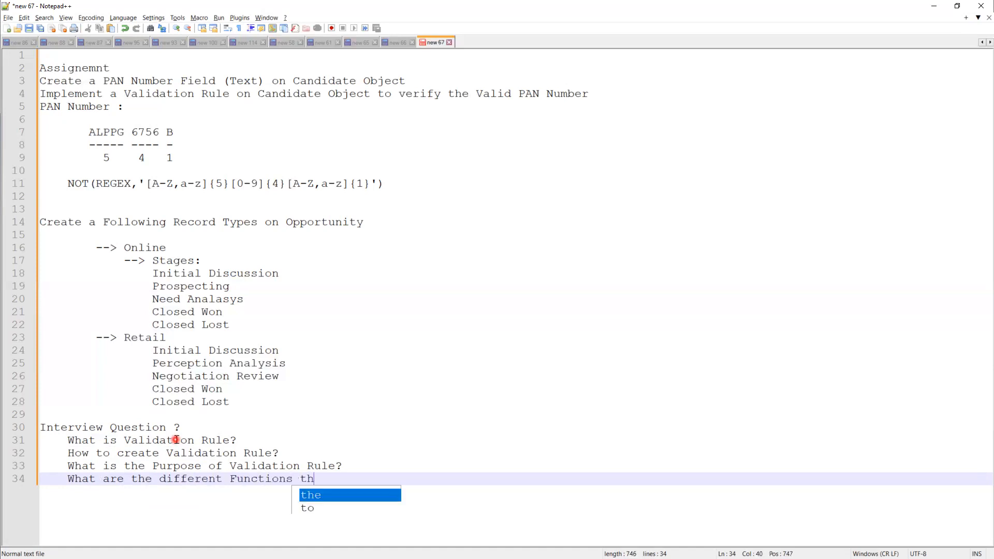
pyautogui.write('at are use')
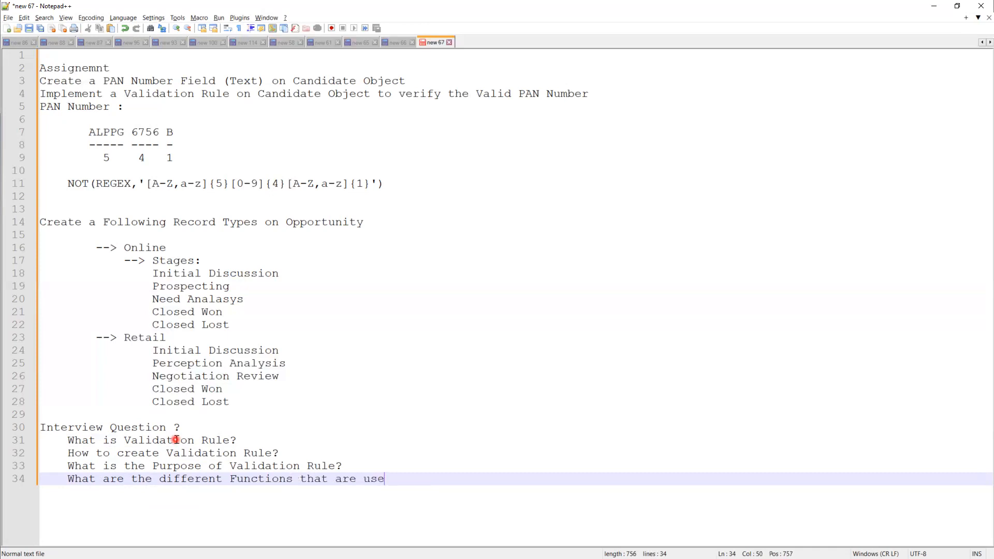
pyautogui.write('d in Vali')
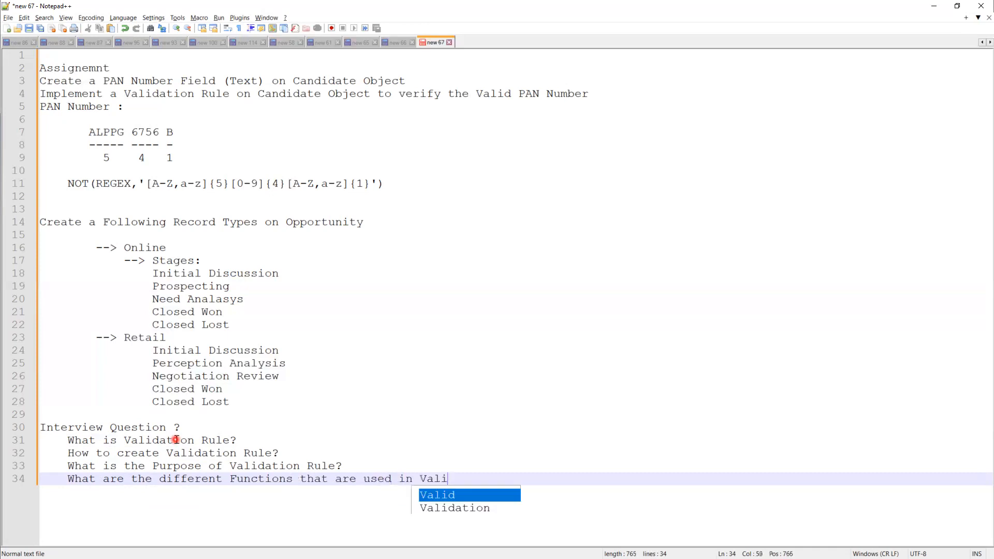
pyautogui.write('dation ')
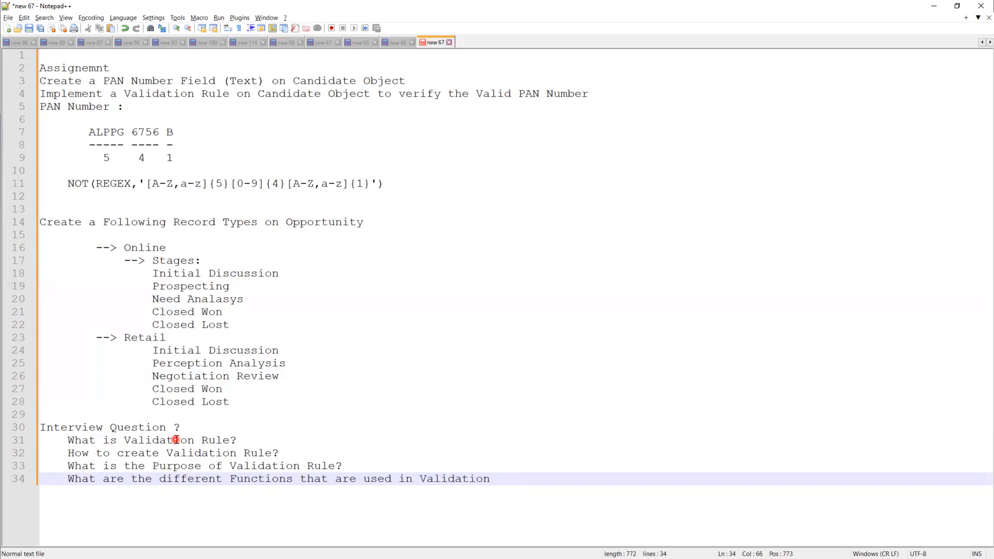
pyautogui.write('Rule?')
pyautogui.press('Return')
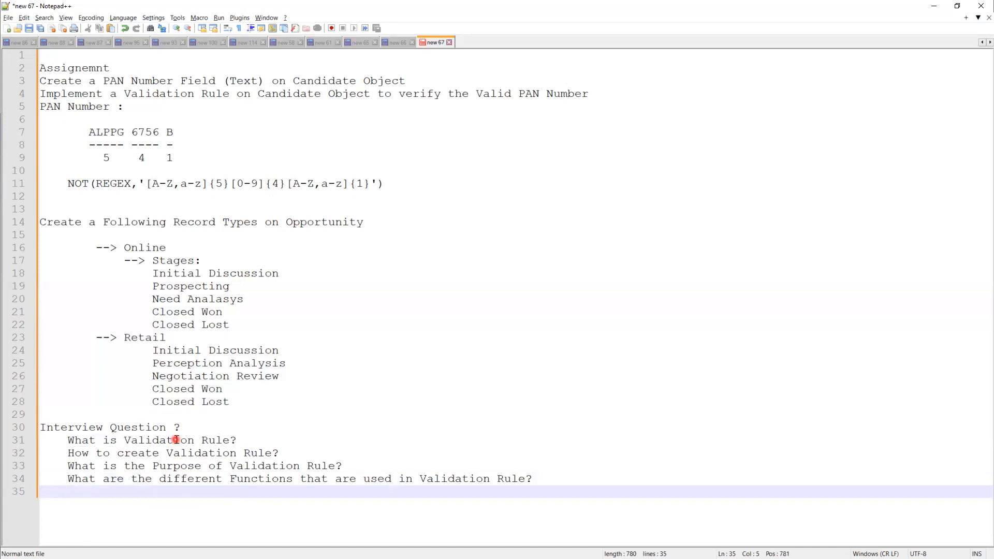
pyautogui.write('How to')
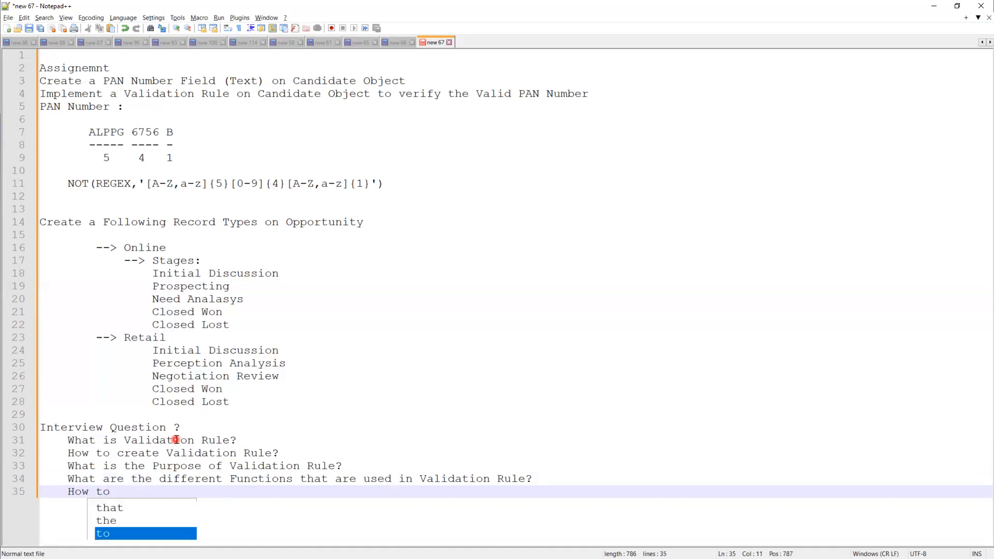
pyautogui.write('bypass')
pyautogui.press('BackSpace')
pyautogui.press('BackSpace')
pyautogui.press('BackSpace')
pyautogui.press('BackSpace')
pyautogui.press('BackSpace')
pyautogui.press('BackSpace')
pyautogui.press('BackSpace')
pyautogui.write('bypass validation t')
pyautogui.press('BackSpace')
pyautogui.write('rule for System Admin?')
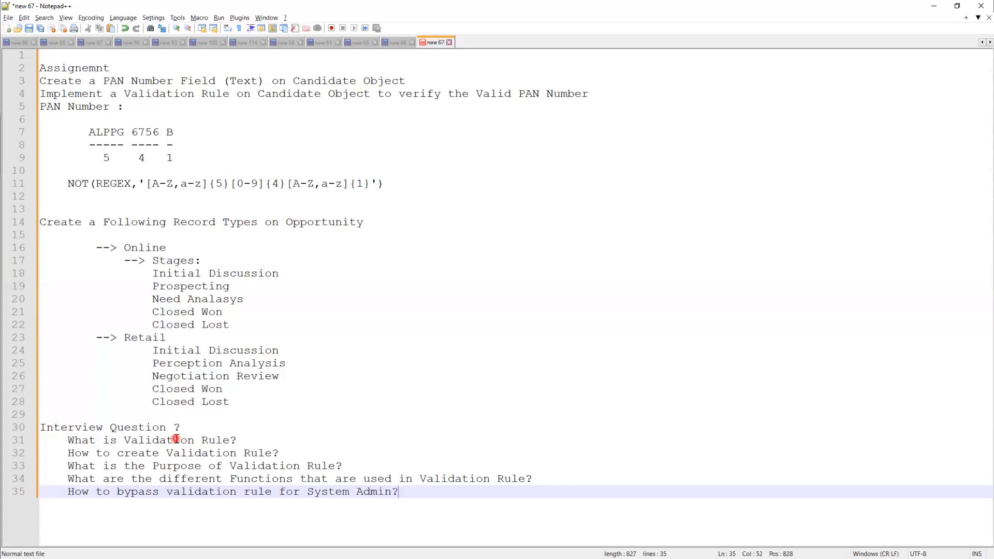
# Step: Add 'When Validation rules are executed ? (Before Insert or after Insert)' and start a new line
pyautogui.press('Return')
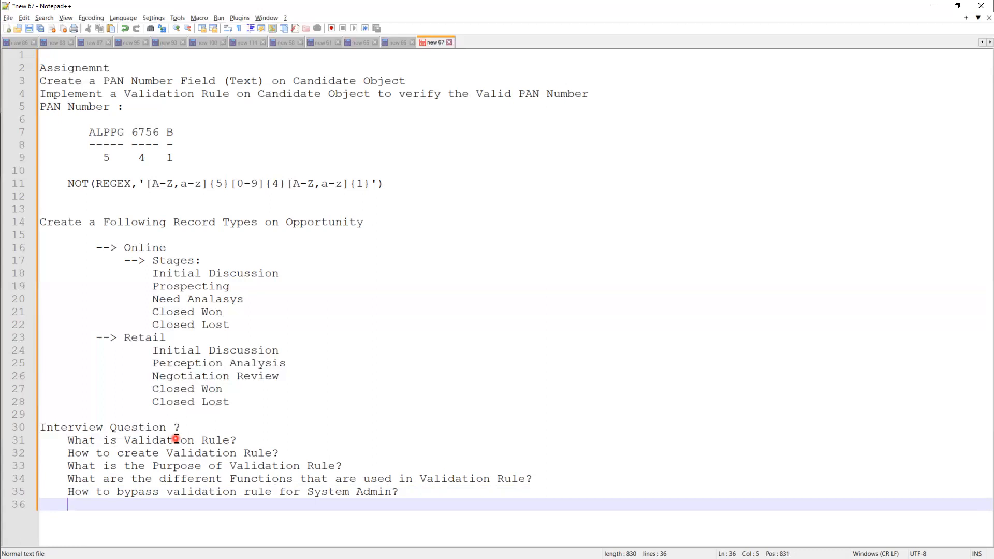
pyautogui.write('Wh')
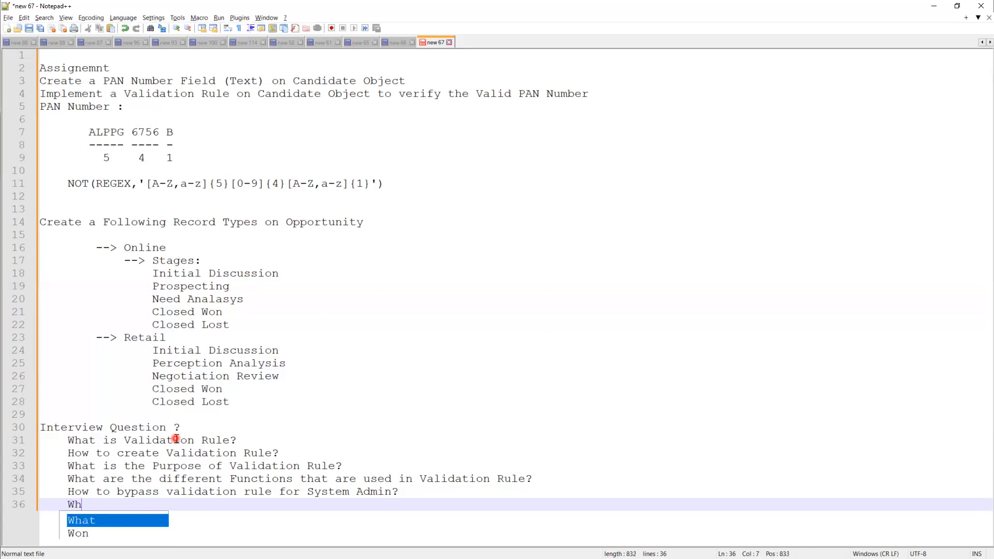
pyautogui.write('en Validation')
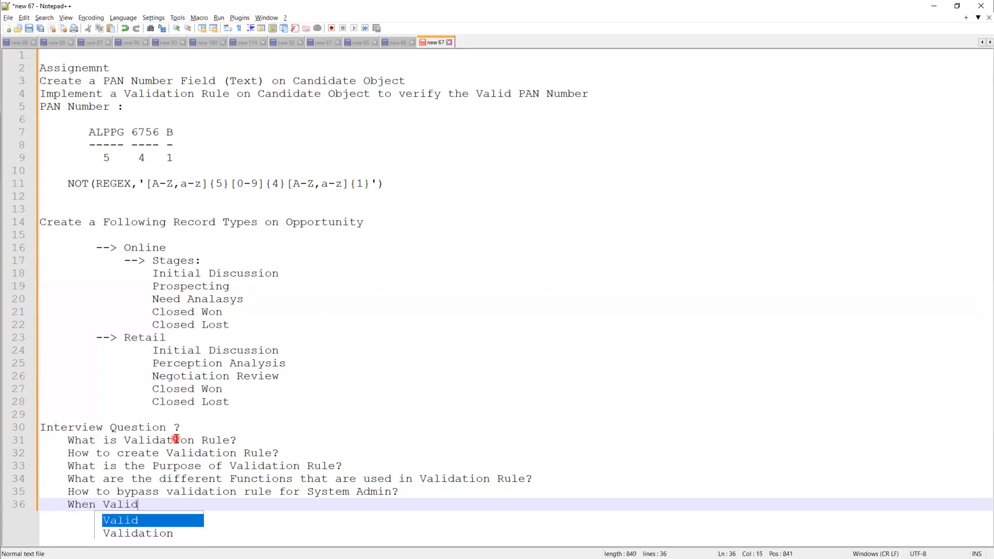
pyautogui.write('rules are')
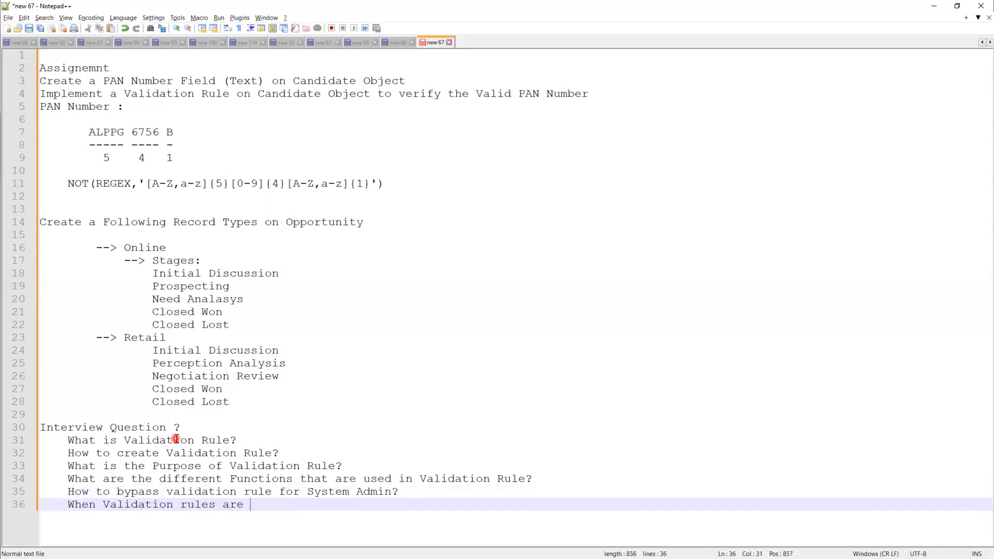
pyautogui.write(' executed')
pyautogui.write(' ? (Before ')
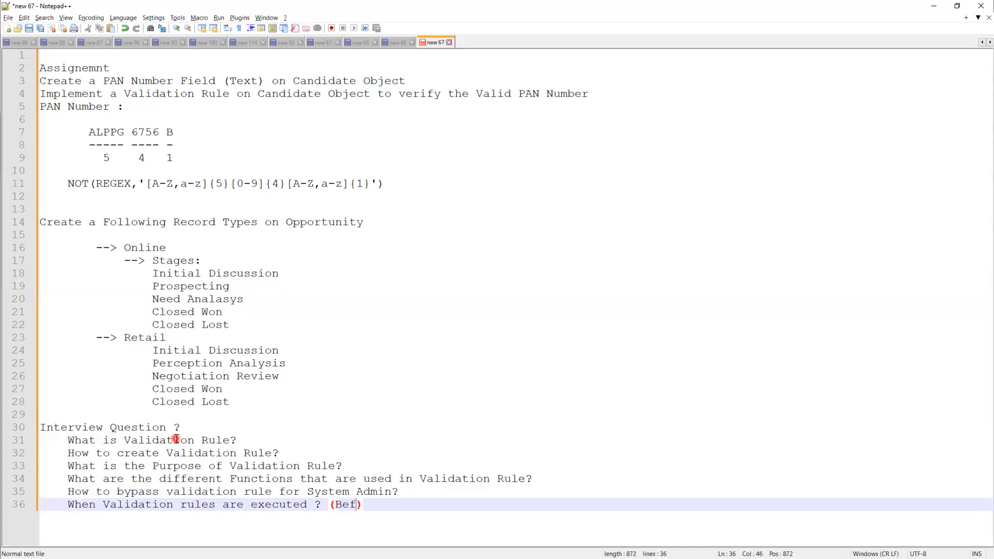
pyautogui.write('Insert, after Insert')
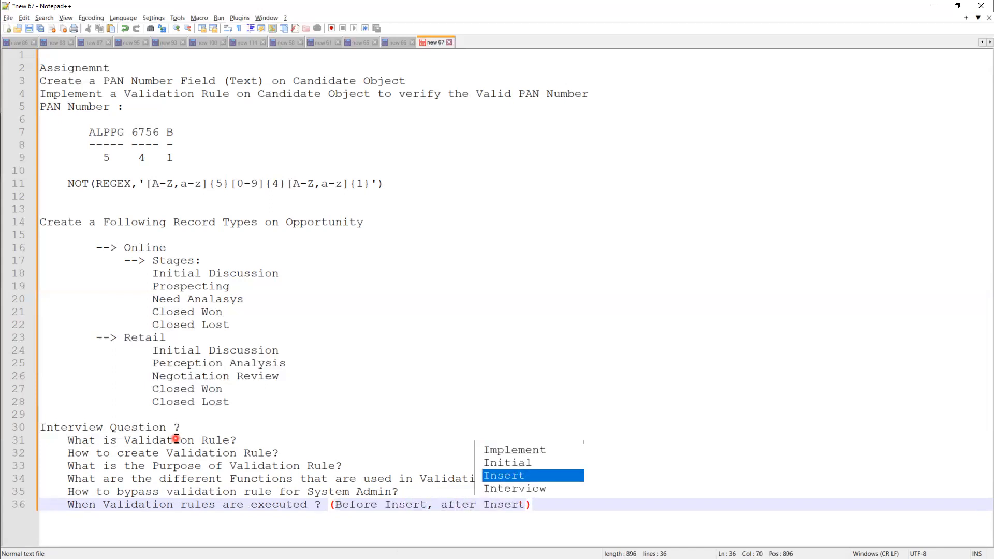
pyautogui.press('Left')
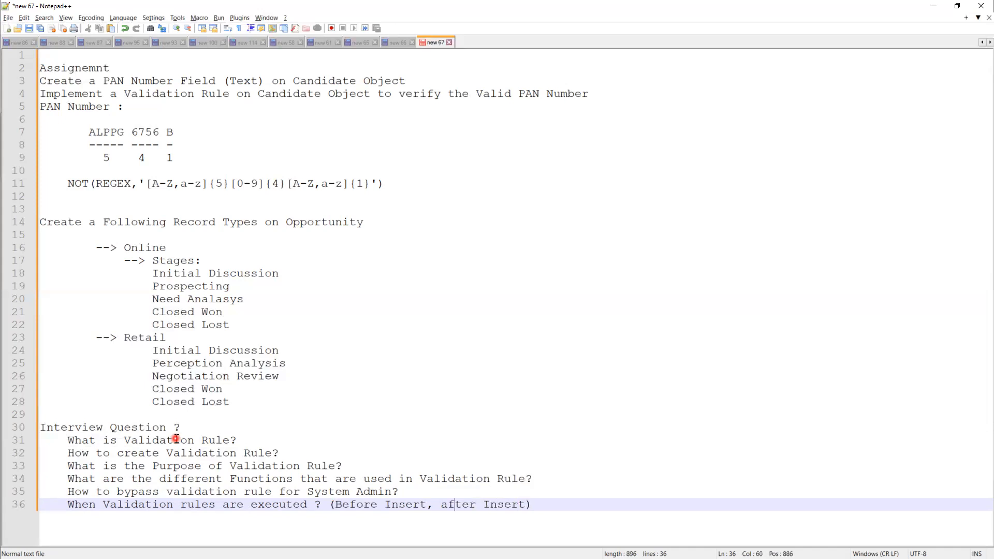
pyautogui.write('or')
pyautogui.click(560, 504)
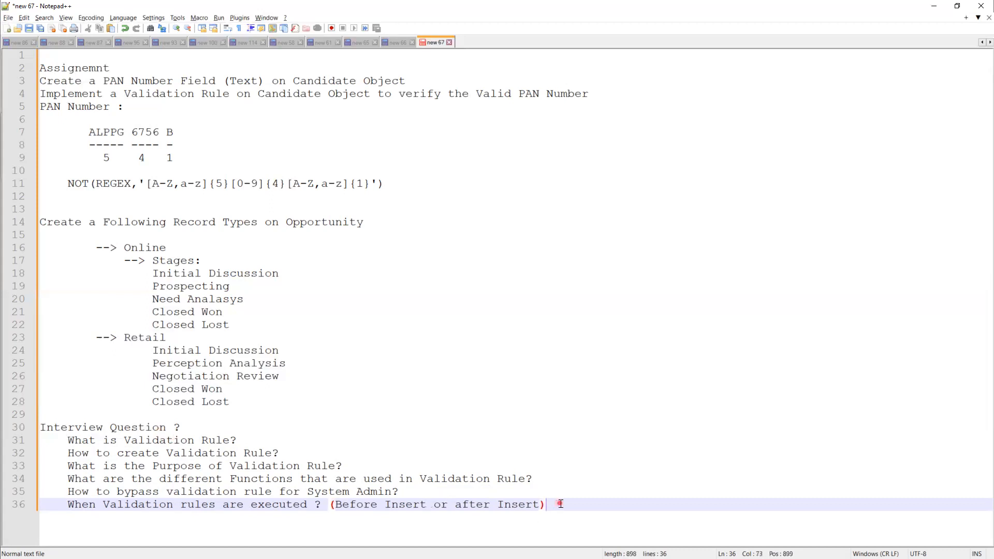
pyautogui.press('Return')
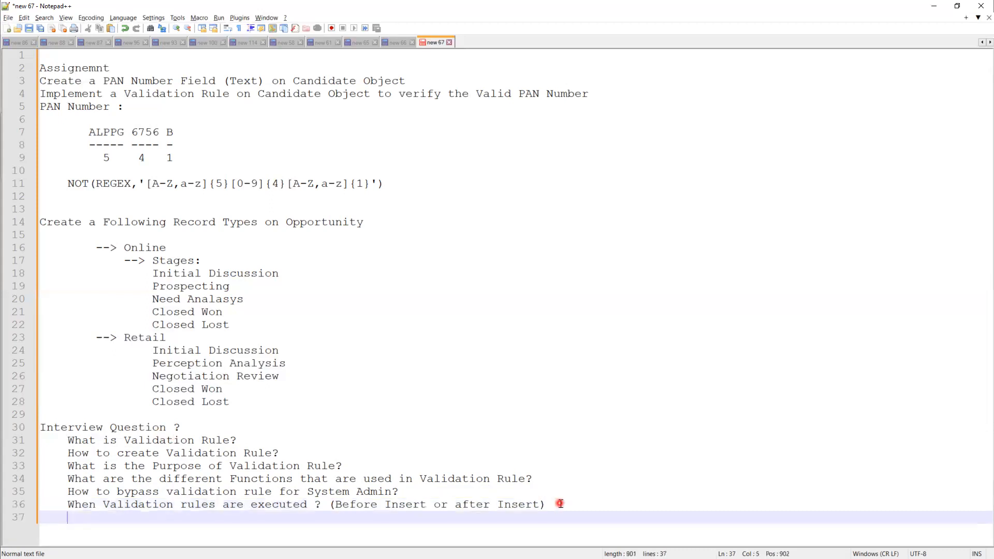
# Step: Add the questions 'What is Record Type?', 'How to create Record Type?' and 'How to create a Record Type on opportunity?'
pyautogui.write('What is ')
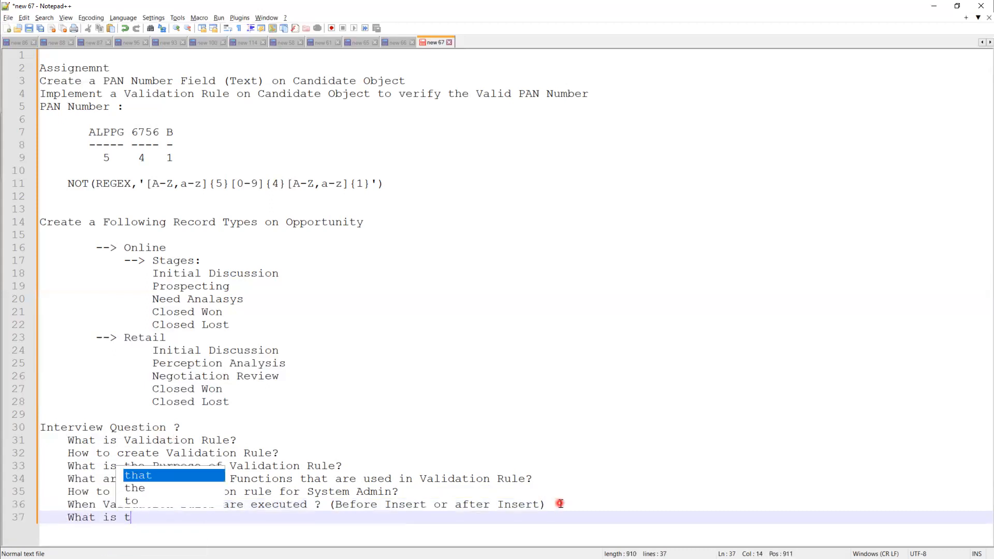
pyautogui.write('Record ')
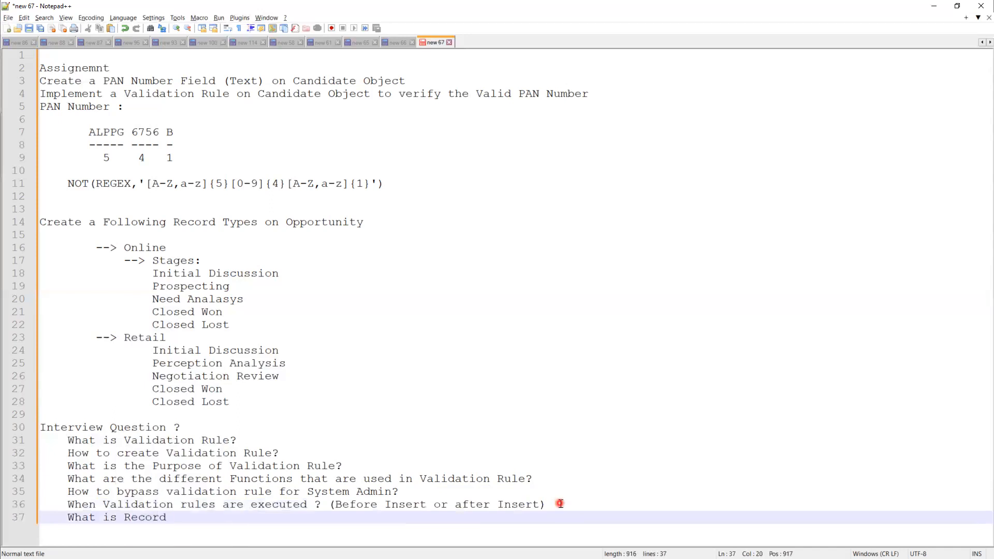
pyautogui.write('Type?')
pyautogui.press('Return')
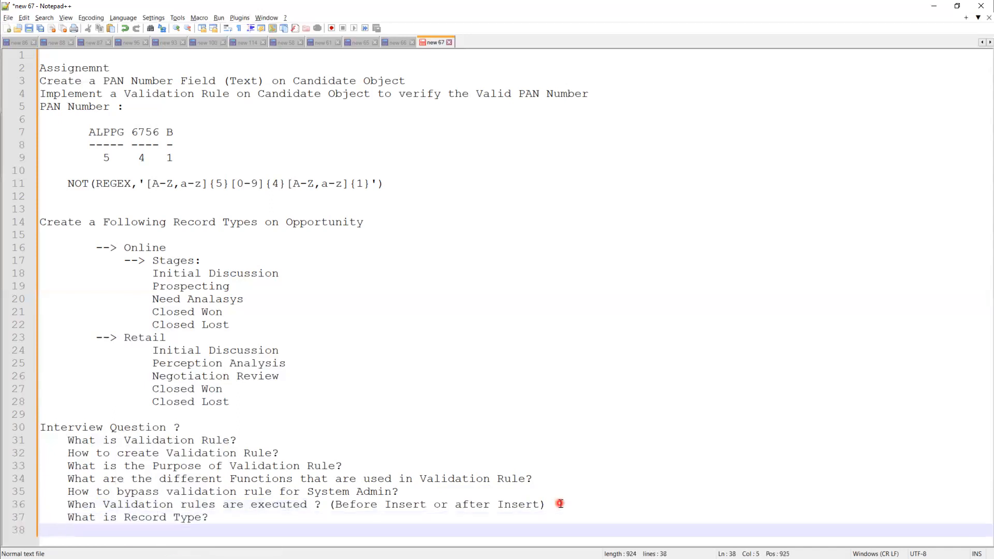
pyautogui.write('How to c')
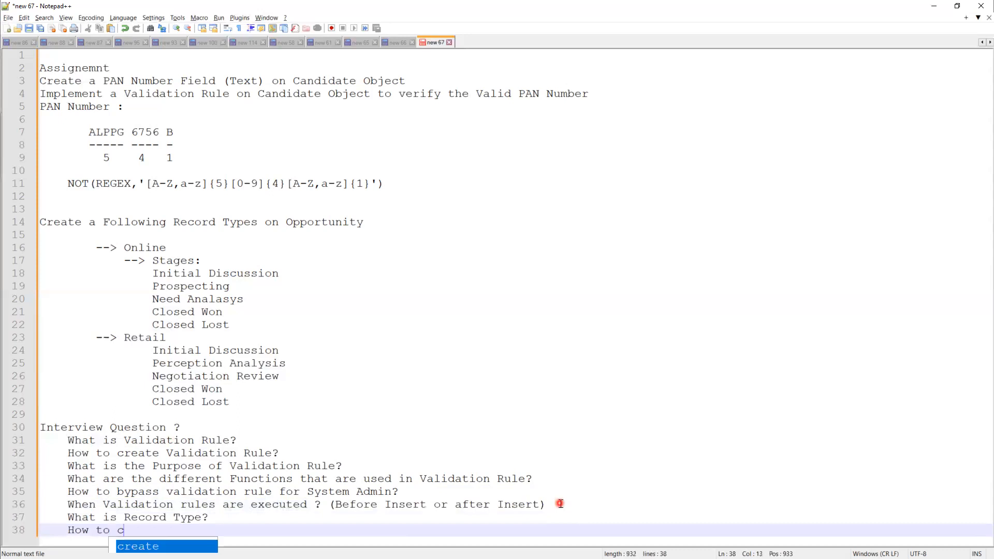
pyautogui.write('reate Record Type')
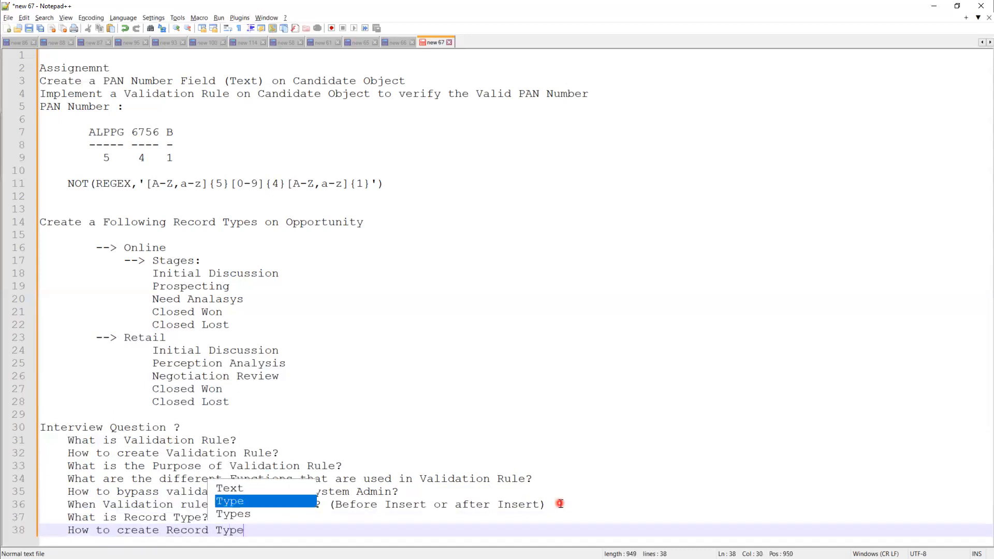
pyautogui.write('?')
pyautogui.press('Return')
pyautogui.write('How to create a Record Tpe')
pyautogui.press('BackSpace')
pyautogui.press('BackSpace')
pyautogui.write('ype')
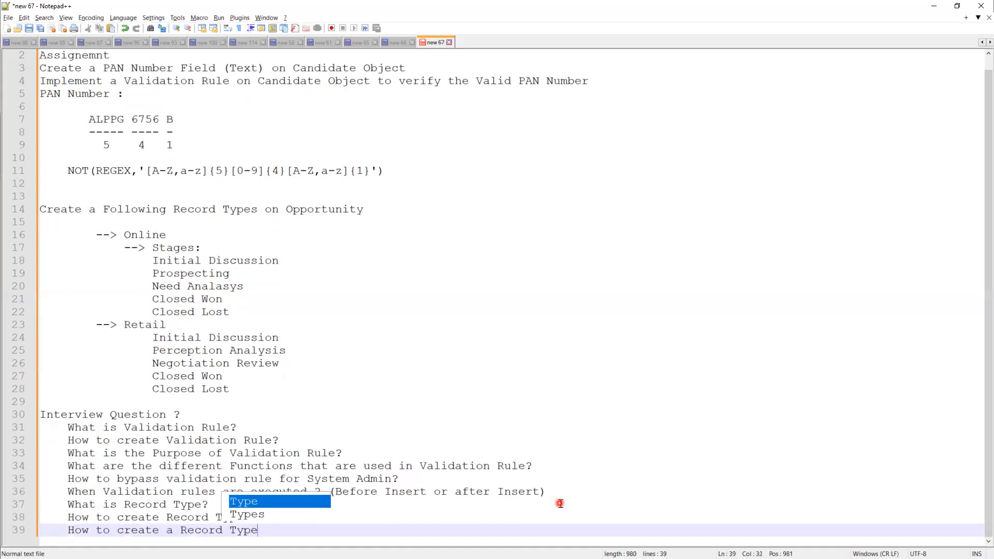
pyautogui.write(' on opportunity /')
pyautogui.press('BackSpace')
pyautogui.write('?')
pyautogui.press('Return')
# Step: Add questions on prerequisites to create Record Type, why Salesforce introduced Record Types, and 2 scenarios for Record Type
pyautogui.write('What')
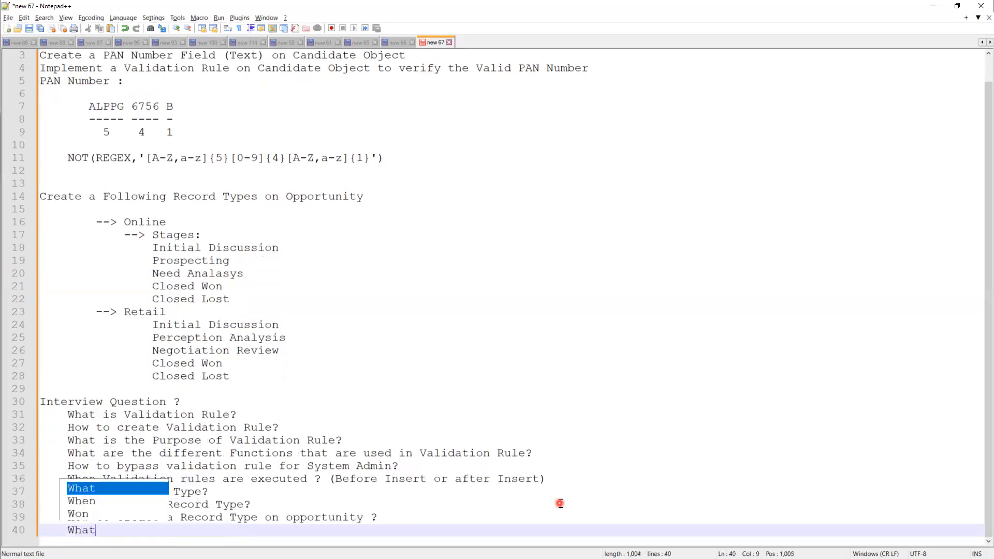
pyautogui.write(' are the Preq')
pyautogui.press('BackSpace')
pyautogui.write('requests')
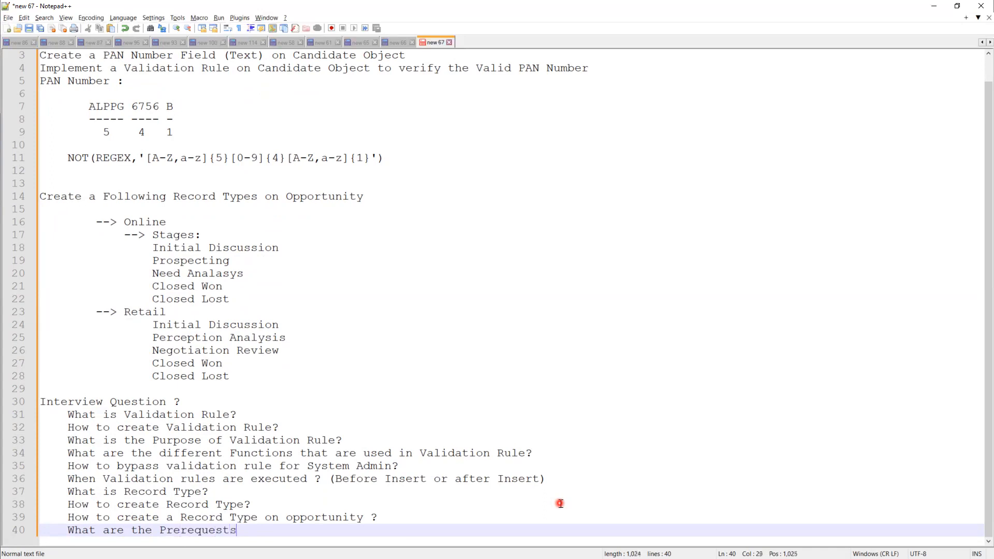
pyautogui.write(' tocreate')
pyautogui.press('BackSpace')
pyautogui.press('BackSpace')
pyautogui.press('BackSpace')
pyautogui.press('BackSpace')
pyautogui.press('BackSpace')
pyautogui.press('BackSpace')
pyautogui.write('create Recor')
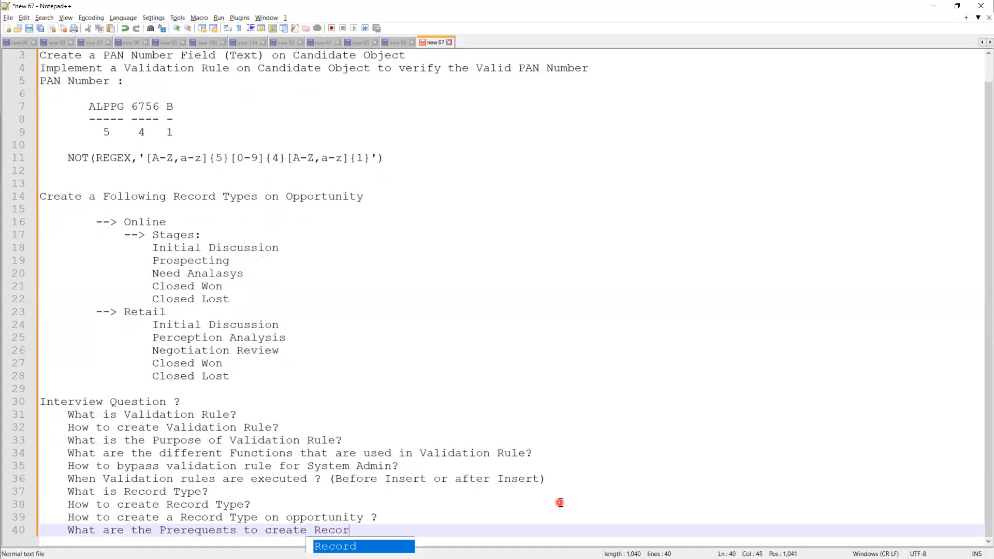
pyautogui.write('d Type?')
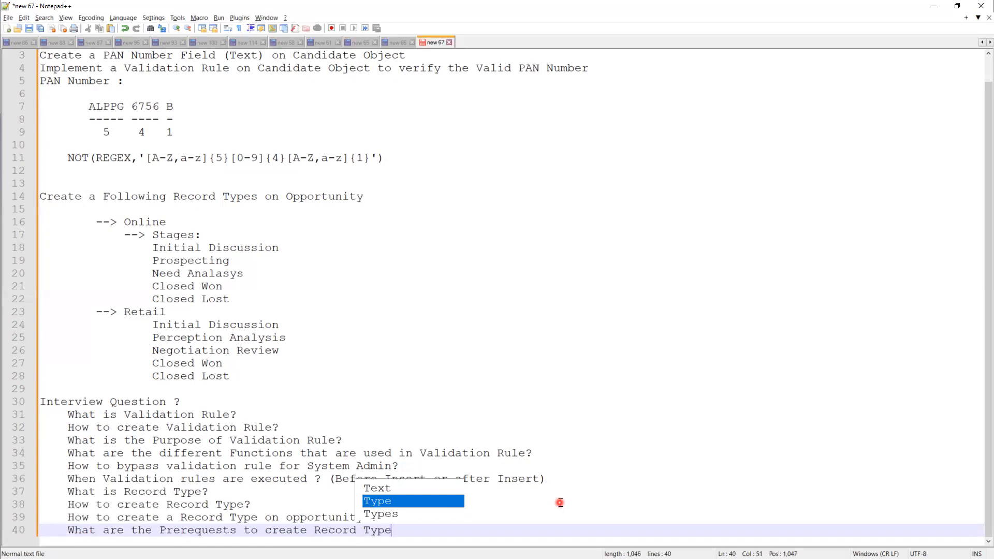
pyautogui.press('Return')
pyautogui.write('Why ')
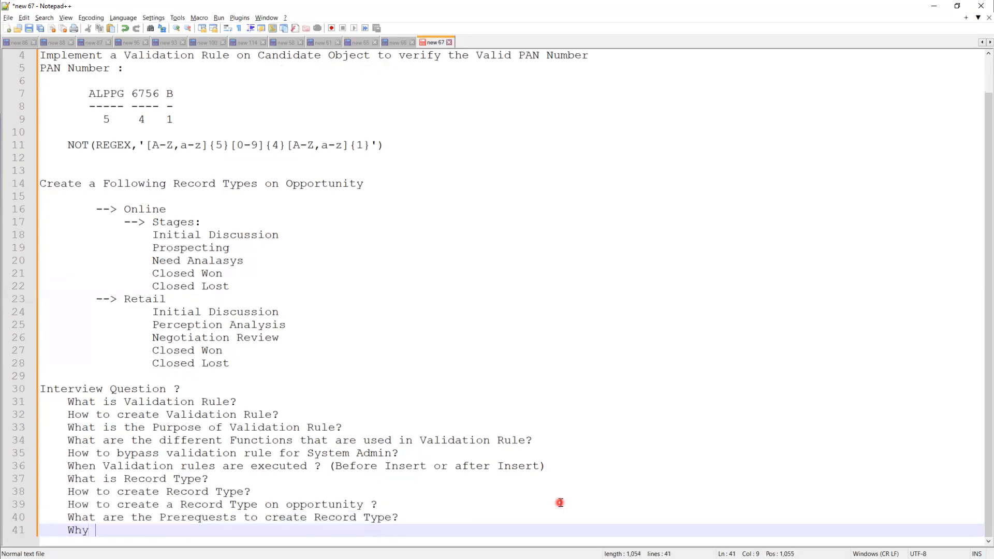
pyautogui.write('salesforce intro')
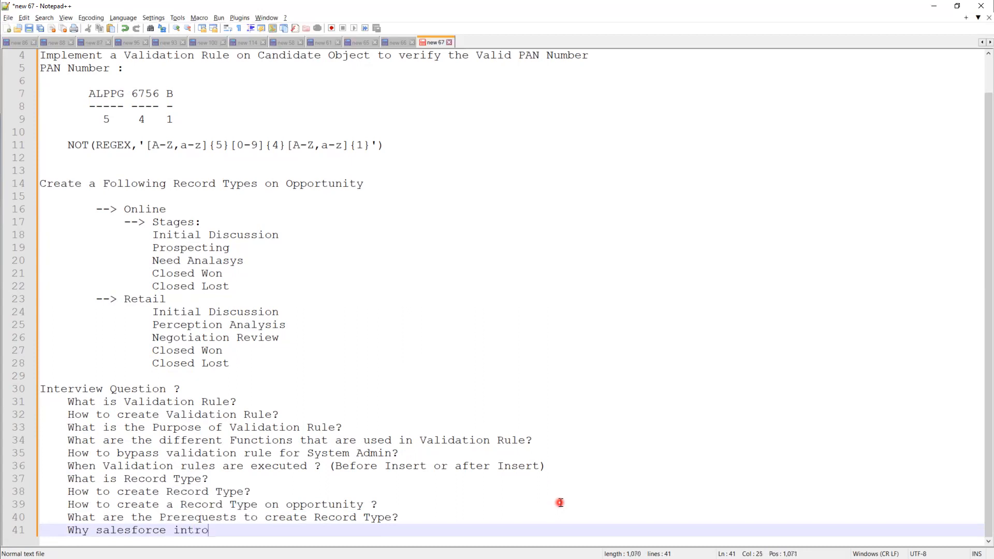
pyautogui.write('duced Record Types?')
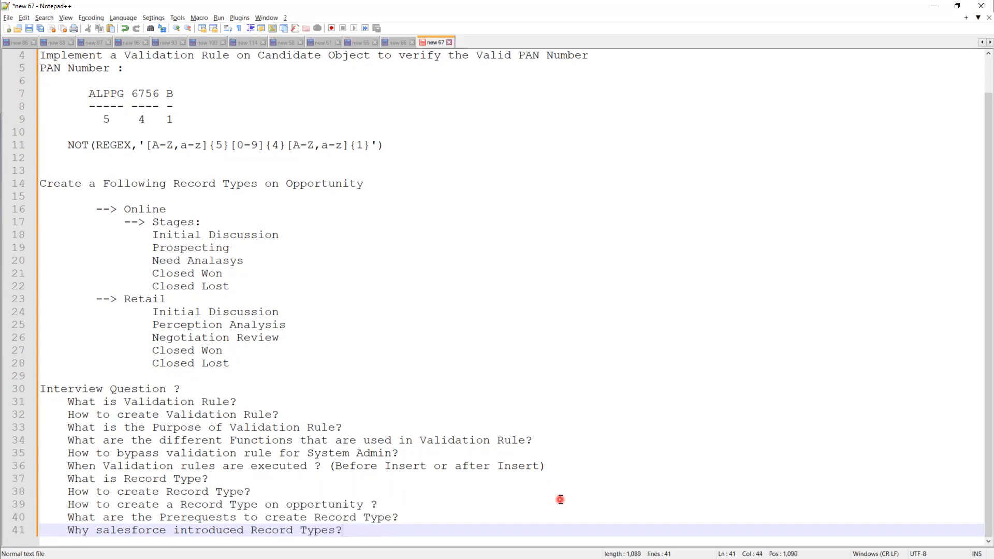
pyautogui.press('Return')
pyautogui.write('Pro')
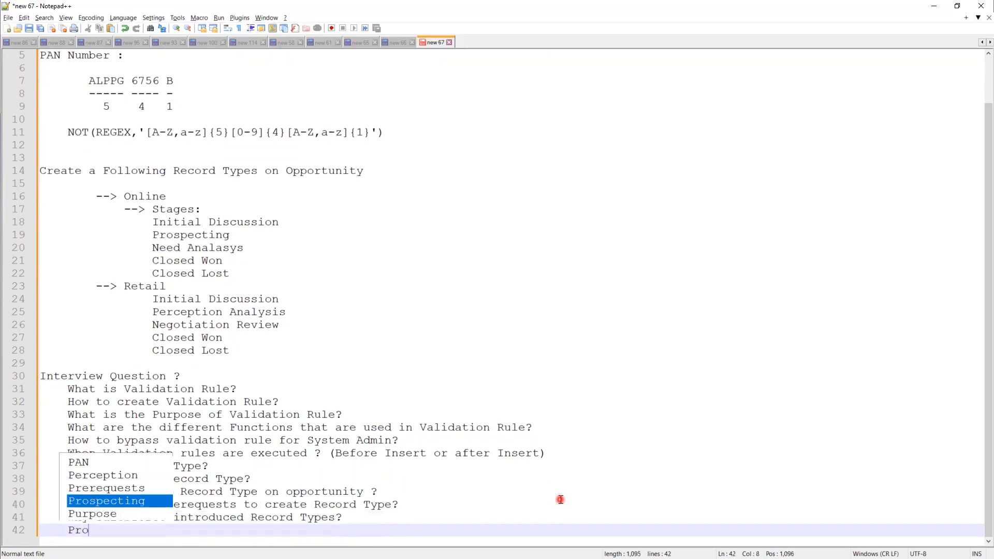
pyautogui.write('vide 2 ')
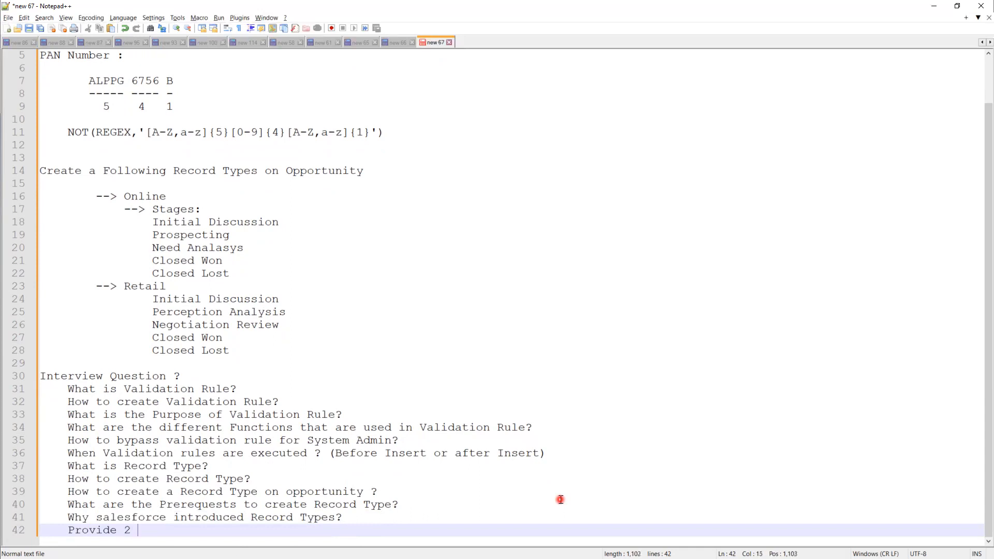
pyautogui.write("scenario's for Re")
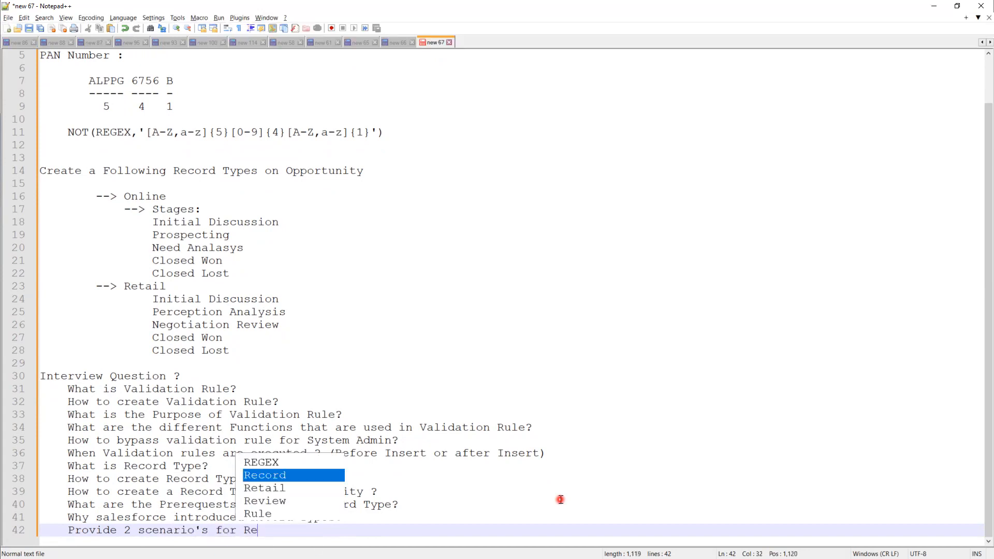
pyautogui.write('cord T')
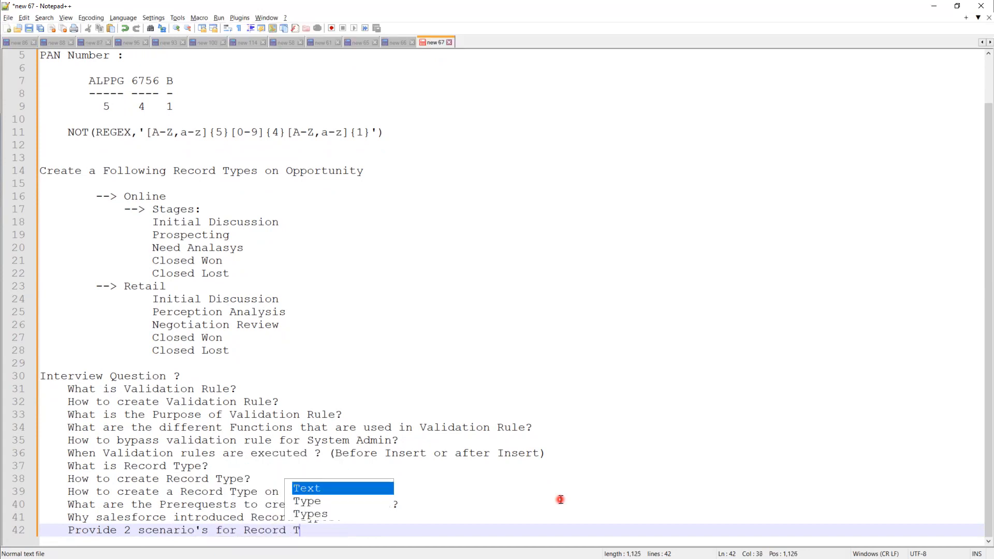
pyautogui.write('ype?')
pyautogui.press('Return')
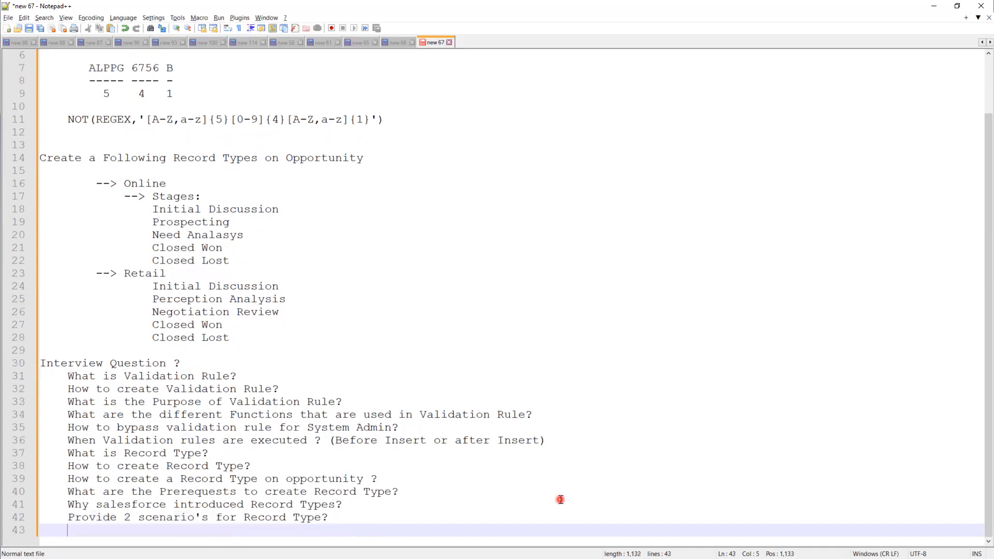
pyautogui.press('Return')
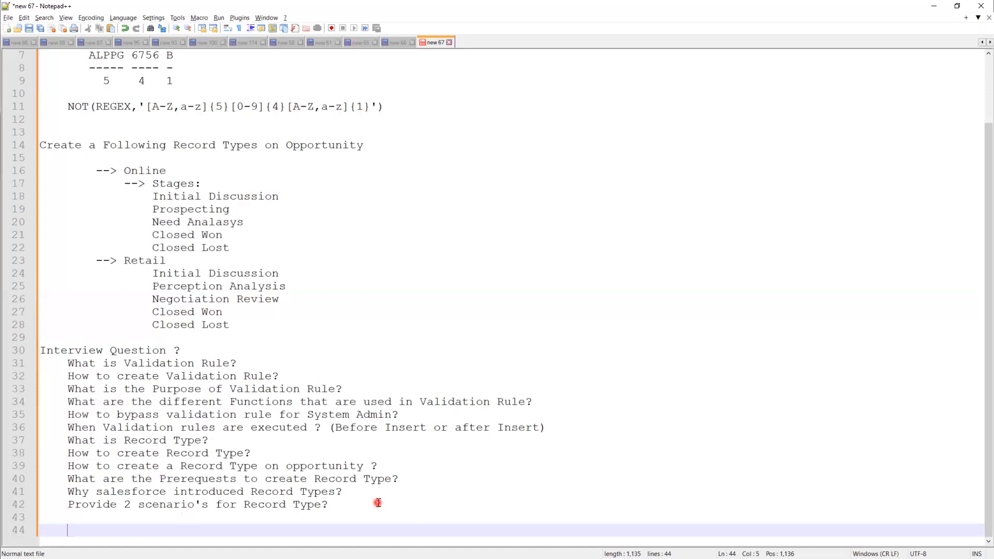
pyautogui.moveTo(378, 503); pyautogui.dragTo(11, 374)
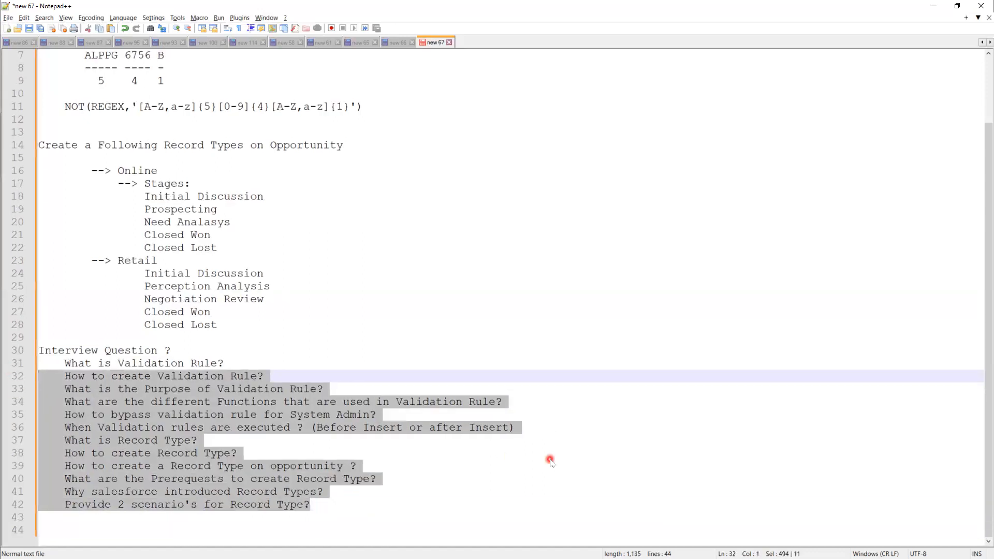
pyautogui.scroll(1, 550, 460)
pyautogui.scroll(-1, 550, 461)
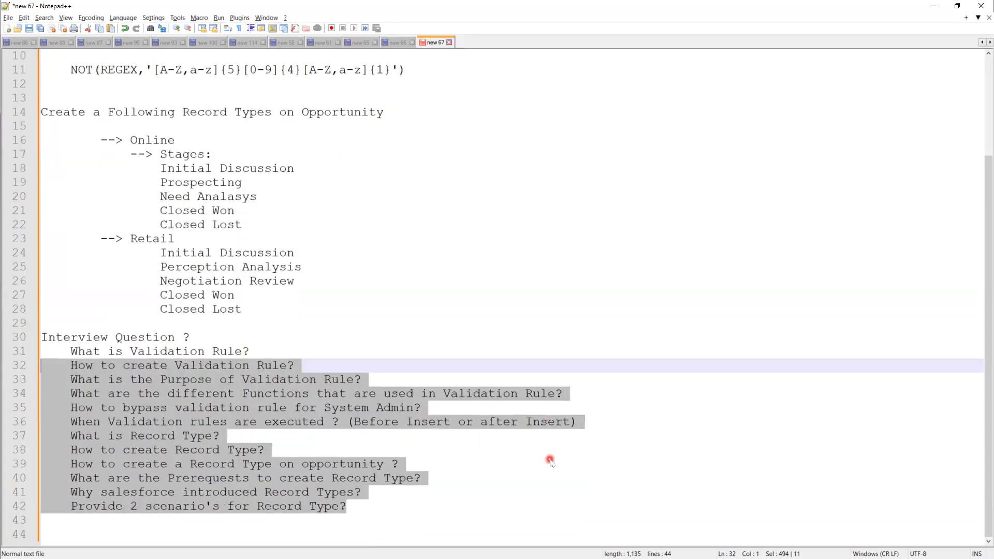
pyautogui.scroll(1, 550, 461)
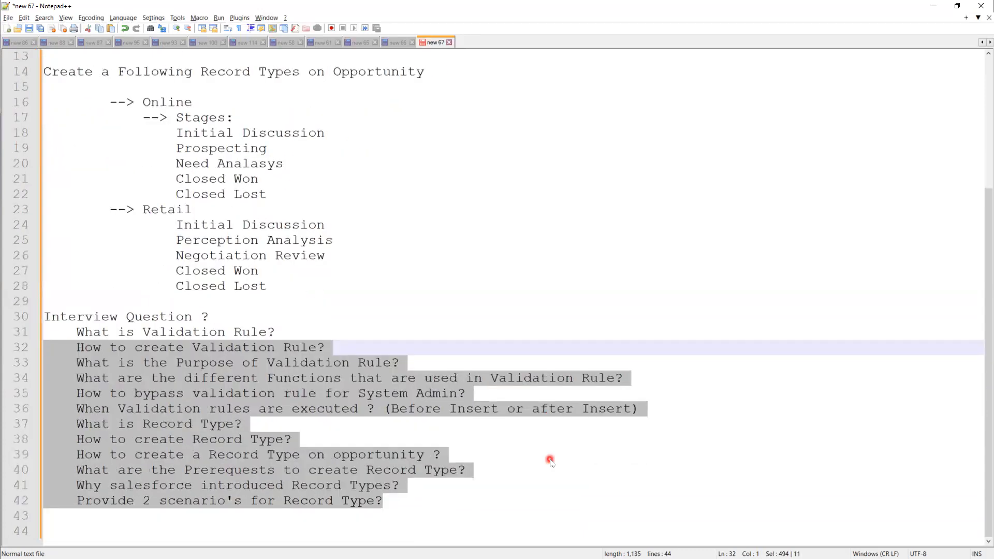
pyautogui.click(547, 462)
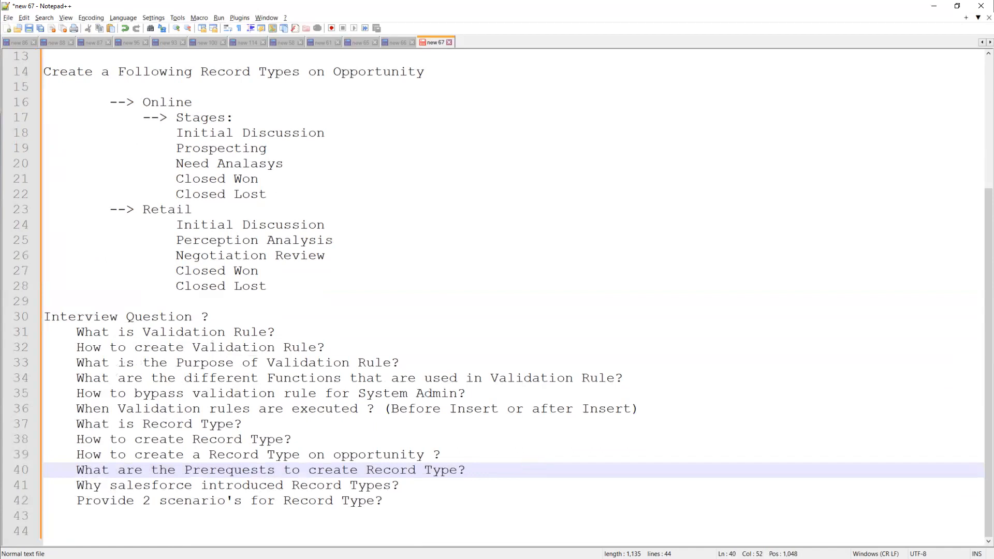
pyautogui.hotkey('alt', 'Tab')
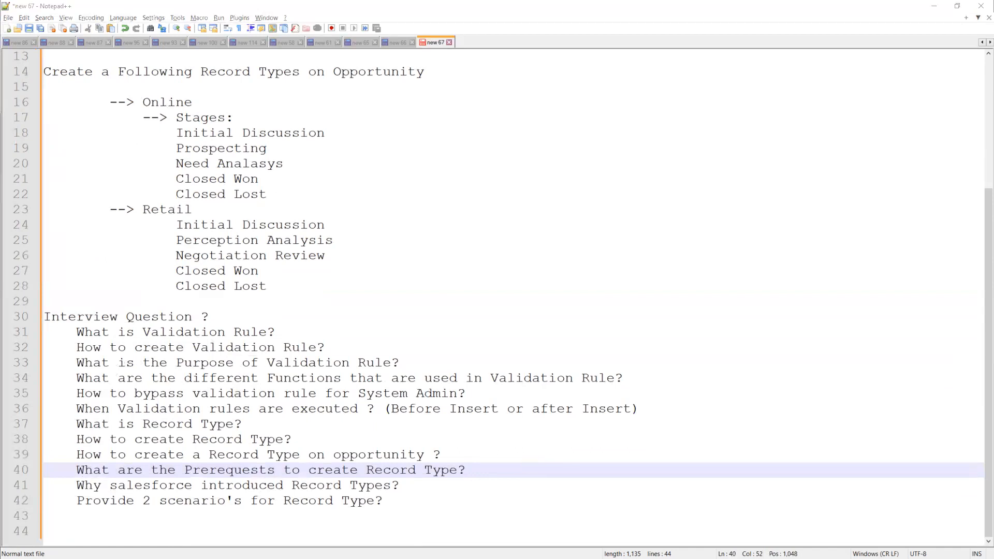